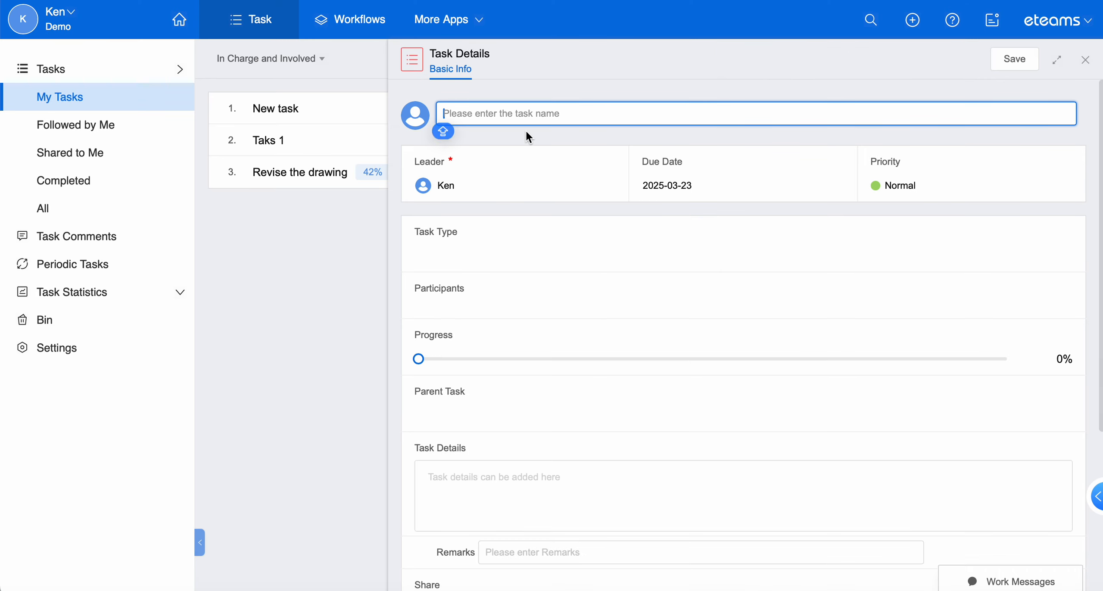
# - Name the new task "Some demo video for task modules" and set its due date to 2025-03-25
pyautogui.write('Some demo video for t')
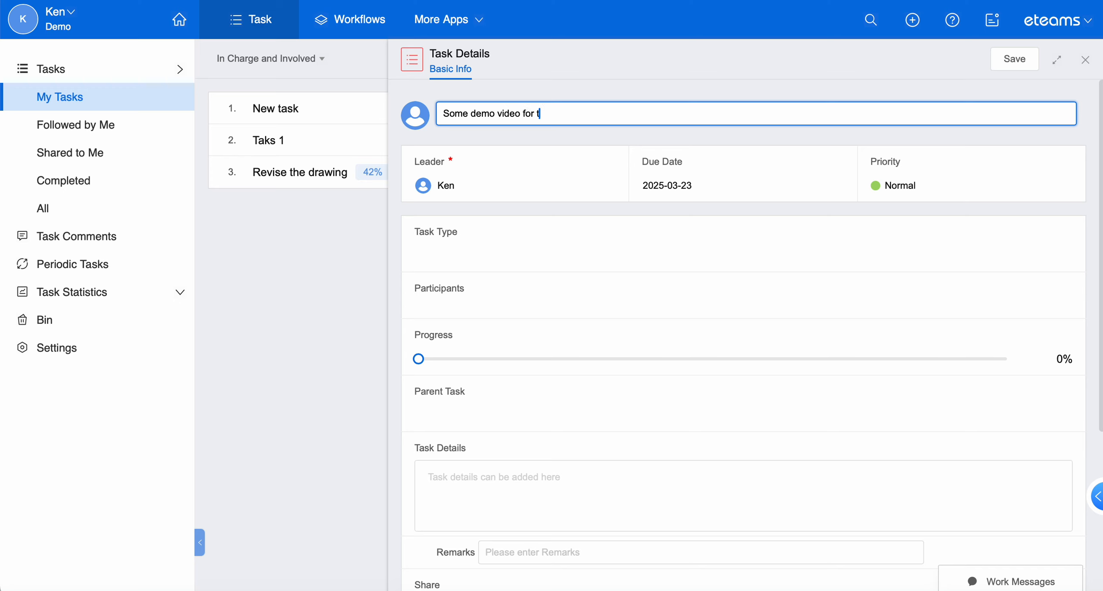
pyautogui.write('ask modules')
pyautogui.click(712, 188)
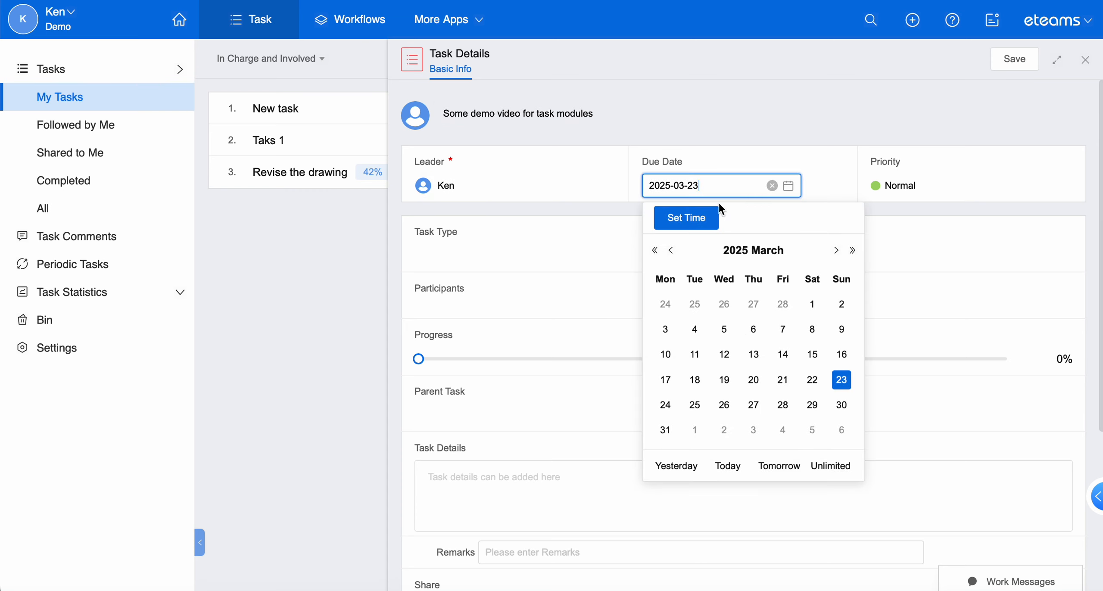
pyautogui.click(694, 405)
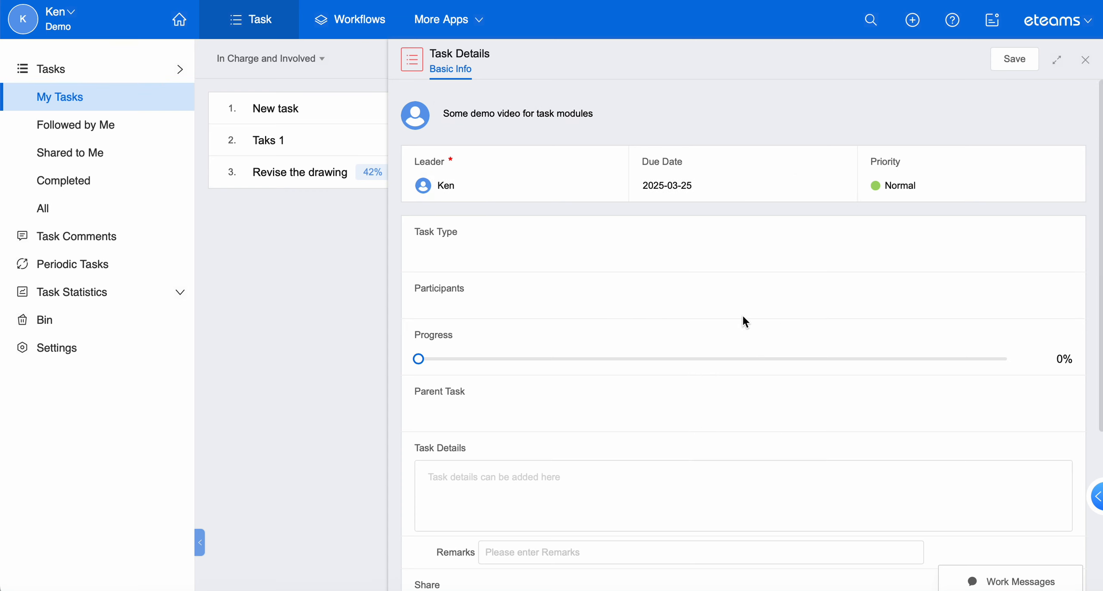
# - Set the task priority to Urgent and add the second listed colleague as participant, leaving the task type empty
pyautogui.click(905, 186)
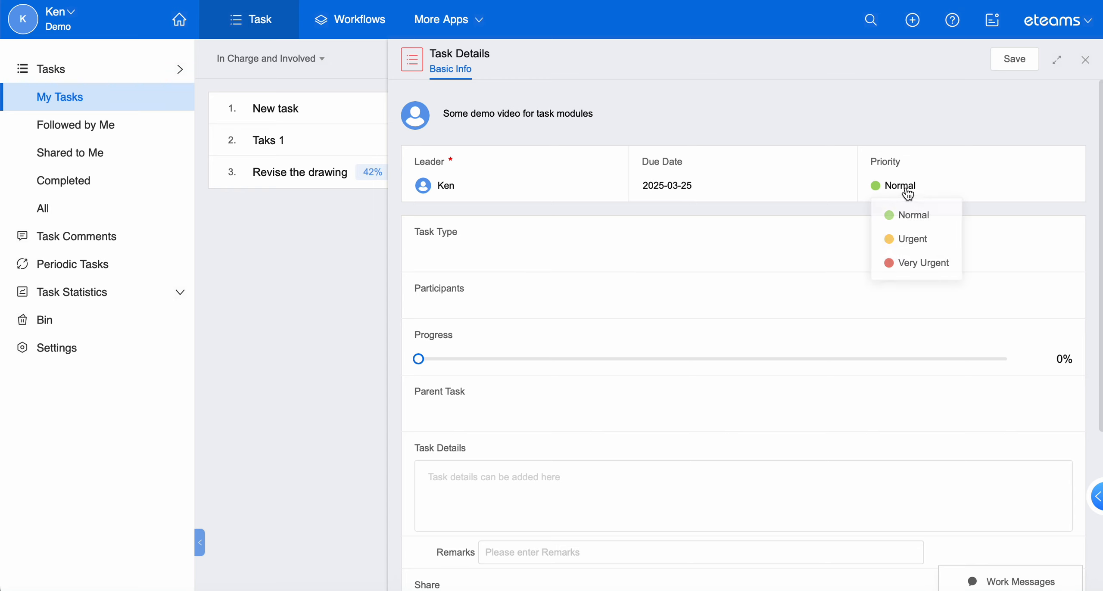
pyautogui.click(923, 241)
pyautogui.click(436, 300)
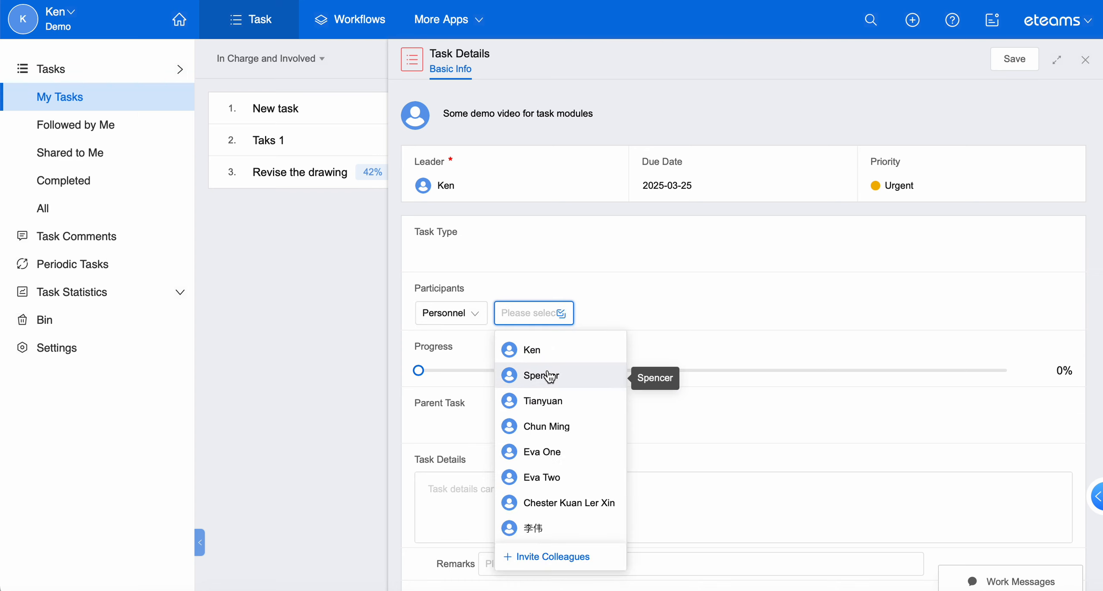
pyautogui.click(547, 373)
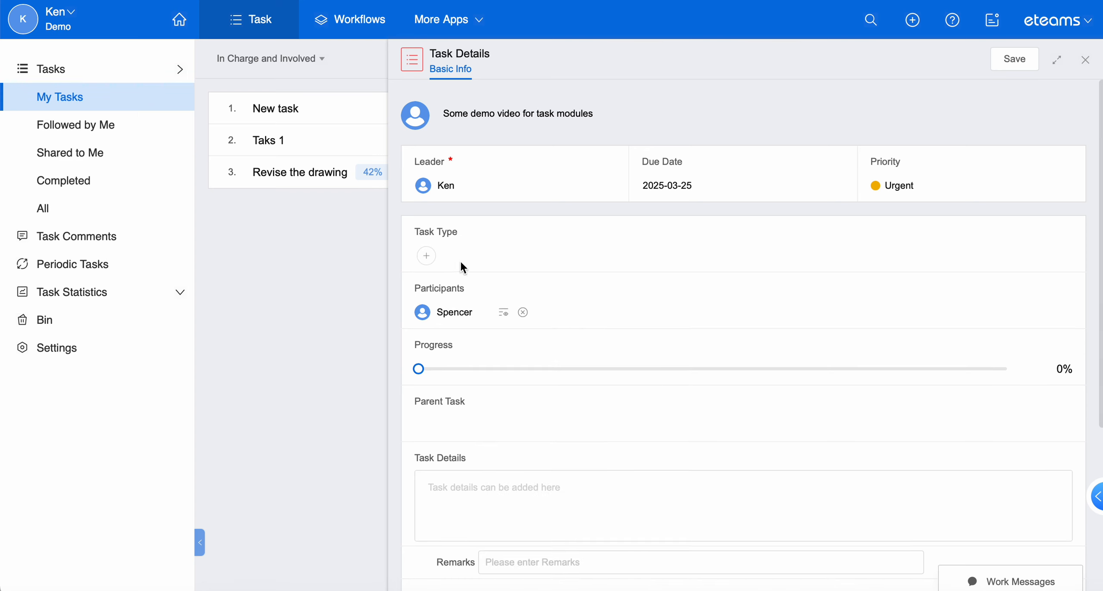
pyautogui.click(426, 256)
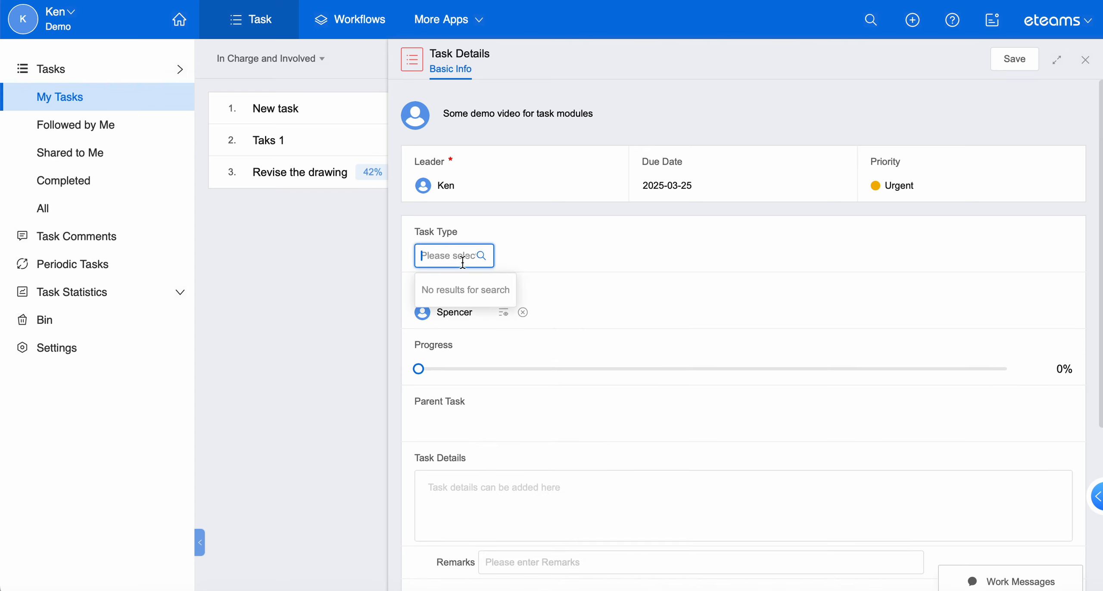
pyautogui.click(550, 248)
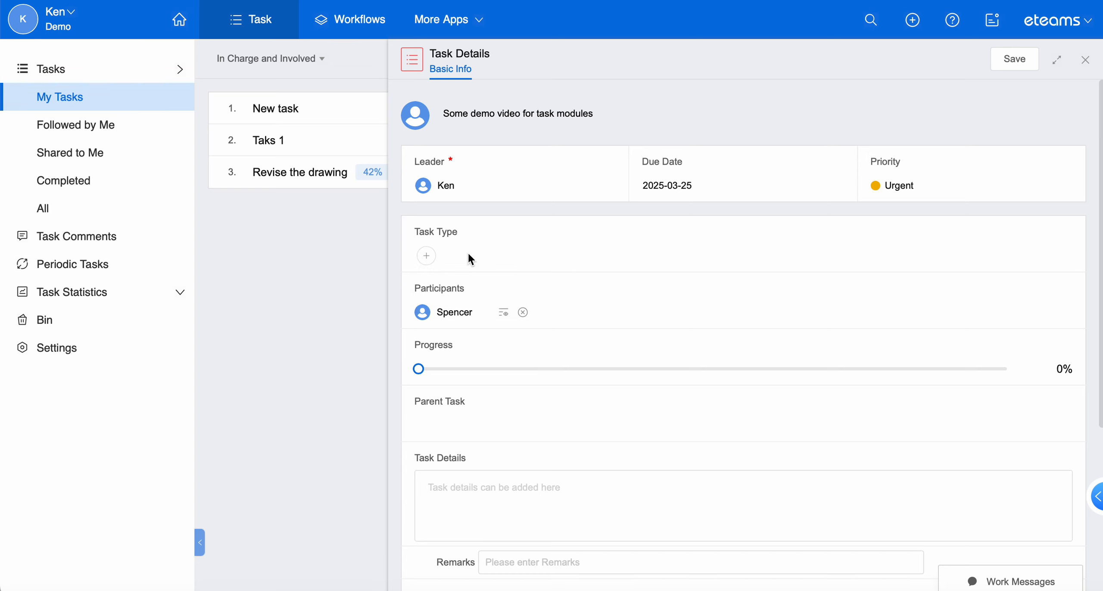
# - Enter "Introduct task module, and how to customize the task modules" as the task details
pyautogui.click(473, 485)
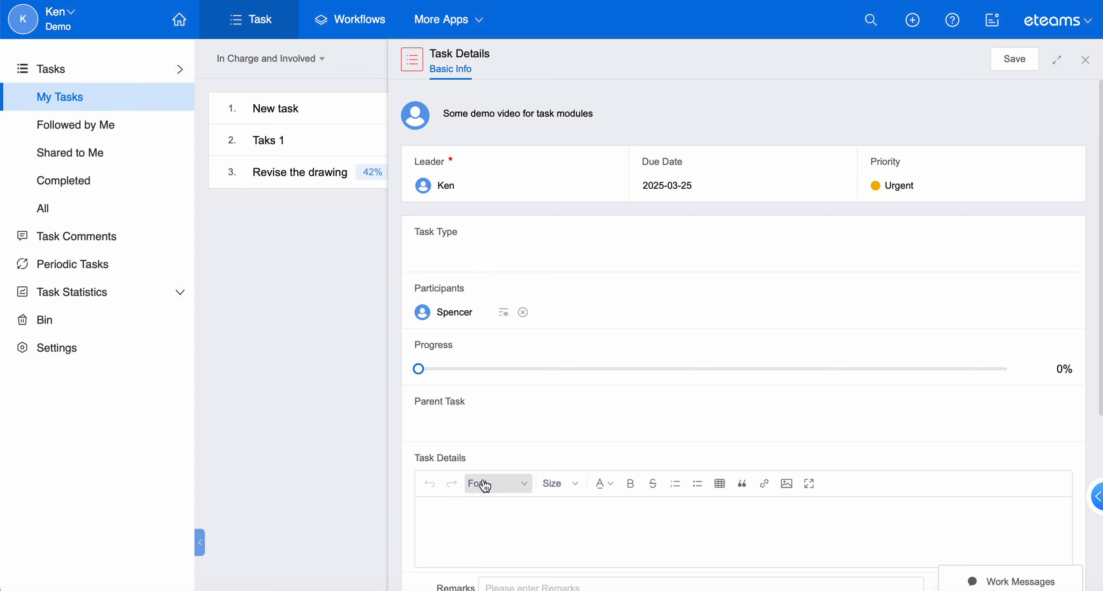
pyautogui.scroll(-6, 486, 448)
pyautogui.write('Intro')
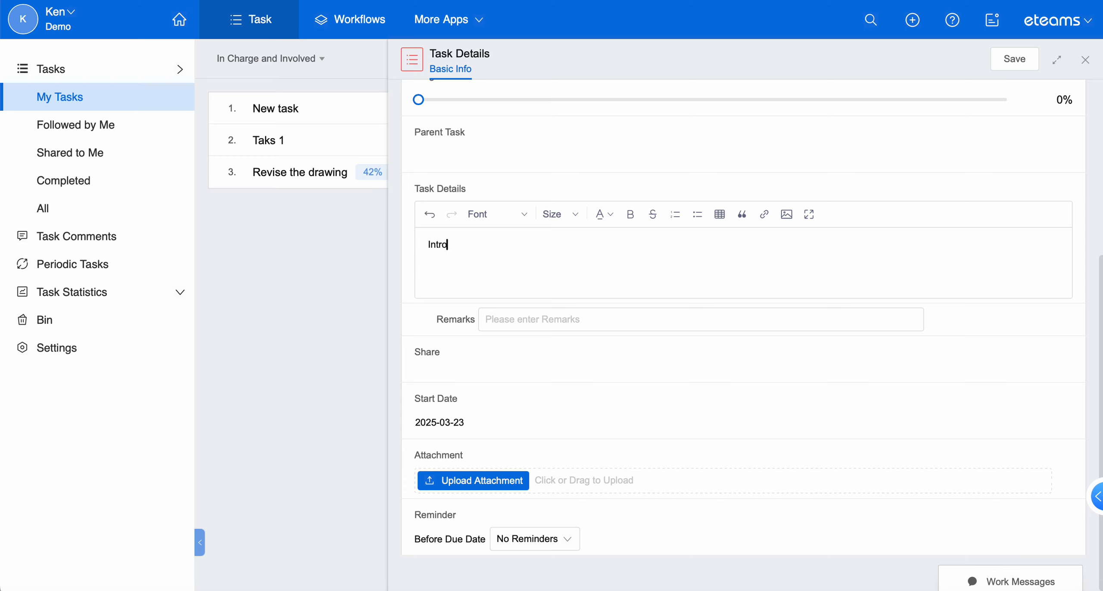
pyautogui.write('duct task module, and how to customize the task modules')
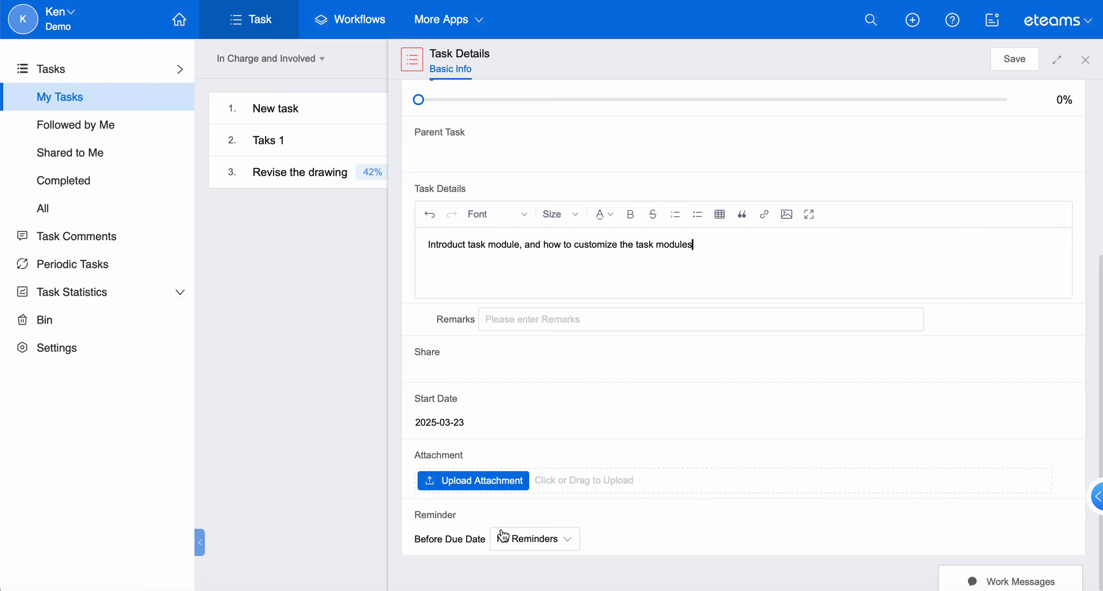
# - Share the task with the fourth listed colleague and save it, returning to the task list
pyautogui.click(435, 365)
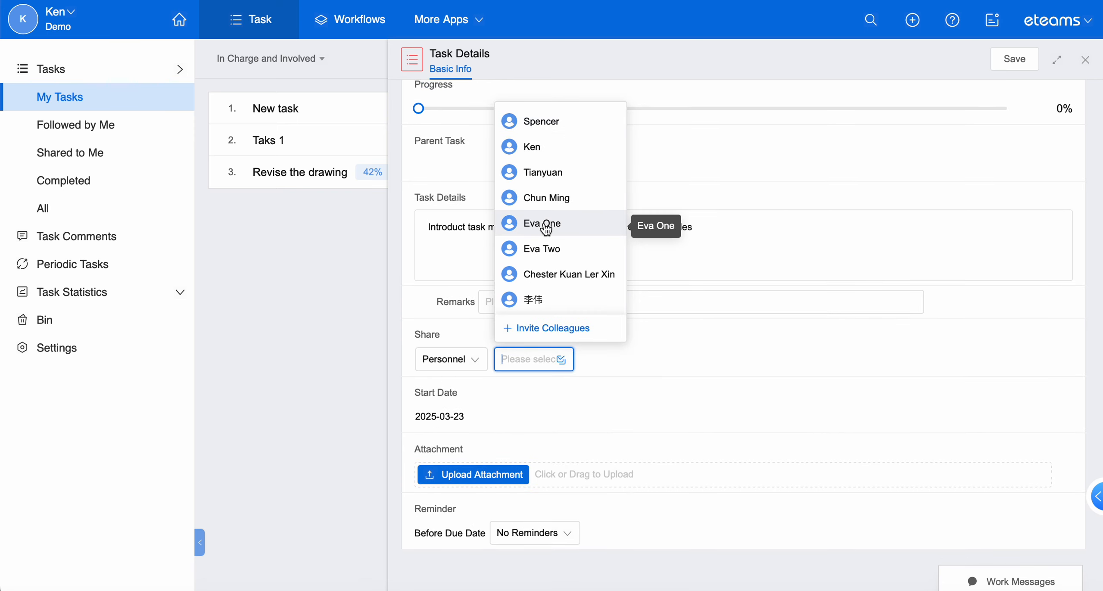
pyautogui.click(554, 199)
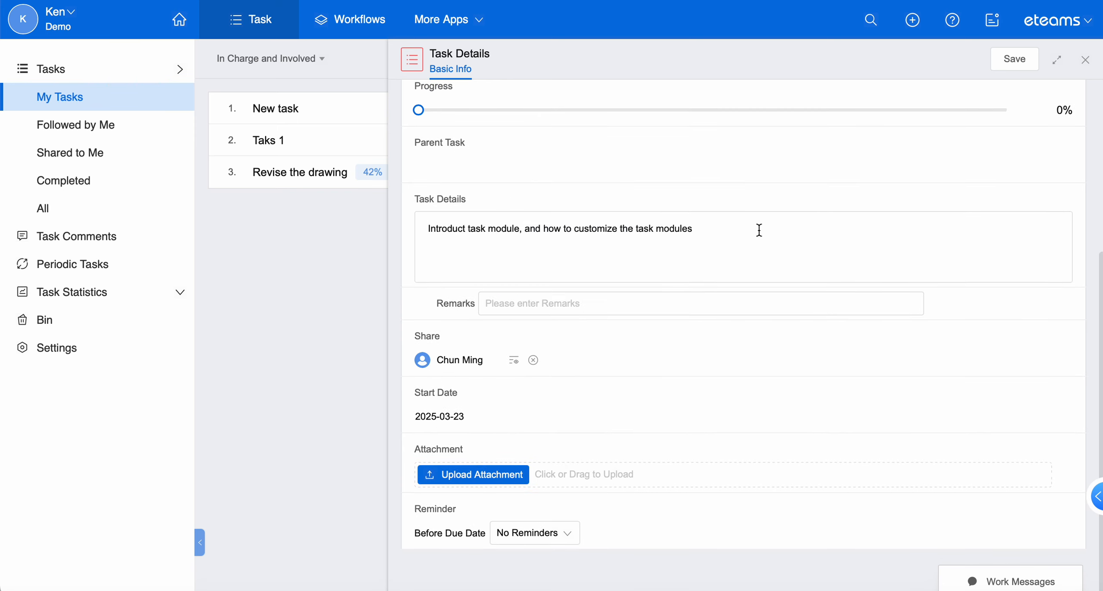
pyautogui.click(1013, 64)
pyautogui.click(1091, 63)
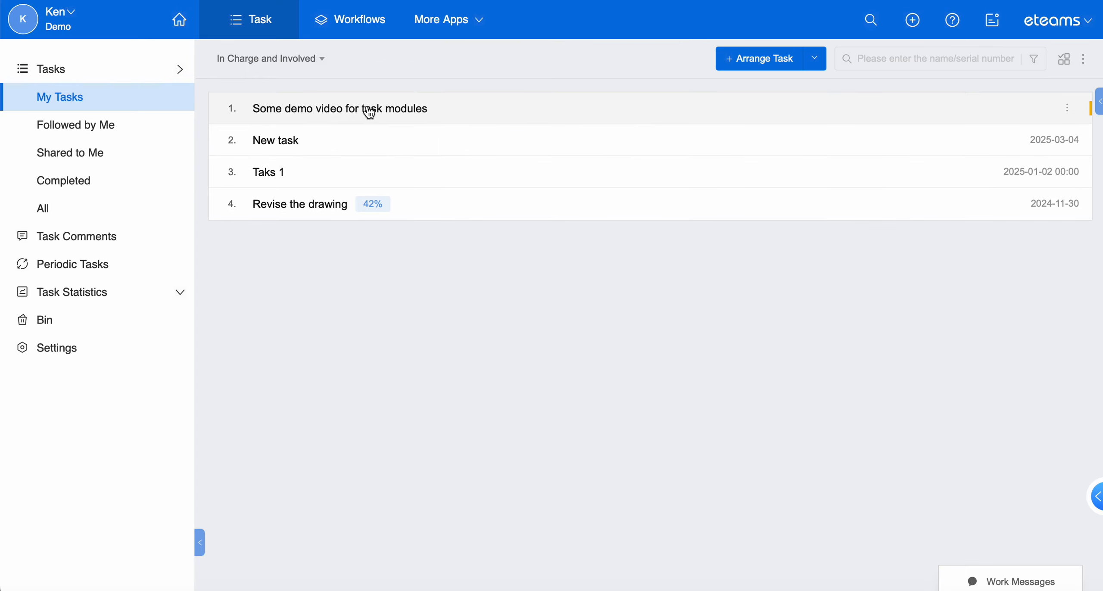
# - Set the saved demo video task's progress to 11% and reopen its details from the task list
pyautogui.click(357, 111)
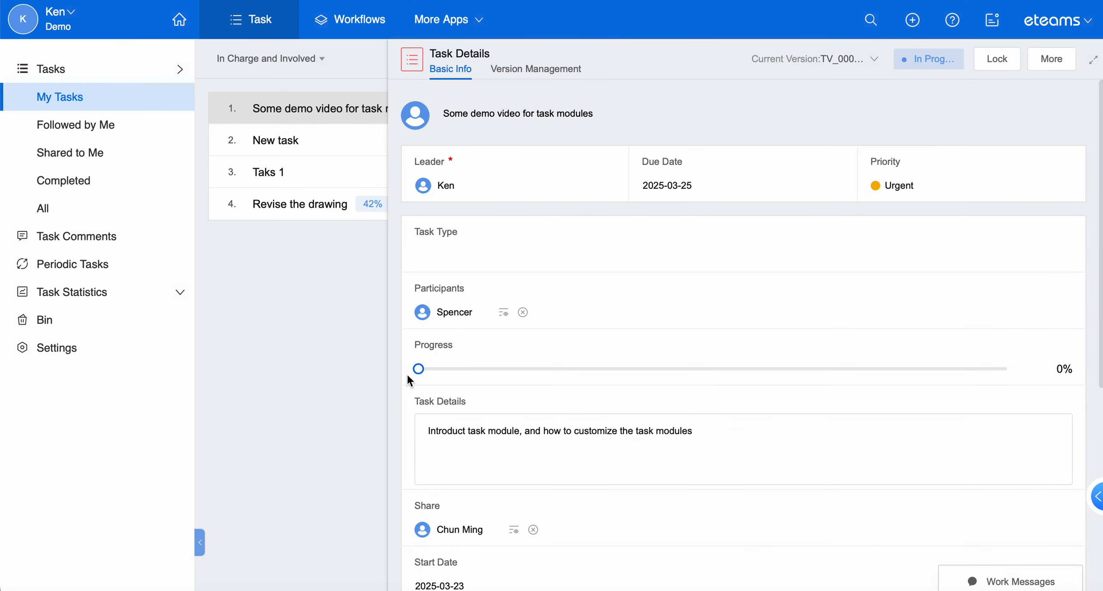
pyautogui.moveTo(418, 369); pyautogui.dragTo(483, 370)
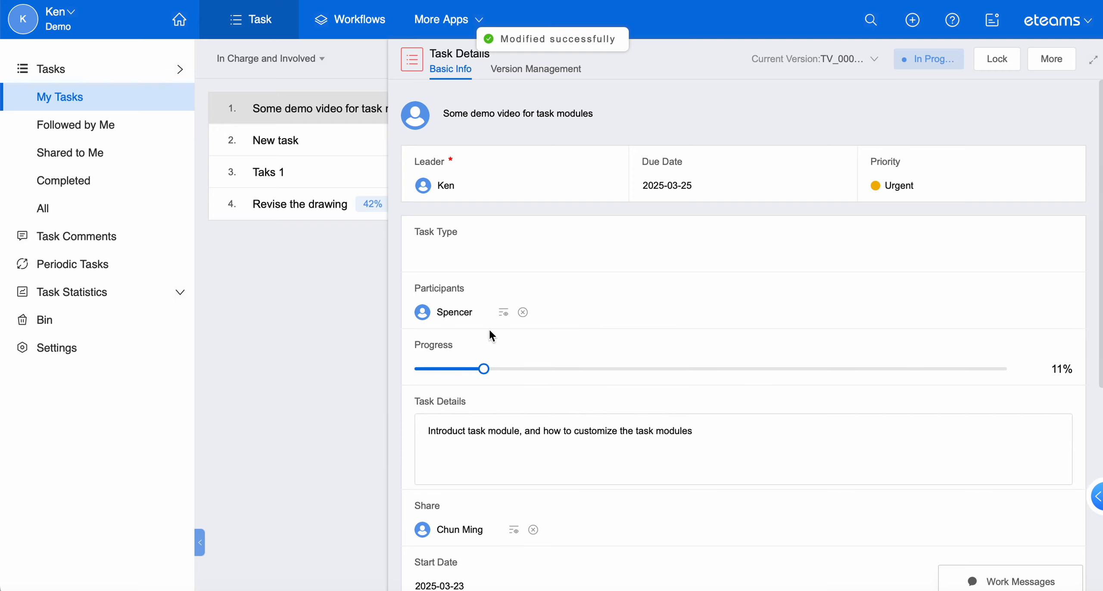
pyautogui.click(330, 337)
pyautogui.click(393, 111)
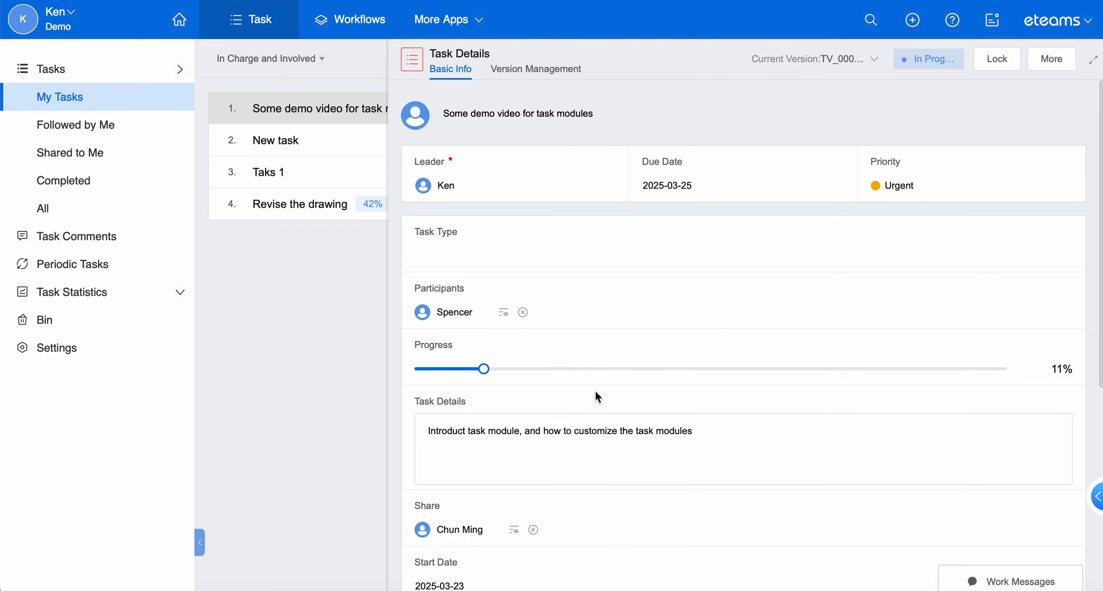
# - Write the task comment "Prepare script and start the video recording" without posting it
pyautogui.scroll(-8, 595, 397)
pyautogui.click(486, 530)
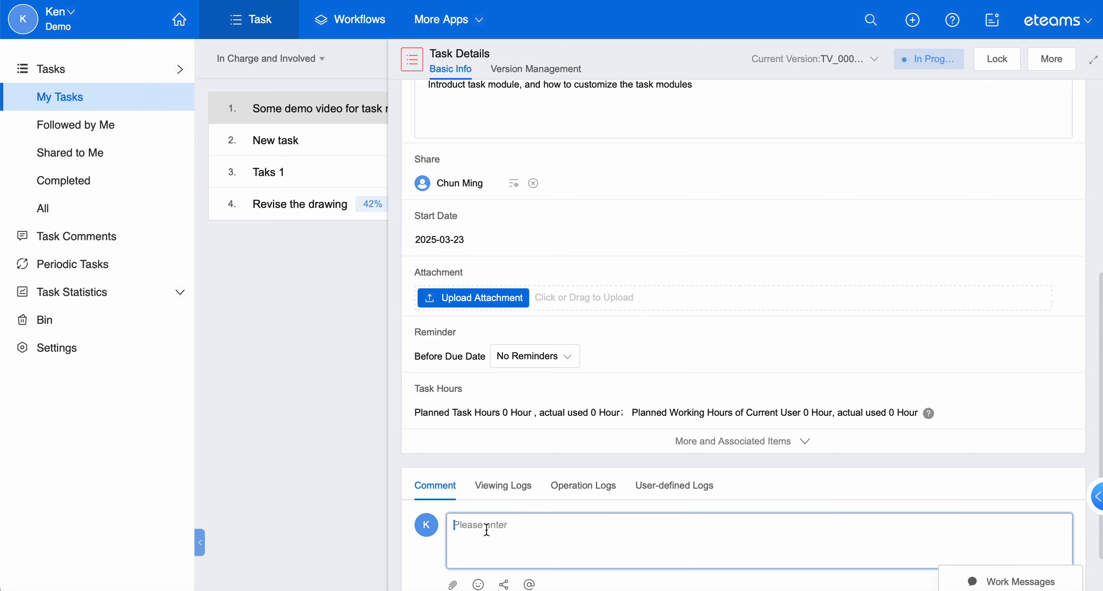
pyautogui.write('Prepare script and start the vide')
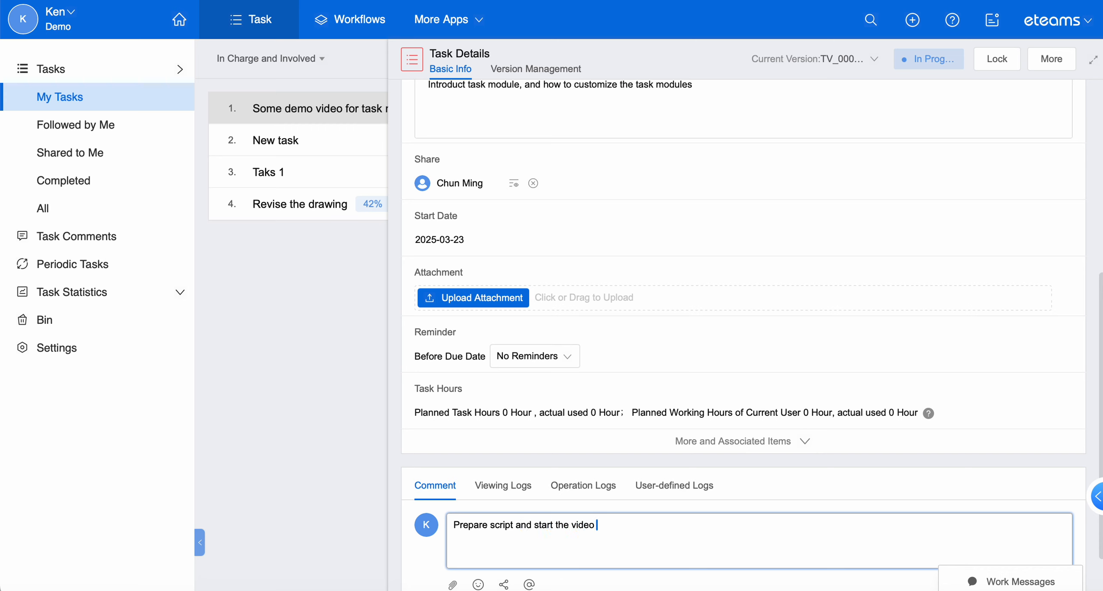
pyautogui.write('ording')
pyautogui.scroll(-1, 488, 536)
# - Mention the CN Mgmt. department at the end of the comment
pyautogui.click(529, 565)
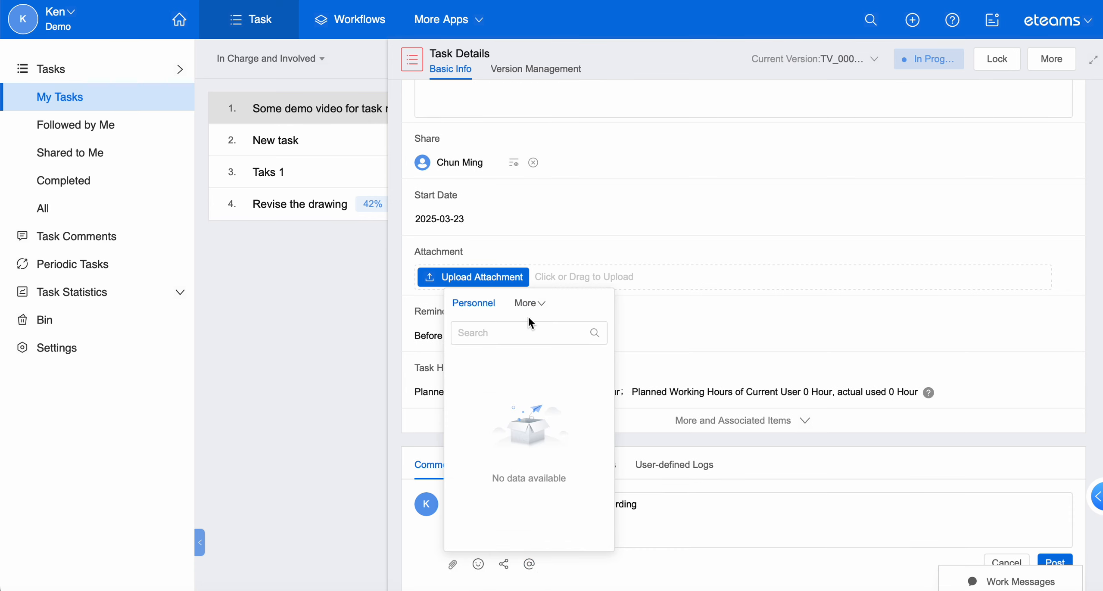
pyautogui.moveTo(530, 317)
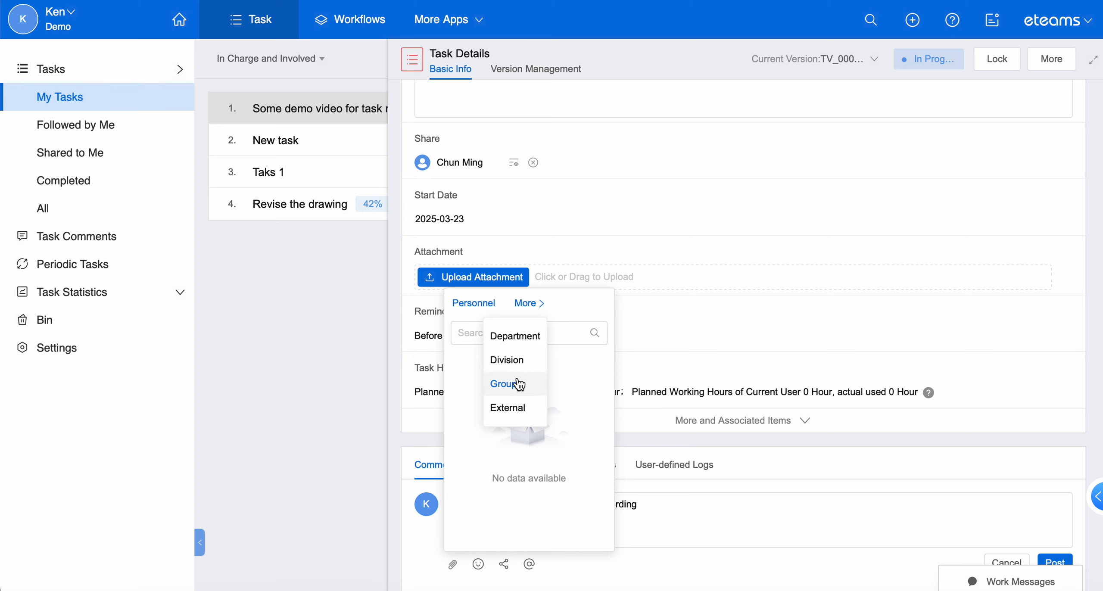
pyautogui.click(522, 345)
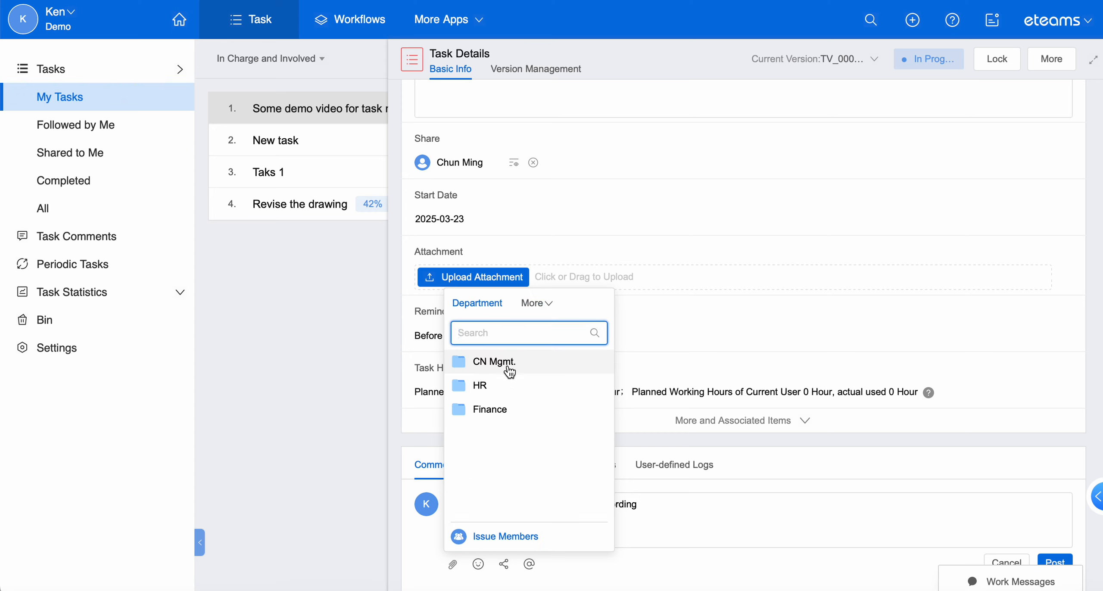
pyautogui.click(510, 370)
pyautogui.scroll(-1, 797, 520)
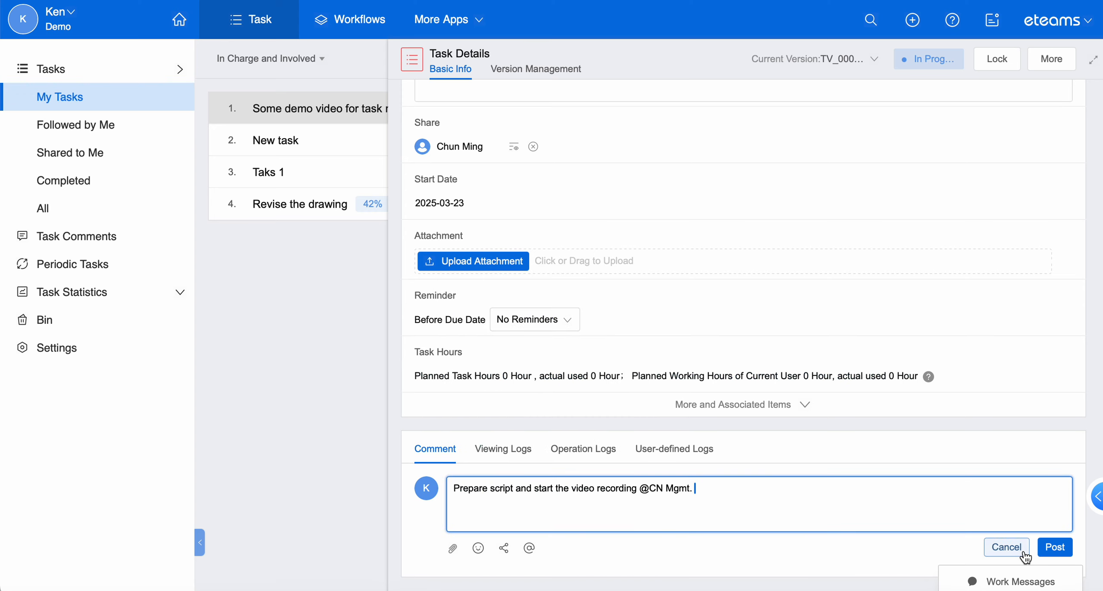
# - Add a thumbs-up emoji to the end of the comment and post it
pyautogui.click(1054, 548)
pyautogui.click(734, 491)
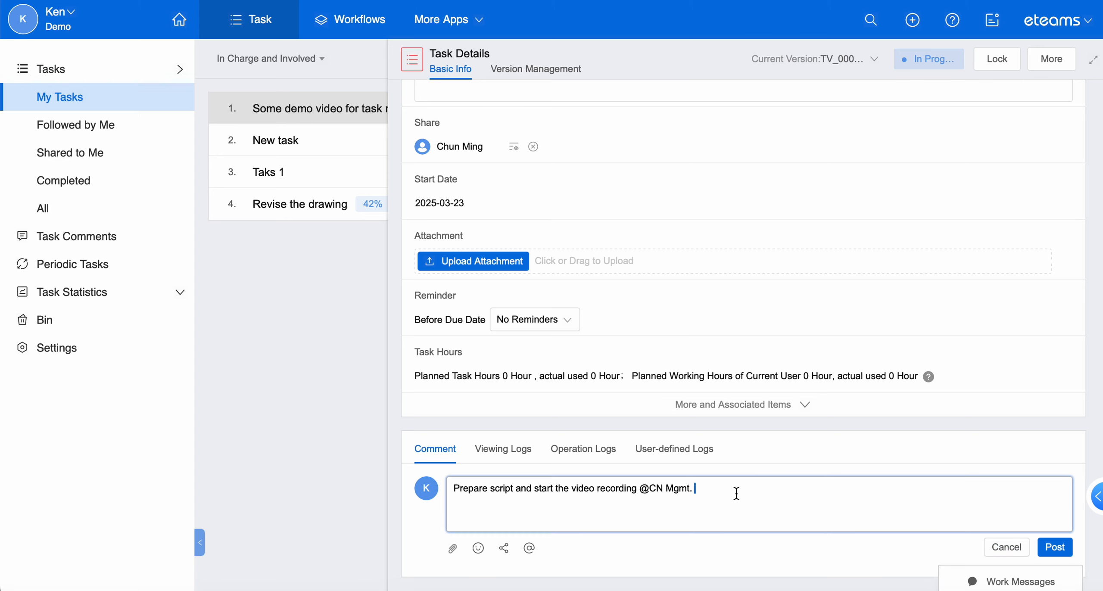
pyautogui.click(478, 549)
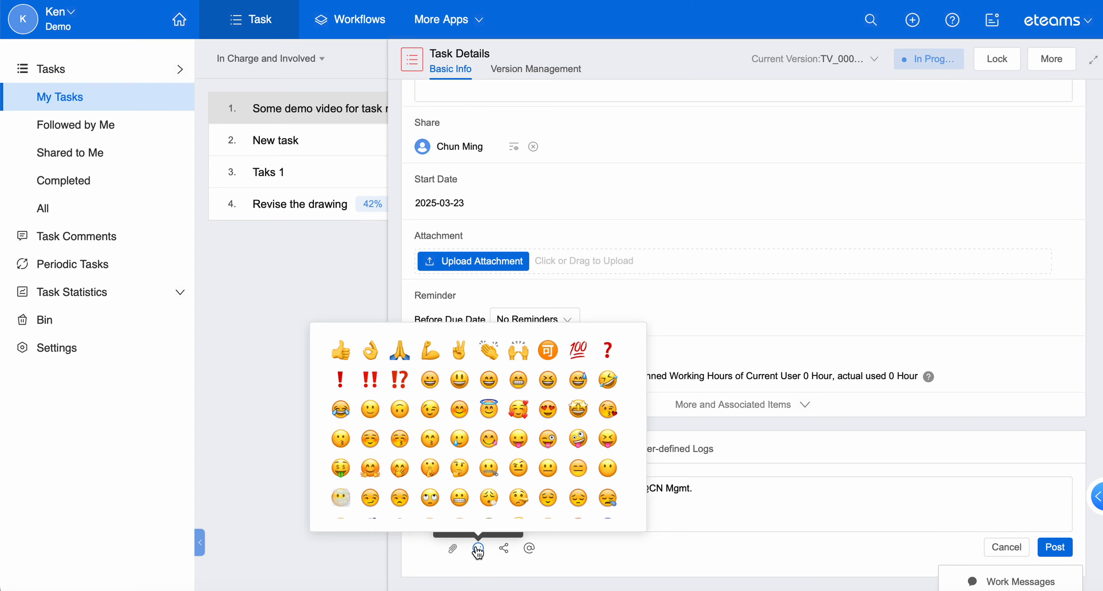
pyautogui.click(341, 350)
pyautogui.click(1054, 550)
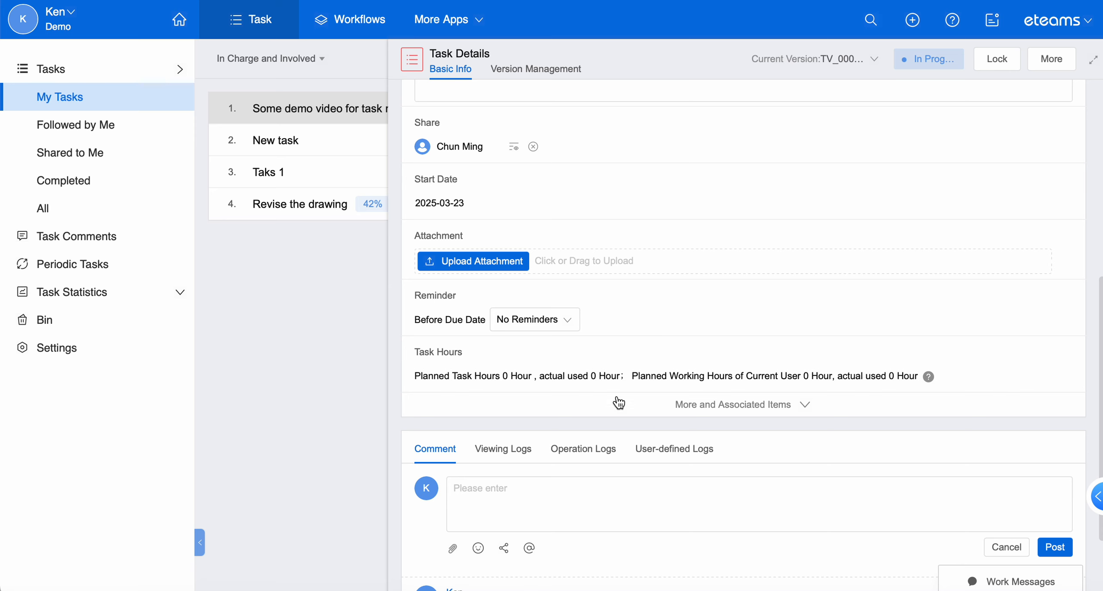
pyautogui.scroll(-3, 617, 403)
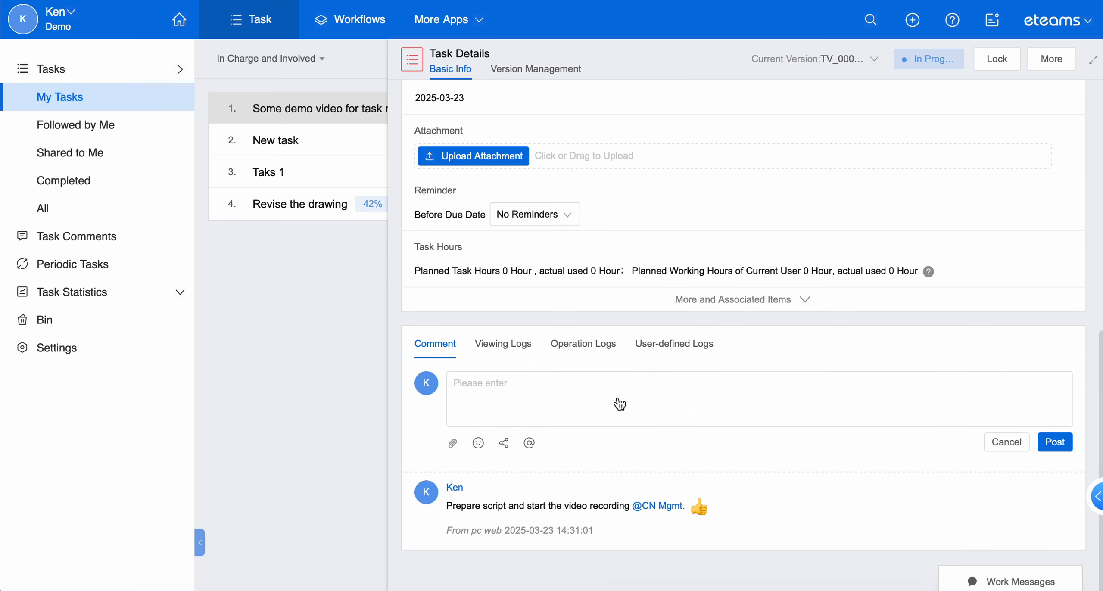
# - Review the task's viewing logs, operation logs and user-defined logs
pyautogui.click(500, 345)
pyautogui.scroll(-2, 503, 453)
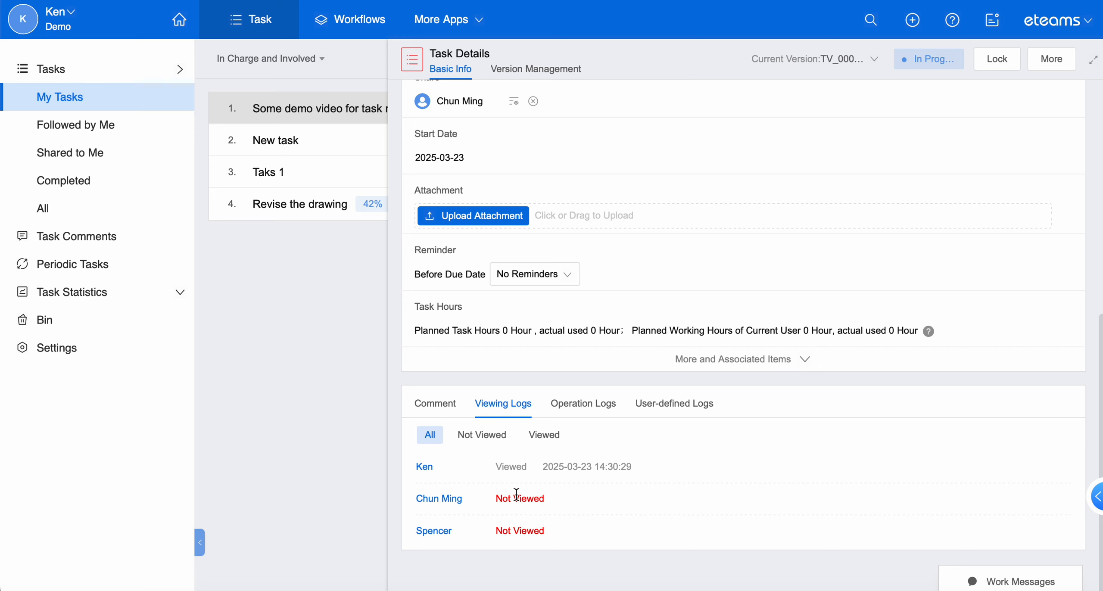
pyautogui.click(584, 404)
pyautogui.scroll(-5, 636, 437)
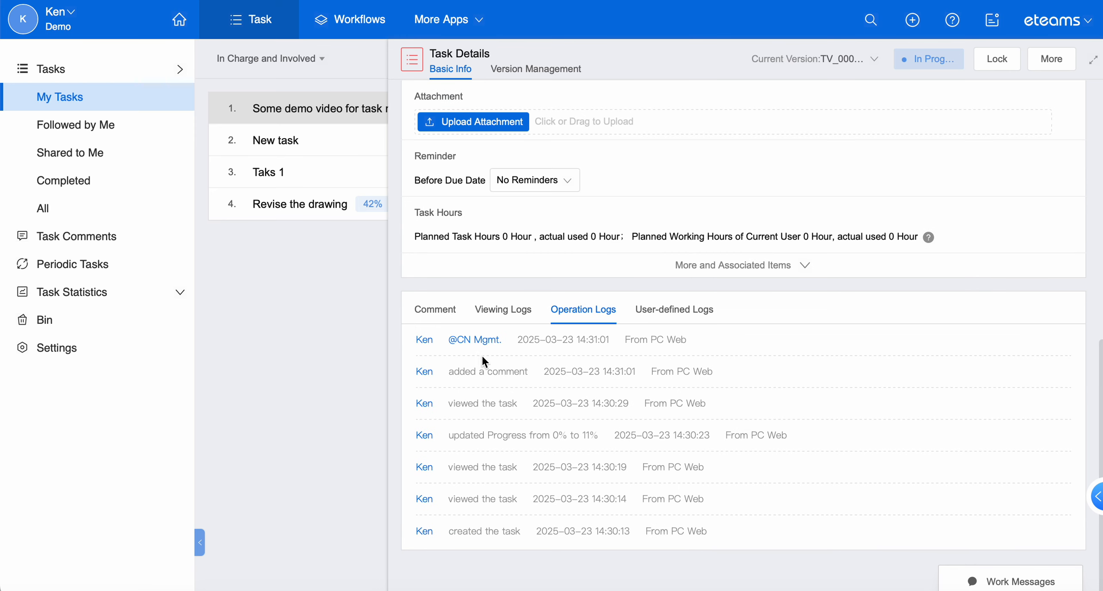
pyautogui.click(673, 314)
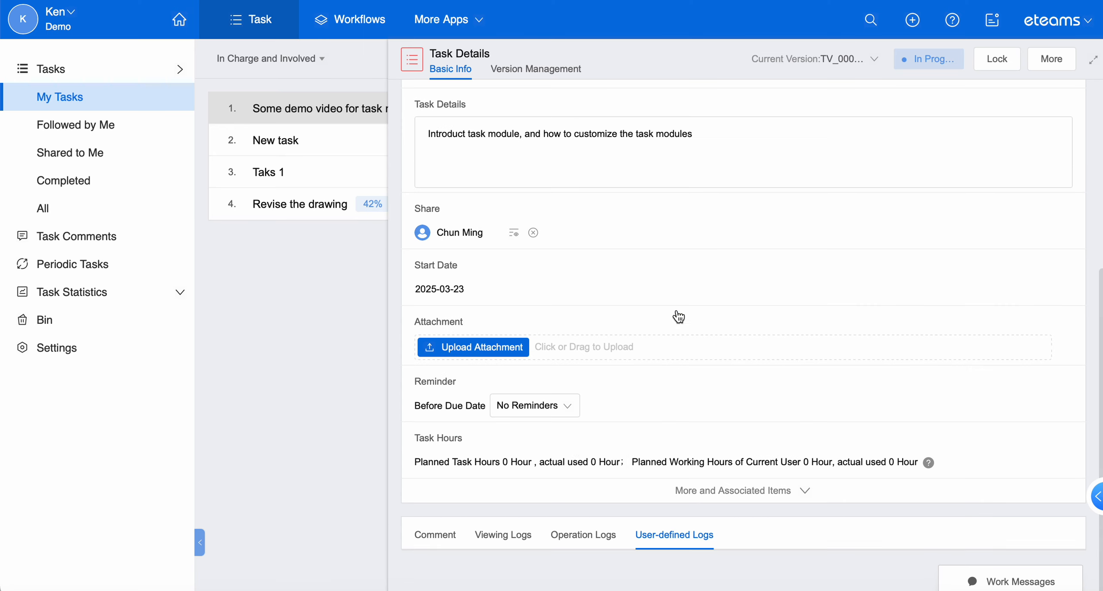
pyautogui.scroll(-2, 581, 449)
# - Check the list of available versions of the task
pyautogui.scroll(5, 581, 449)
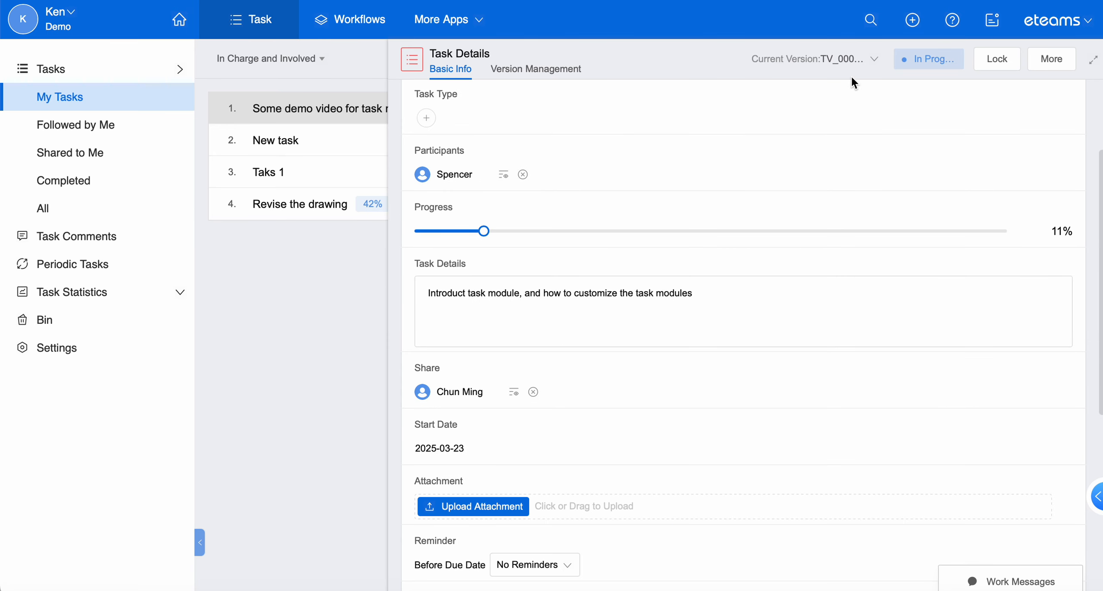
pyautogui.click(868, 64)
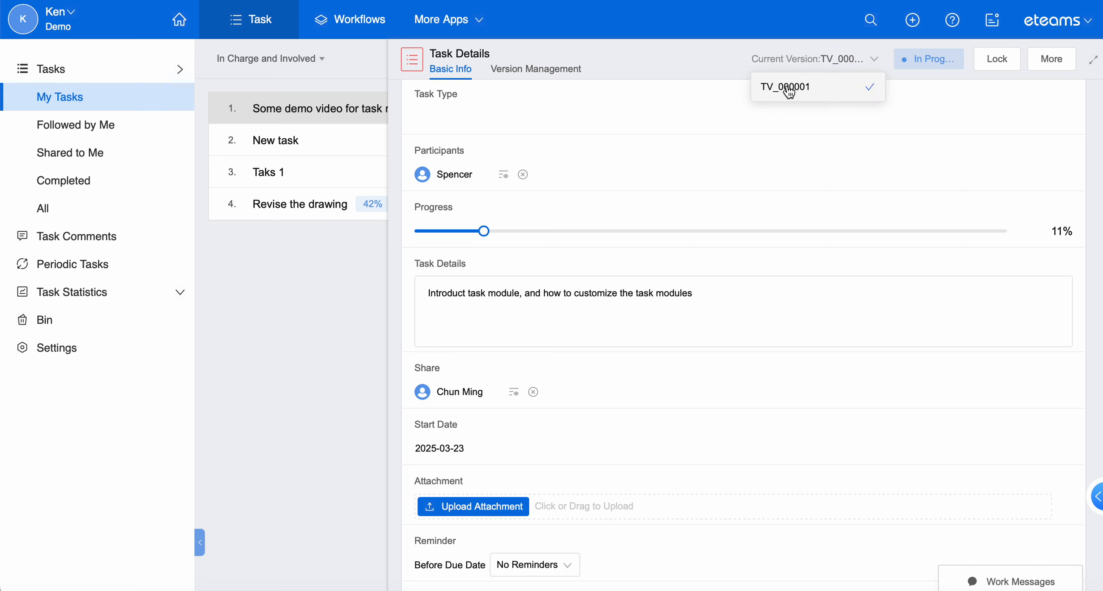
pyautogui.click(822, 96)
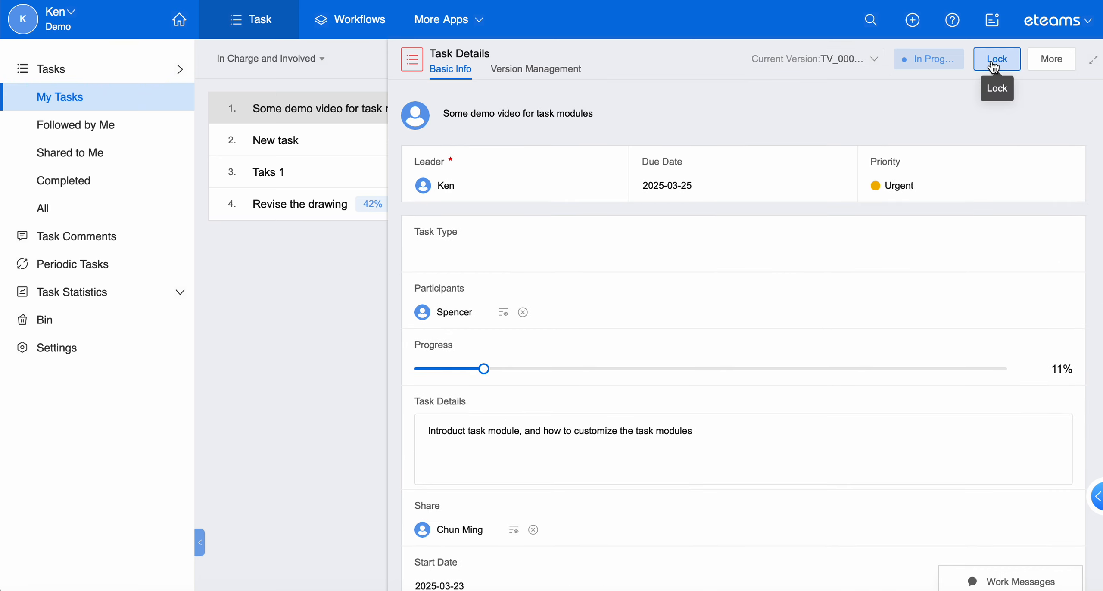
# - Follow the demo video task with Normal priority in the My Followings directory
pyautogui.click(1053, 60)
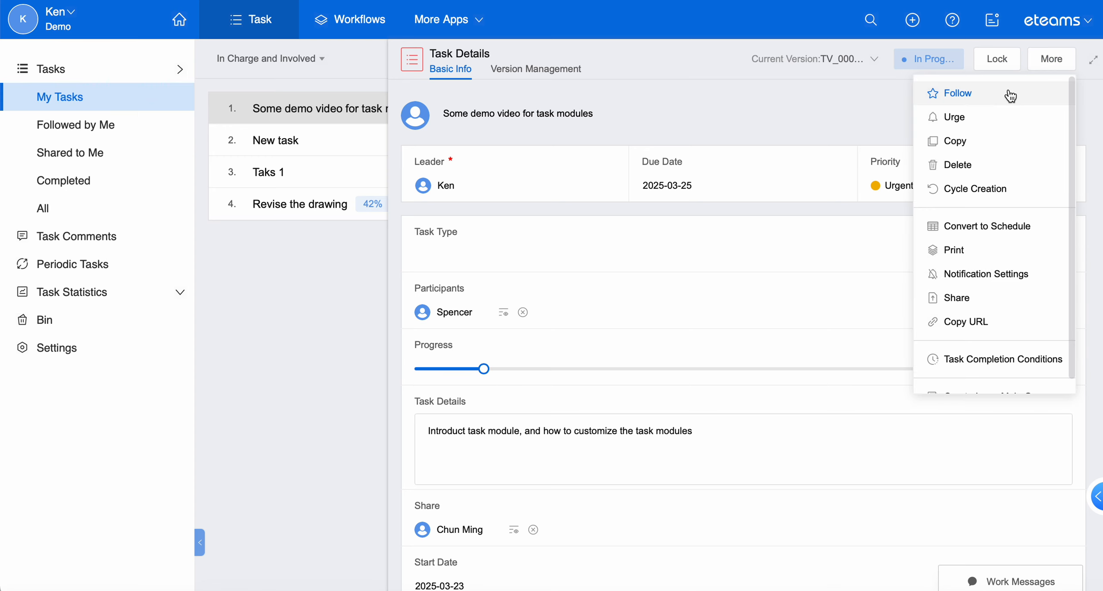
pyautogui.click(962, 95)
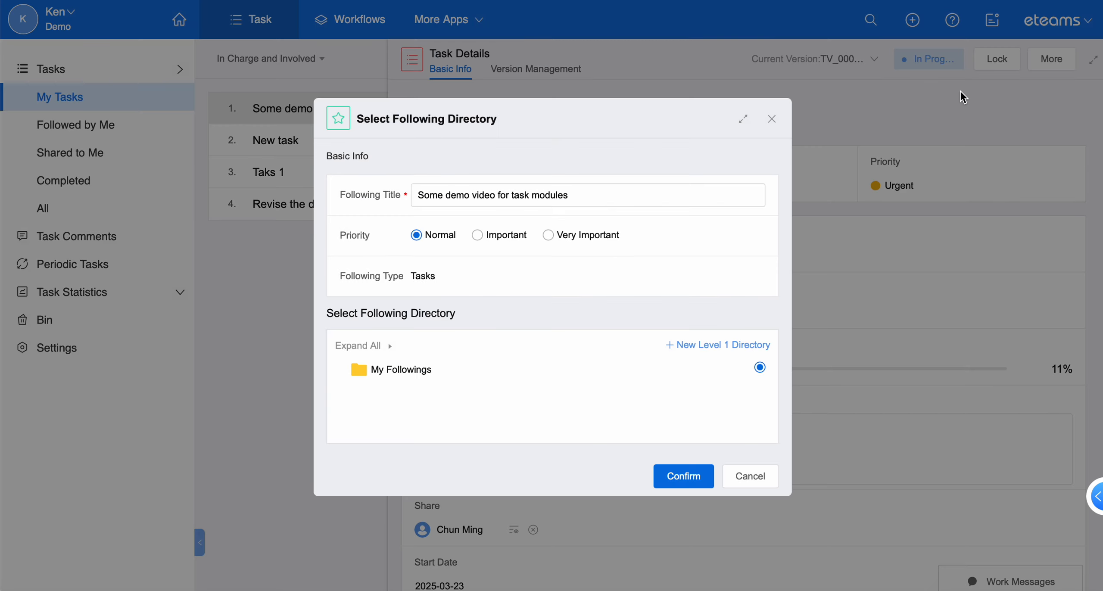
pyautogui.click(697, 474)
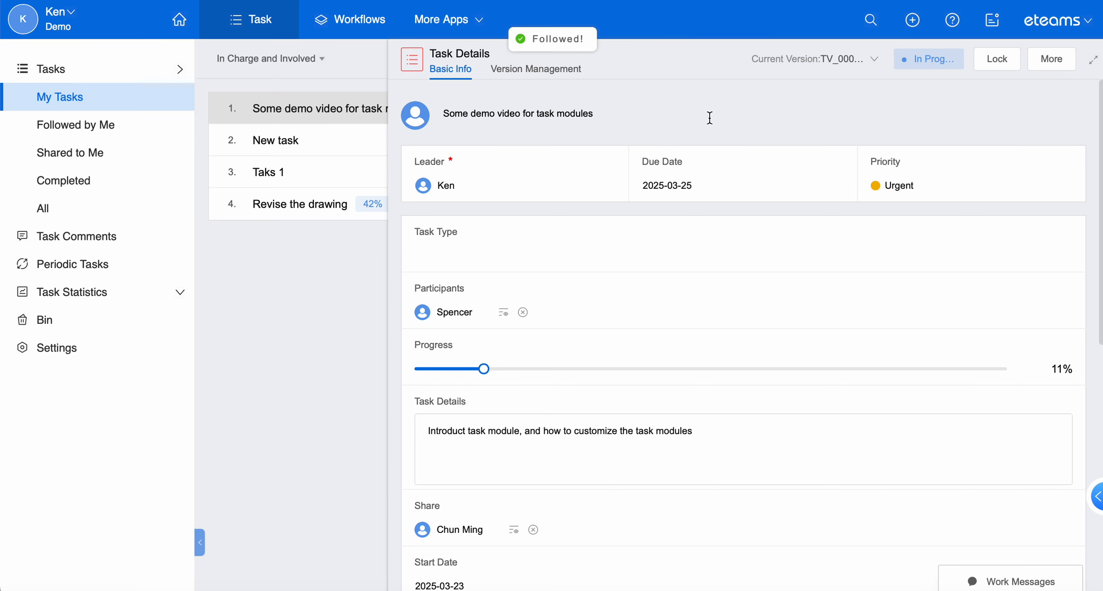
# - Go to the list of followed tasks and open "Some demo video for task modules" from it
pyautogui.click(1052, 59)
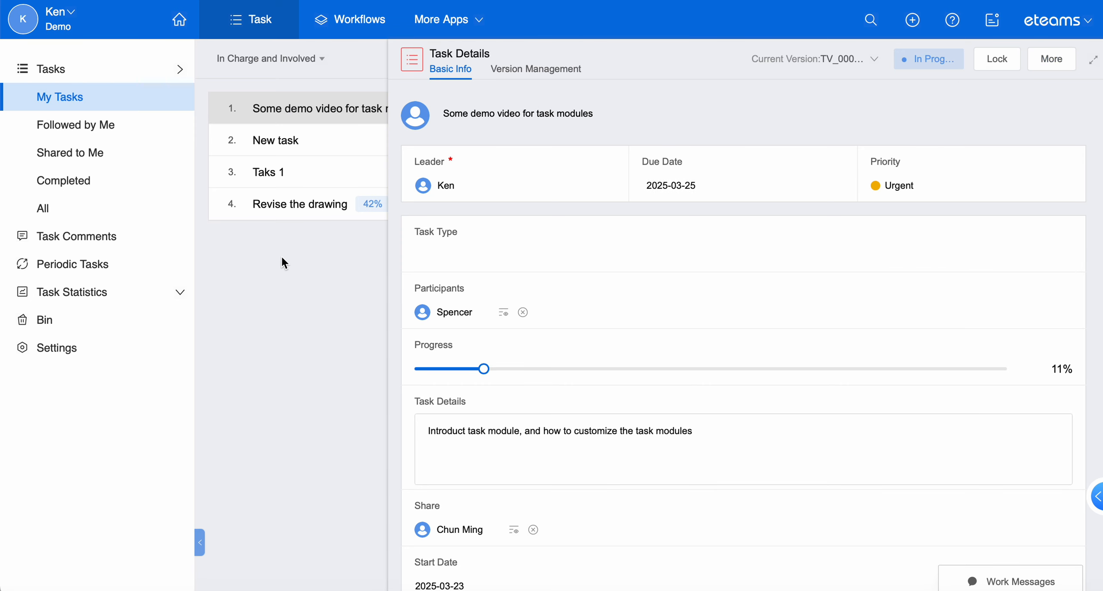
pyautogui.click(281, 259)
pyautogui.click(111, 126)
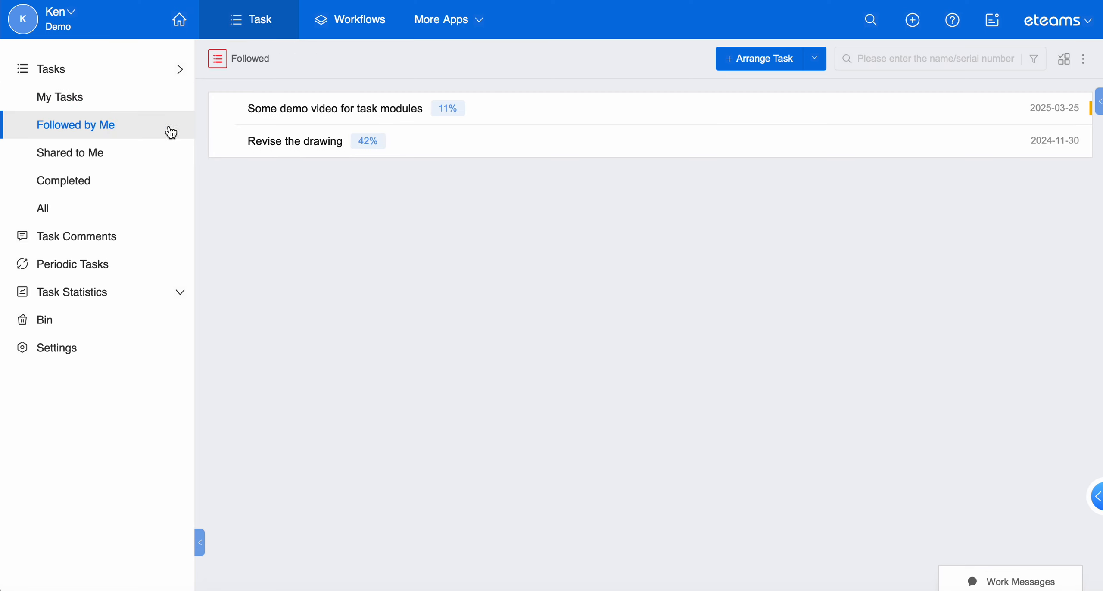
pyautogui.click(338, 113)
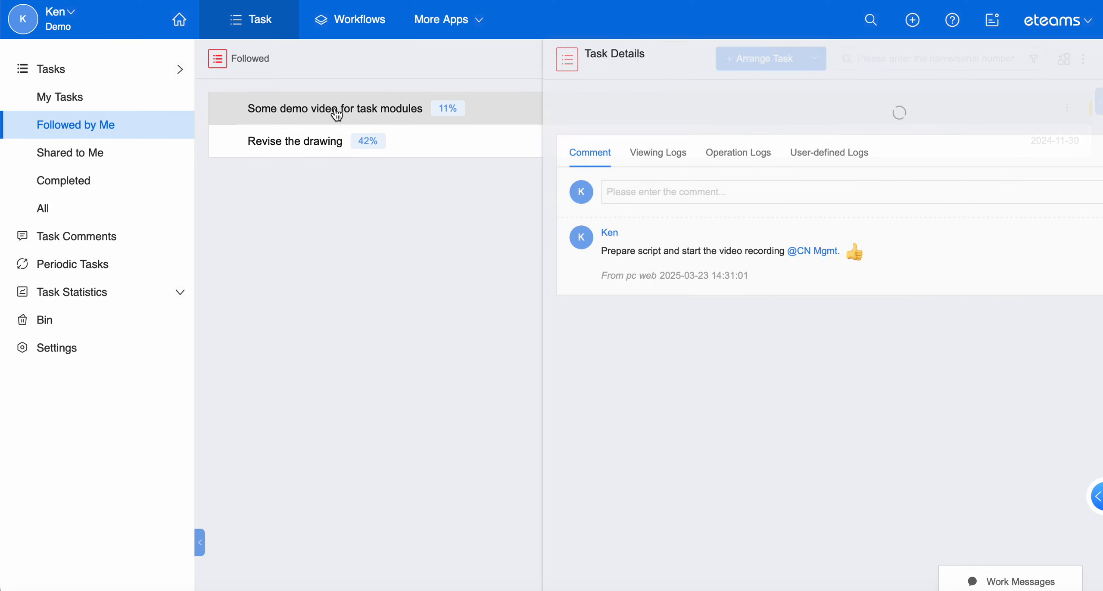
# - Urge the task with the default message, reminding the PICs, participants and creator through system messages
pyautogui.click(1050, 60)
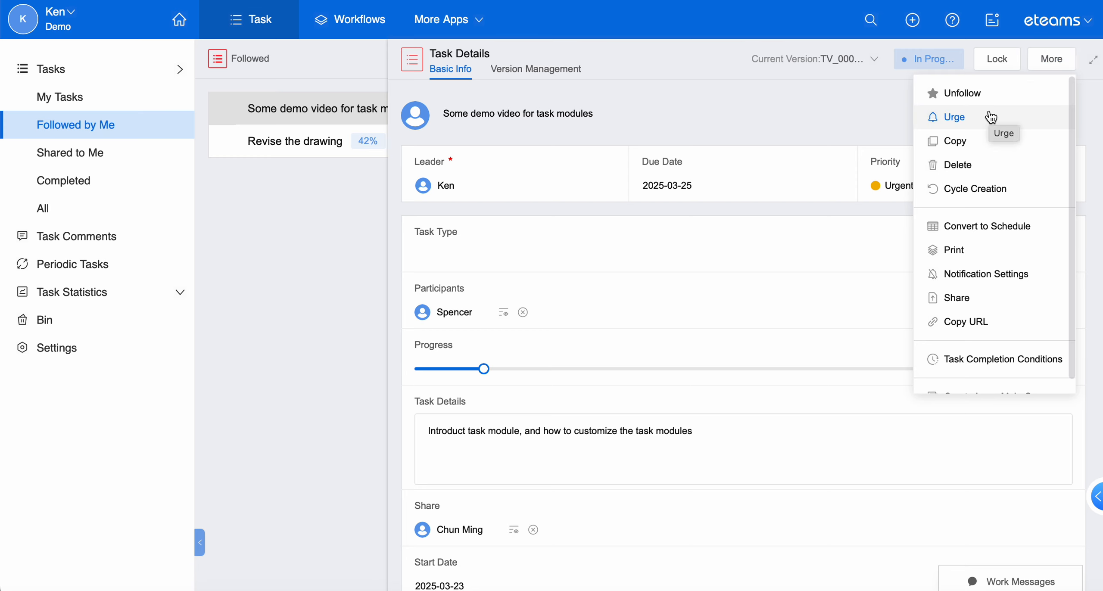
pyautogui.click(955, 118)
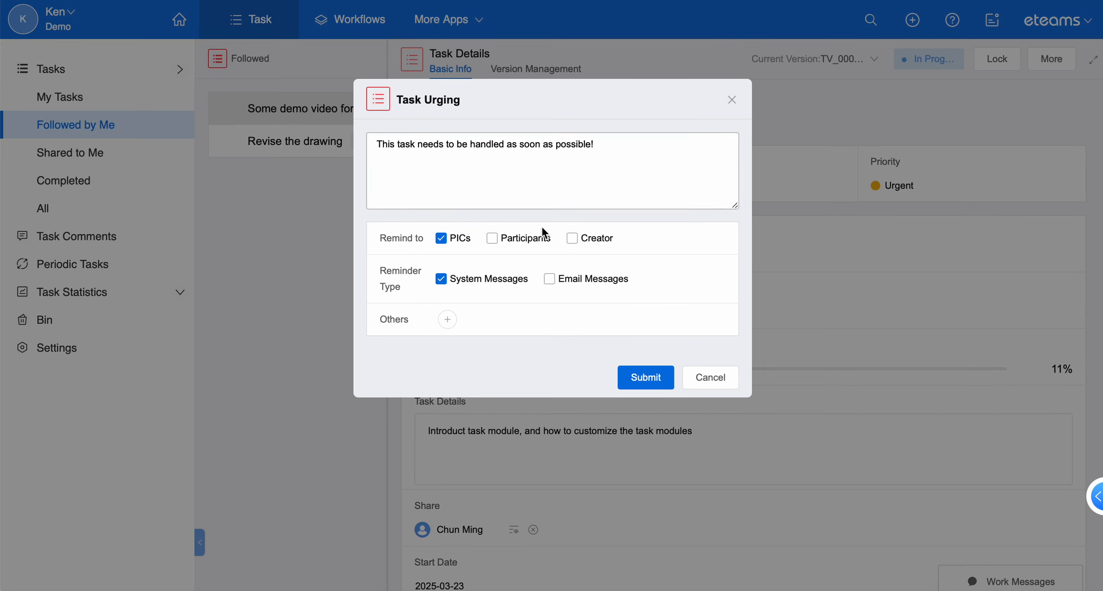
pyautogui.click(512, 244)
pyautogui.click(596, 245)
pyautogui.click(431, 183)
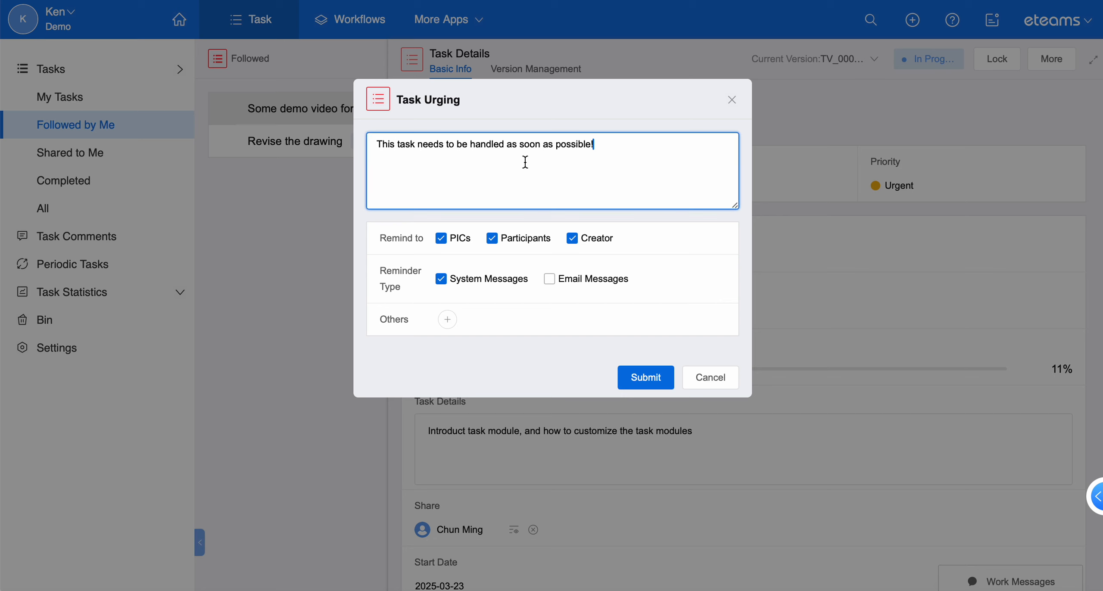
pyautogui.click(638, 376)
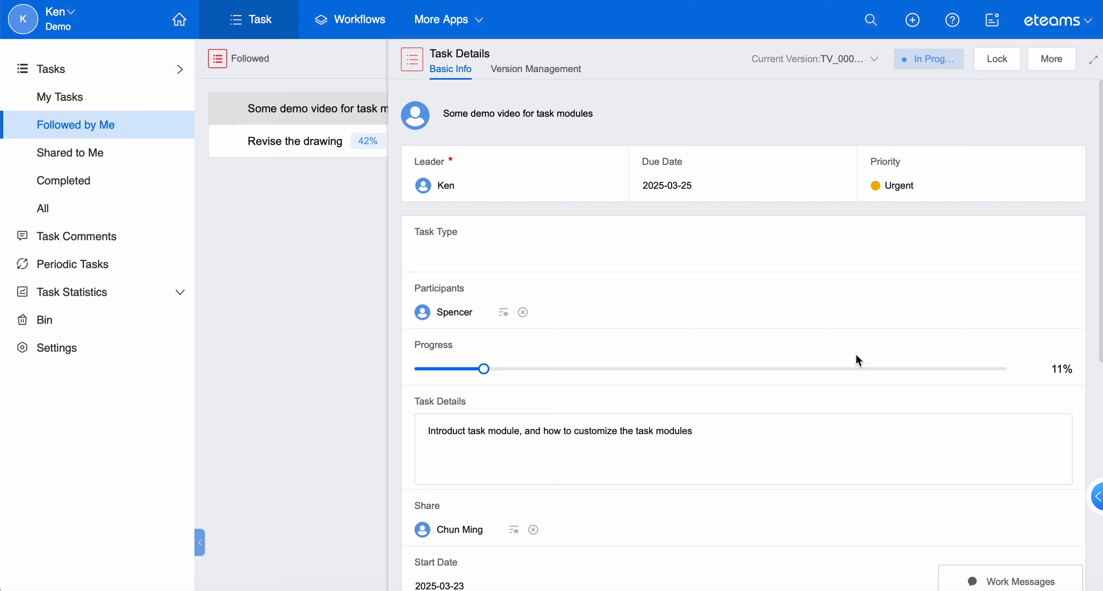
# - Copy the task as "Some demo video for Project modules", including the leader among the copied contents
pyautogui.click(1051, 59)
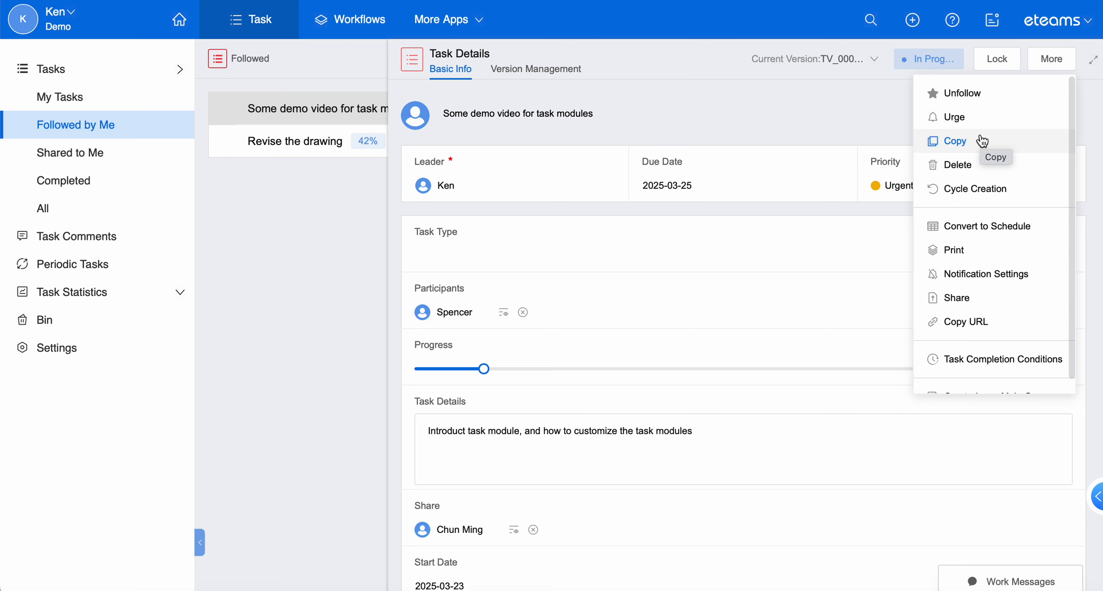
pyautogui.click(955, 141)
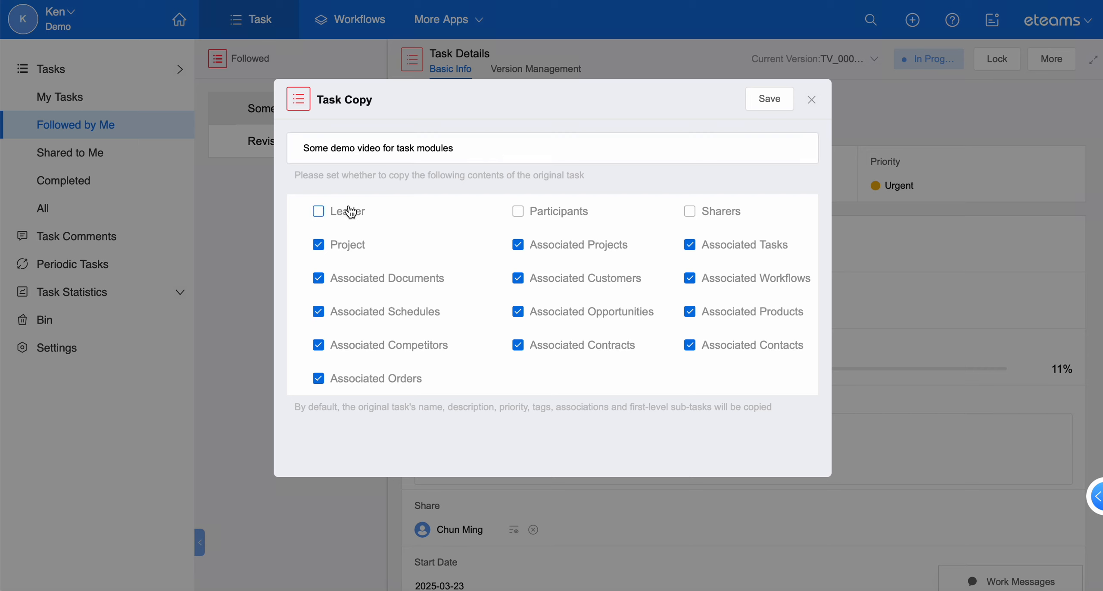
pyautogui.click(331, 219)
pyautogui.click(537, 152)
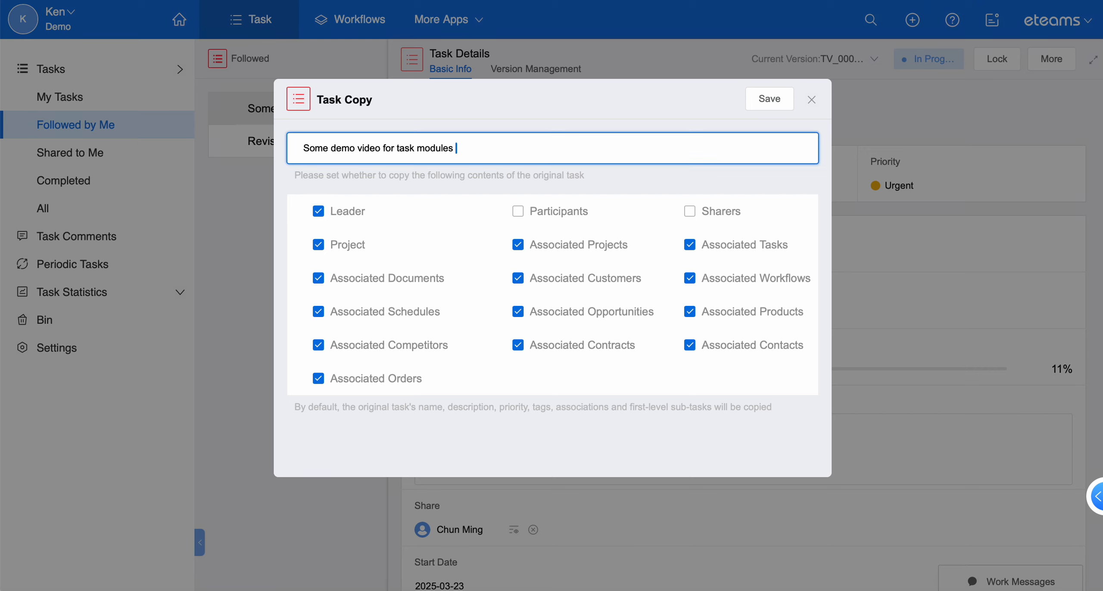
pyautogui.doubleClick(406, 148)
pyautogui.write('Project')
pyautogui.click(781, 102)
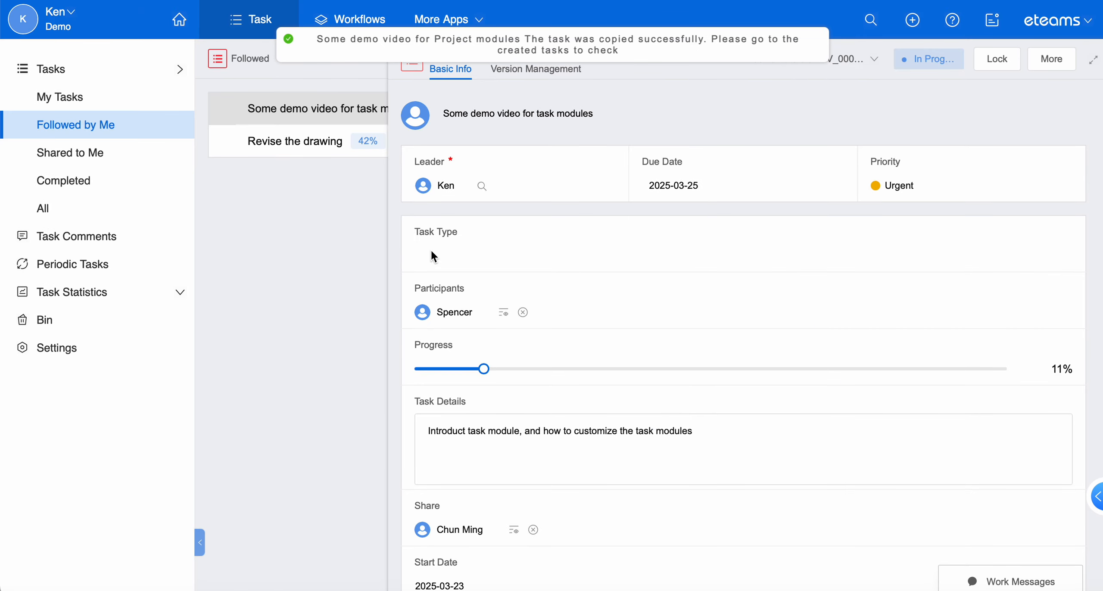
# - Open the copied Project modules task from My Tasks and review its details
pyautogui.click(310, 251)
pyautogui.click(52, 96)
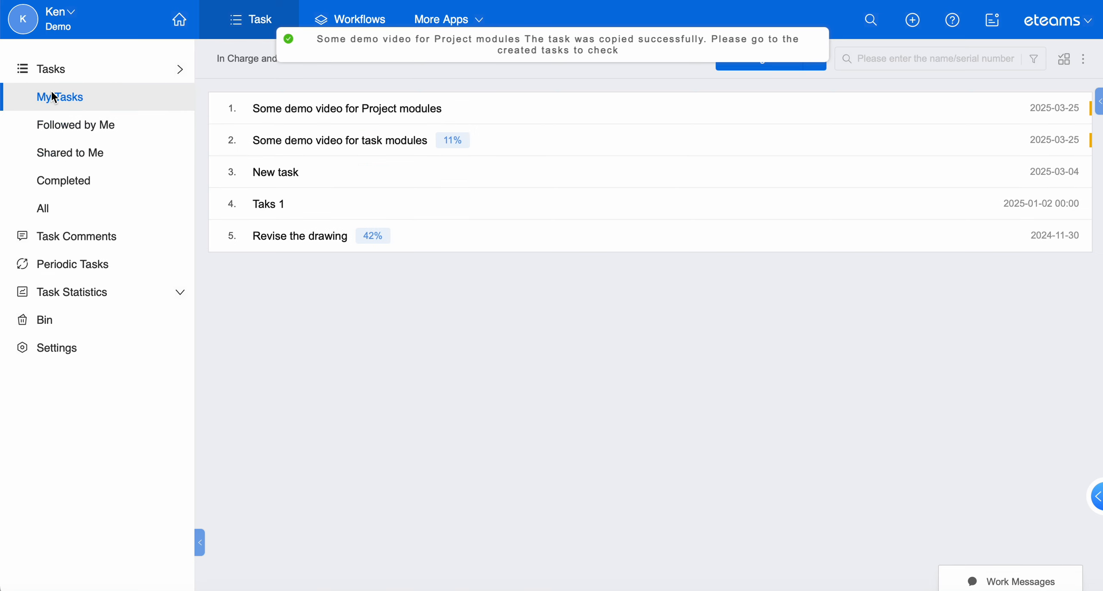
pyautogui.click(369, 108)
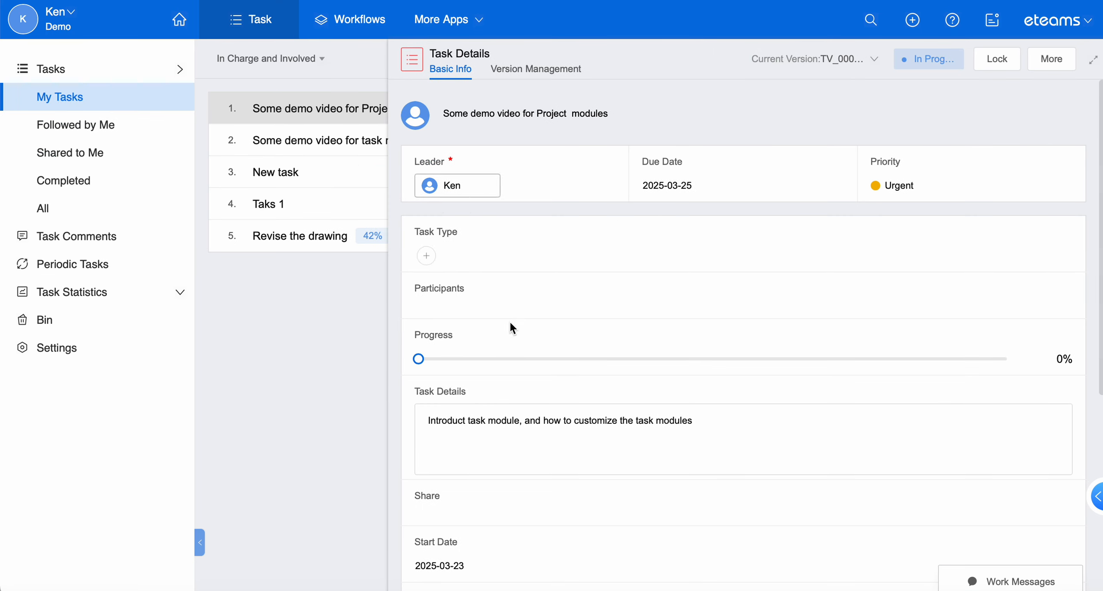
pyautogui.scroll(-2, 537, 388)
pyautogui.scroll(-5, 537, 388)
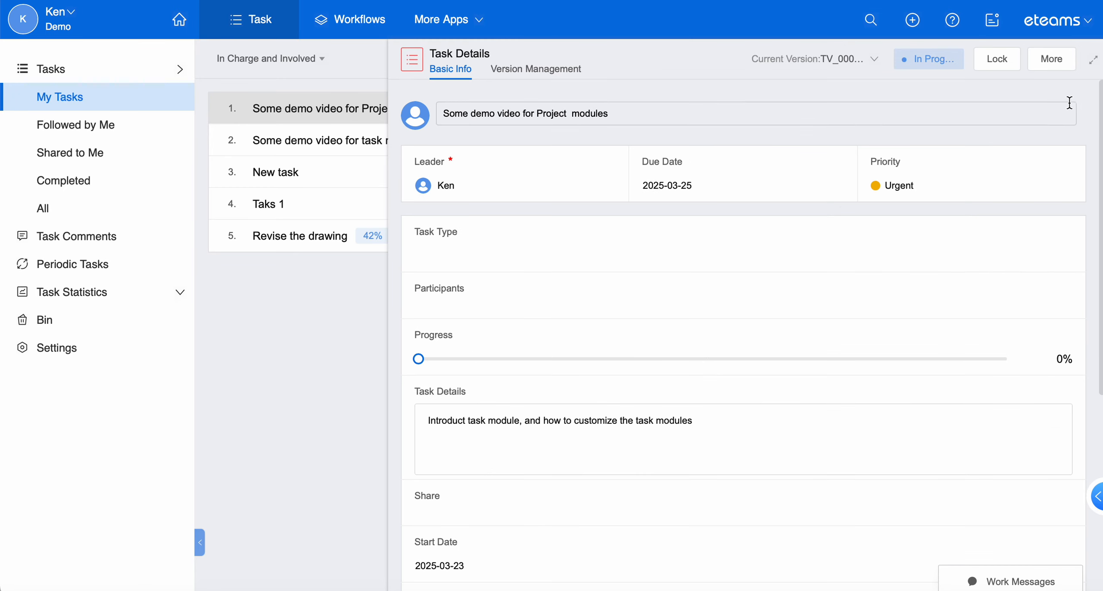
pyautogui.click(267, 324)
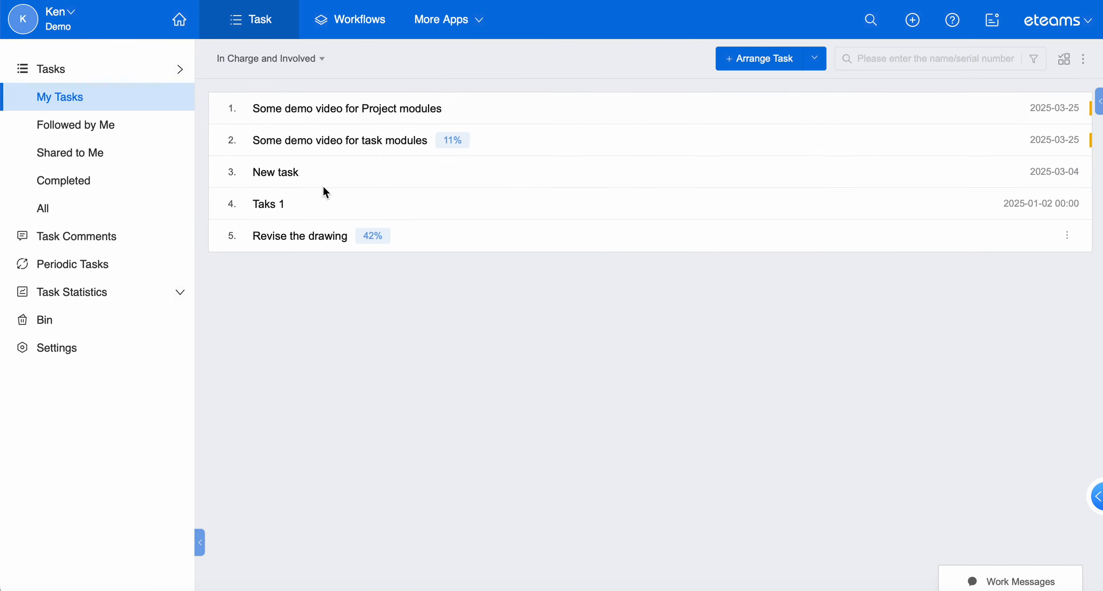
# - Convert the task "Some demo video for task modules" to a schedule
pyautogui.click(345, 145)
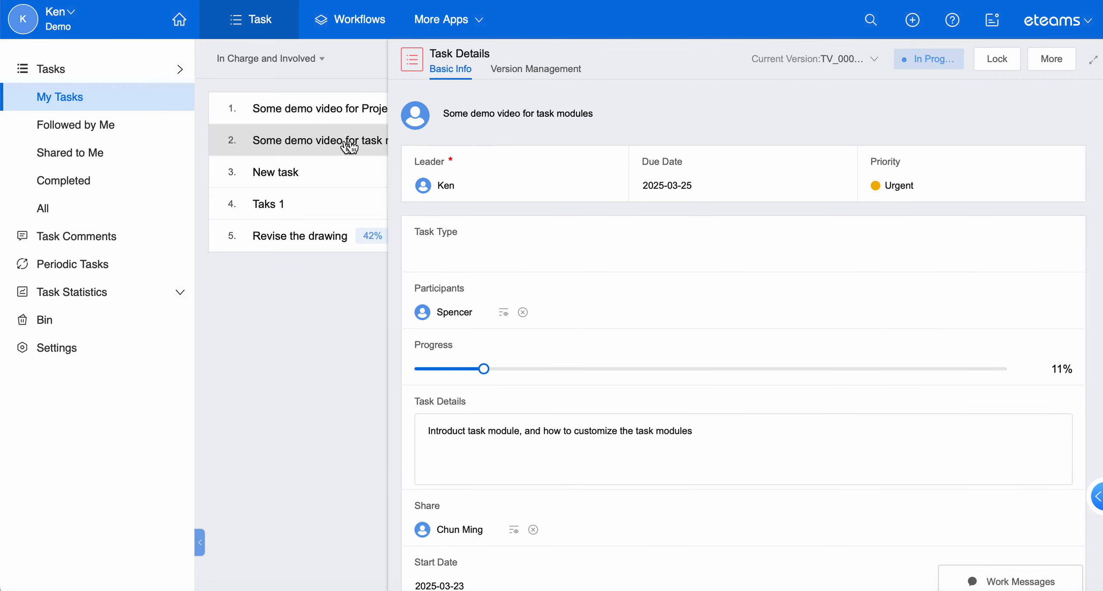
pyautogui.click(1043, 61)
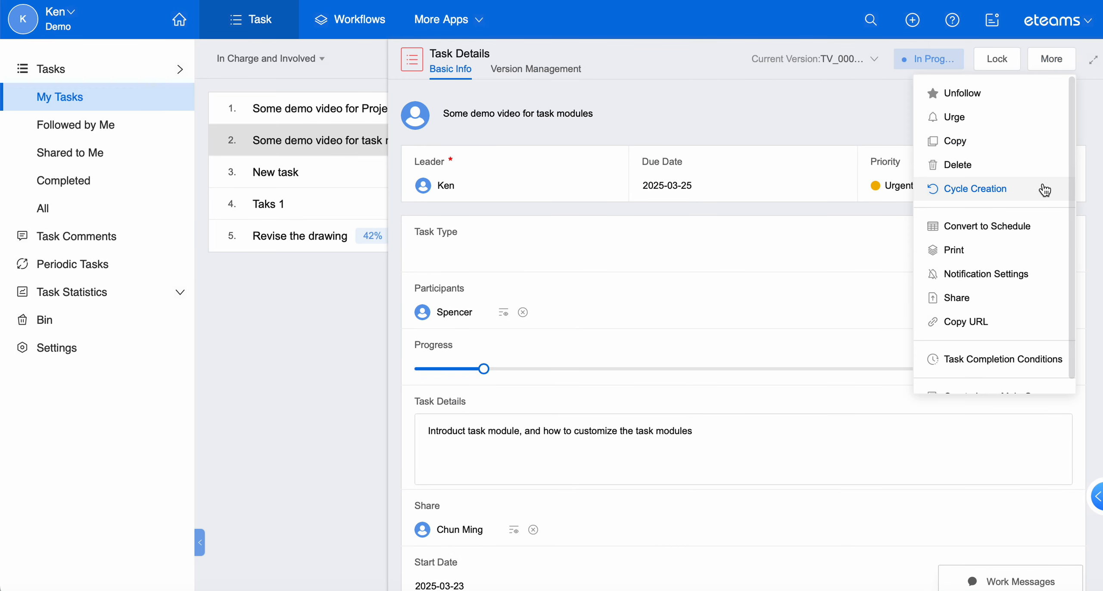
pyautogui.click(1018, 230)
pyautogui.click(618, 230)
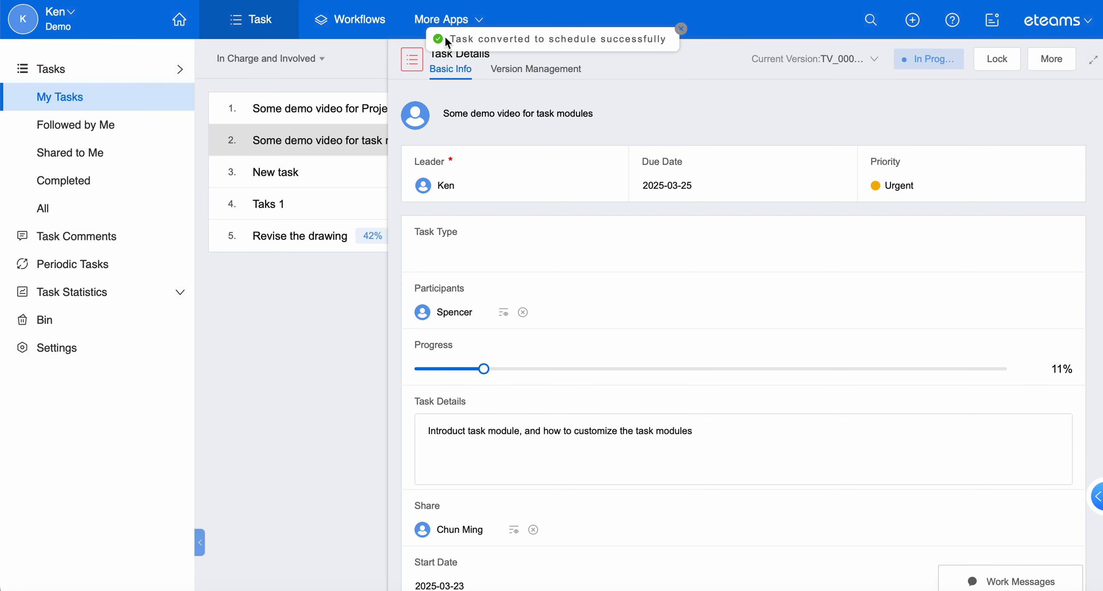
# - Switch to the Schedules app and locate the converted task's entries in the March 2025 calendar
pyautogui.click(448, 20)
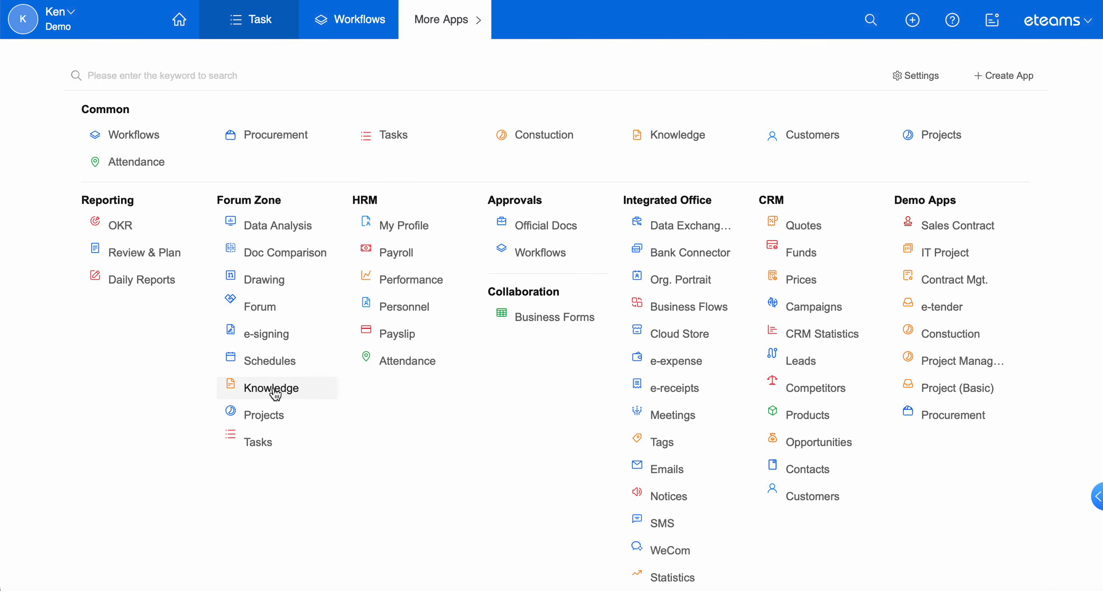
pyautogui.click(272, 365)
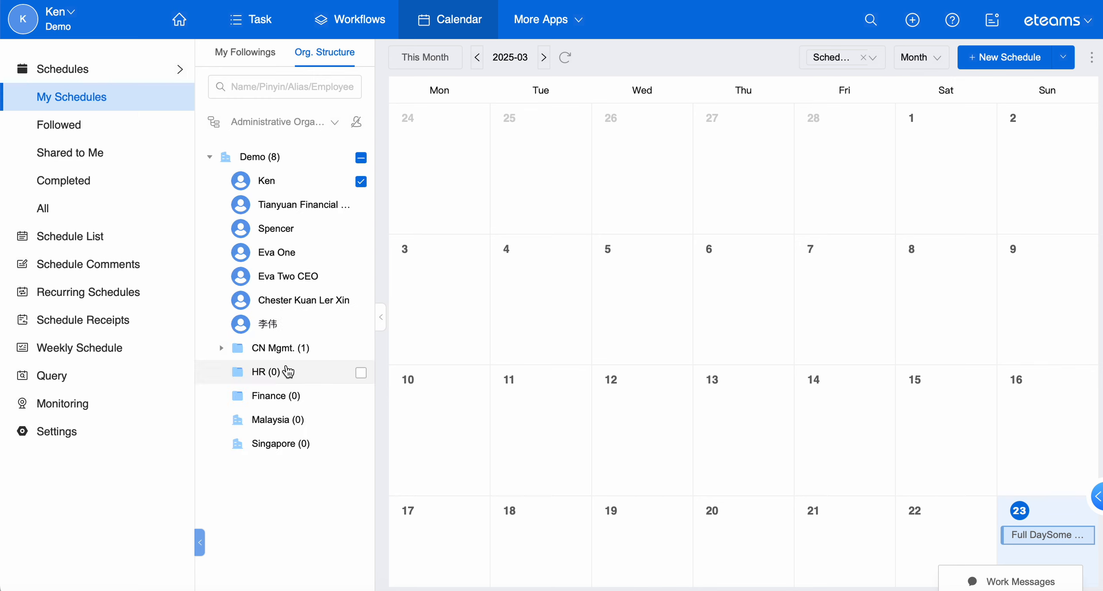
pyautogui.scroll(-1, 772, 369)
pyautogui.moveTo(1027, 498)
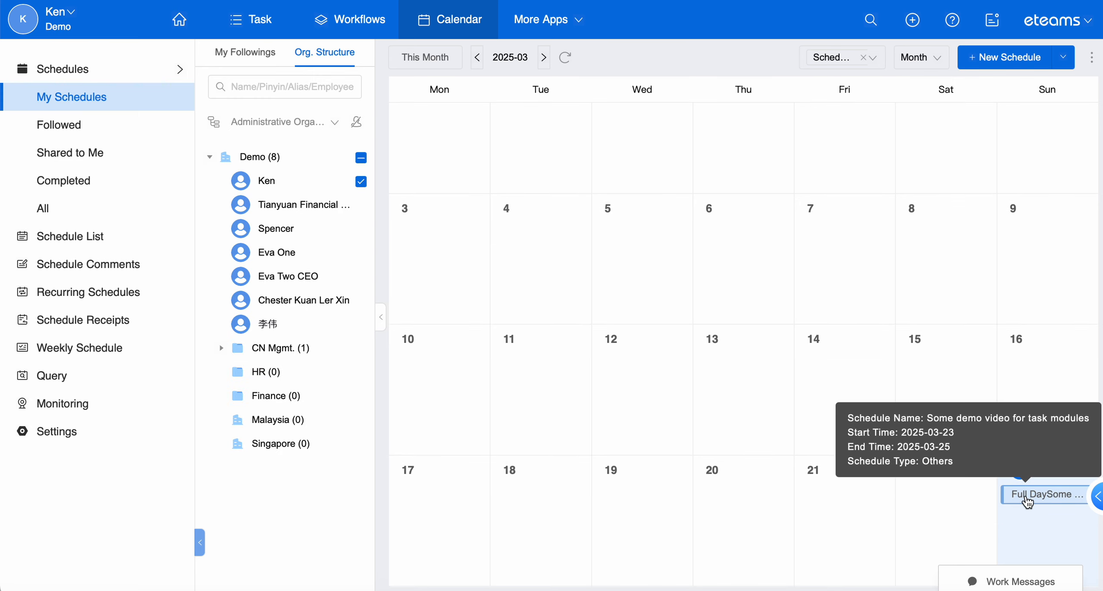
pyautogui.scroll(-3, 1011, 448)
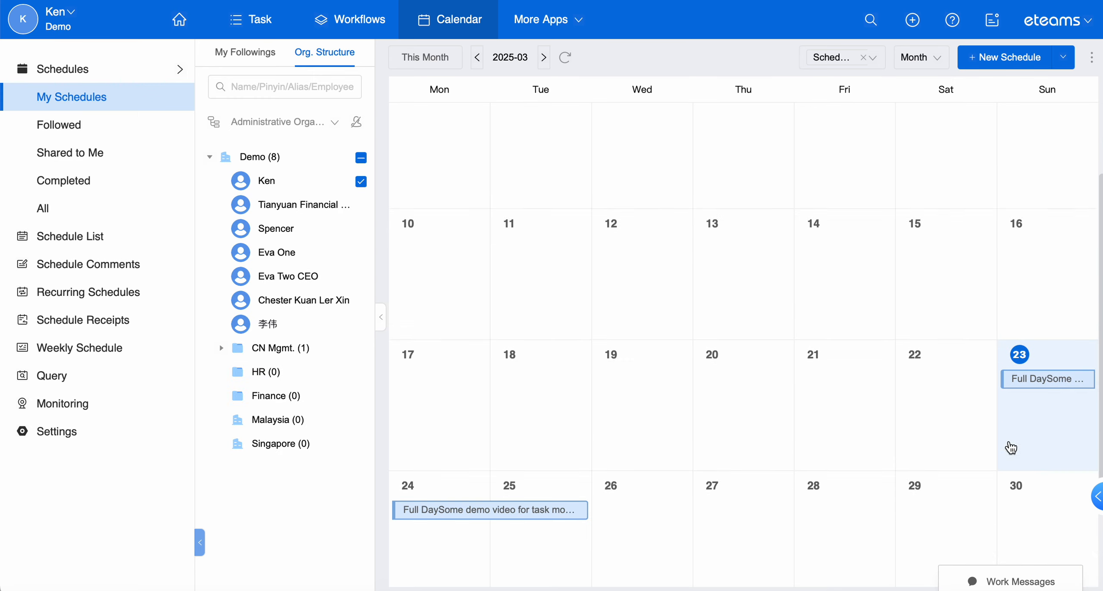
pyautogui.scroll(-2, 1011, 448)
pyautogui.moveTo(1041, 318)
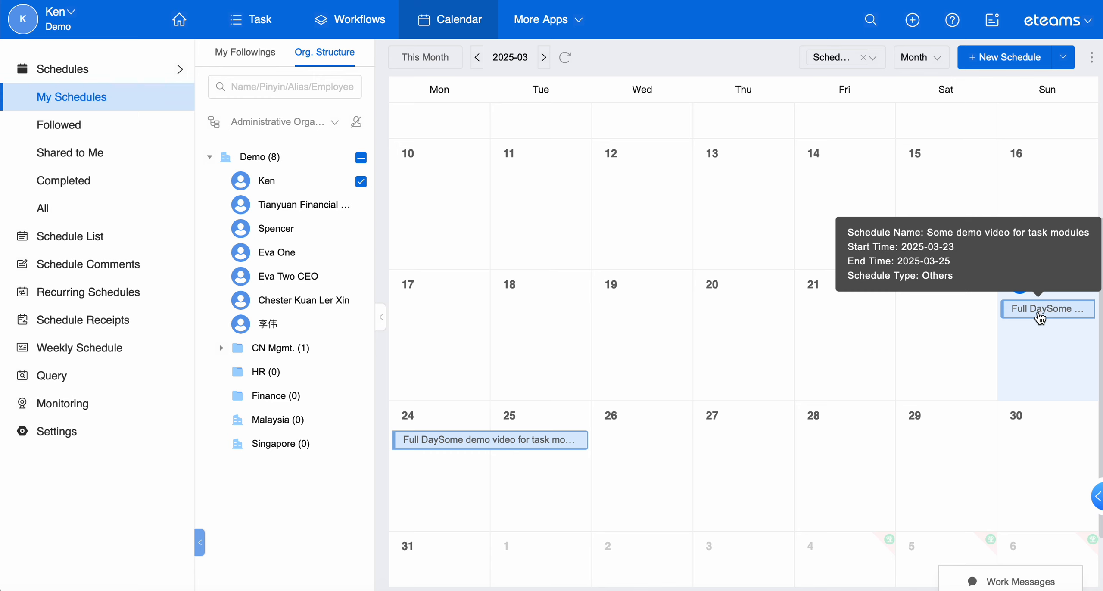
pyautogui.moveTo(494, 444)
# - Open the converted schedule entry on 24–25 March and review its details down to the associated tasks
pyautogui.click(533, 439)
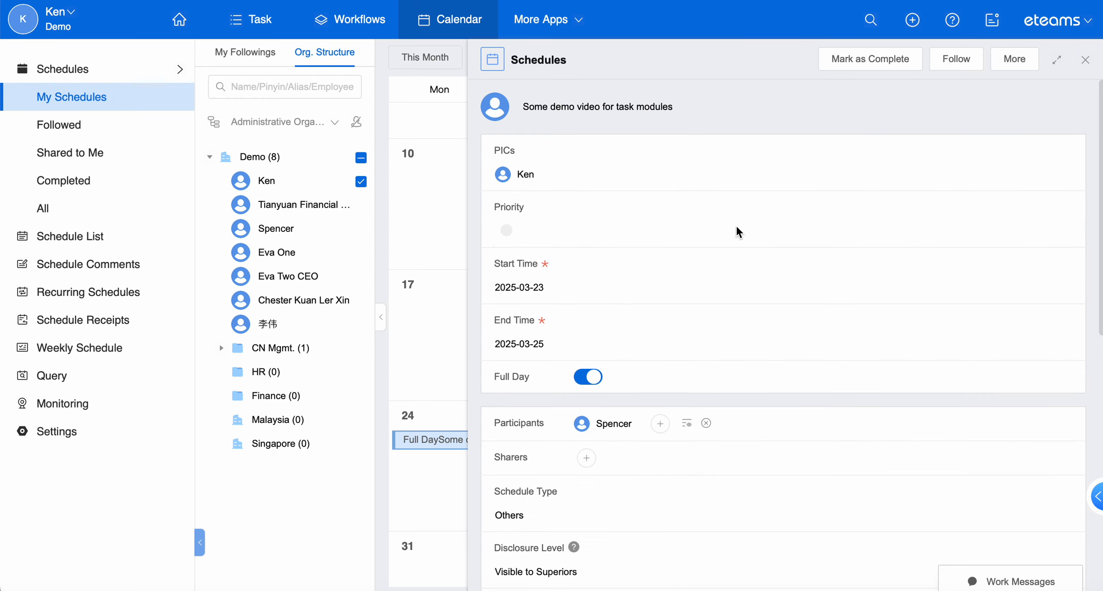
pyautogui.click(738, 232)
pyautogui.scroll(-4, 741, 230)
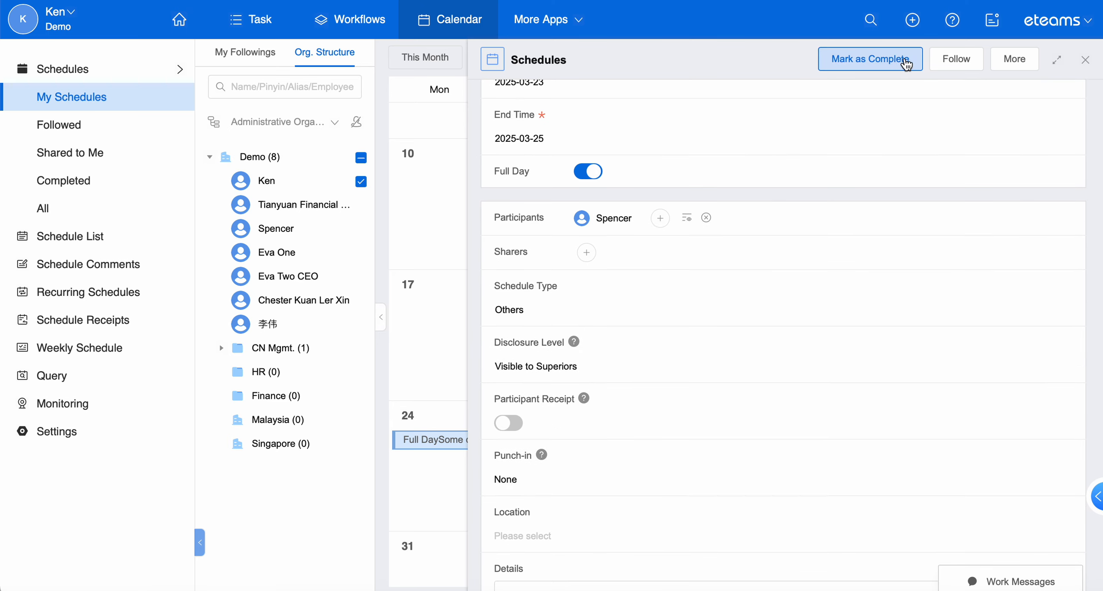
pyautogui.scroll(5, 770, 222)
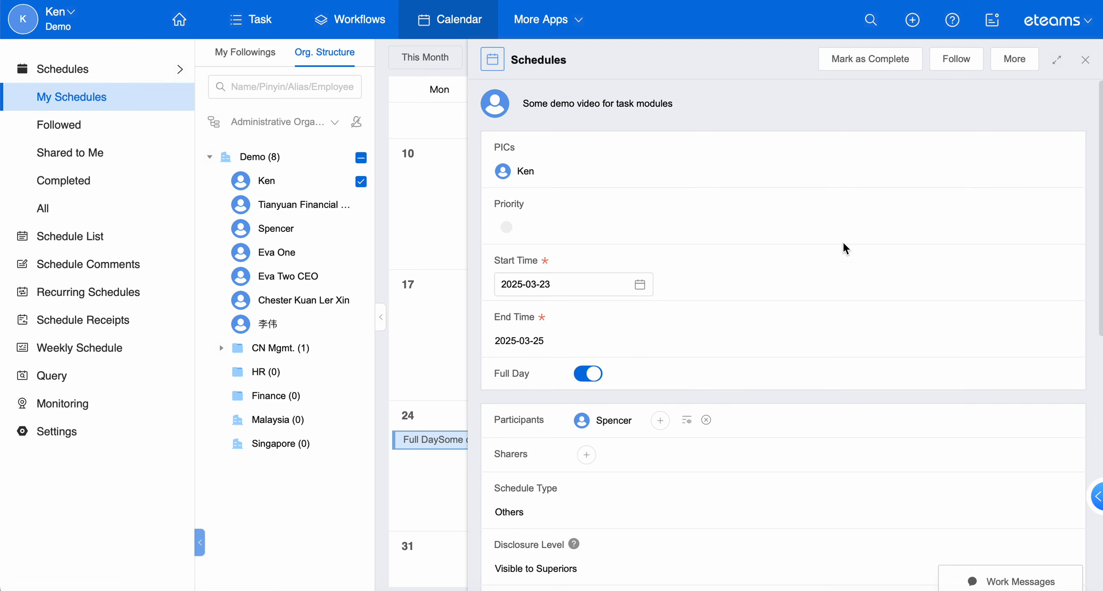
pyautogui.scroll(-3, 796, 156)
pyautogui.scroll(-9, 793, 160)
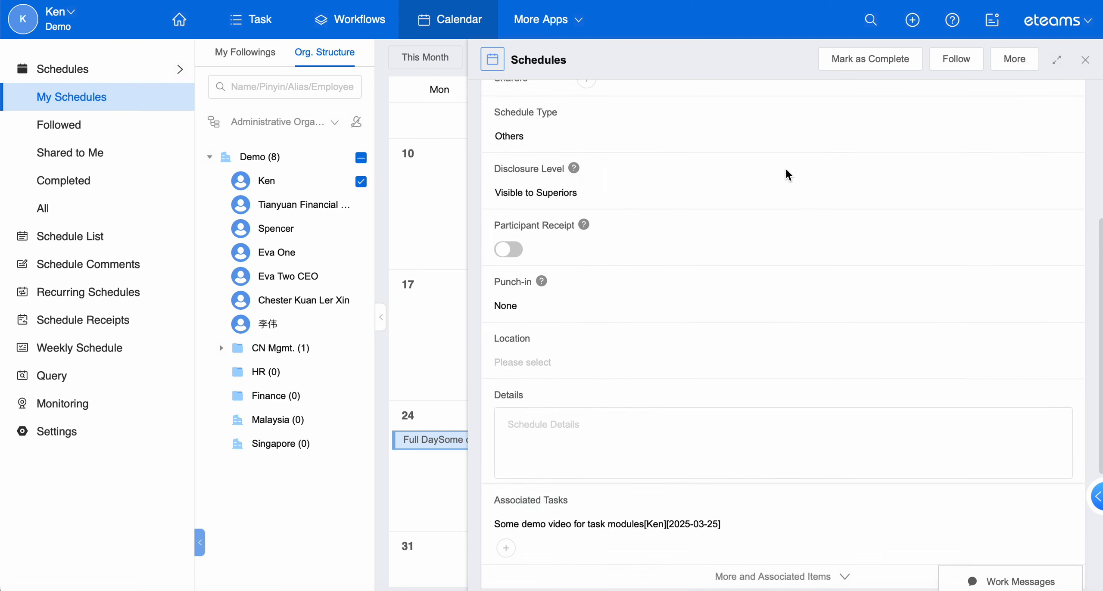
# - Open the associated demo video task from the schedule and enlarge its details window
pyautogui.moveTo(499, 361); pyautogui.dragTo(563, 362)
pyautogui.click(553, 385)
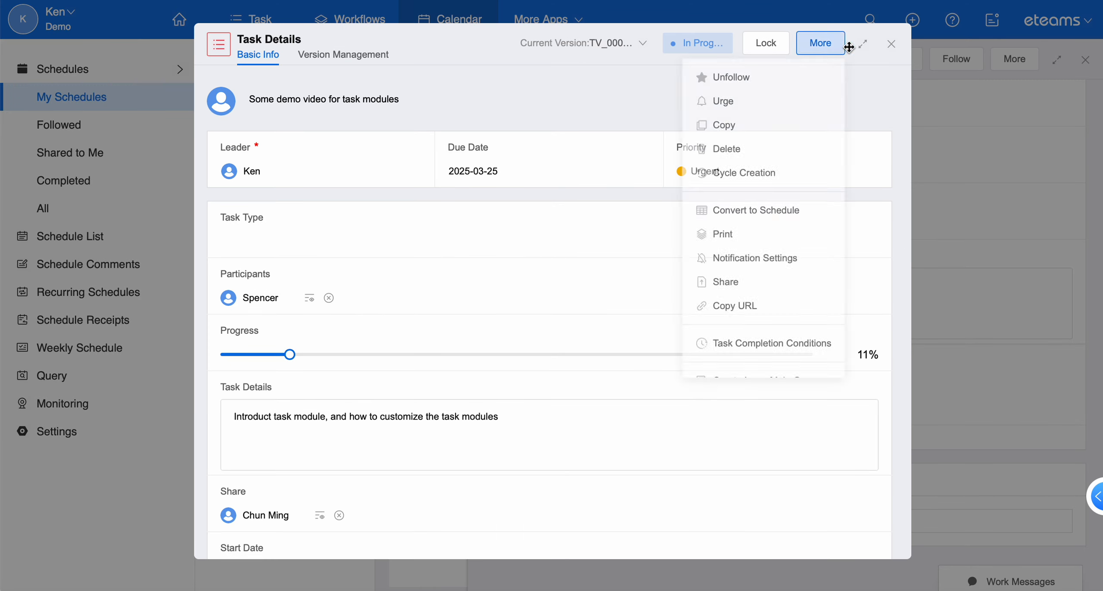
pyautogui.click(863, 44)
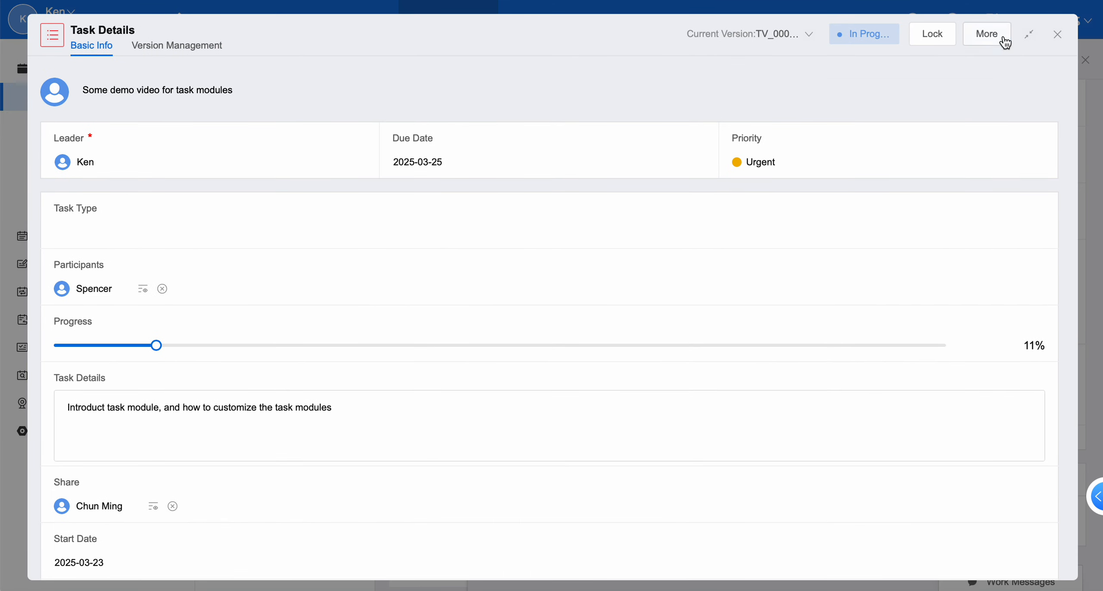
# - Open the print preview of the demo video task and look through the whole page
pyautogui.moveTo(1000, 40)
pyautogui.click(728, 0)
pyautogui.press('Return')
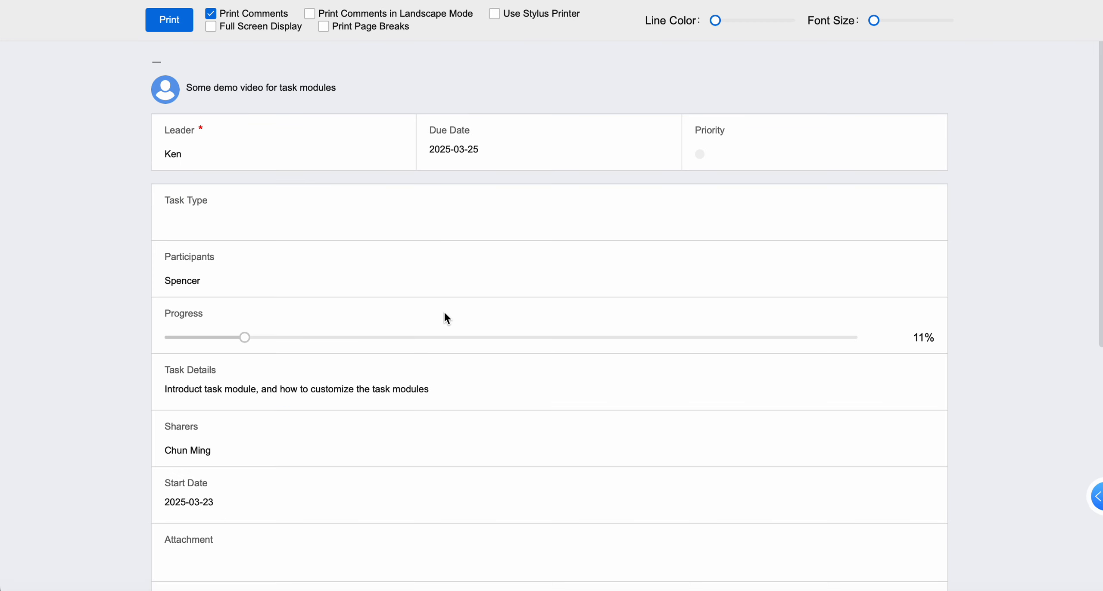
pyautogui.scroll(-10, 443, 311)
pyautogui.scroll(8, 444, 310)
pyautogui.scroll(2, 446, 318)
# - Set the print line color to its maximum, enlarge the font size slightly, and toggle Full Screen Display on and off
pyautogui.moveTo(719, 24); pyautogui.dragTo(897, 21)
pyautogui.click(280, 29)
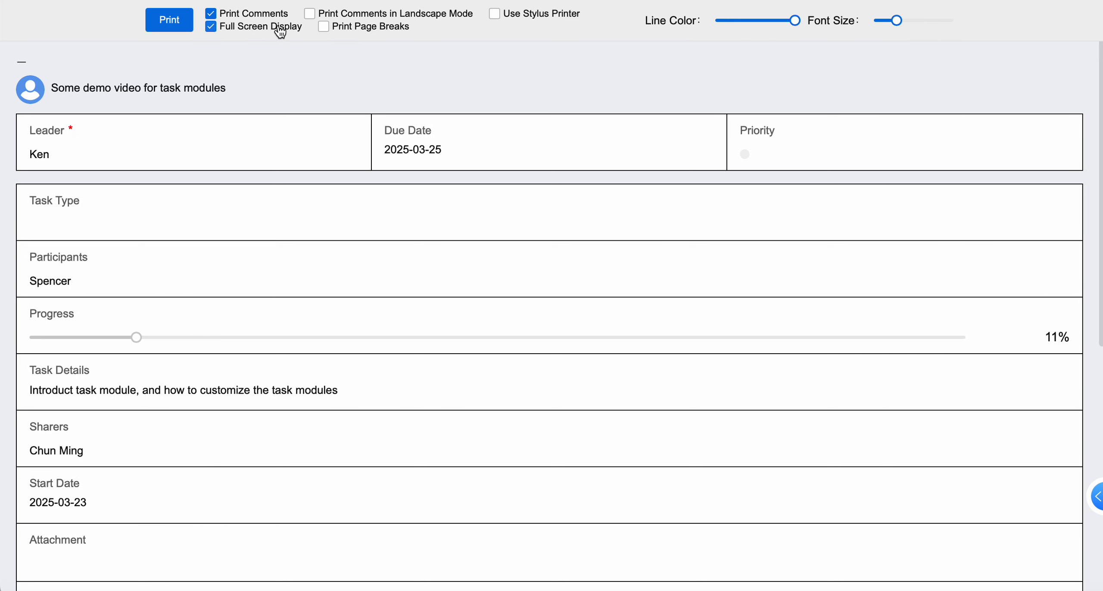
pyautogui.click(280, 28)
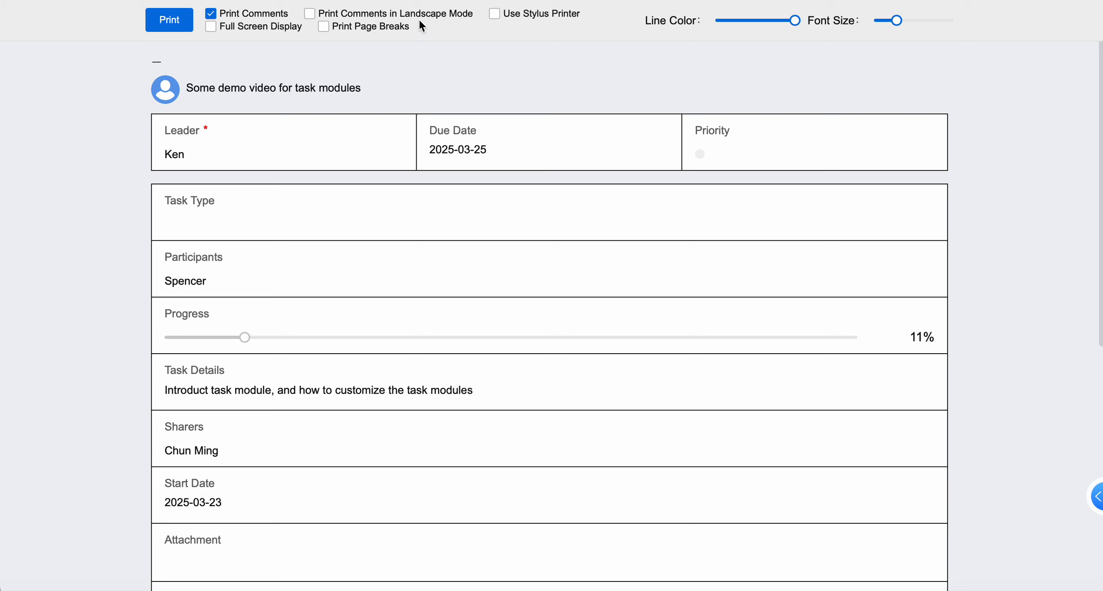
# - Return from the print preview to the demo video task and look through its Notification Settings
pyautogui.click(374, 0)
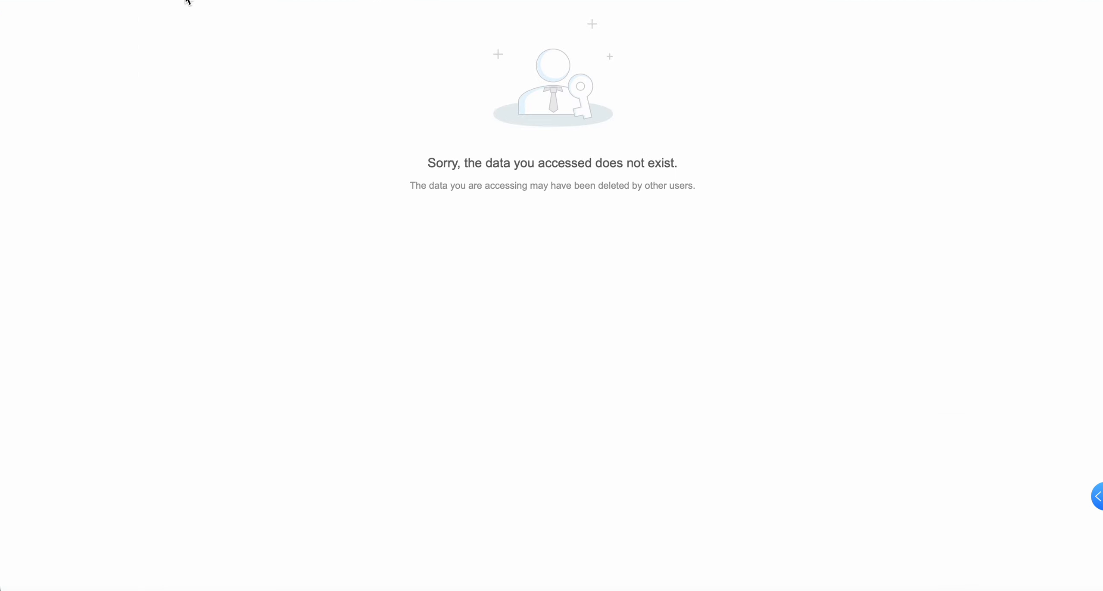
pyautogui.click(188, 2)
pyautogui.click(983, 39)
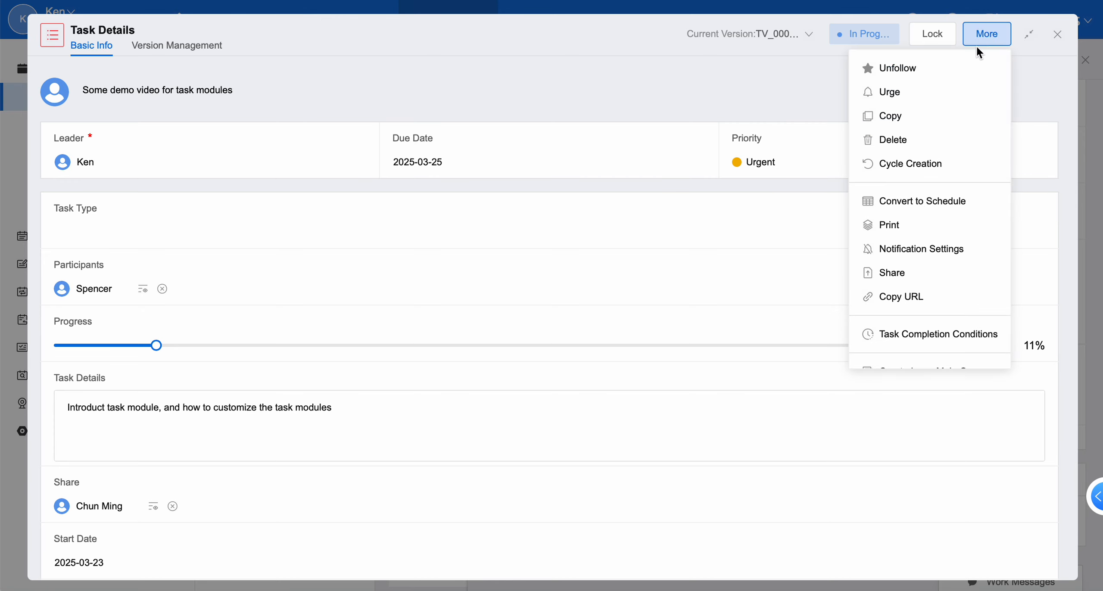
pyautogui.click(916, 248)
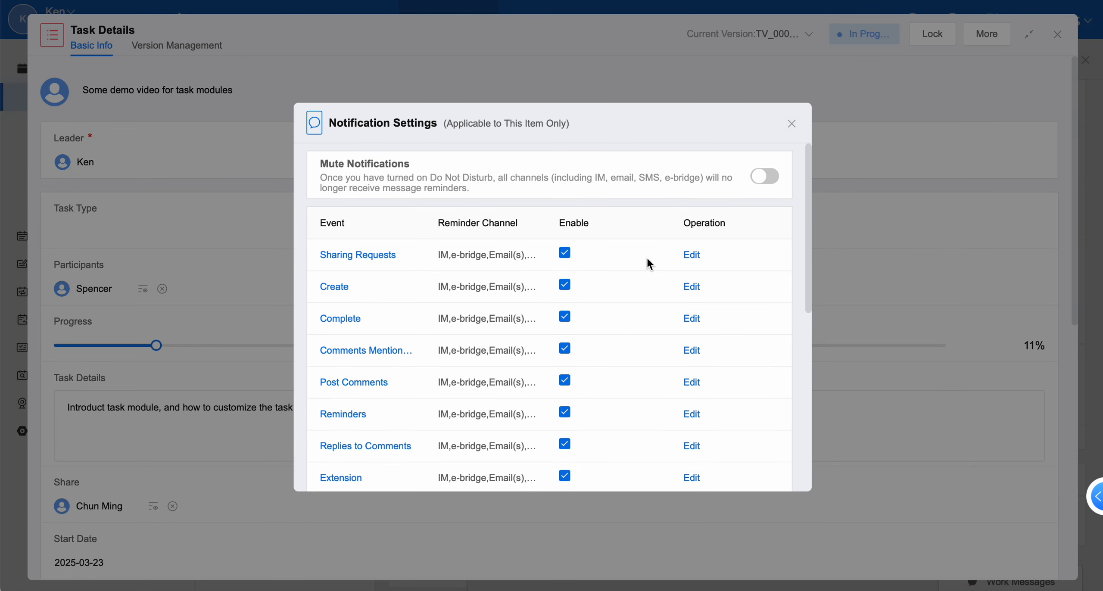
pyautogui.scroll(-10, 601, 289)
pyautogui.scroll(10, 603, 292)
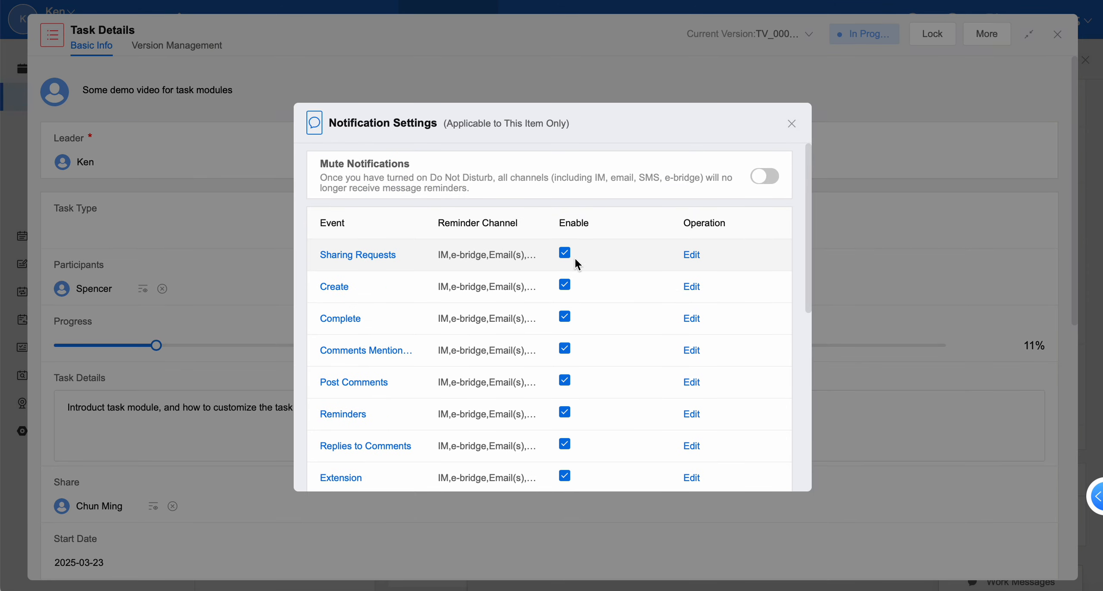
# - Check the push channels for Sharing Requests, toggle Mute Notifications on and off, and close the notification settings
pyautogui.click(690, 255)
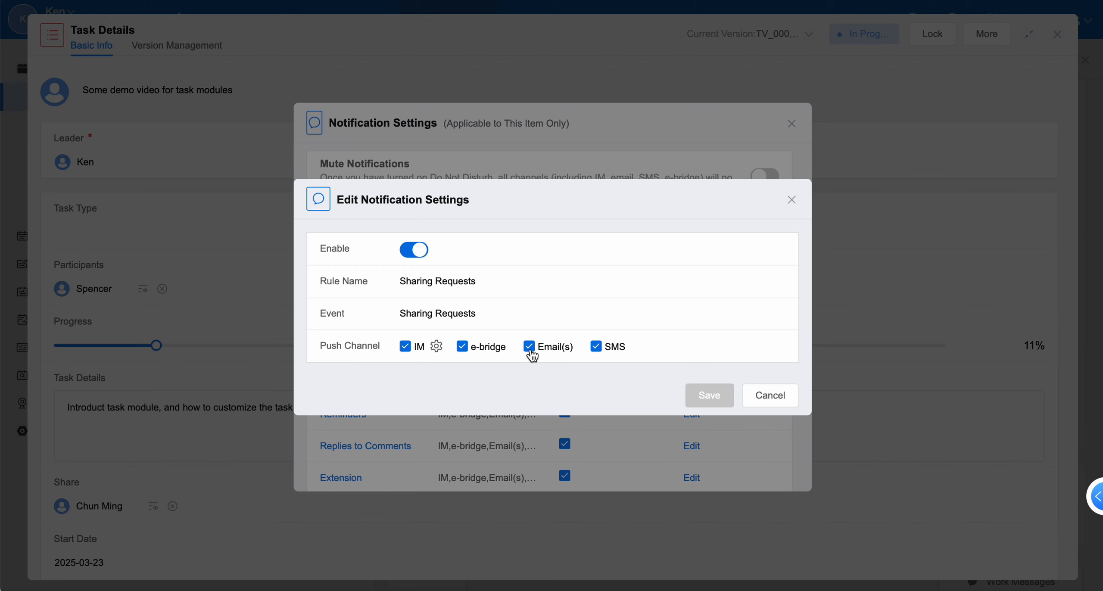
pyautogui.click(789, 202)
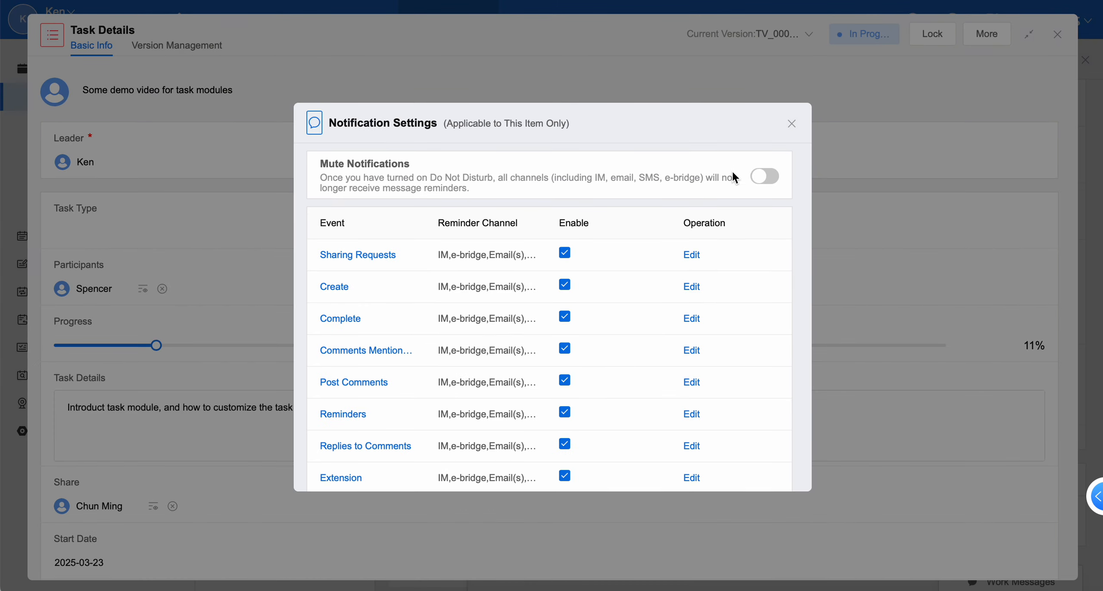
pyautogui.click(770, 177)
pyautogui.click(771, 176)
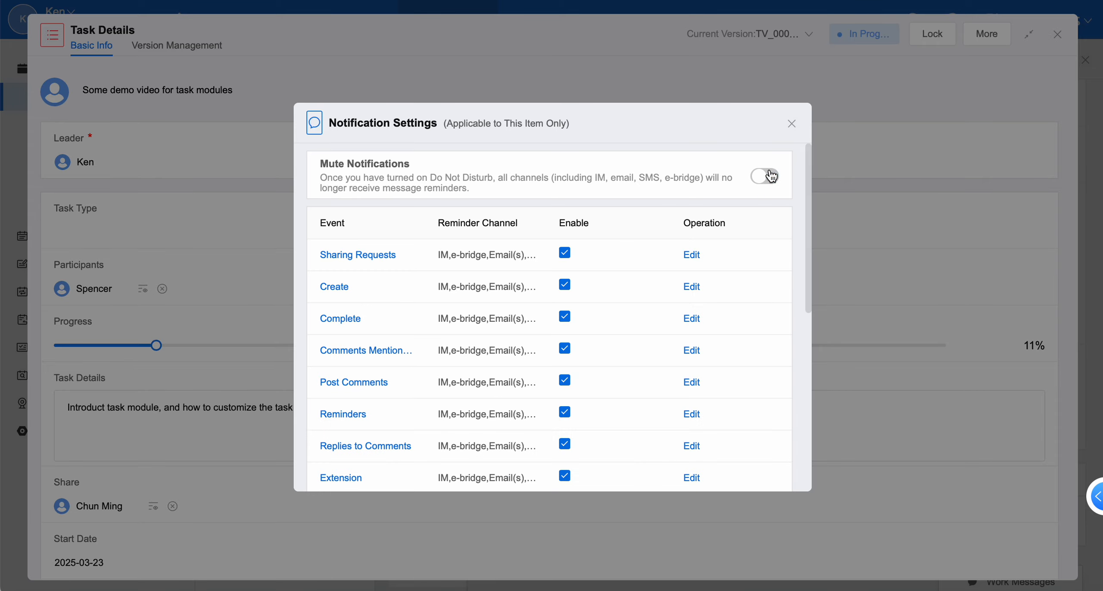
pyautogui.click(791, 124)
# - Share the task with the contact listed in recent chats, adding the message "Please check this task asap"
pyautogui.click(991, 37)
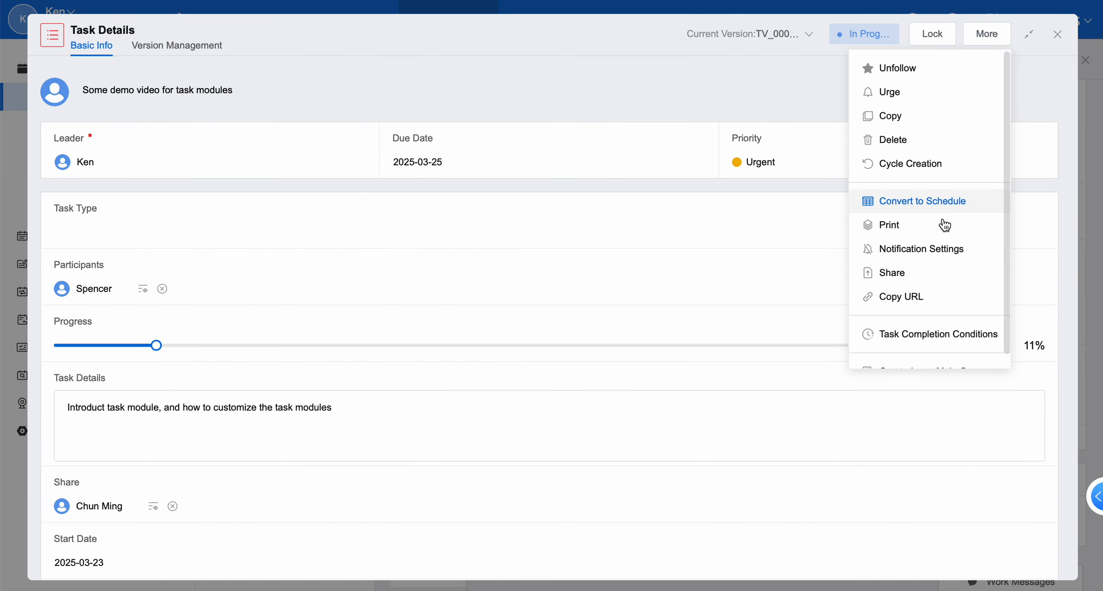
pyautogui.click(927, 275)
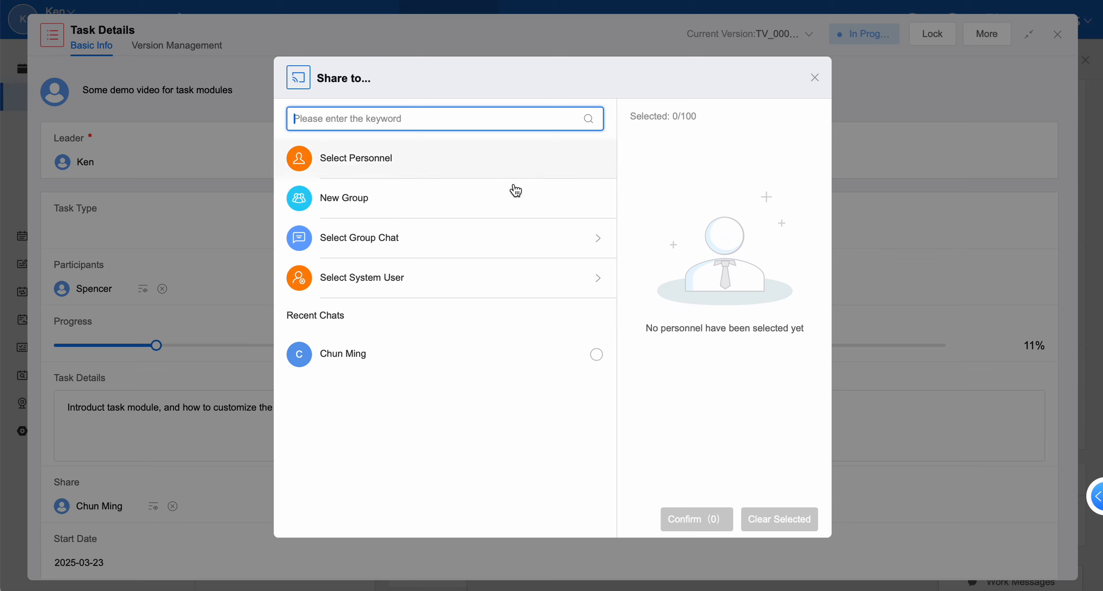
pyautogui.click(597, 355)
pyautogui.write('Please check this task asap')
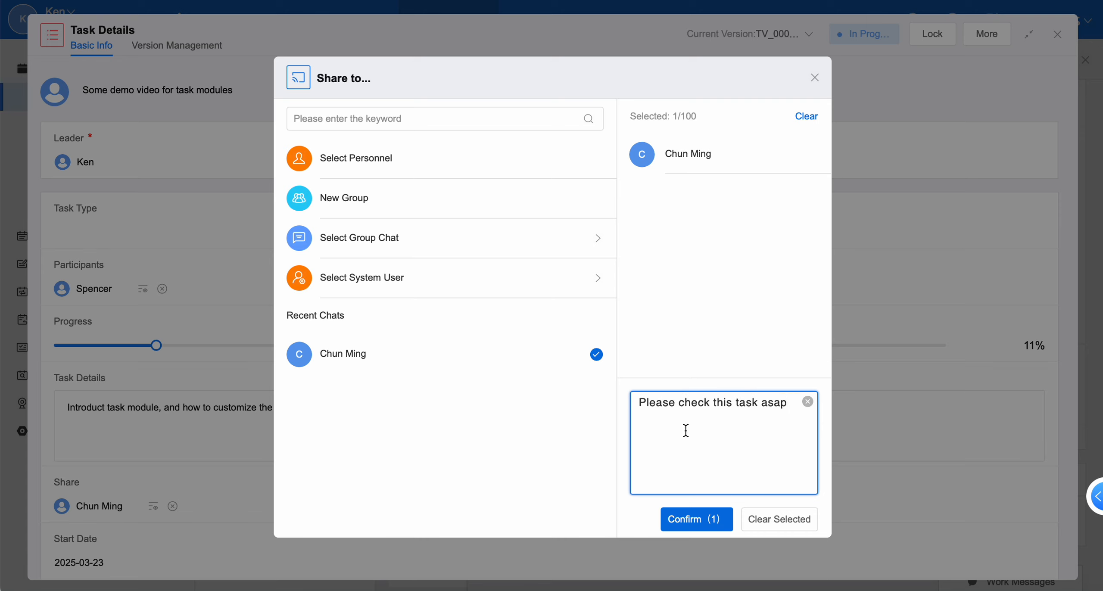
pyautogui.click(689, 517)
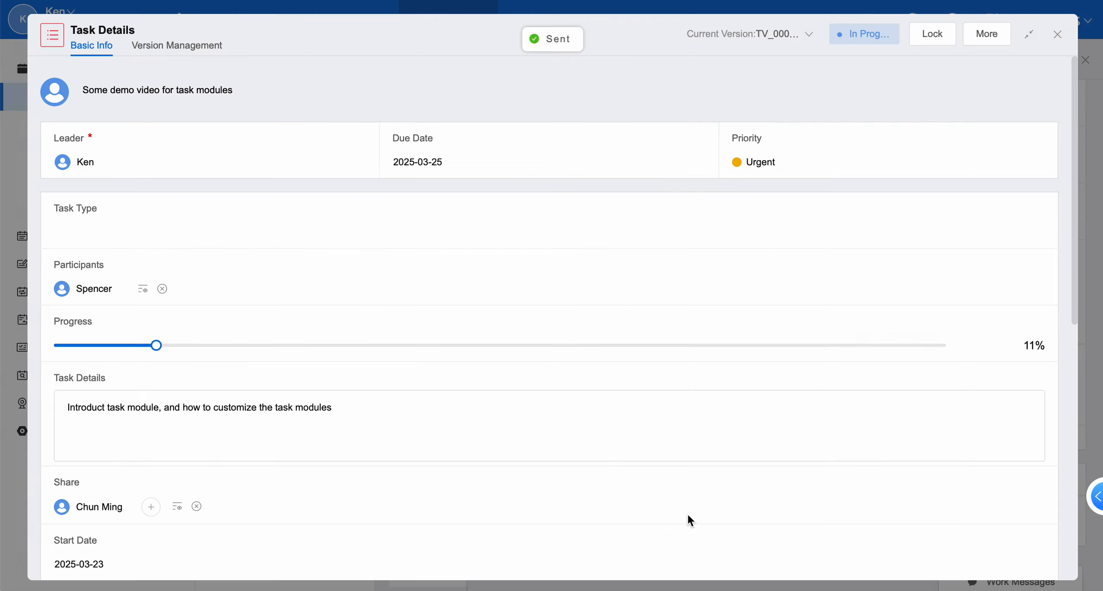
# - Close the task details and open the recipient's conversation in Work Messages to check the shared message
pyautogui.click(1057, 36)
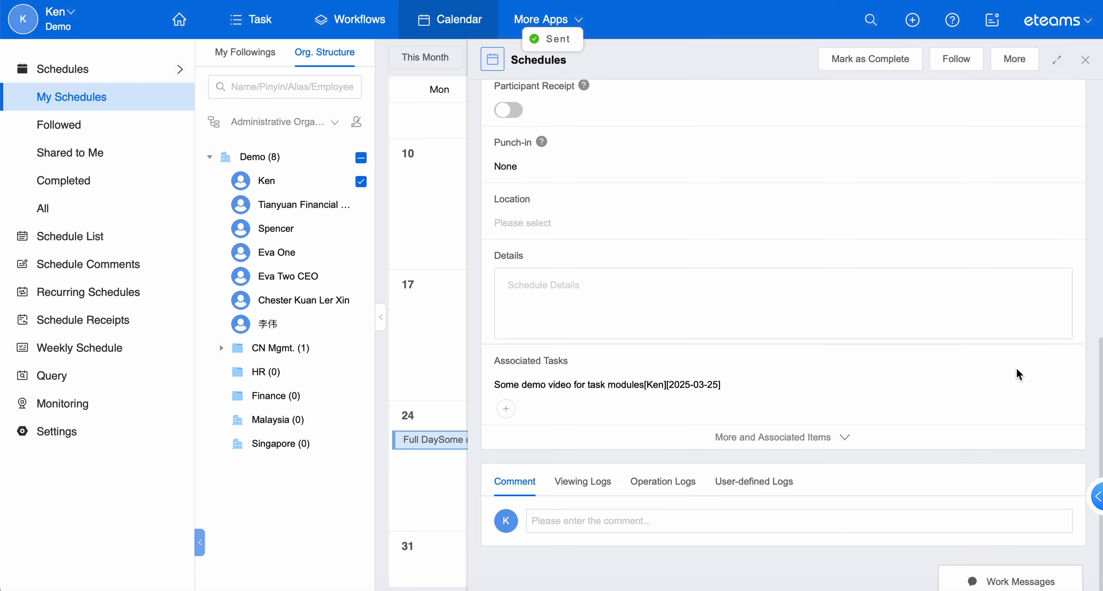
pyautogui.click(1028, 584)
pyautogui.click(352, 194)
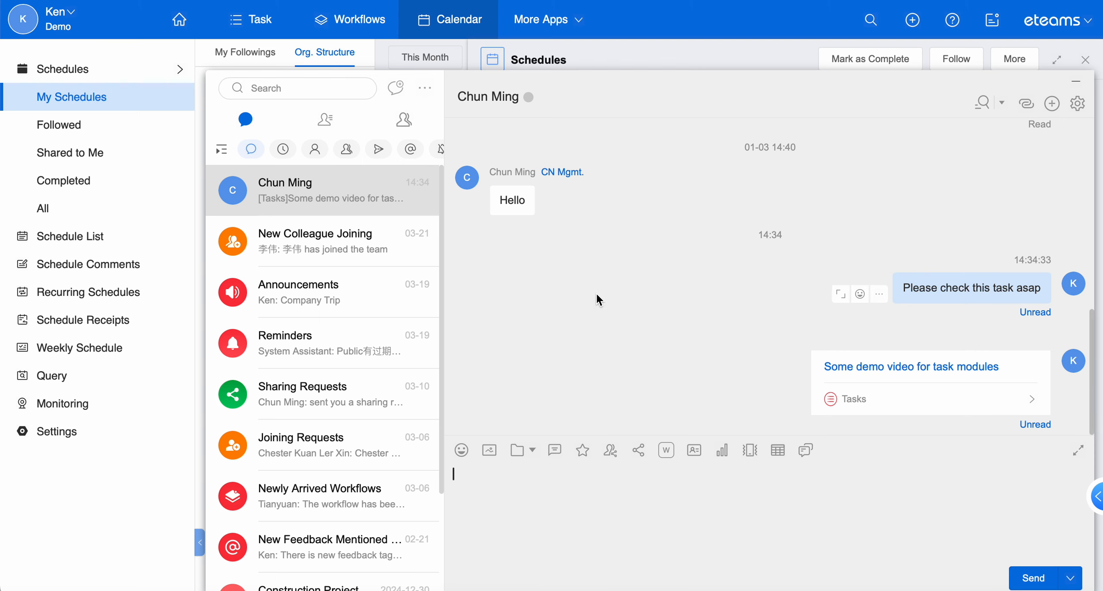
pyautogui.press('super+p')
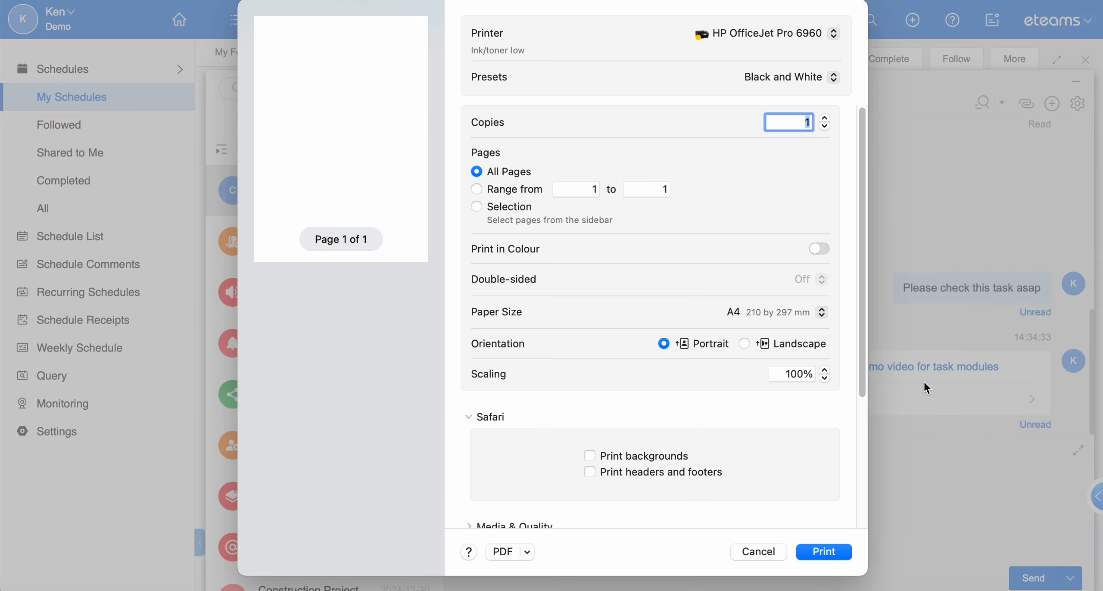
pyautogui.click(771, 551)
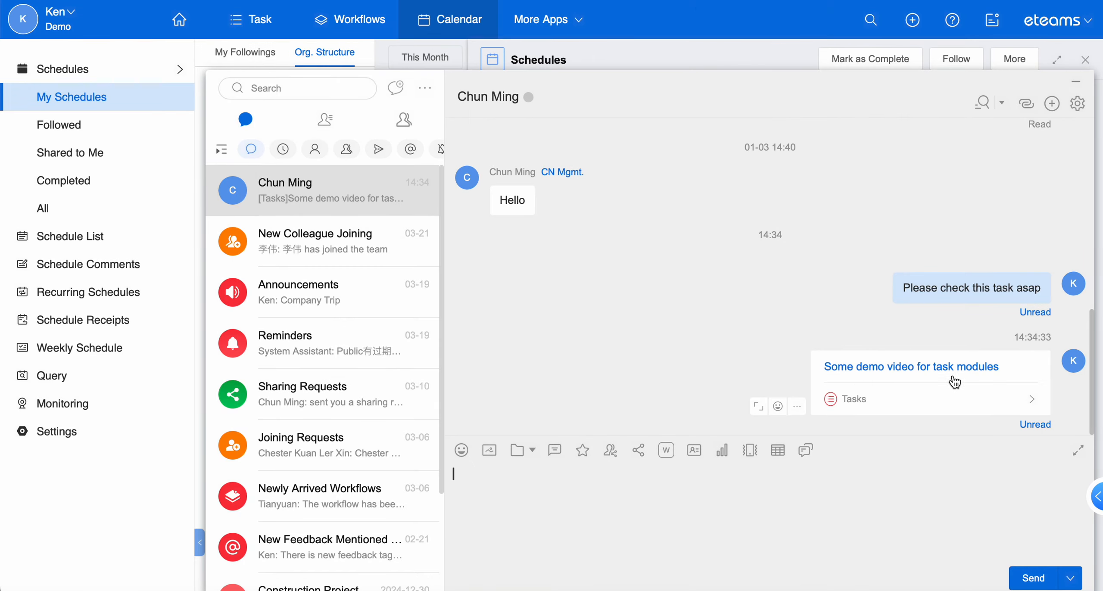
# - Open the shared task from the chat, look through its details, and close both the task and Work Messages
pyautogui.click(908, 394)
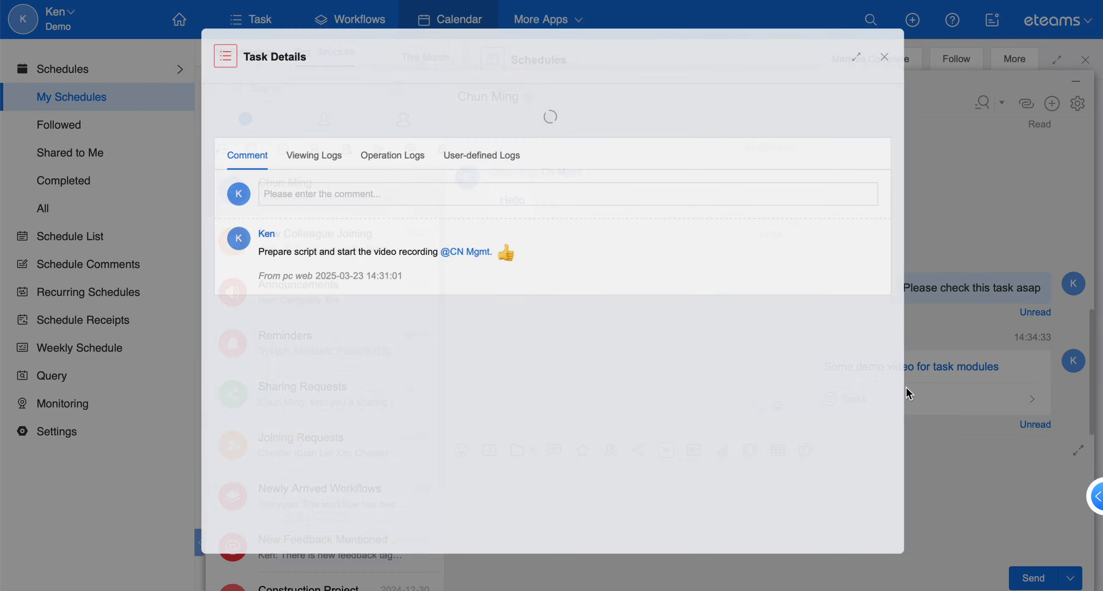
pyautogui.scroll(-10, 707, 237)
pyautogui.scroll(10, 701, 239)
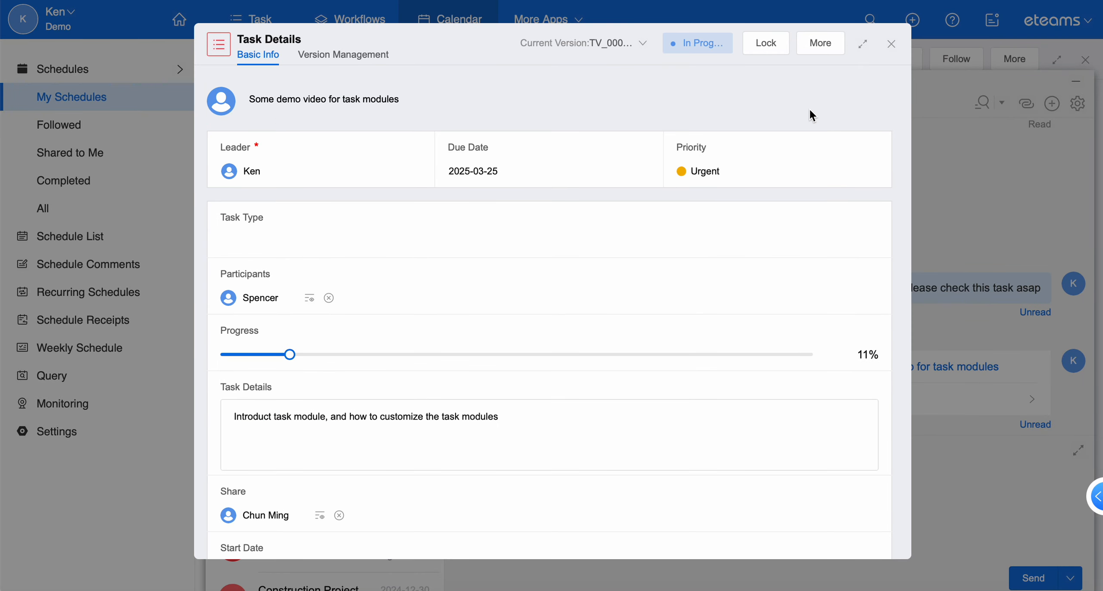
pyautogui.click(892, 44)
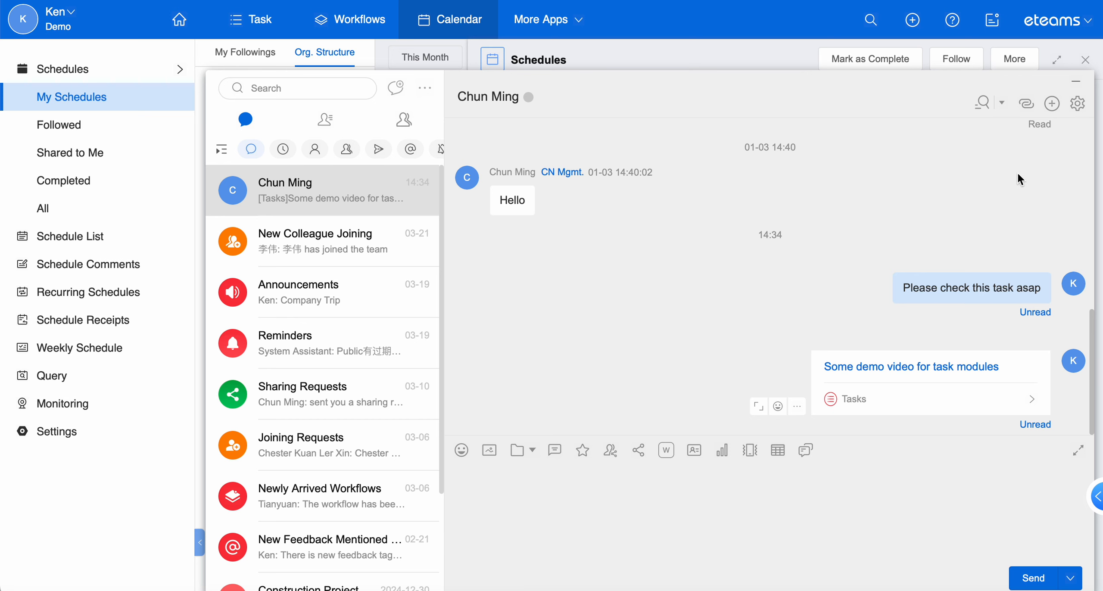
pyautogui.click(1075, 85)
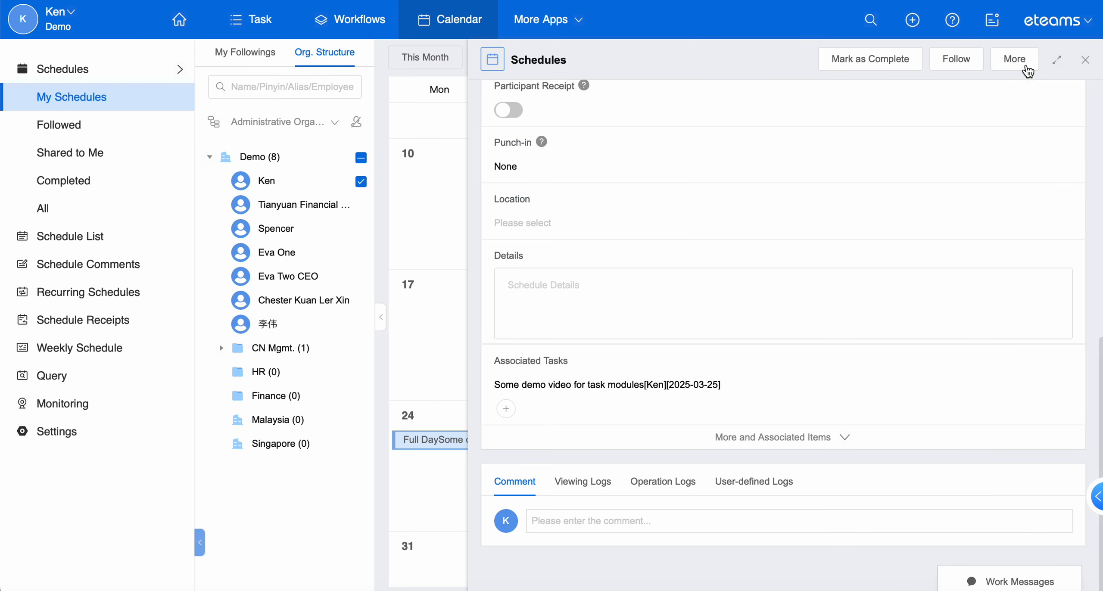
# - Reopen "Some demo video for task modules" from the Task module and open its Task Completion Conditions
pyautogui.click(1020, 64)
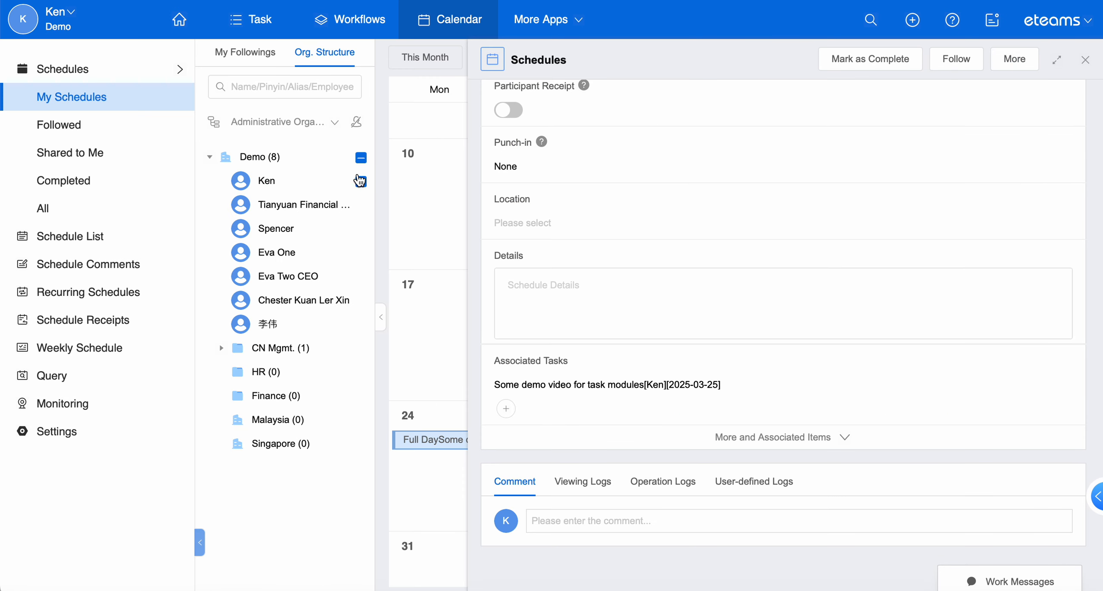
pyautogui.click(259, 20)
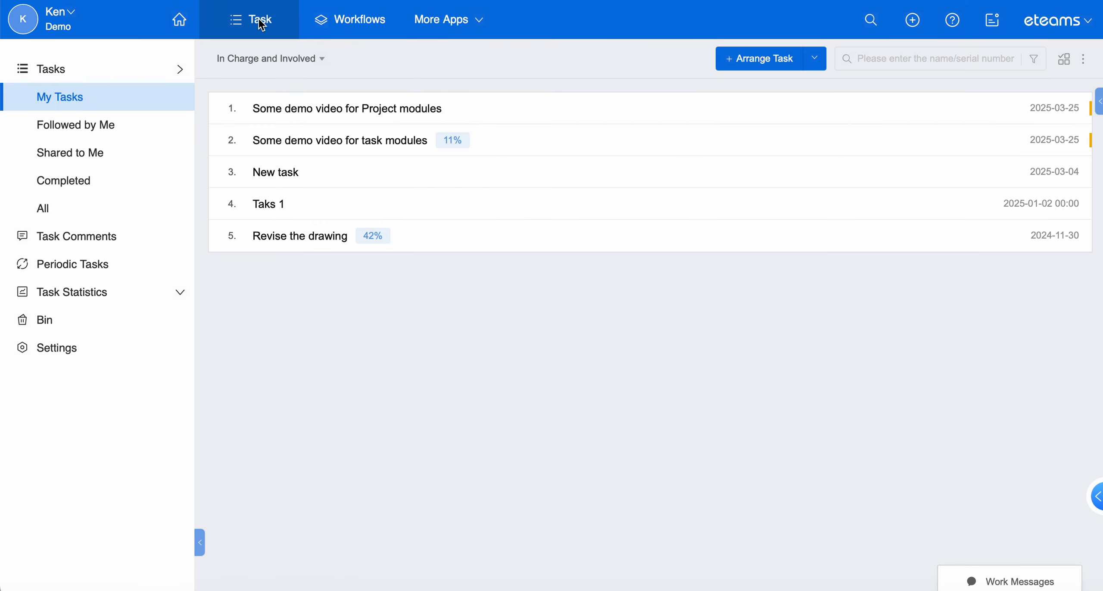
pyautogui.click(319, 139)
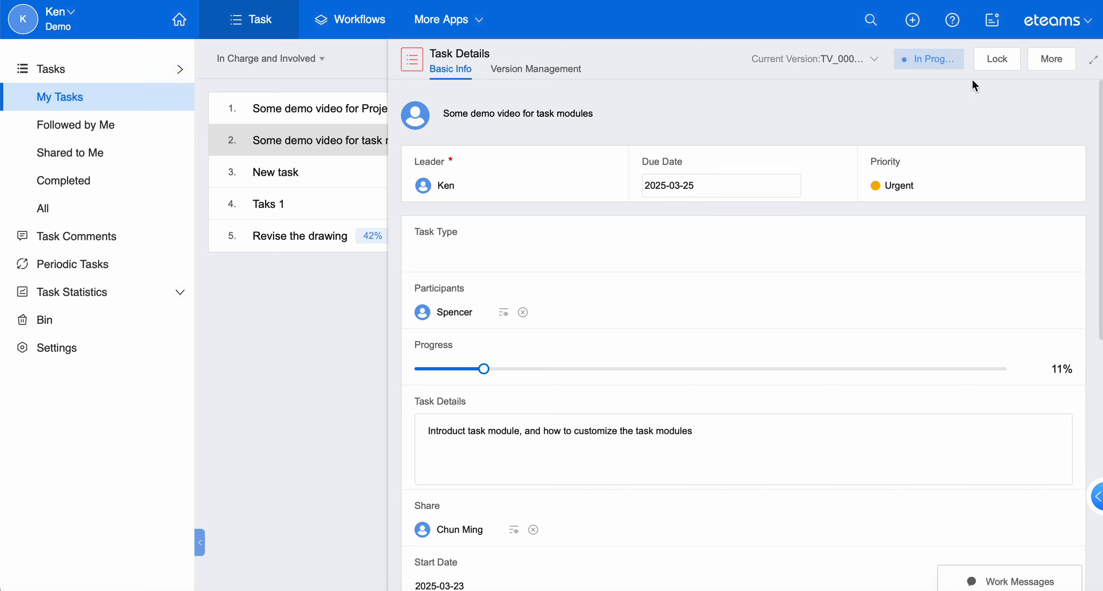
pyautogui.click(1052, 58)
pyautogui.scroll(-1, 1028, 295)
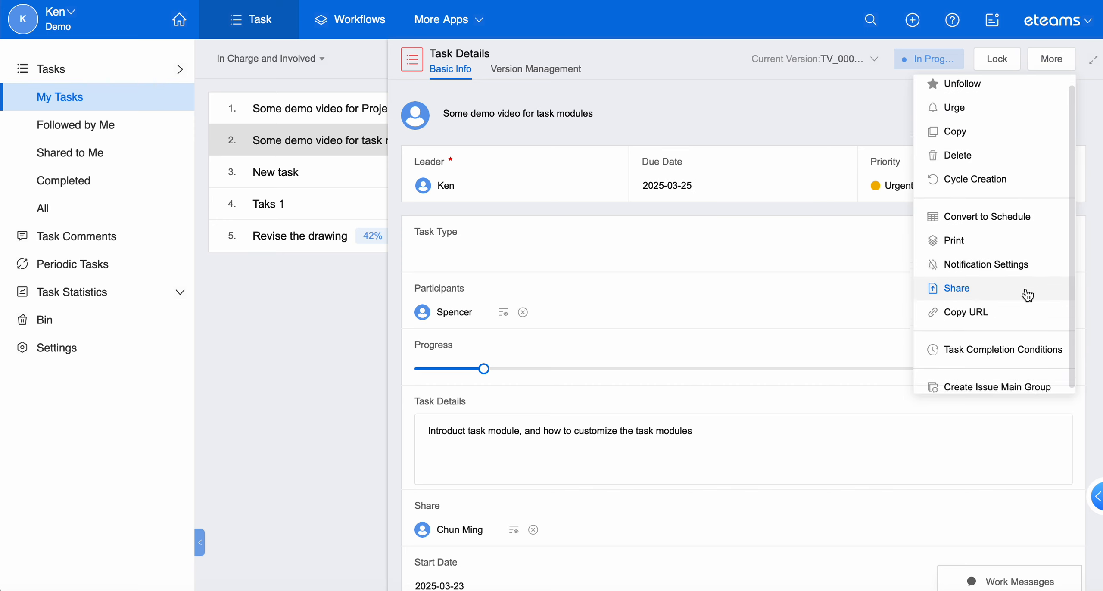
pyautogui.click(975, 350)
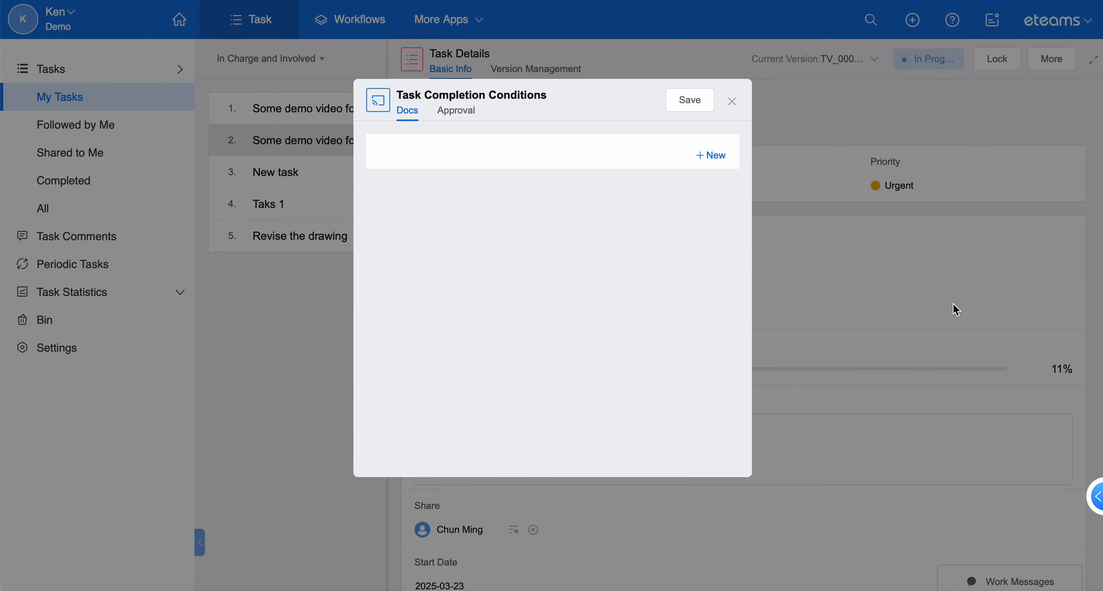
# - Add a Docs directory condition without choosing a directory, save it, view the Approval conditions, and close the dialog
pyautogui.click(713, 156)
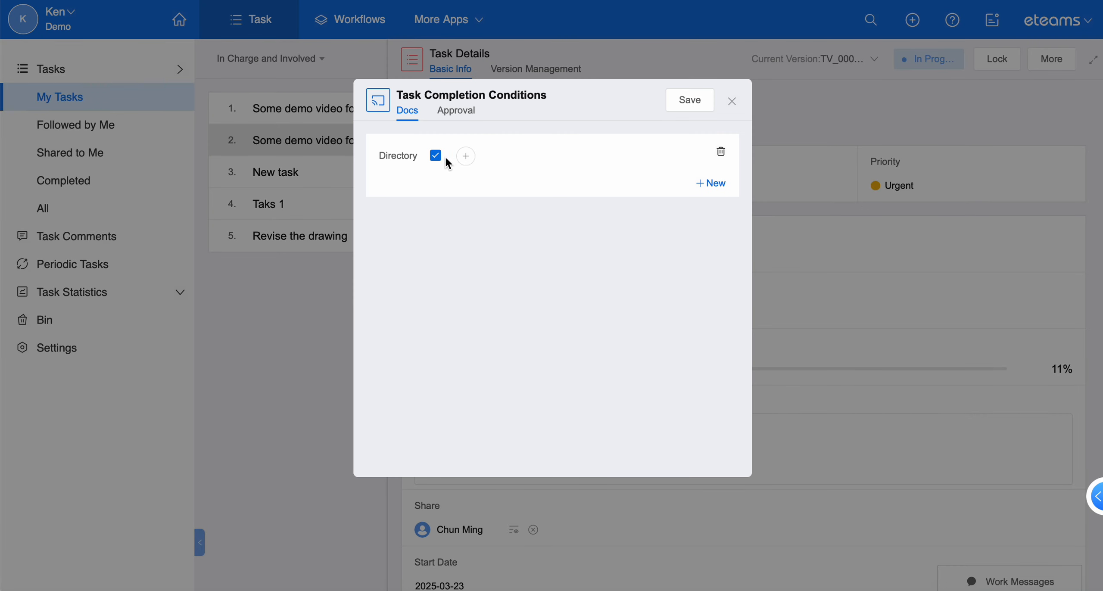
pyautogui.click(466, 156)
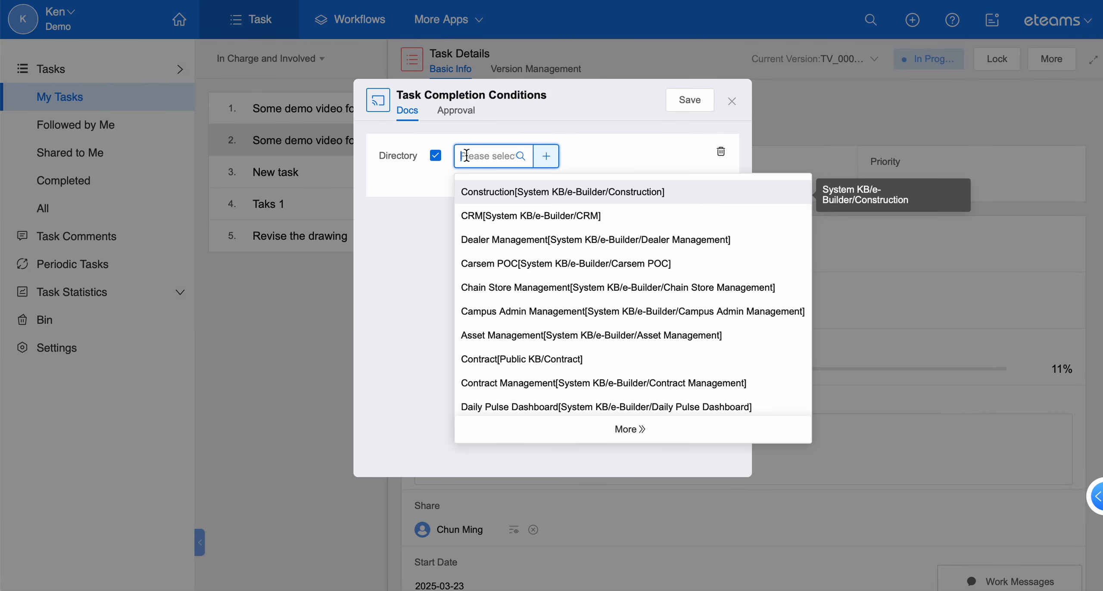
pyautogui.click(411, 231)
pyautogui.click(456, 111)
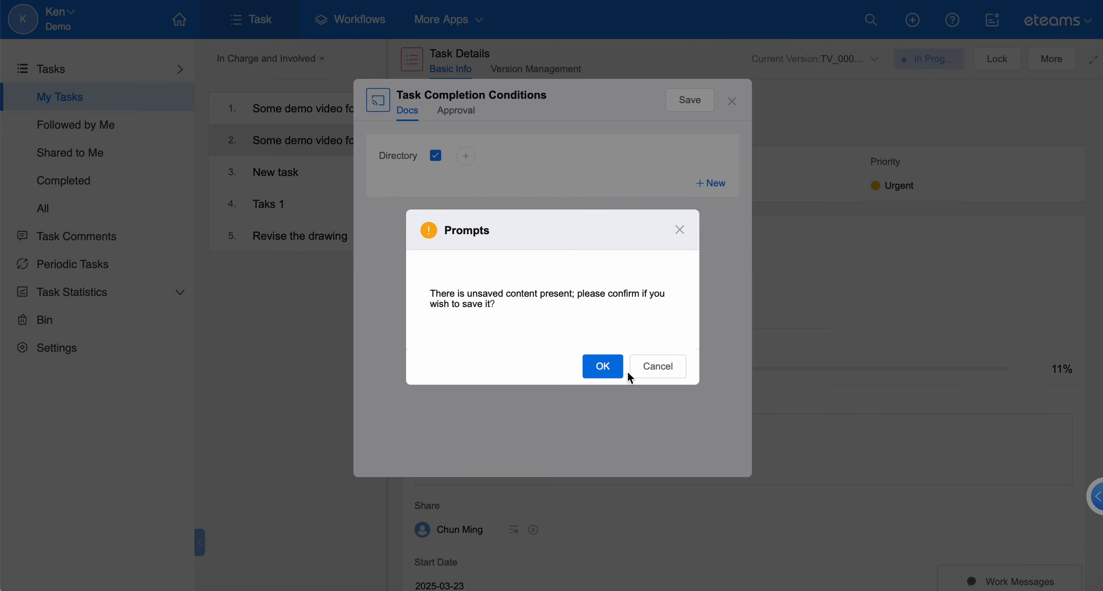
pyautogui.click(608, 367)
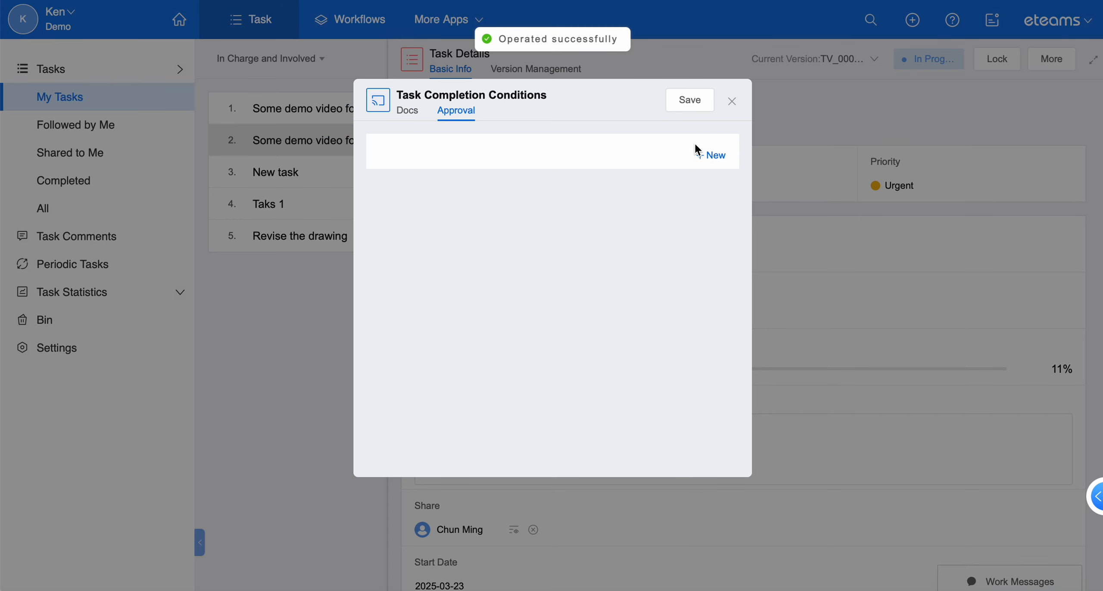
pyautogui.click(732, 103)
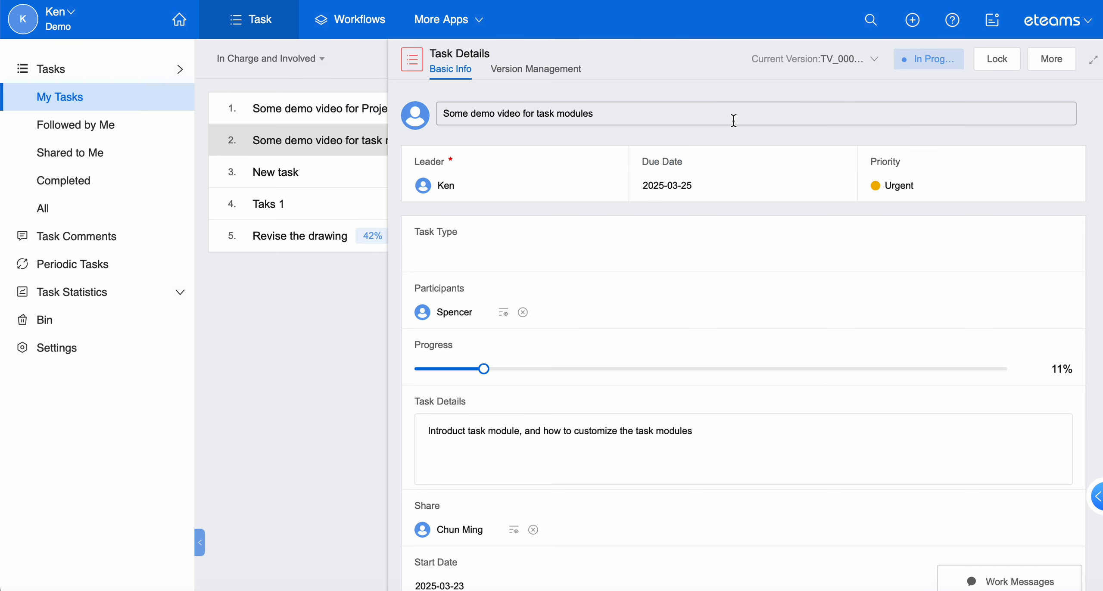
# - Set the current user's planned working hours for the task to 20 hours and close the Working Hours Info
pyautogui.scroll(-8, 677, 223)
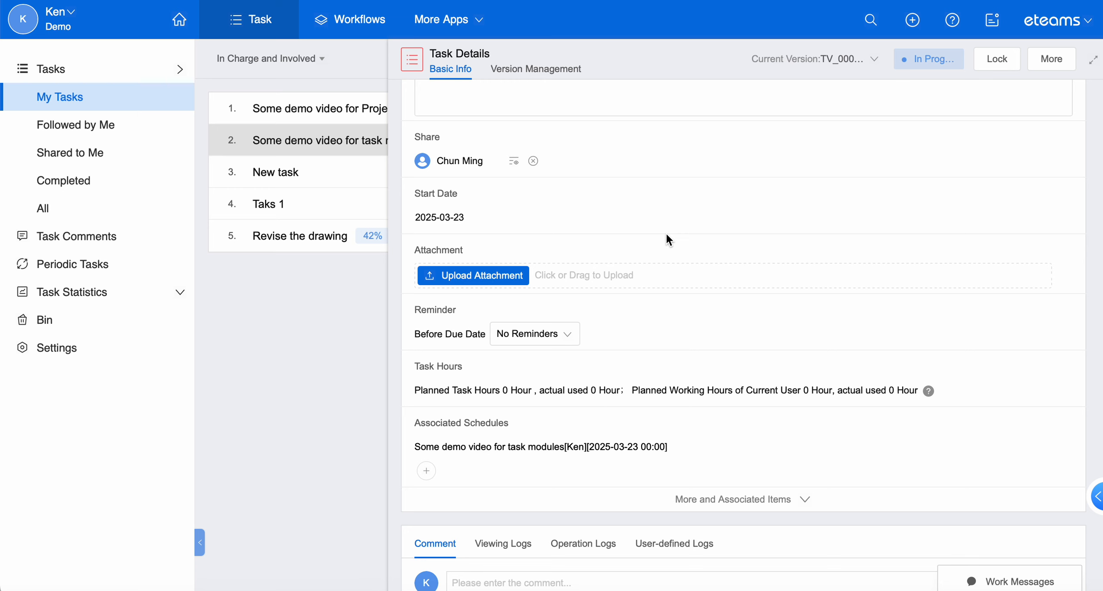
pyautogui.click(478, 390)
pyautogui.click(407, 252)
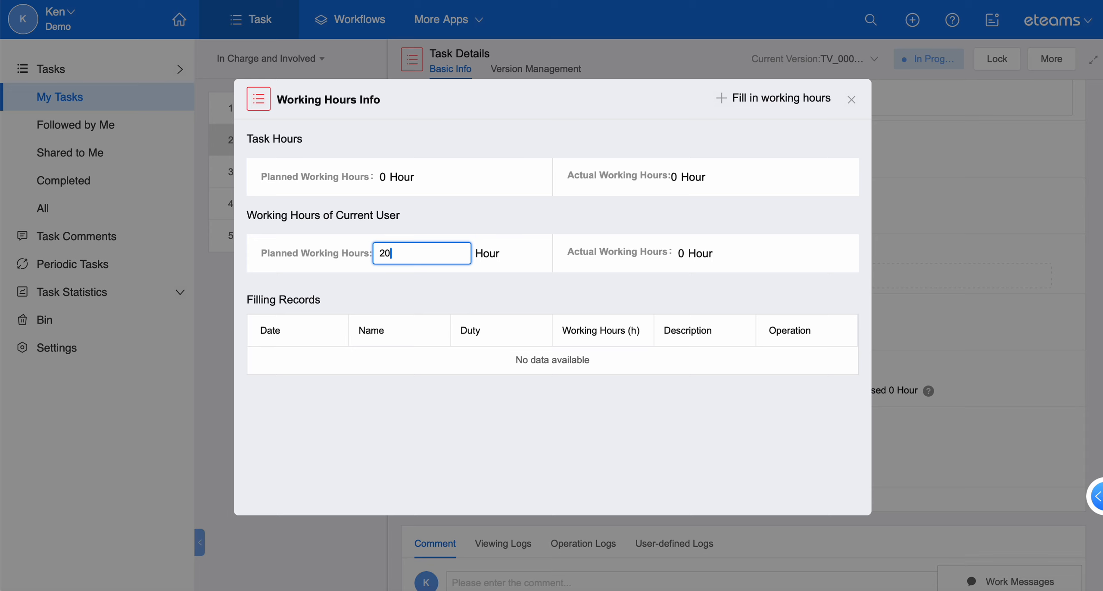
pyautogui.click(409, 425)
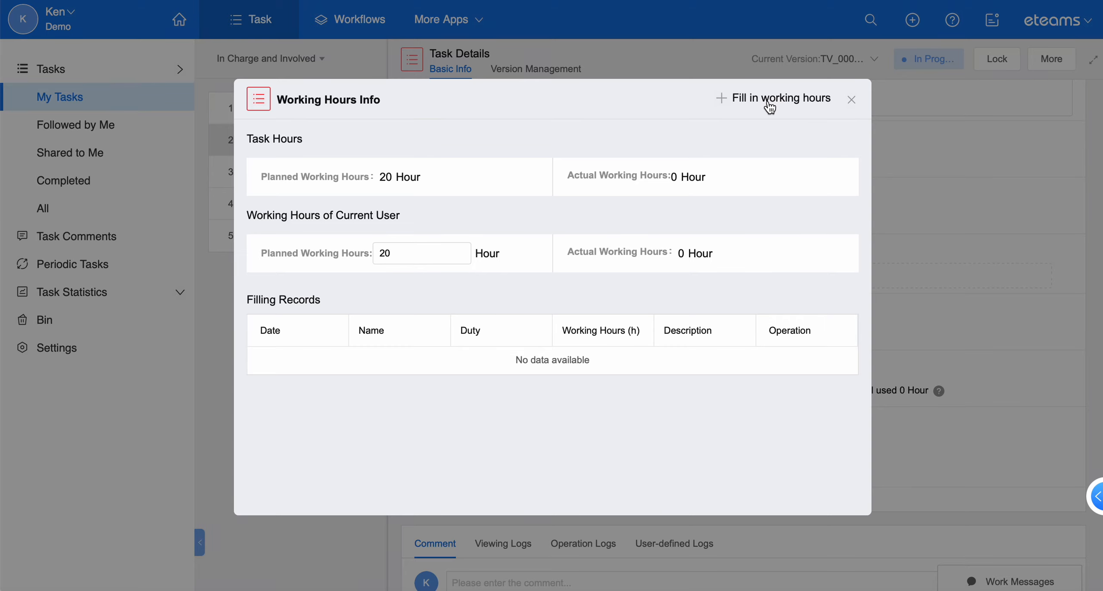
pyautogui.click(852, 100)
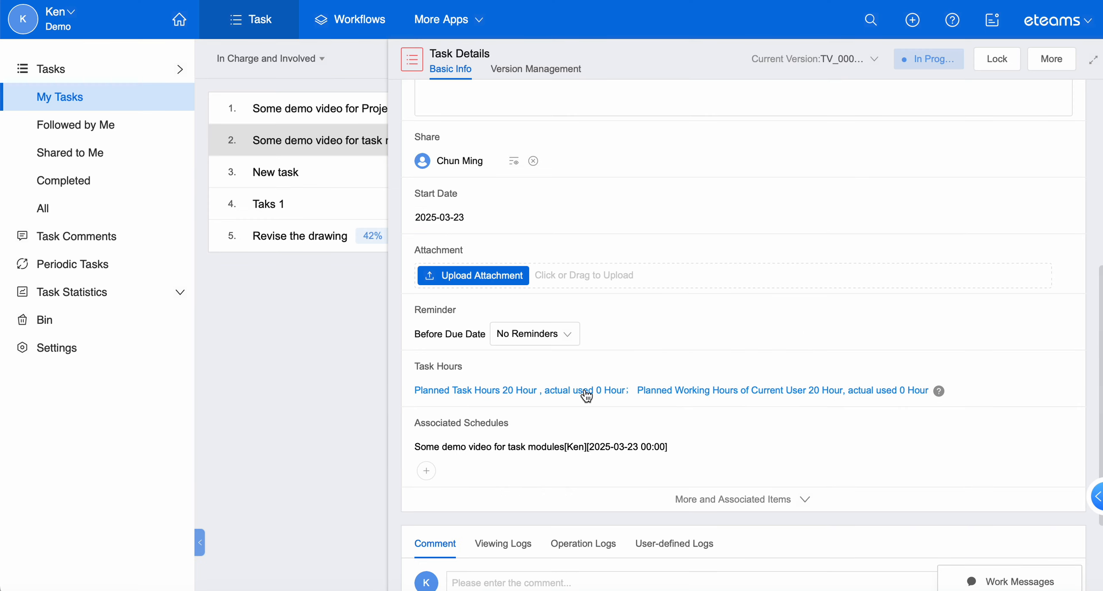
# - Log 3 daily actual working hours including rest days, described as "Prepare script and draft video timeline", save, and close the task
pyautogui.click(692, 389)
pyautogui.click(771, 104)
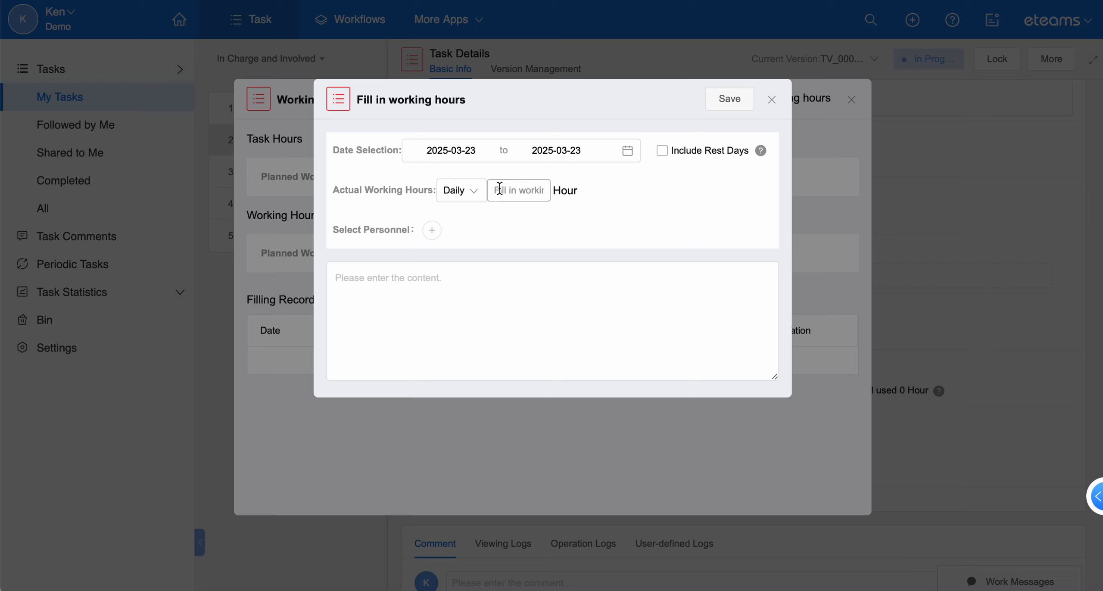
pyautogui.click(662, 153)
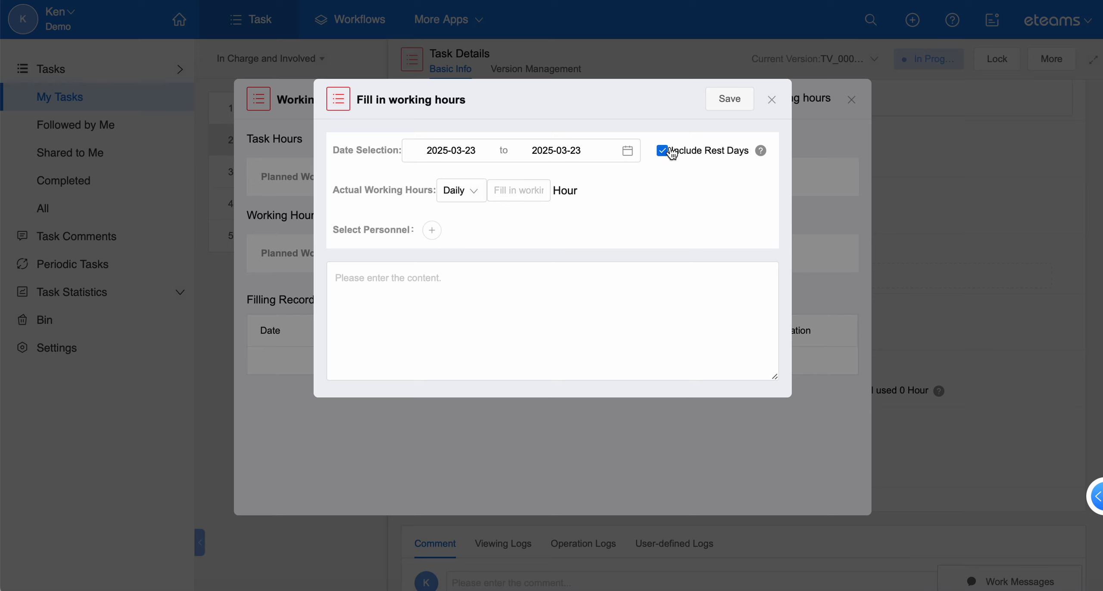
pyautogui.click(498, 192)
pyautogui.write('3')
pyautogui.click(468, 272)
pyautogui.write('Prepare script and draft video timeline')
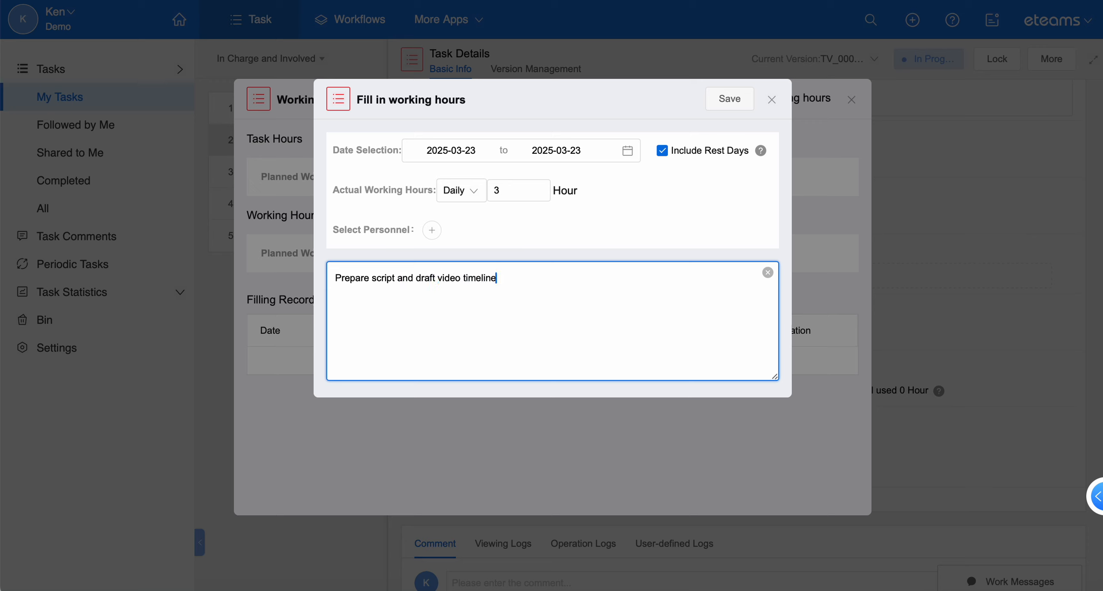
pyautogui.click(731, 102)
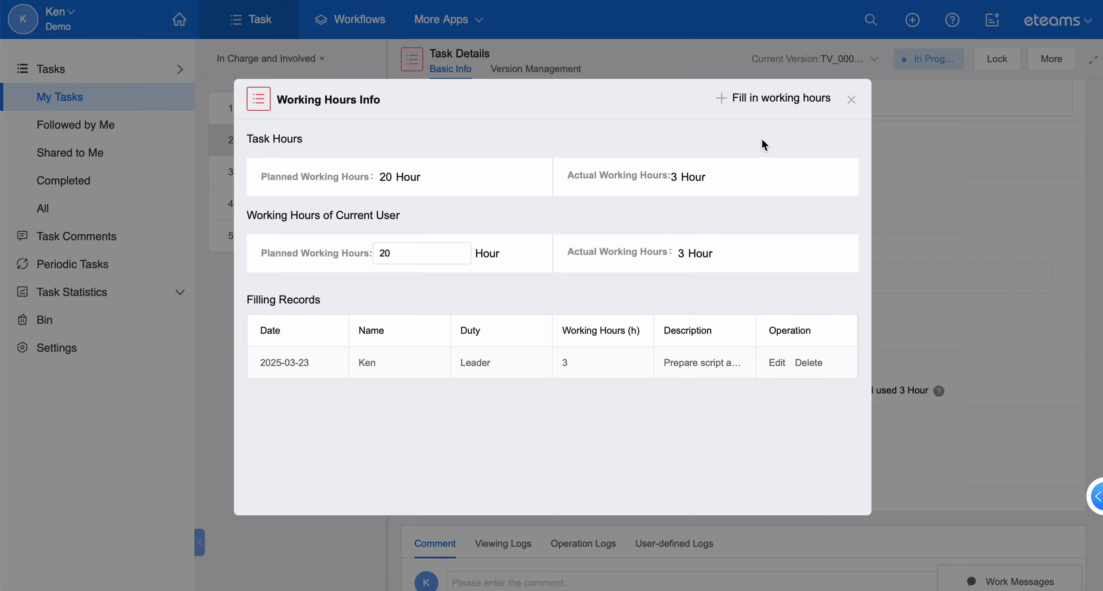
pyautogui.click(851, 103)
pyautogui.scroll(10, 776, 214)
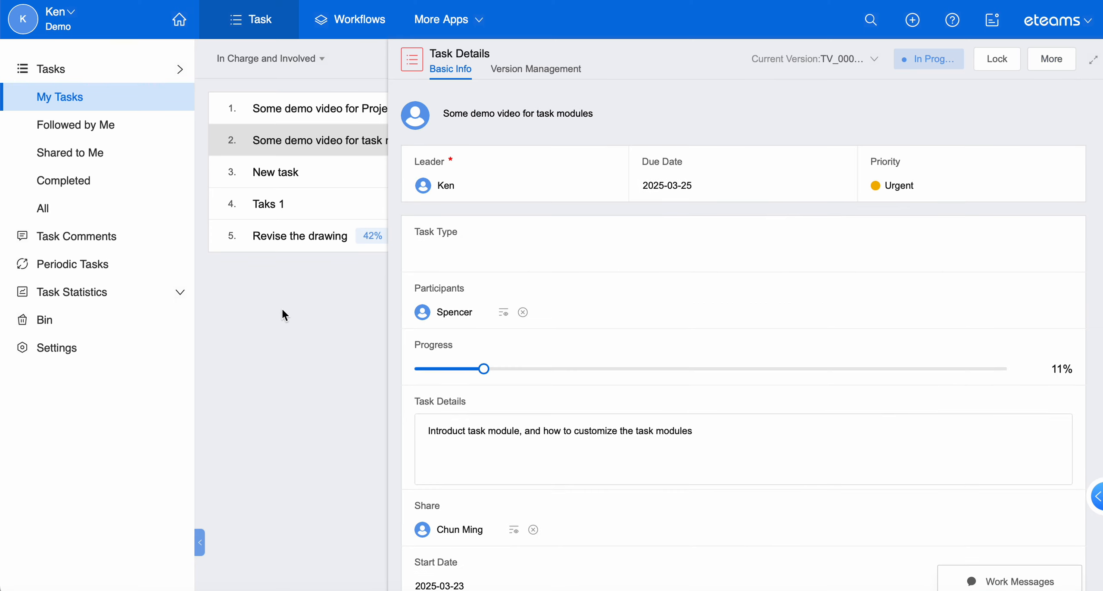
pyautogui.click(323, 327)
# - Filter My Tasks by In Charge, Involved and Created in turn, and view the available batch operations
pyautogui.click(302, 59)
pyautogui.click(289, 111)
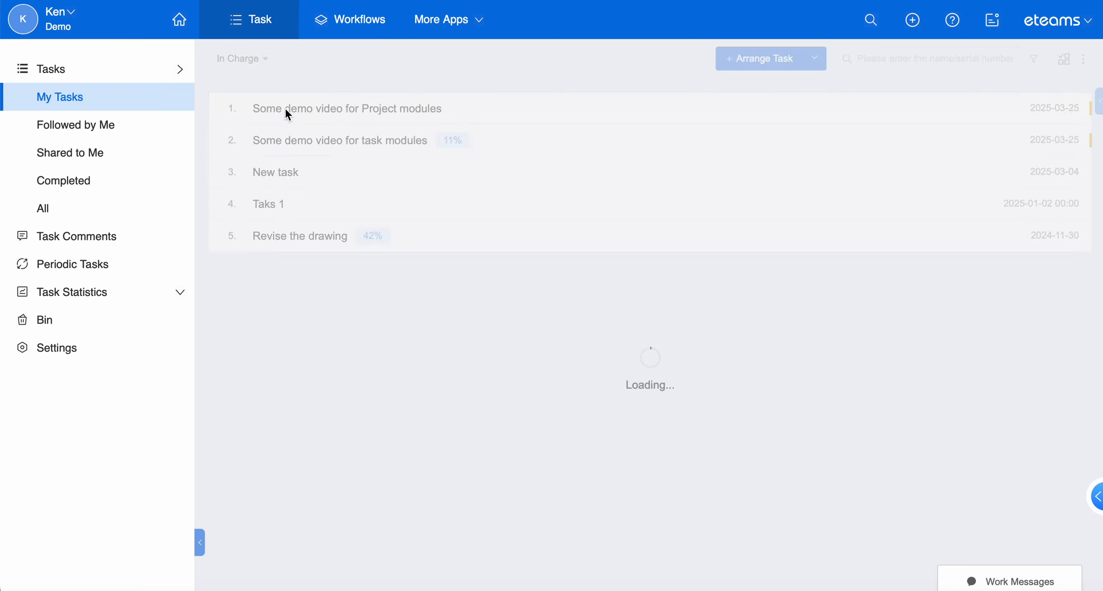
pyautogui.click(256, 63)
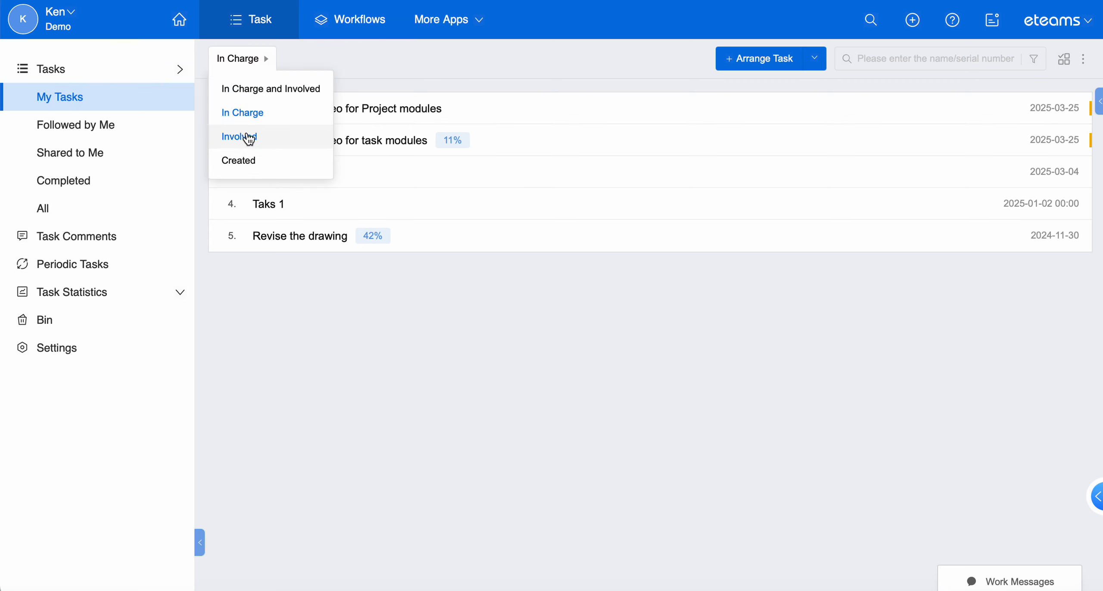
pyautogui.click(246, 137)
pyautogui.click(254, 64)
pyautogui.click(249, 158)
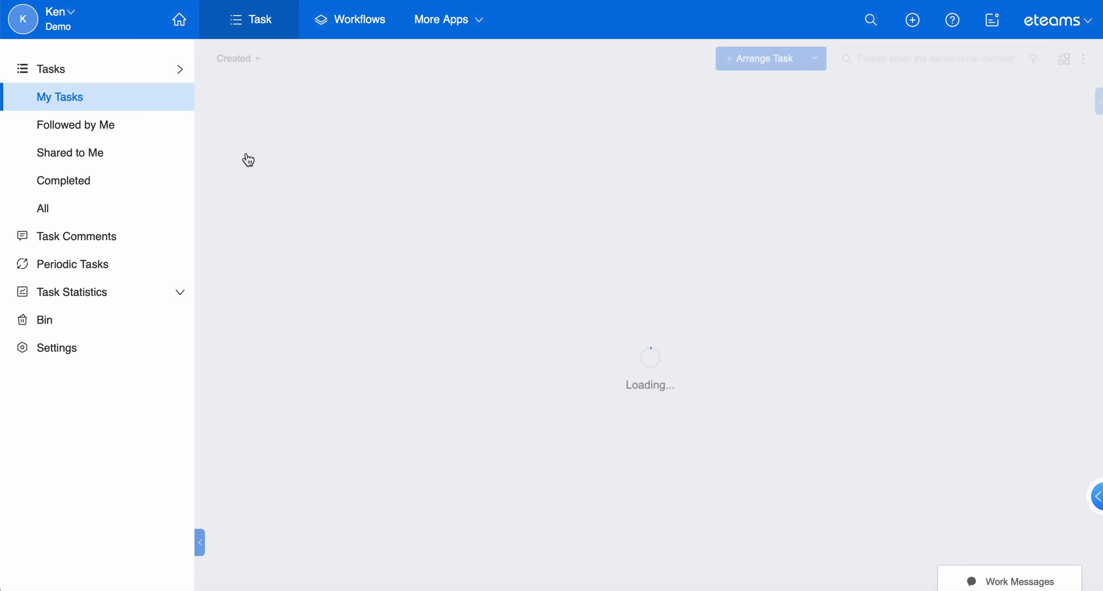
pyautogui.click(247, 65)
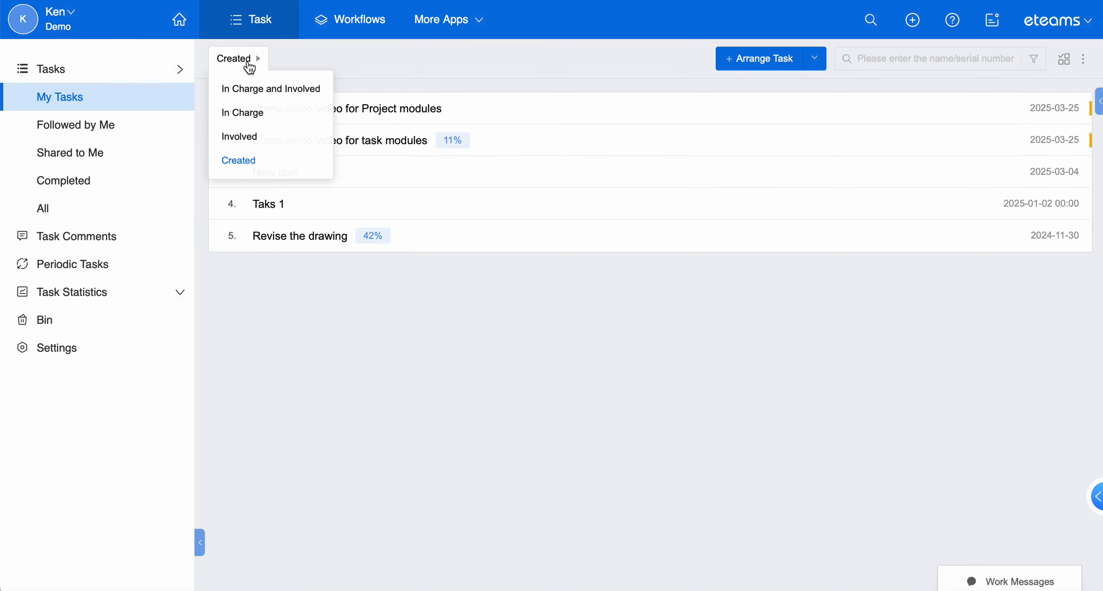
pyautogui.click(1064, 58)
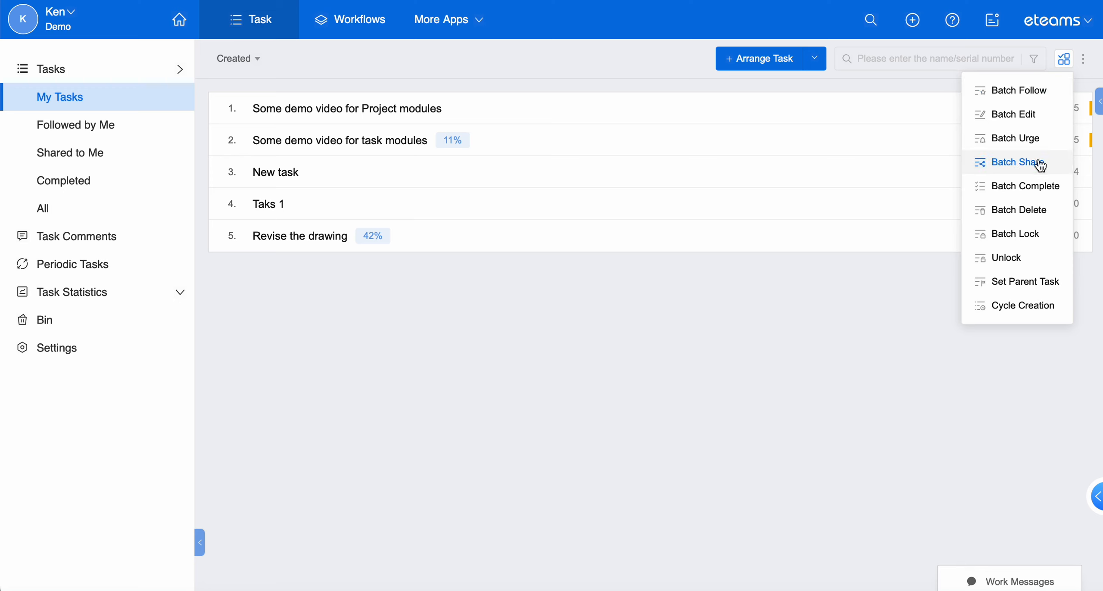
# - Show the created tasks in Due Date View and in Start Date View
pyautogui.moveTo(1085, 65)
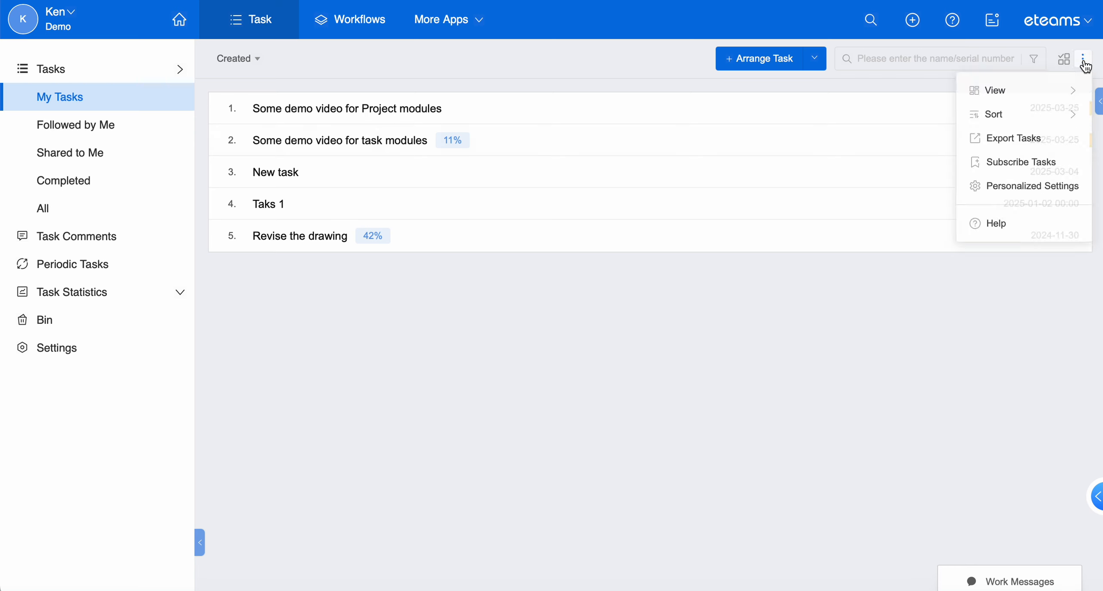
pyautogui.moveTo(1074, 91)
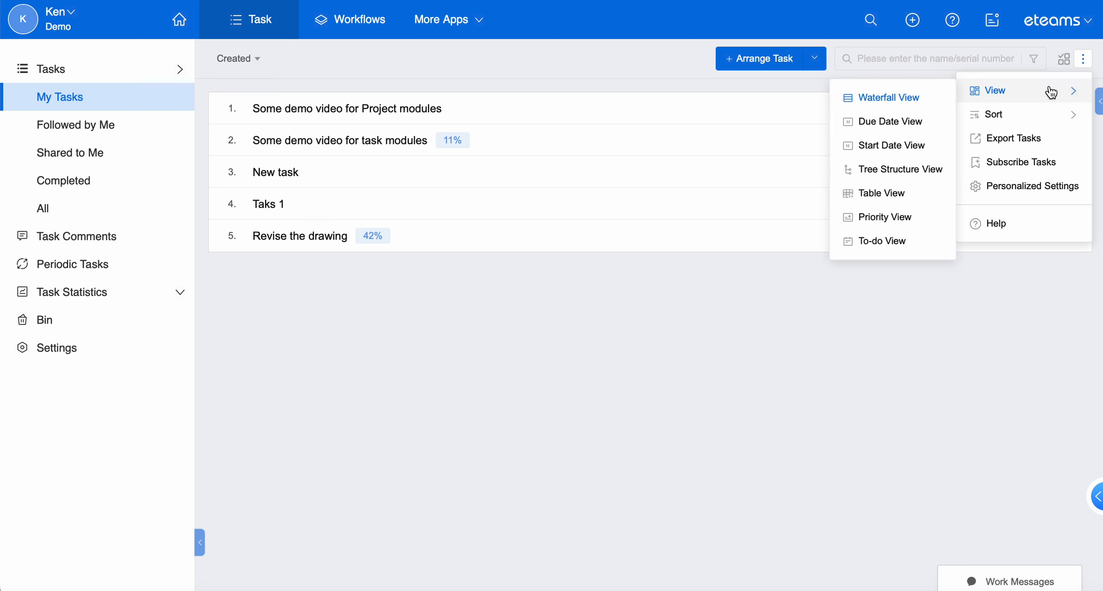
pyautogui.click(907, 123)
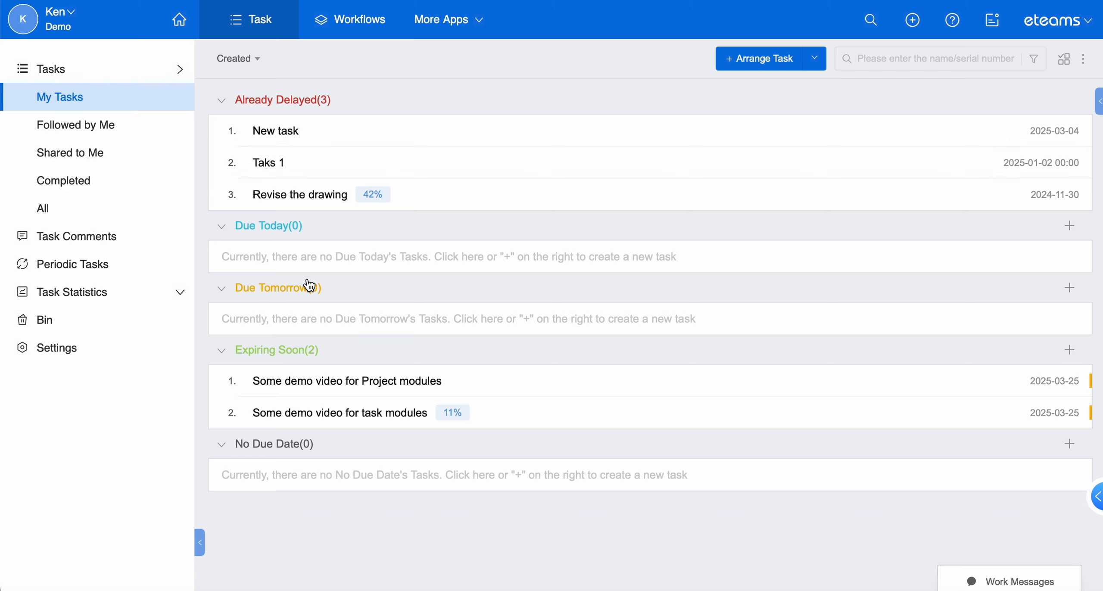
pyautogui.moveTo(1086, 63)
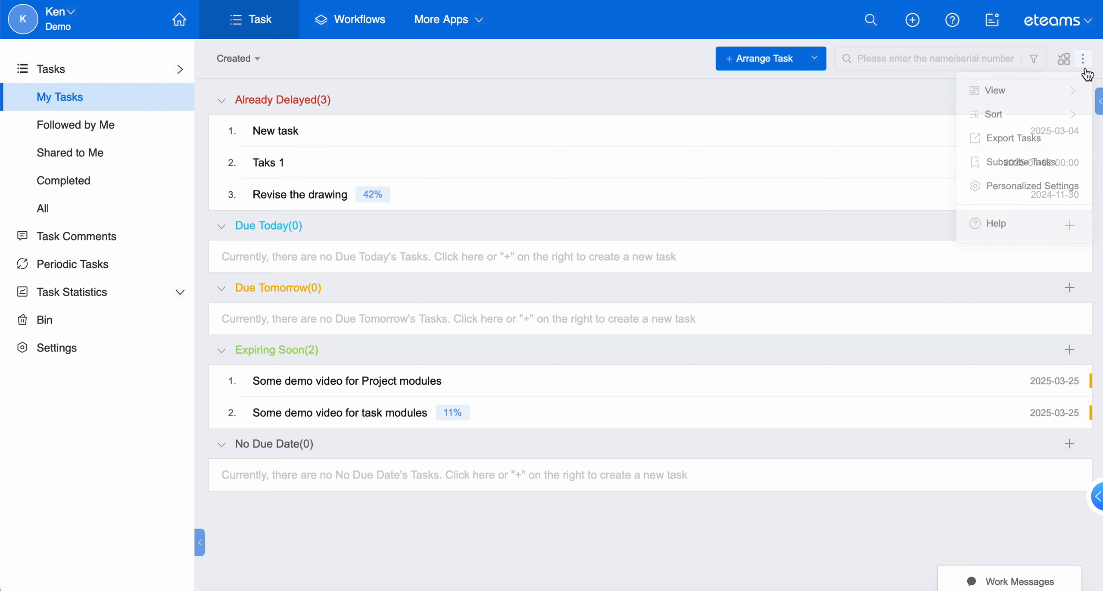
pyautogui.moveTo(1004, 90)
pyautogui.click(893, 146)
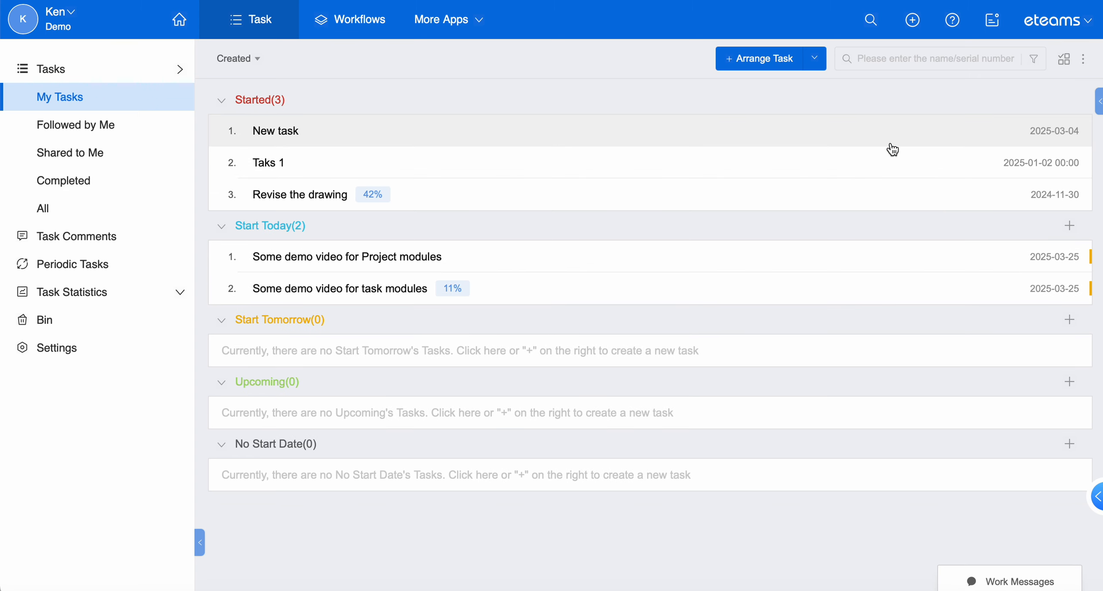
# - Show the created tasks in Tree Structure View and in Table View
pyautogui.moveTo(1083, 58)
pyautogui.moveTo(1004, 90)
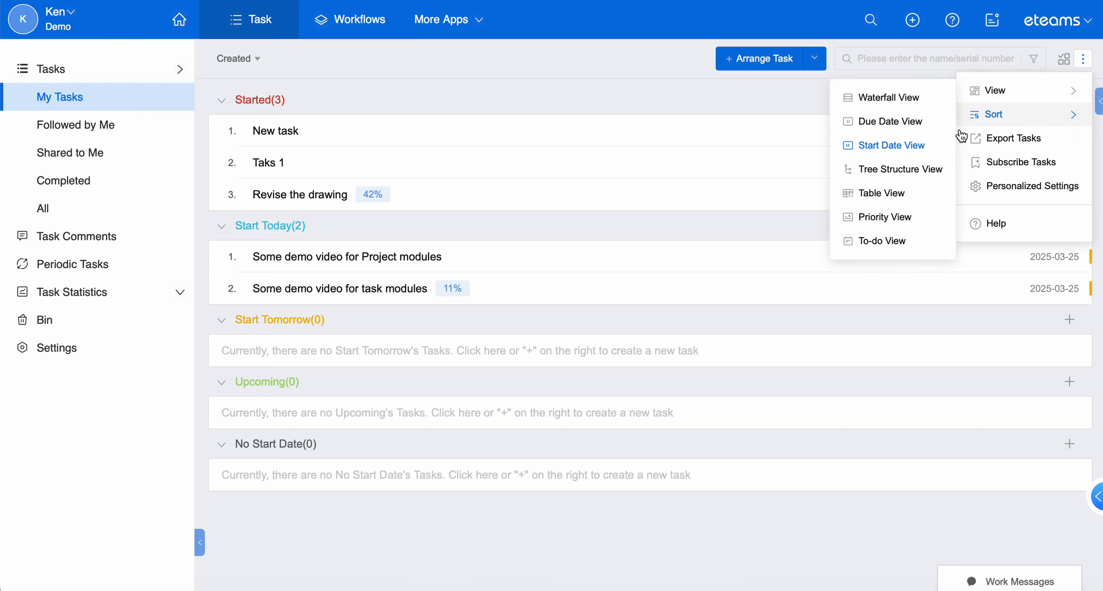
pyautogui.click(916, 175)
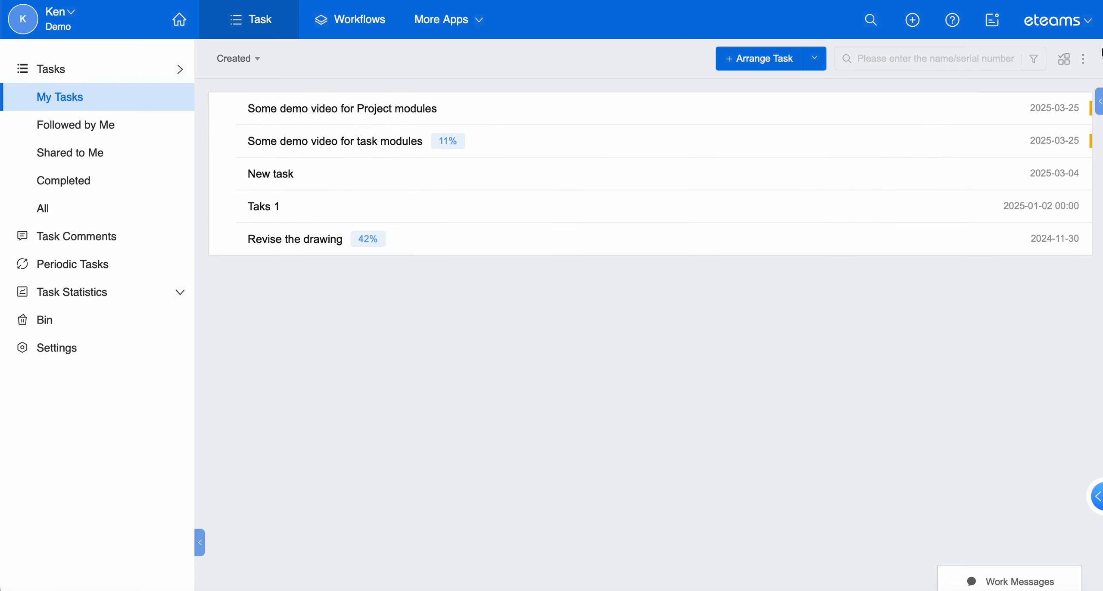
pyautogui.moveTo(1084, 64)
pyautogui.moveTo(1036, 92)
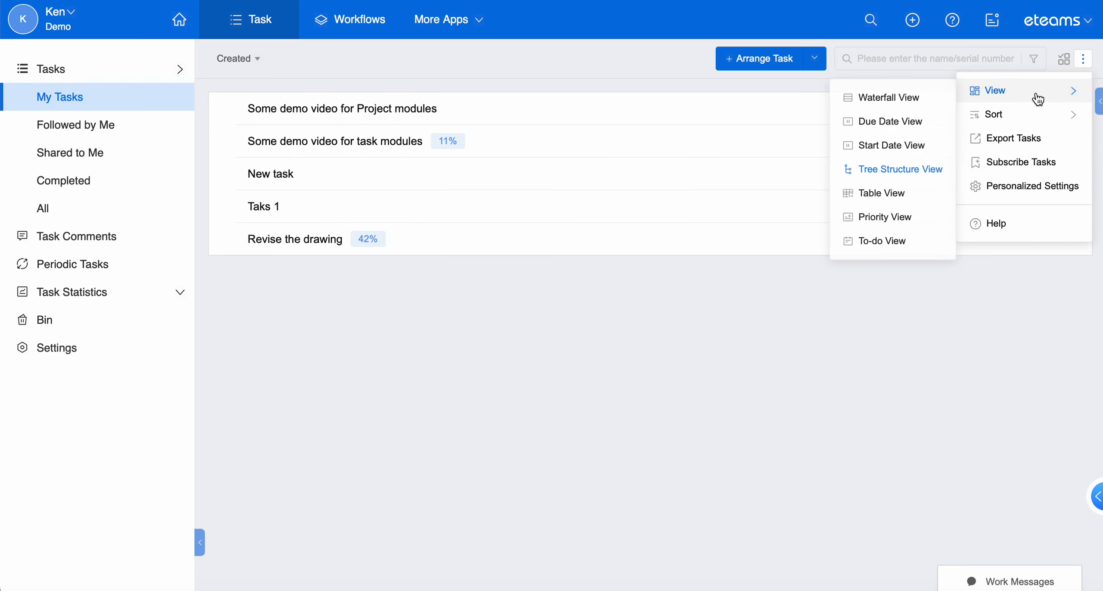
pyautogui.click(891, 194)
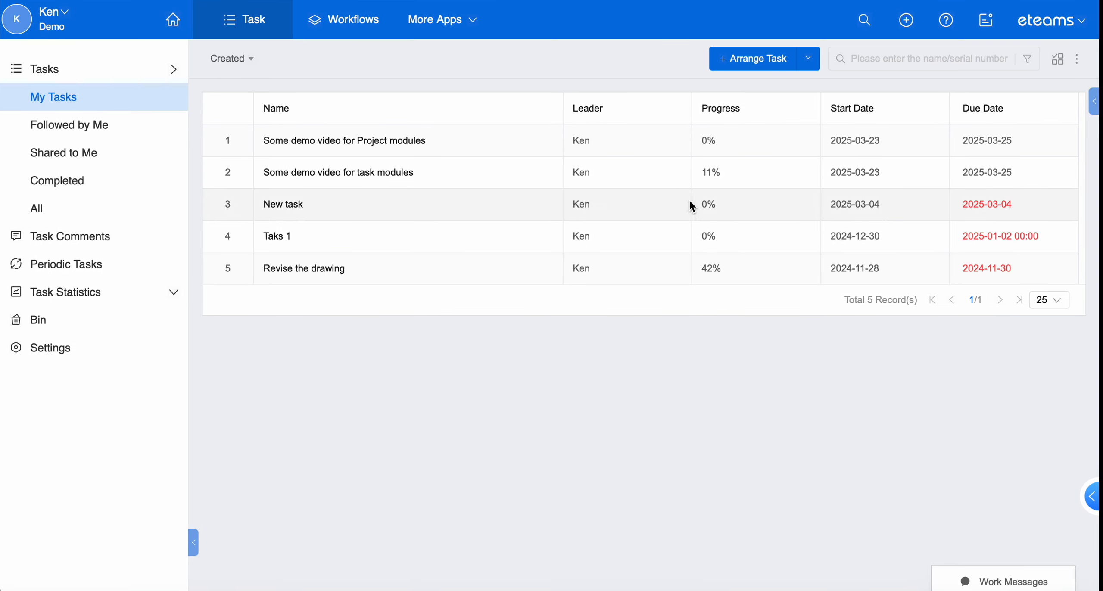
# - Switch the task list to Priority View, open a blank task under Normal, and close it without saving
pyautogui.click(1083, 59)
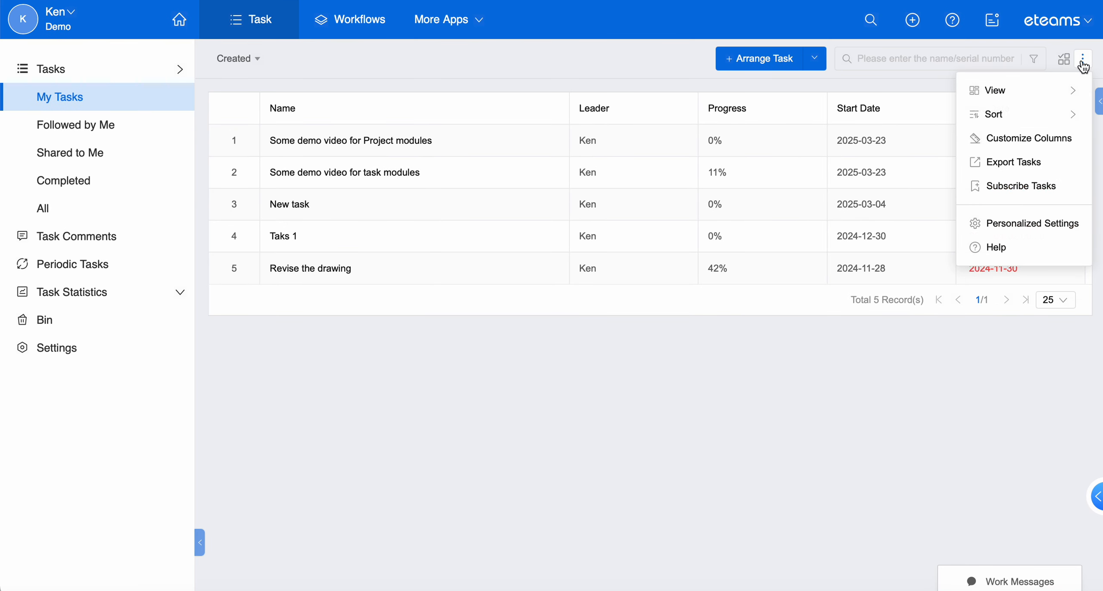
pyautogui.moveTo(1057, 103)
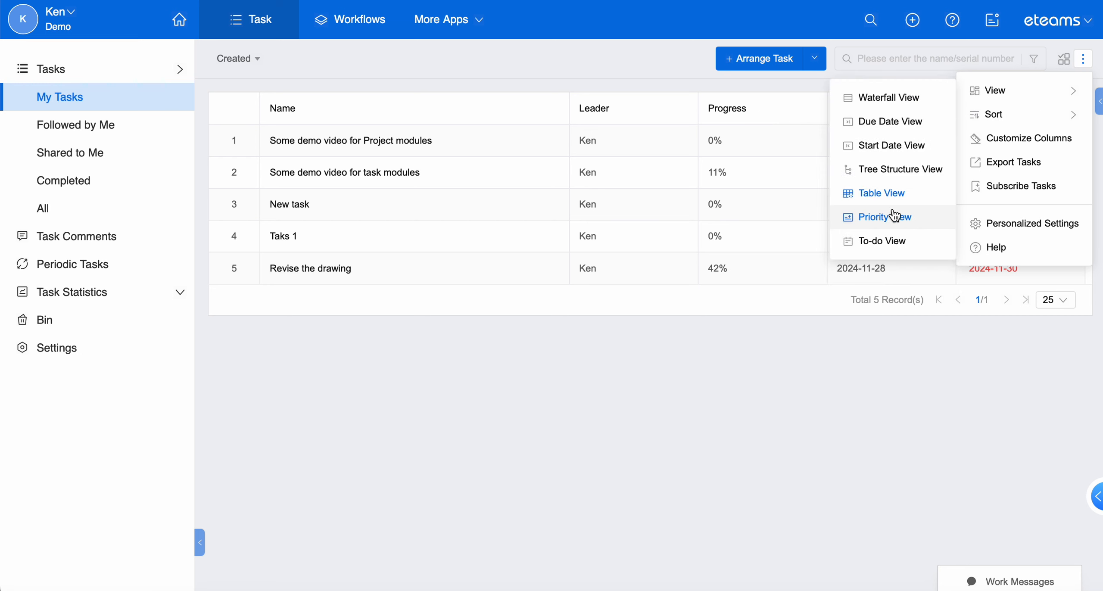
pyautogui.click(894, 217)
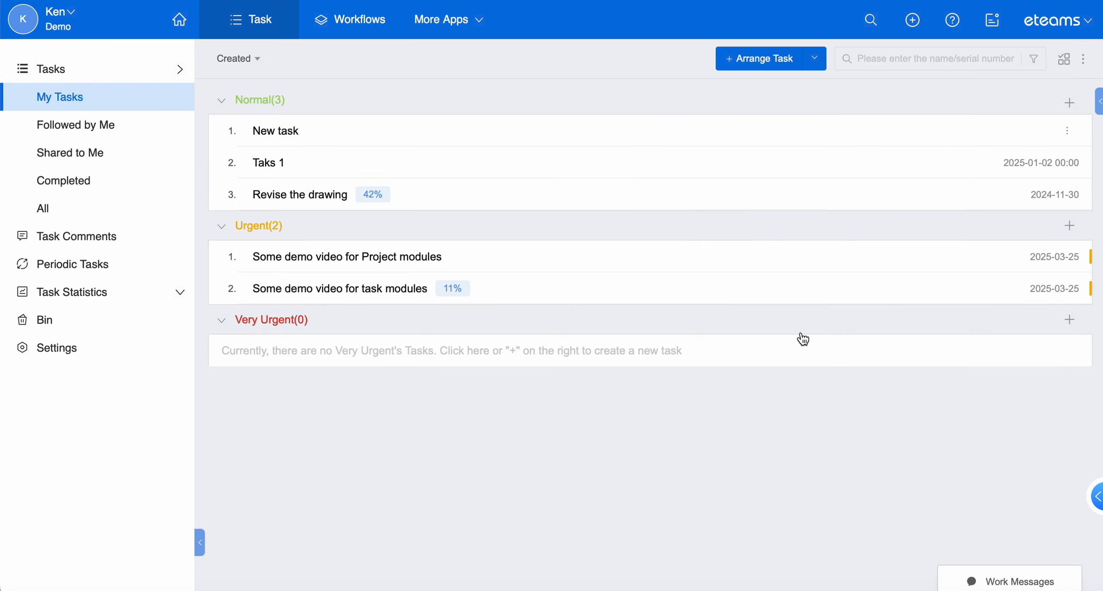
pyautogui.click(1071, 104)
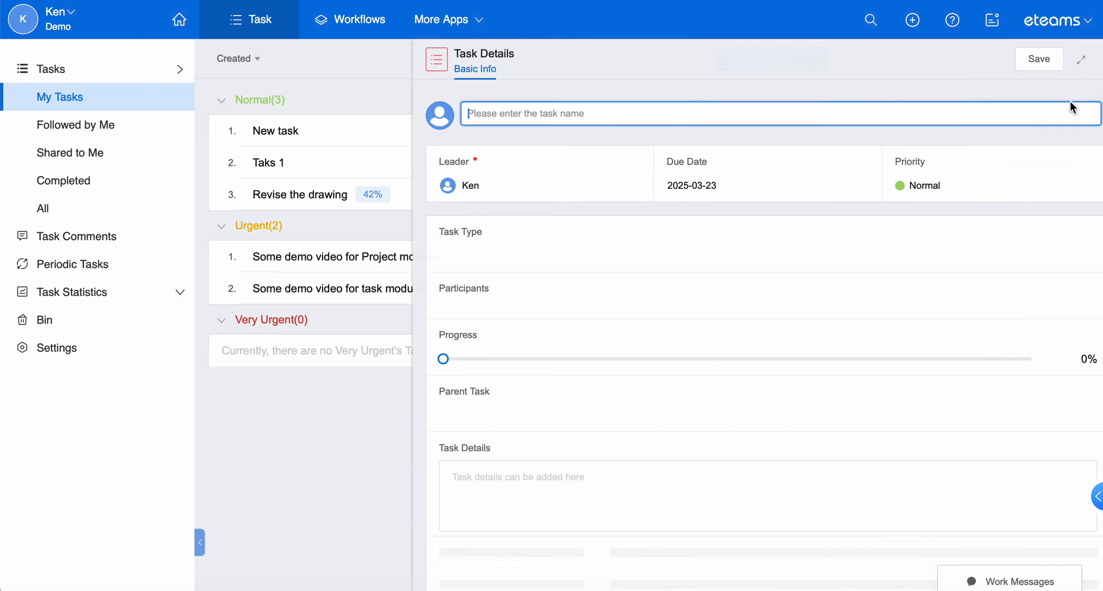
pyautogui.click(1079, 64)
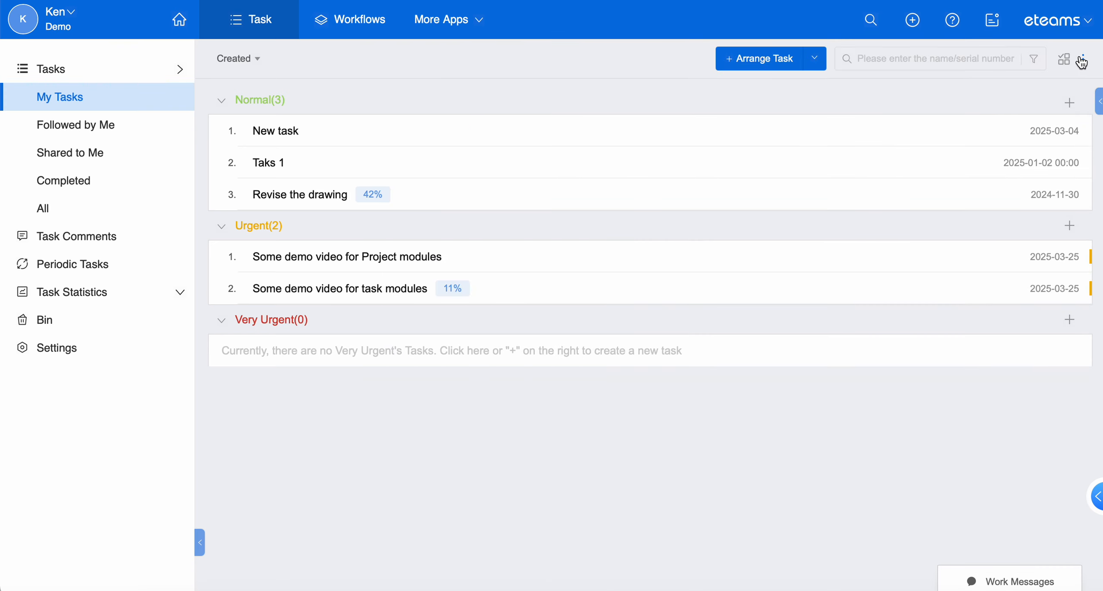
# - Switch the task list to To-do View
pyautogui.click(1082, 65)
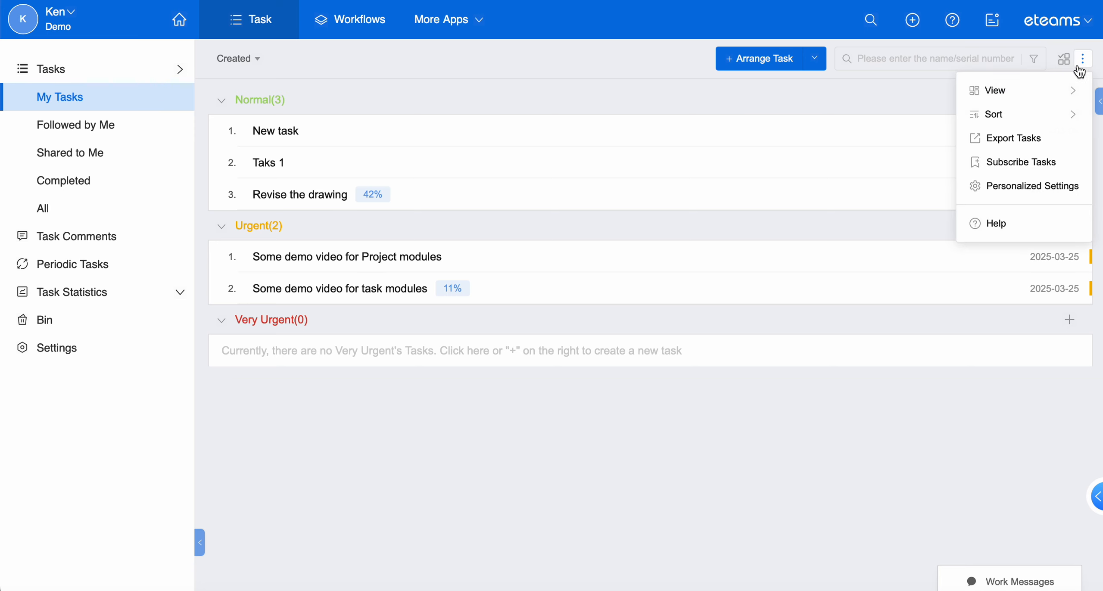
pyautogui.moveTo(996, 91)
pyautogui.click(881, 241)
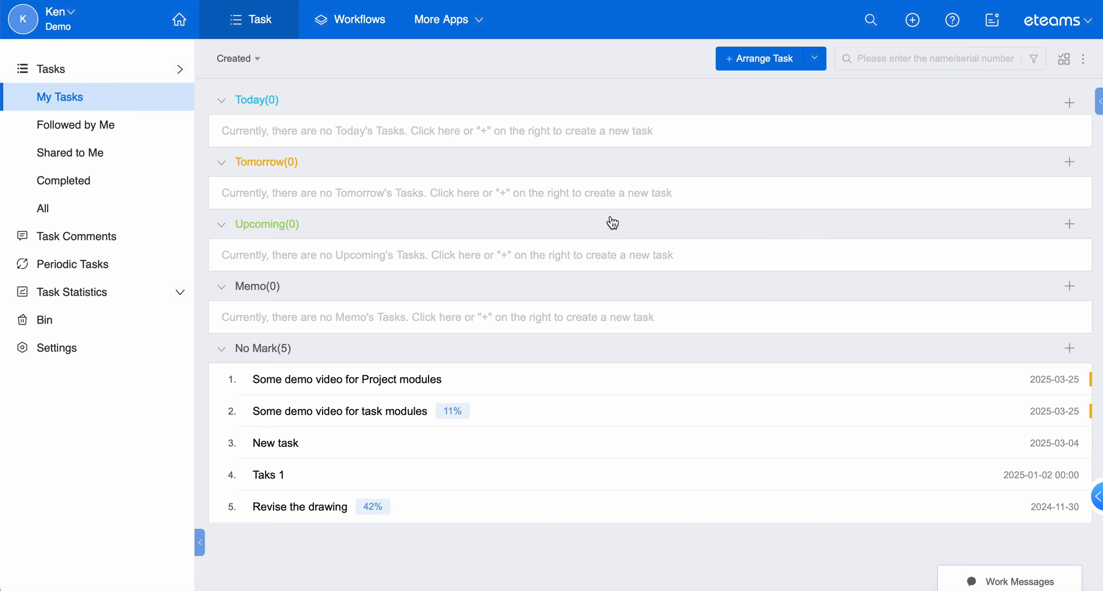
# - Collapse the Tasks group and open the Statistical Reports under Task Statistics
pyautogui.click(181, 77)
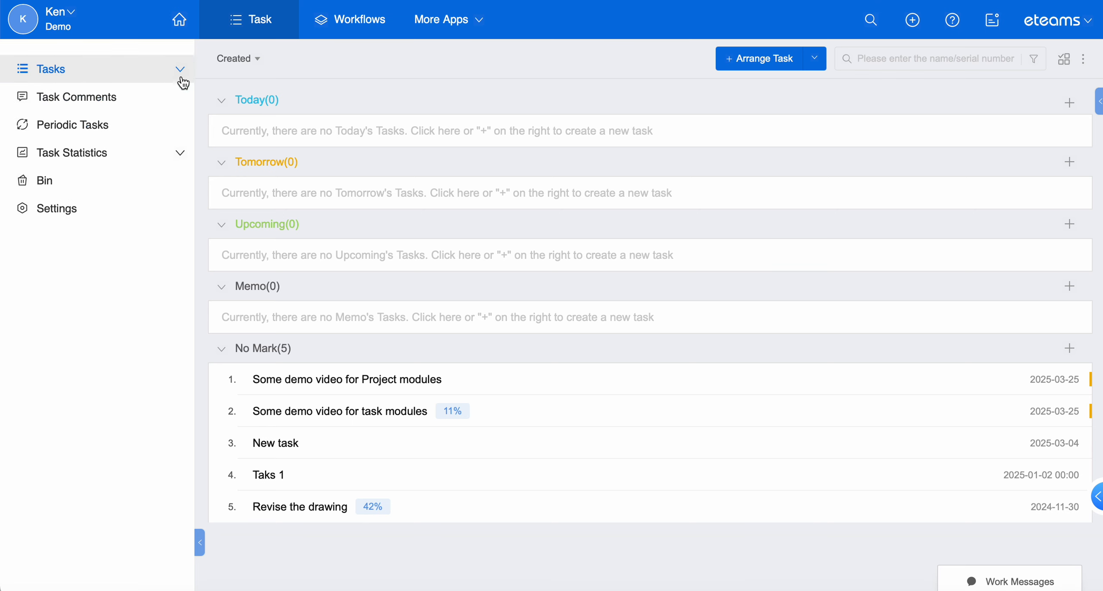
pyautogui.click(183, 154)
pyautogui.click(155, 180)
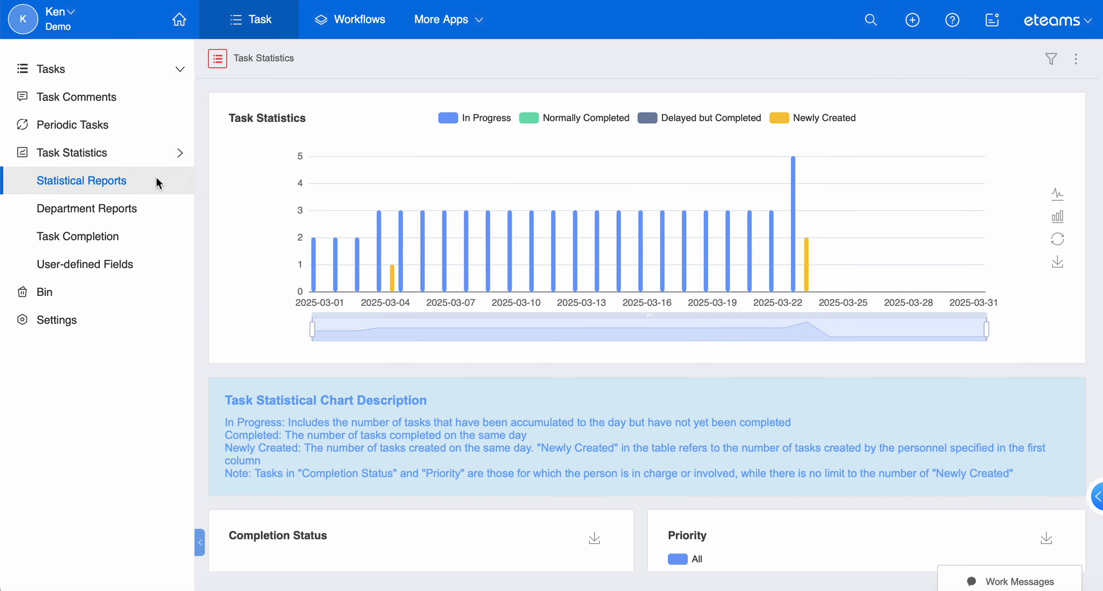
pyautogui.moveTo(752, 211)
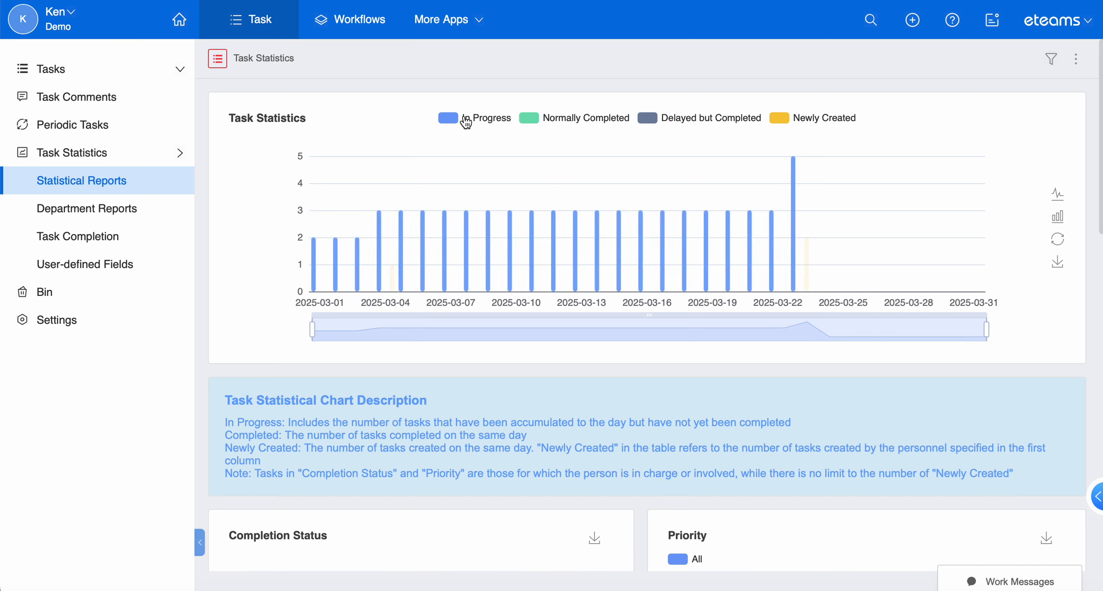
# - Hide and restore the Newly Created, Delayed but Completed, Normally Completed and In Progress series in the Task Statistics chart
pyautogui.click(814, 122)
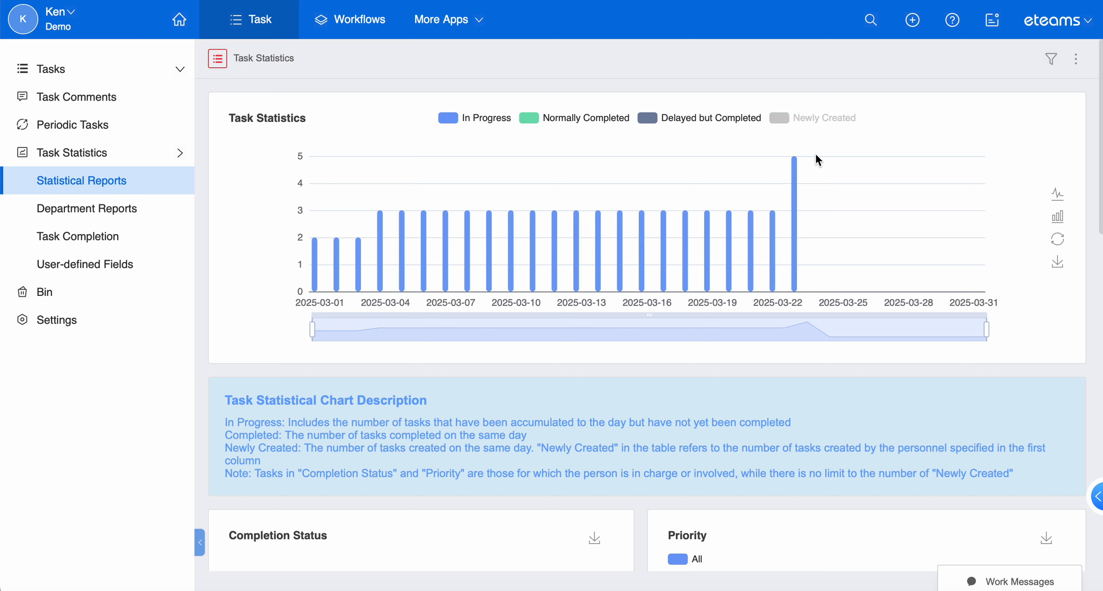
pyautogui.click(788, 121)
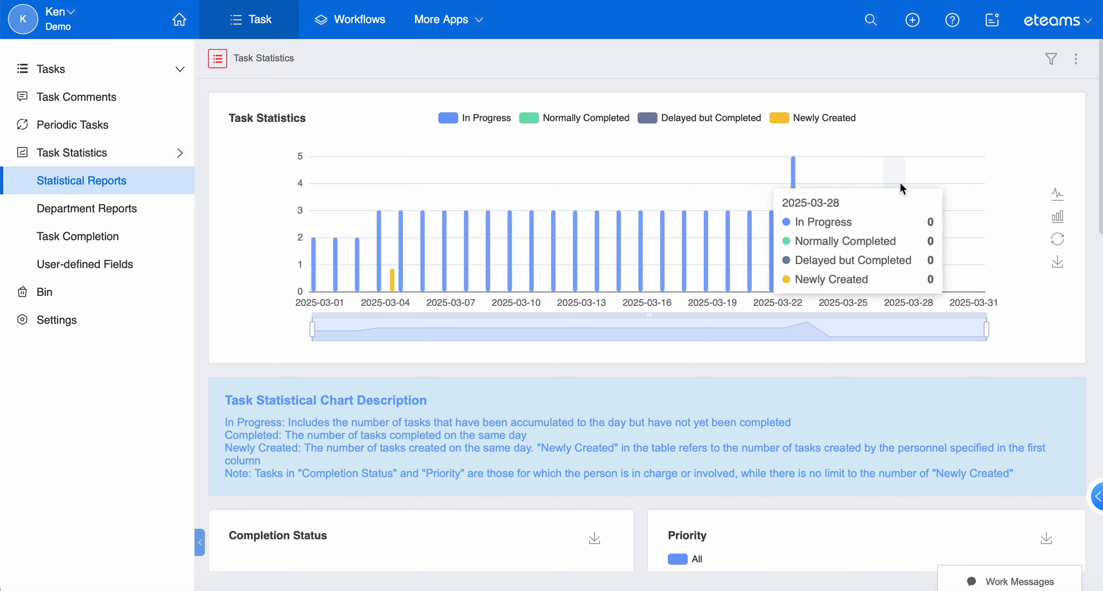
pyautogui.click(680, 128)
pyautogui.click(613, 127)
pyautogui.click(508, 121)
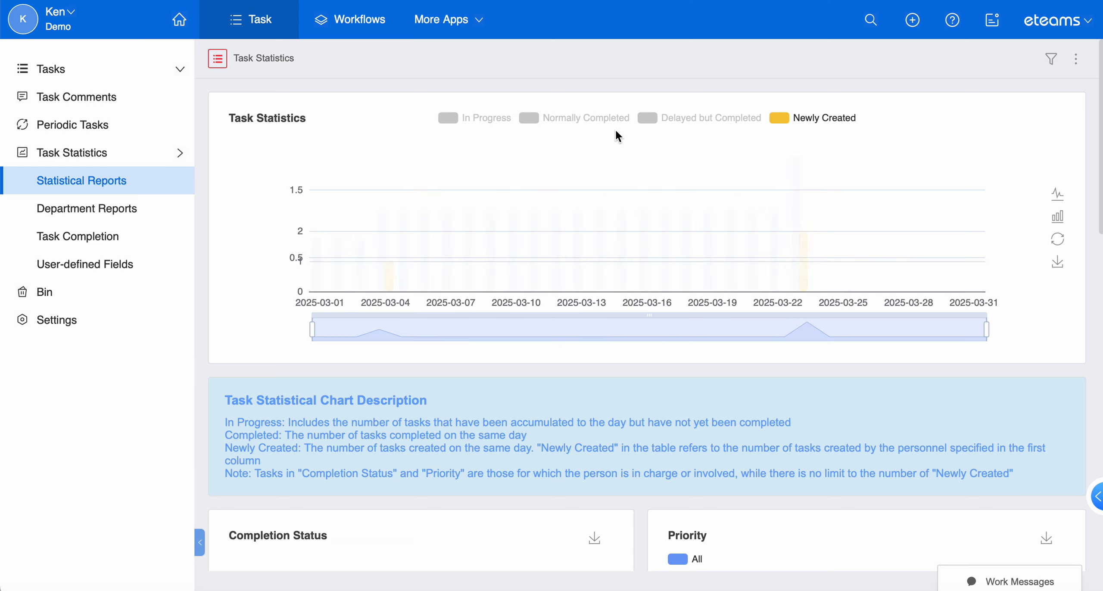
pyautogui.click(651, 125)
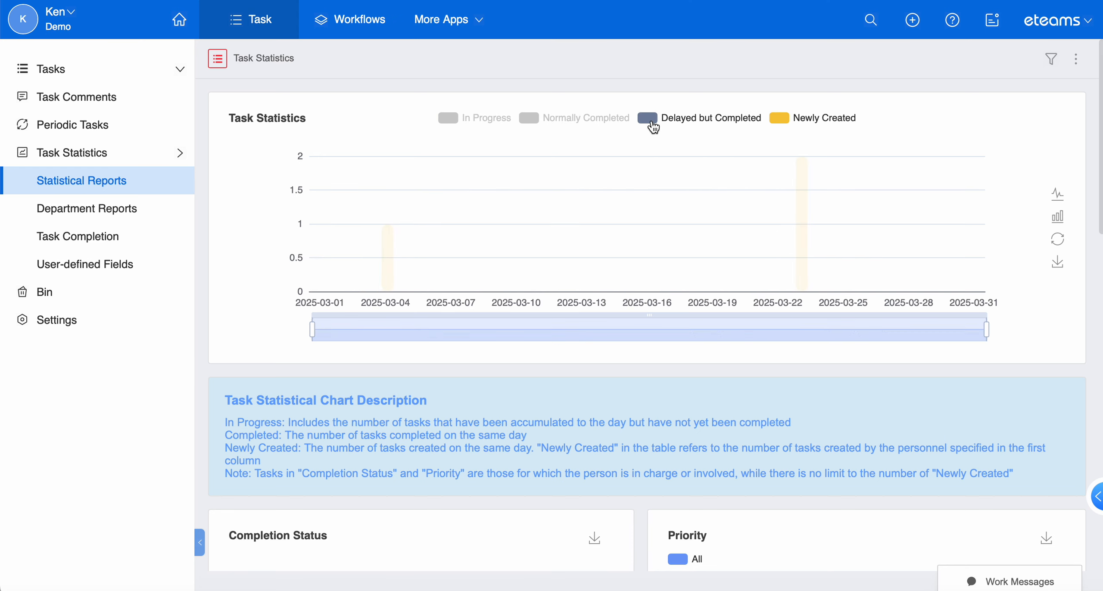
pyautogui.click(556, 125)
pyautogui.click(478, 124)
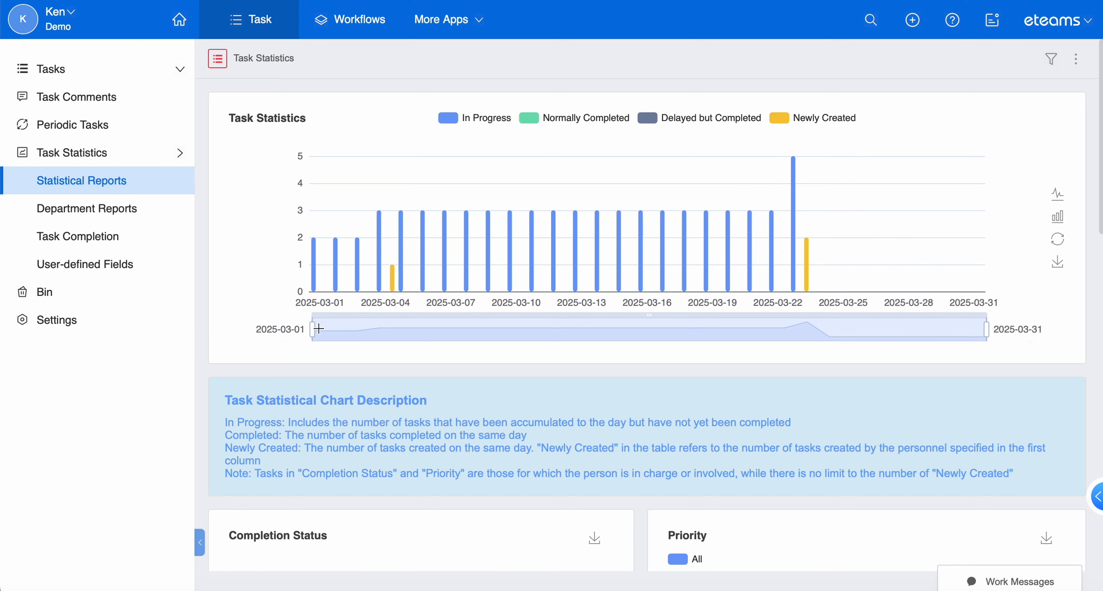
# - Try to adjust the start of the chart's date range, and view the Completion Status and Priority charts
pyautogui.moveTo(313, 329)
pyautogui.mouseDown()
pyautogui.moveTo(692, 335)
pyautogui.moveTo(304, 344)
pyautogui.mouseUp()
pyautogui.scroll(-5, 449, 396)
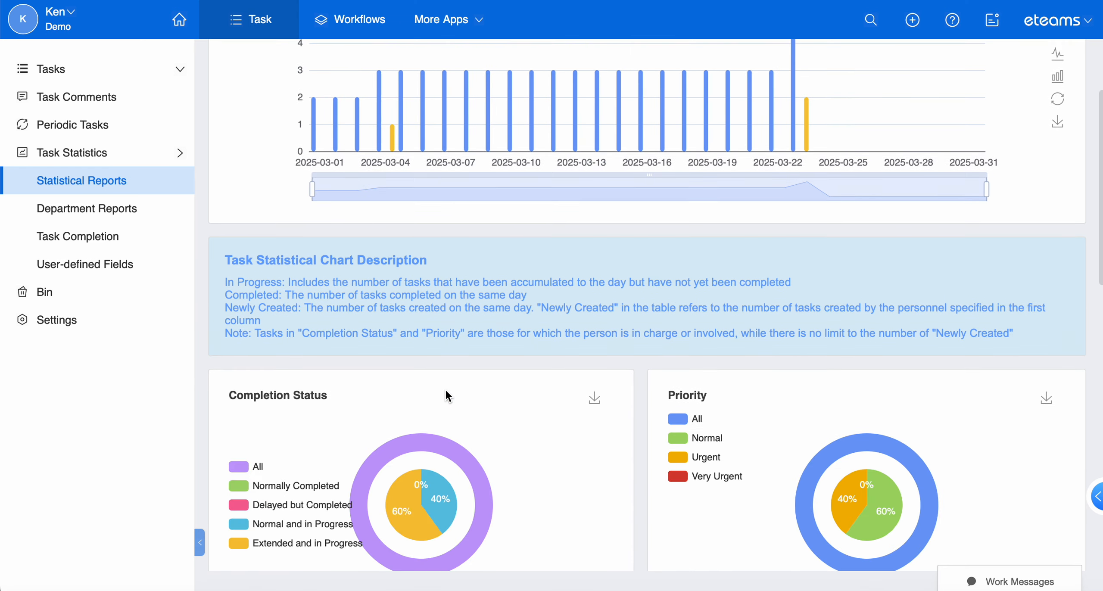
# - Review the Completion Status and Priority charts, and open the list of tasks counted for the person in the personnel table
pyautogui.scroll(-1, 475, 353)
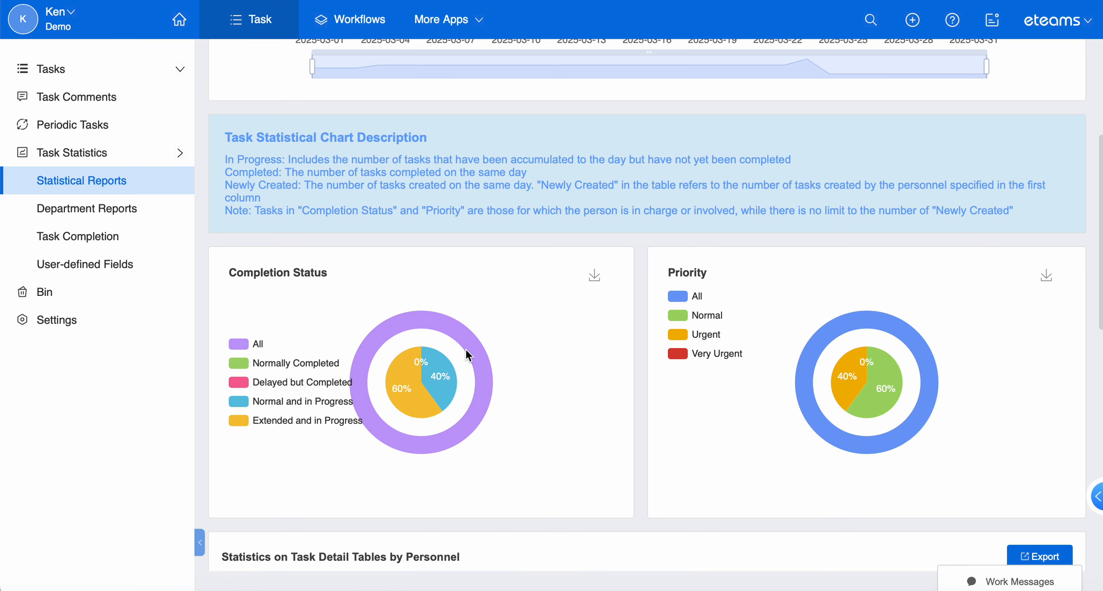
pyautogui.moveTo(453, 384)
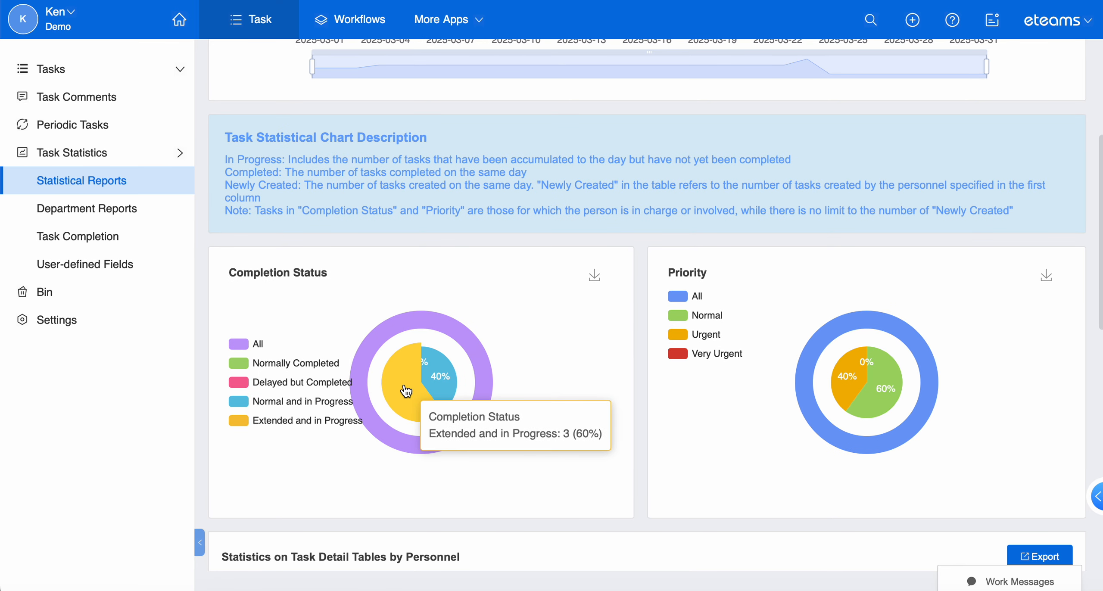
pyautogui.scroll(-5, 757, 312)
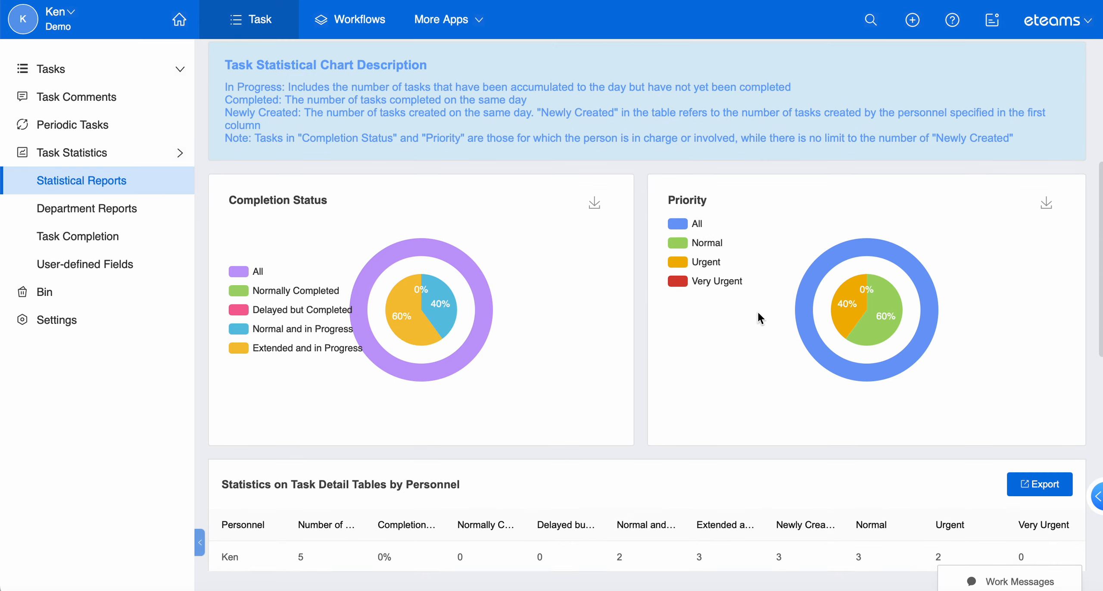
pyautogui.scroll(-2, 757, 310)
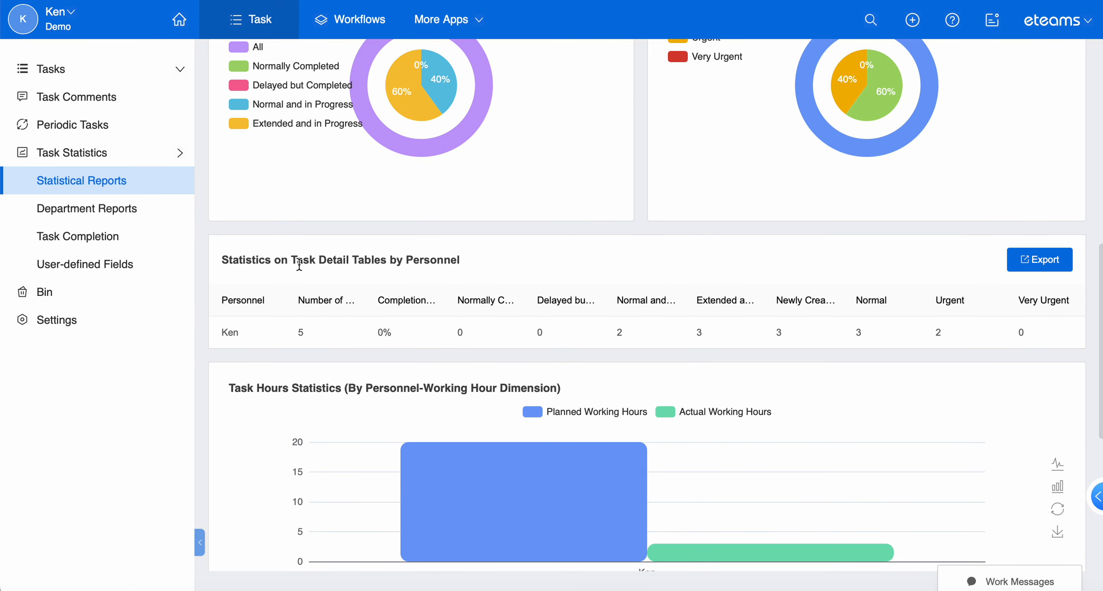
pyautogui.click(301, 333)
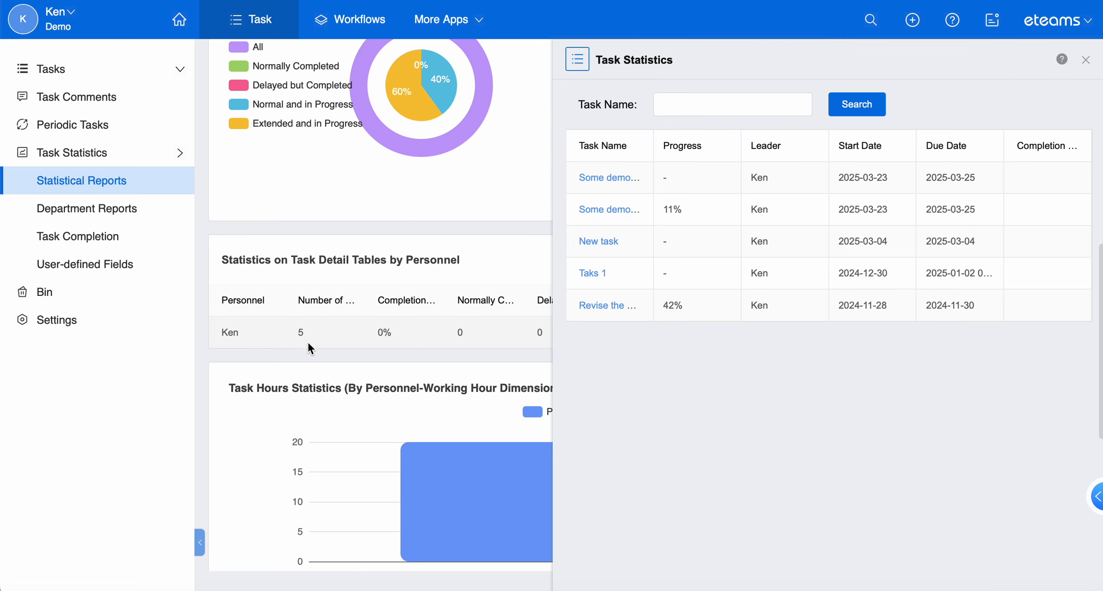
pyautogui.click(322, 342)
pyautogui.click(301, 335)
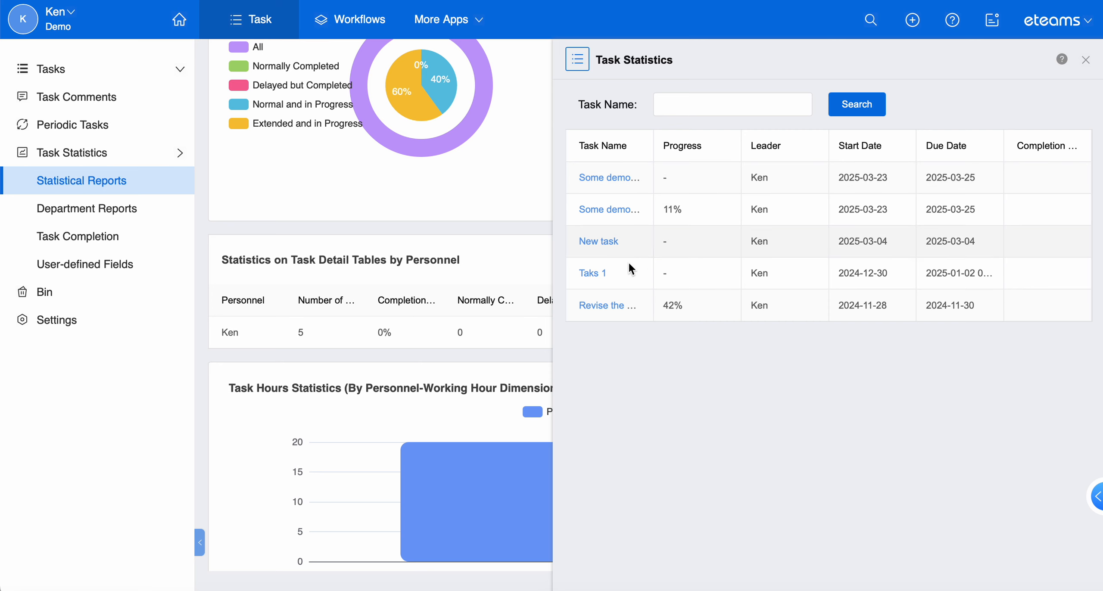
# - Search the Task Statistics list for "task", view the details of "Some demo video for task modules", and close the list
pyautogui.click(688, 112)
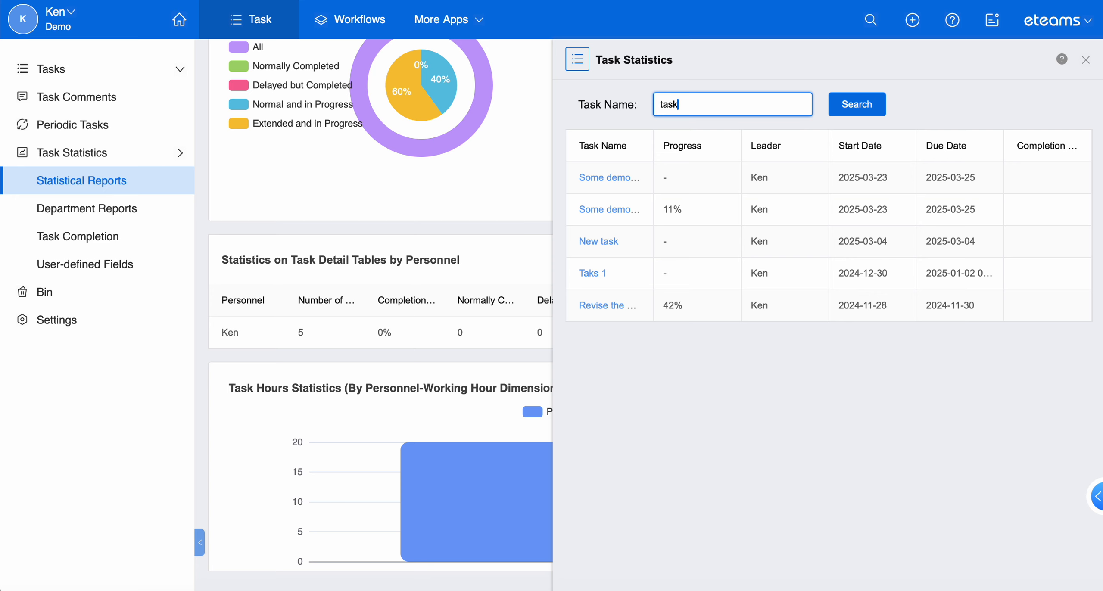
pyautogui.click(849, 118)
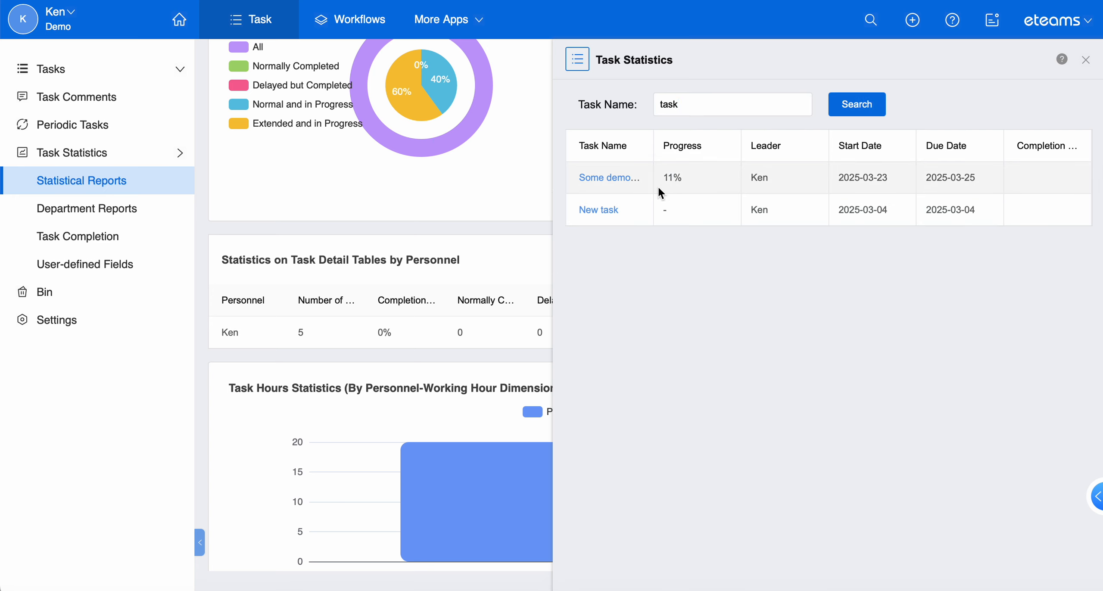
pyautogui.click(613, 181)
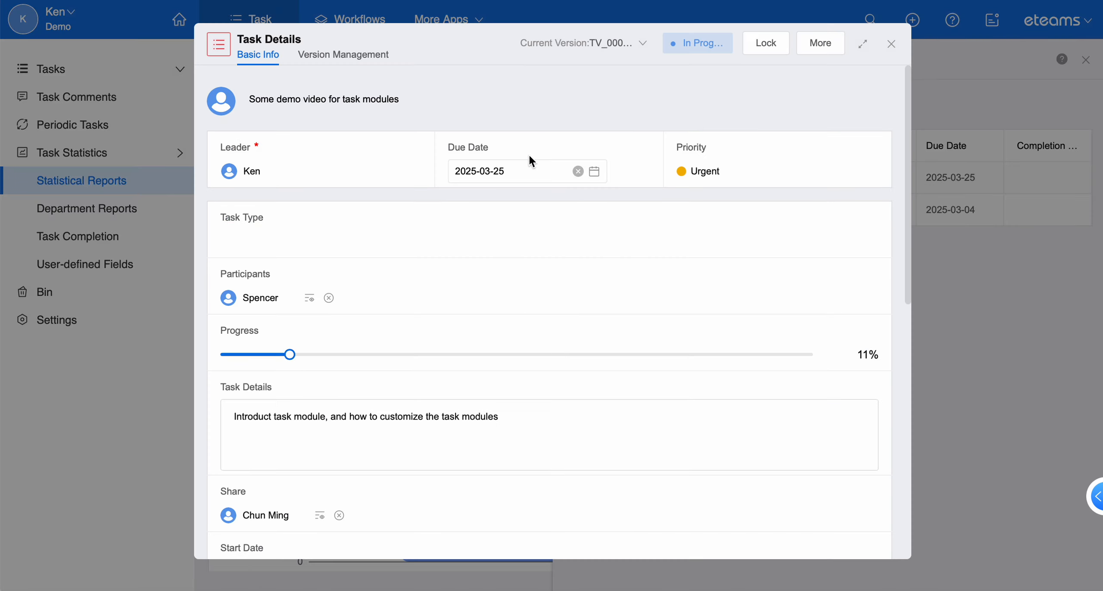
pyautogui.click(892, 43)
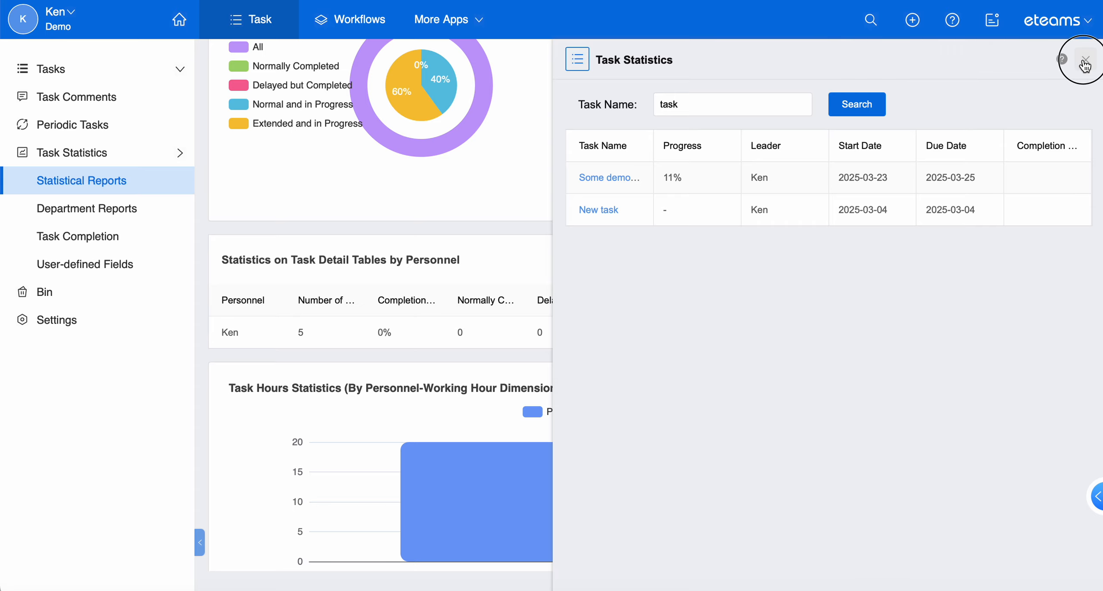
pyautogui.click(1086, 60)
# - Examine the personnel detail table, the Task Hours Statistics chart and the Real-time Working Hours Statistics chart
pyautogui.scroll(-2, 746, 347)
pyautogui.scroll(1, 745, 347)
pyautogui.scroll(-1, 745, 347)
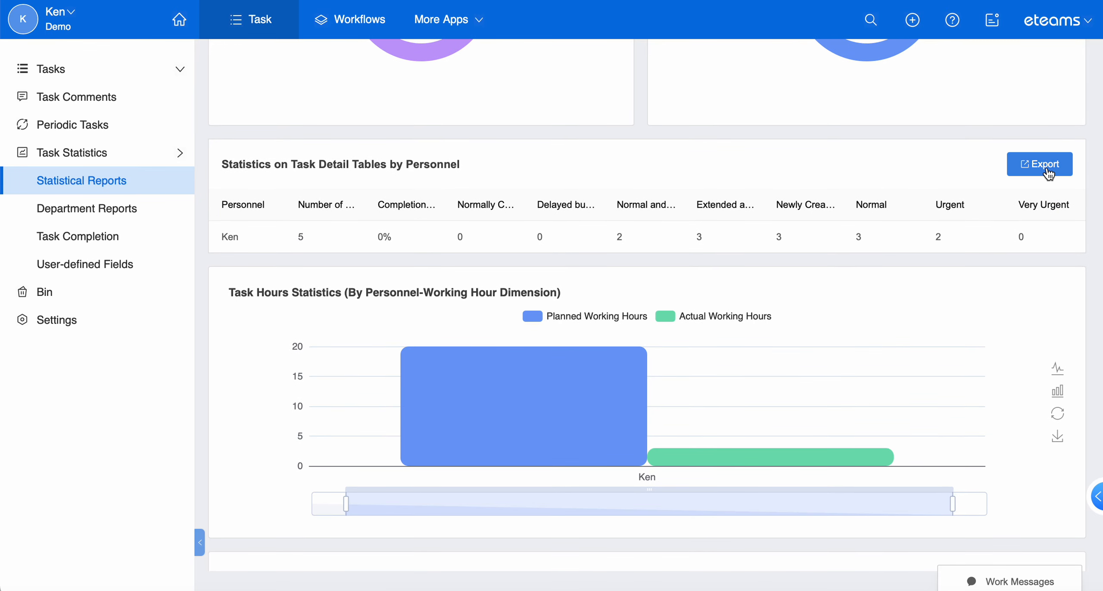
pyautogui.scroll(-5, 921, 276)
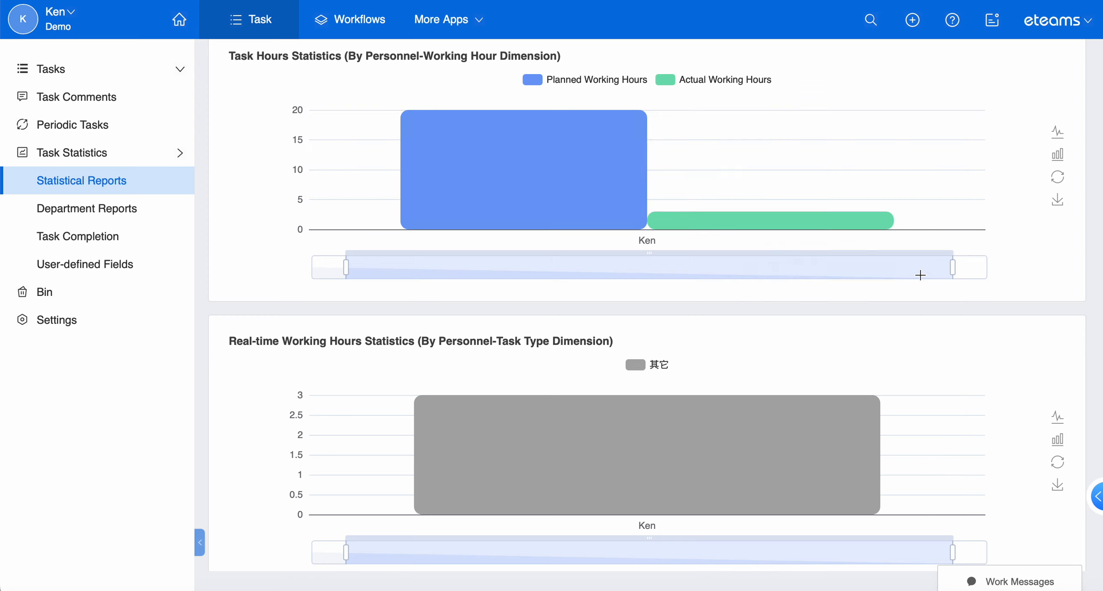
pyautogui.scroll(10, 621, 297)
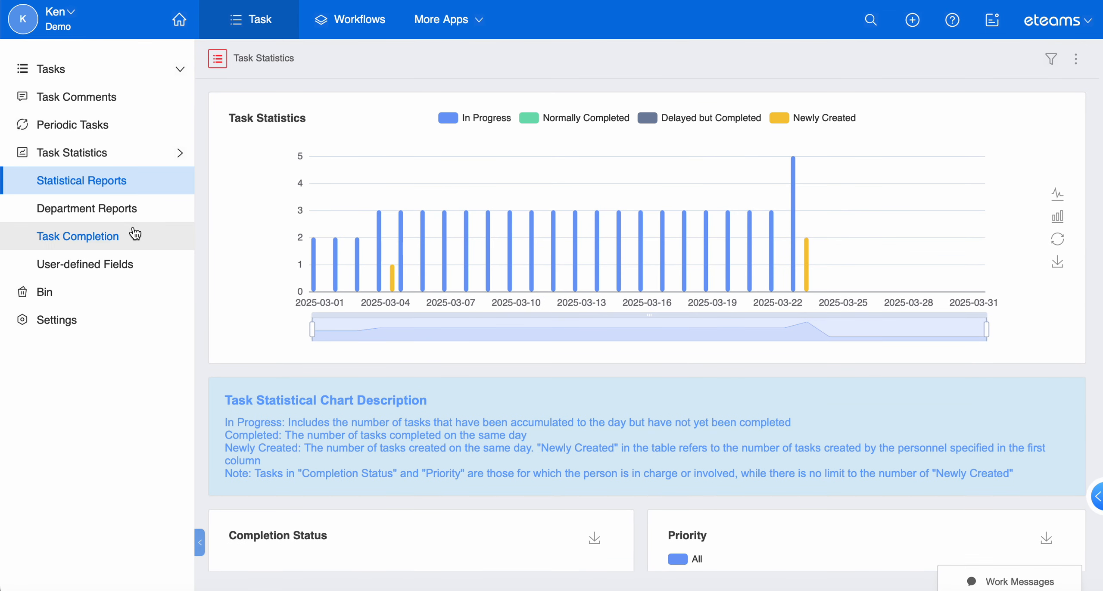
# - View the Department Reports, Task Completion and User-defined Fields pages of Task Statistics
pyautogui.click(132, 211)
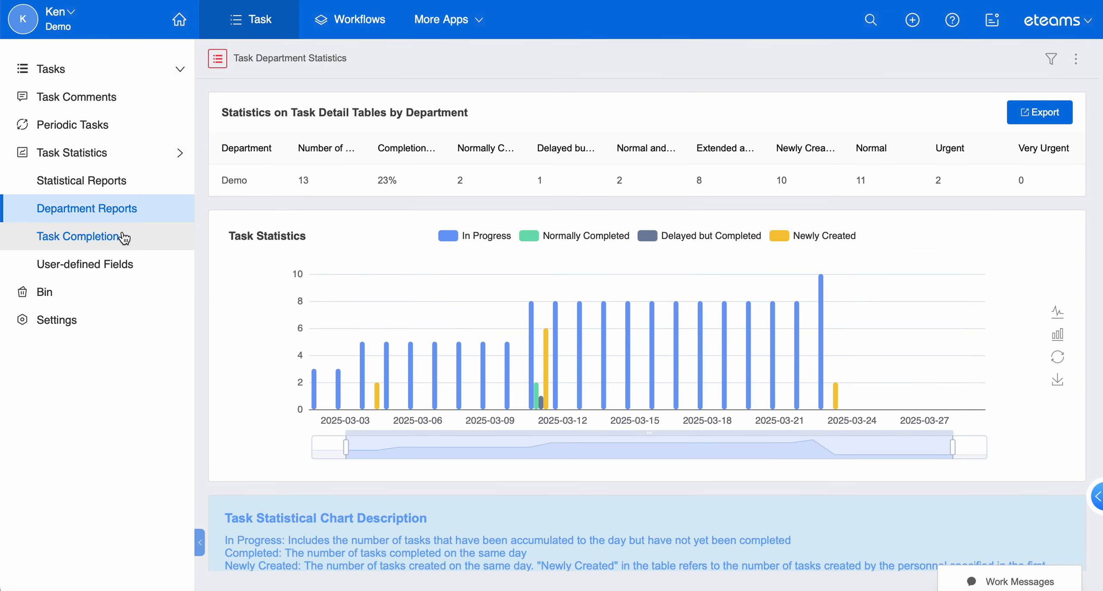
pyautogui.click(124, 238)
pyautogui.click(121, 264)
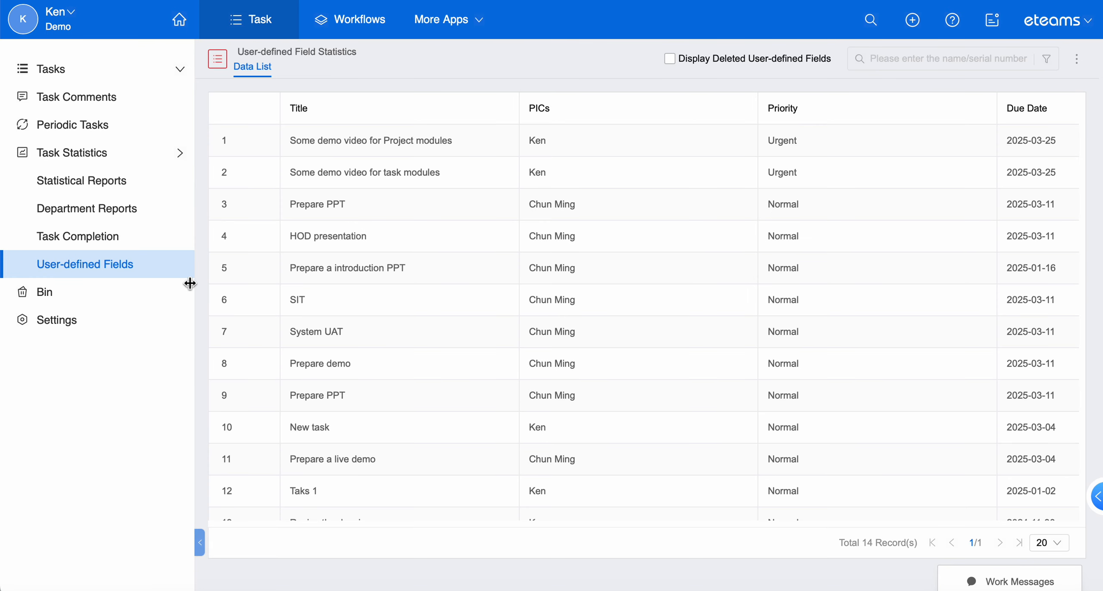
# - Open the Task module's Settings, expand System Settings, collapse Personal Settings and show the Menu Settings
pyautogui.click(84, 322)
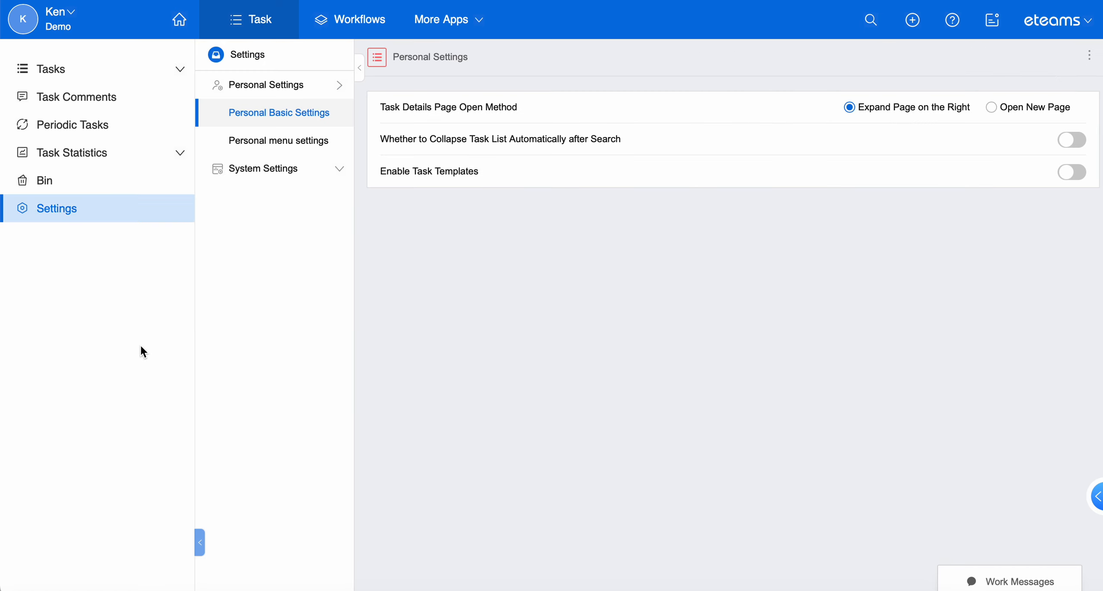
pyautogui.click(332, 175)
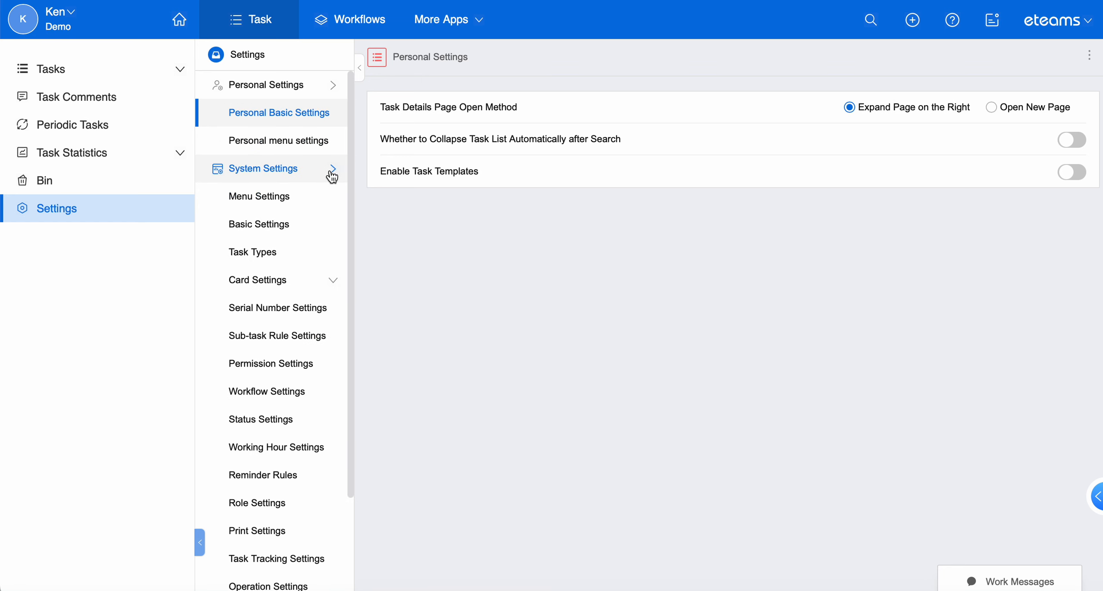
pyautogui.click(333, 86)
pyautogui.click(317, 146)
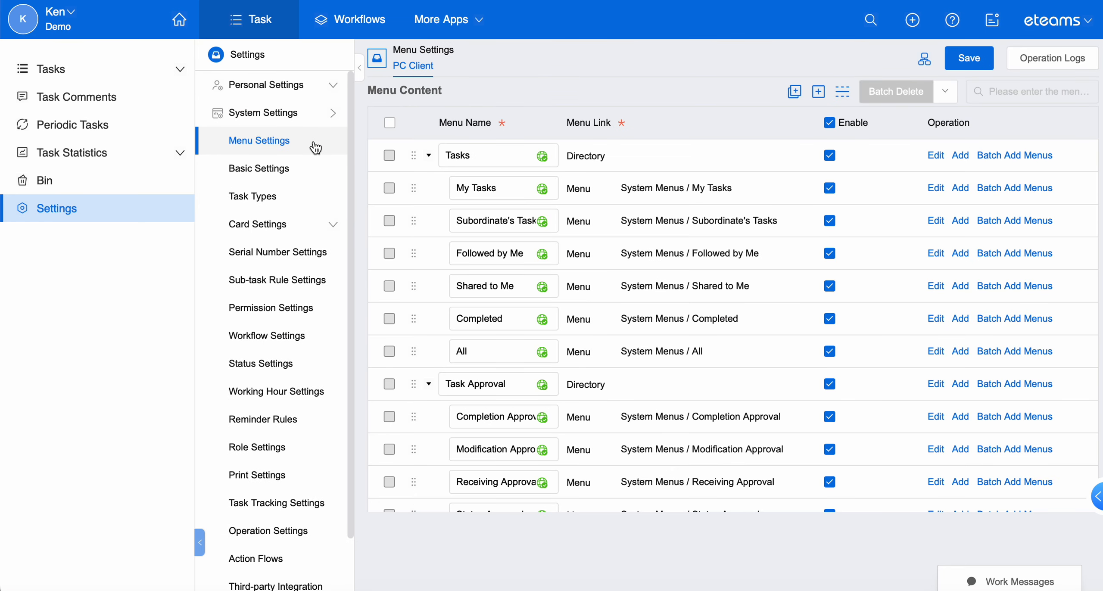
# - Compare the Menu Settings entries with the Tasks group's menu, and toggle the Enable option of Followed by Me off and on
pyautogui.scroll(-10, 536, 255)
pyautogui.scroll(10, 535, 254)
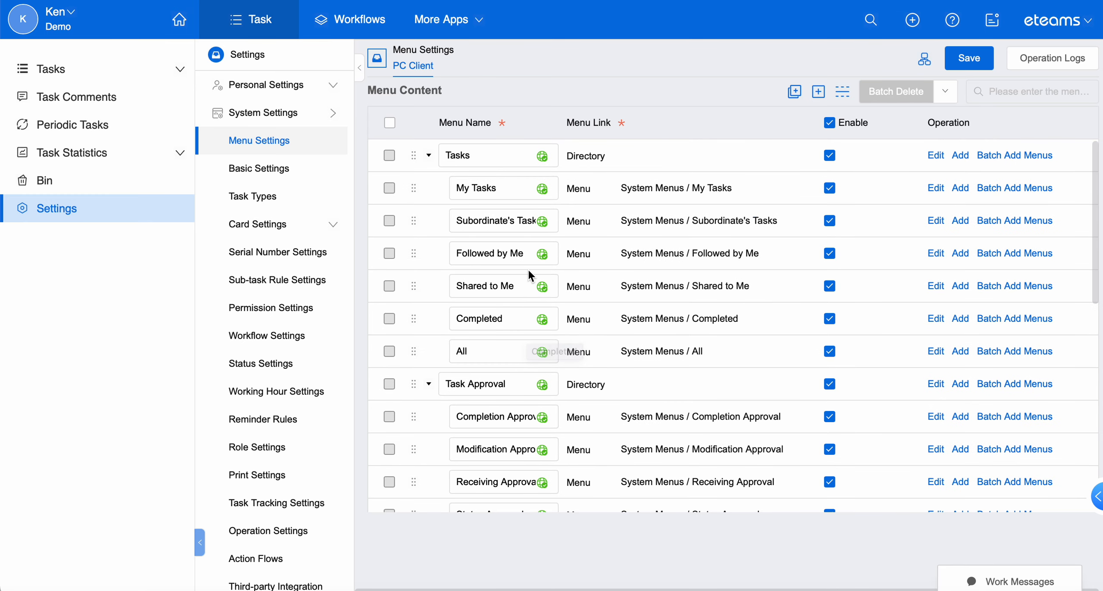
pyautogui.scroll(-3, 542, 293)
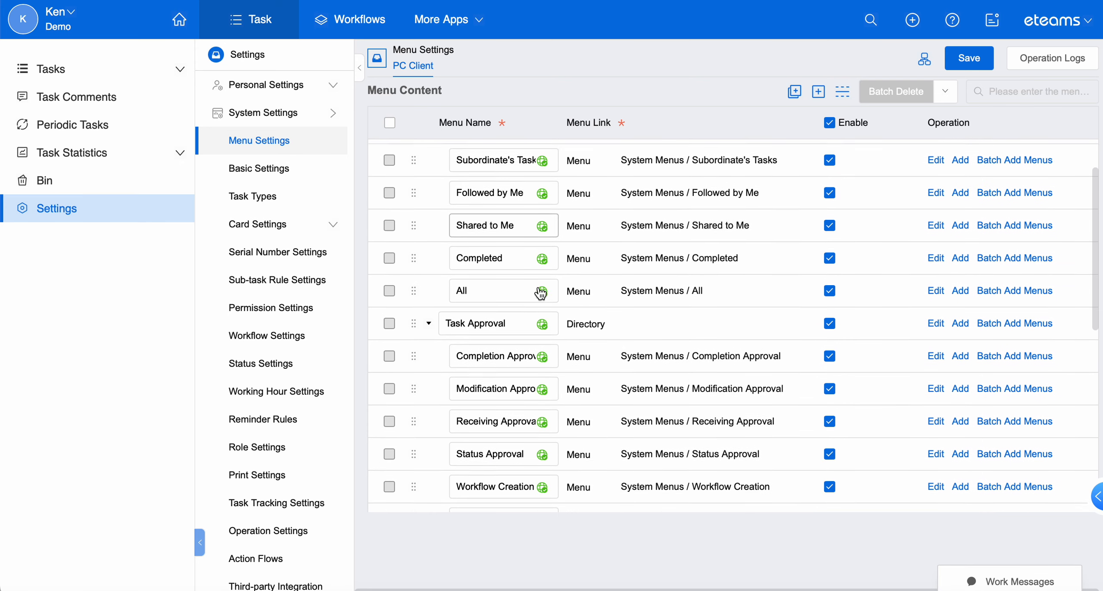
pyautogui.scroll(3, 541, 293)
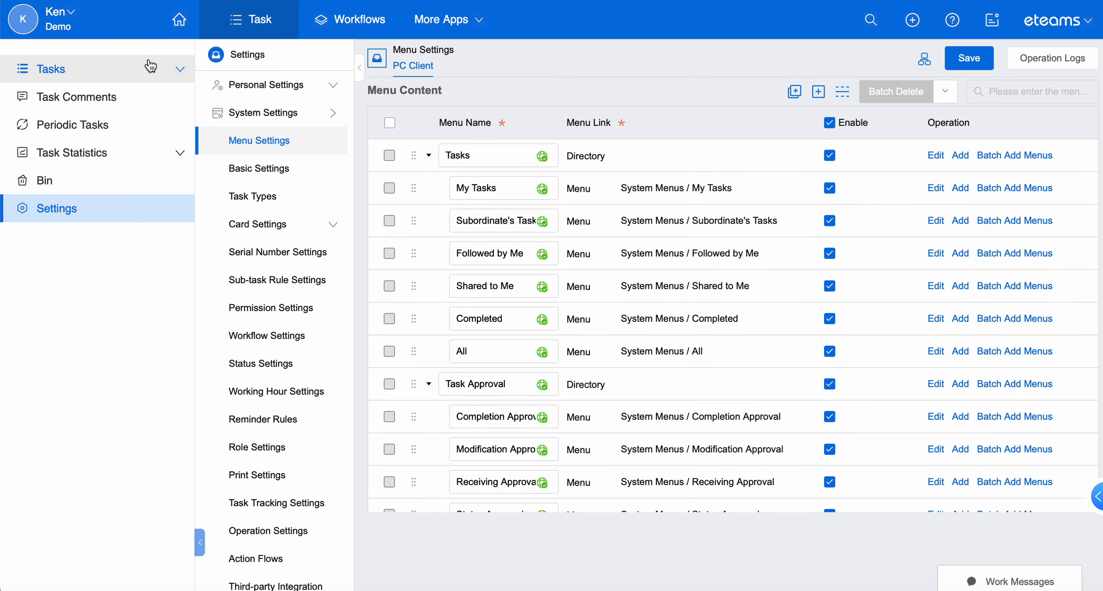
pyautogui.click(181, 70)
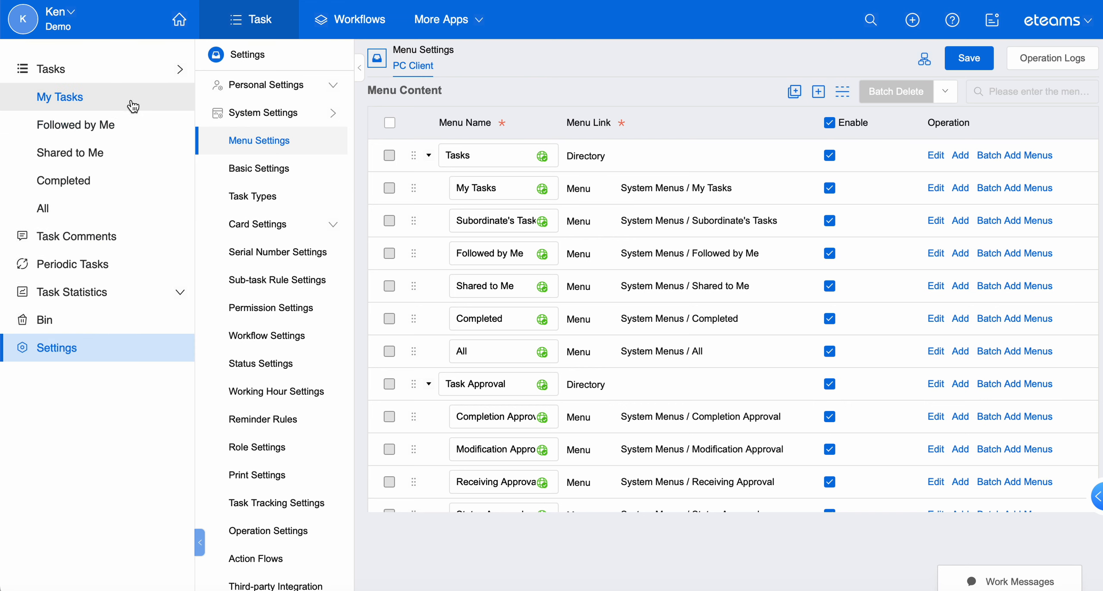
pyautogui.click(180, 69)
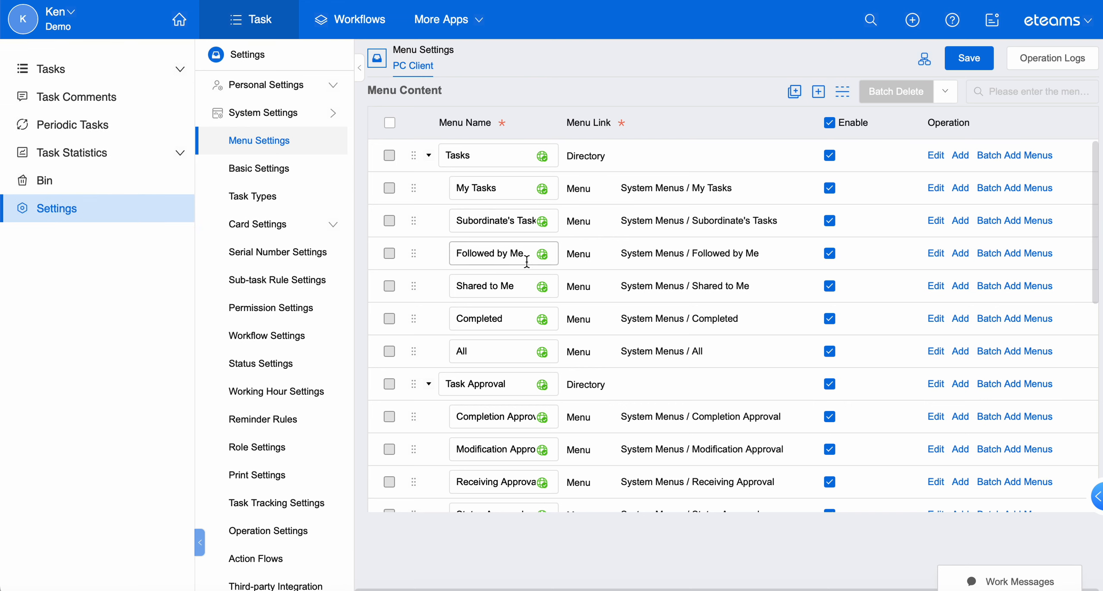
pyautogui.click(831, 257)
pyautogui.click(831, 258)
# - Enable Quick New Task Creation in the Basic Settings and open the My Tasks list
pyautogui.click(274, 174)
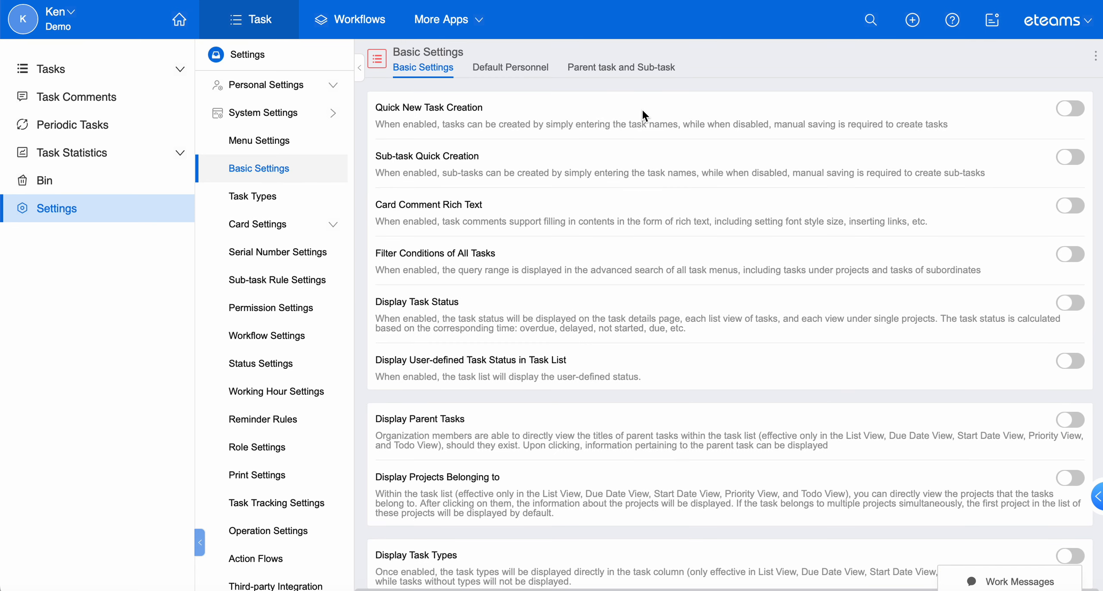
pyautogui.click(1073, 111)
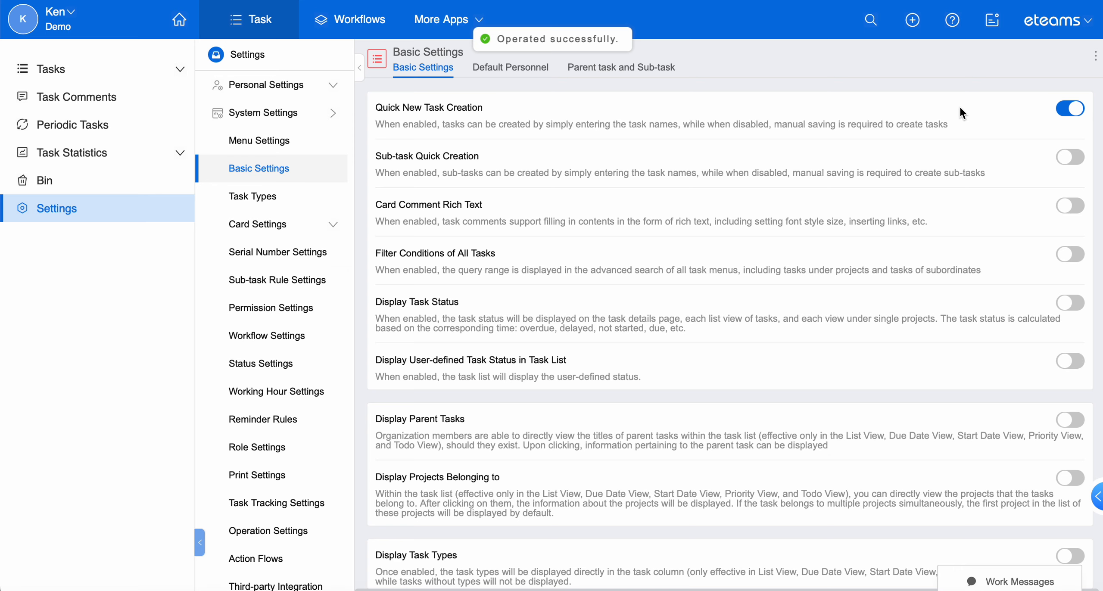
pyautogui.click(82, 68)
pyautogui.click(84, 95)
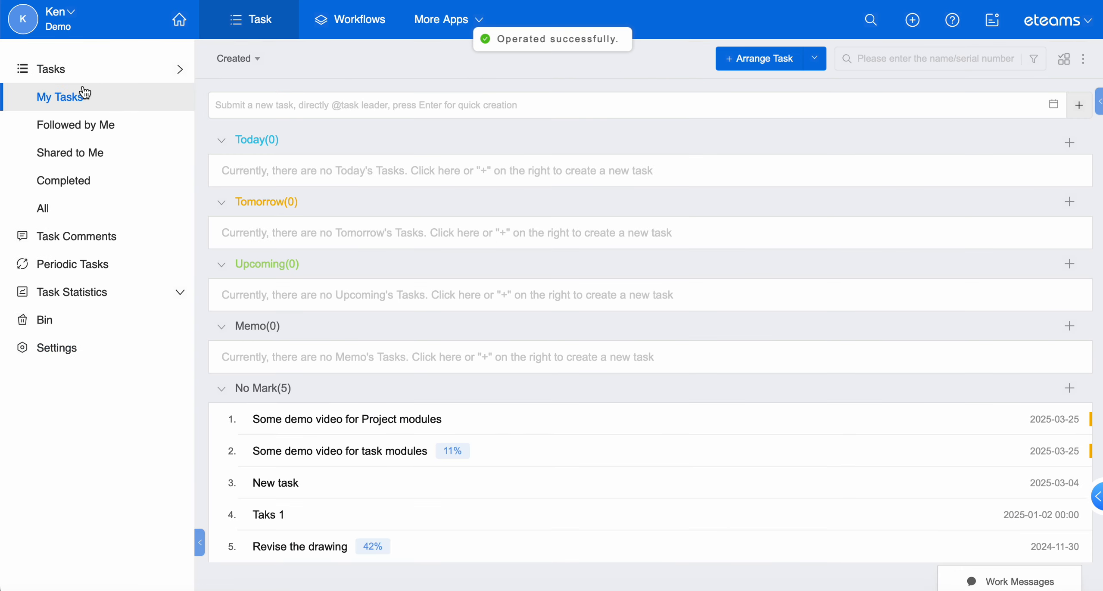
# - Enter "Let work on task presales slide for financia industry customer" as a quick new task and mention the first suggested colleague
pyautogui.click(258, 106)
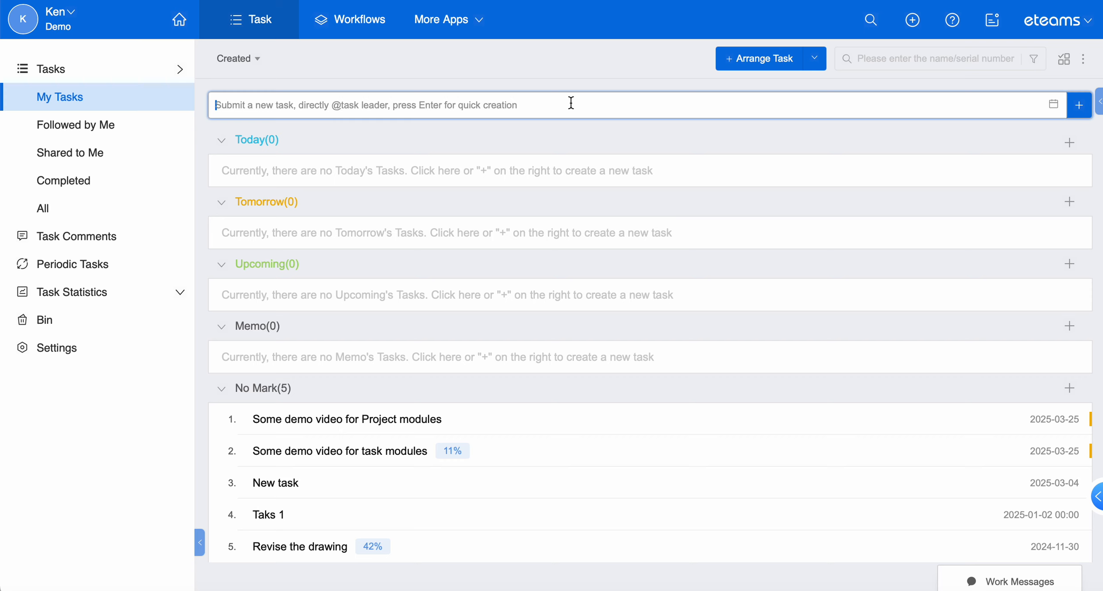
pyautogui.press('capslock')
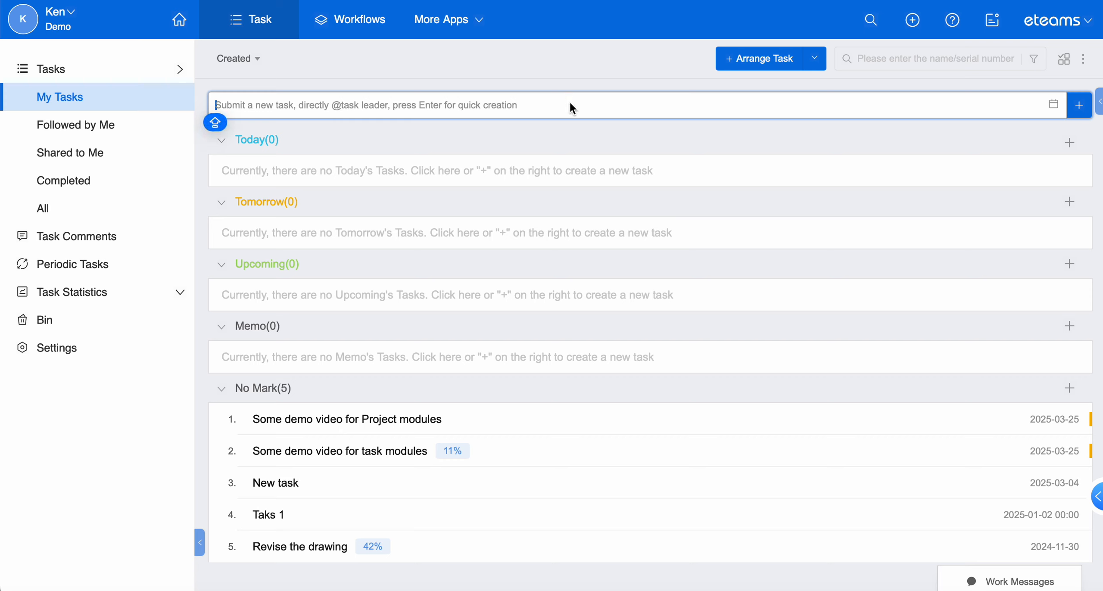
pyautogui.write('Let work on task')
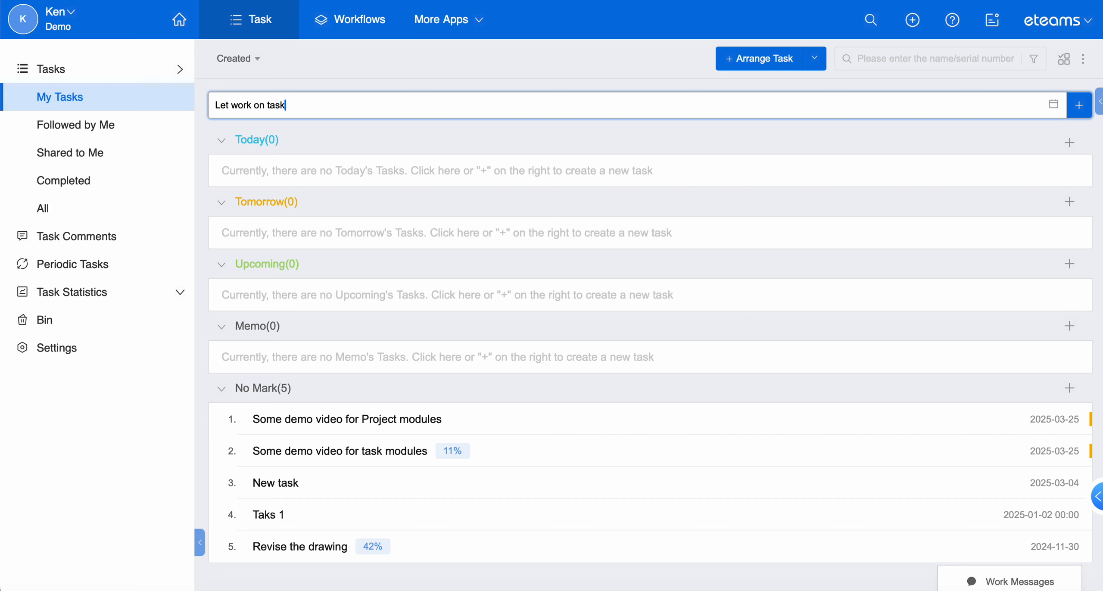
pyautogui.write(' presales slide f')
pyautogui.press('BackSpace')
pyautogui.write('ancial')
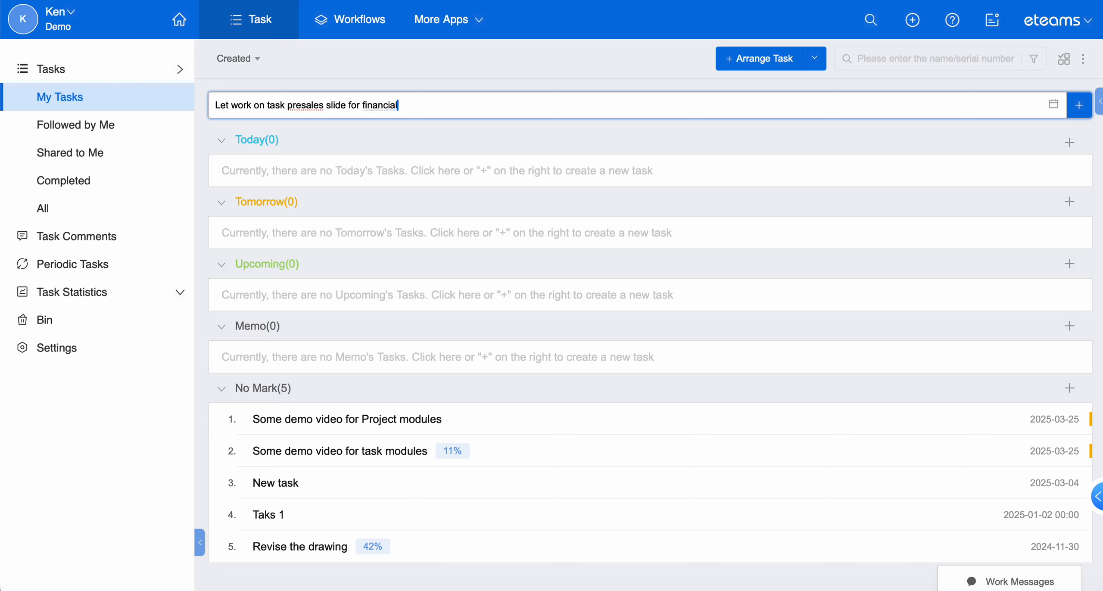
pyautogui.press('BackSpace')
pyautogui.press('BackSpace')
pyautogui.write('industry customer @')
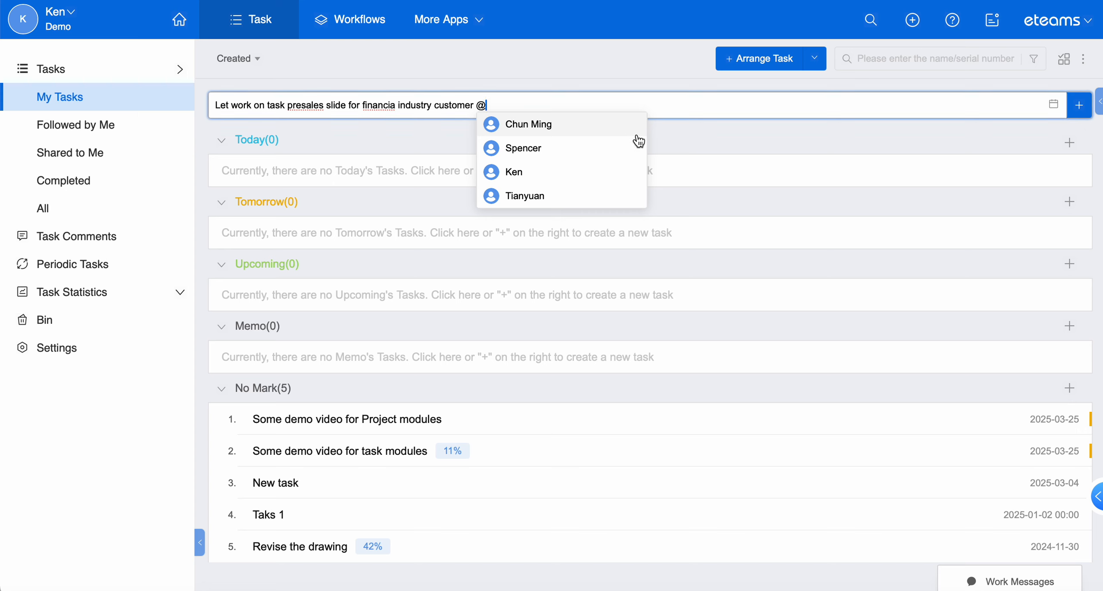
pyautogui.click(569, 132)
# - Submit the quick task with the due date 2025-03-28 and open its details
pyautogui.click(1054, 105)
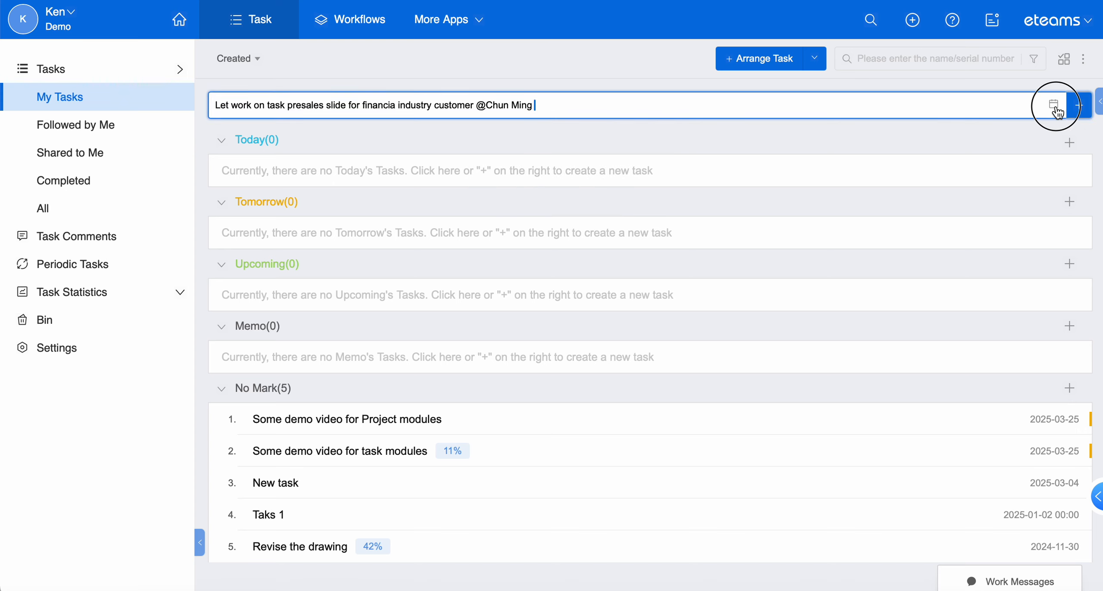
pyautogui.click(1018, 325)
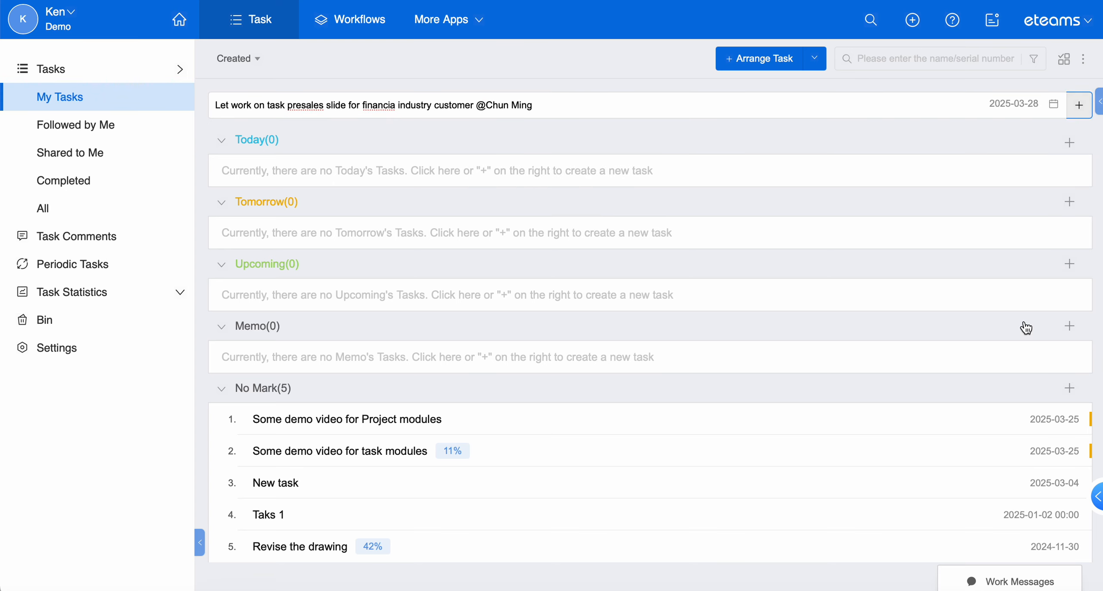
pyautogui.click(884, 107)
pyautogui.press('Return')
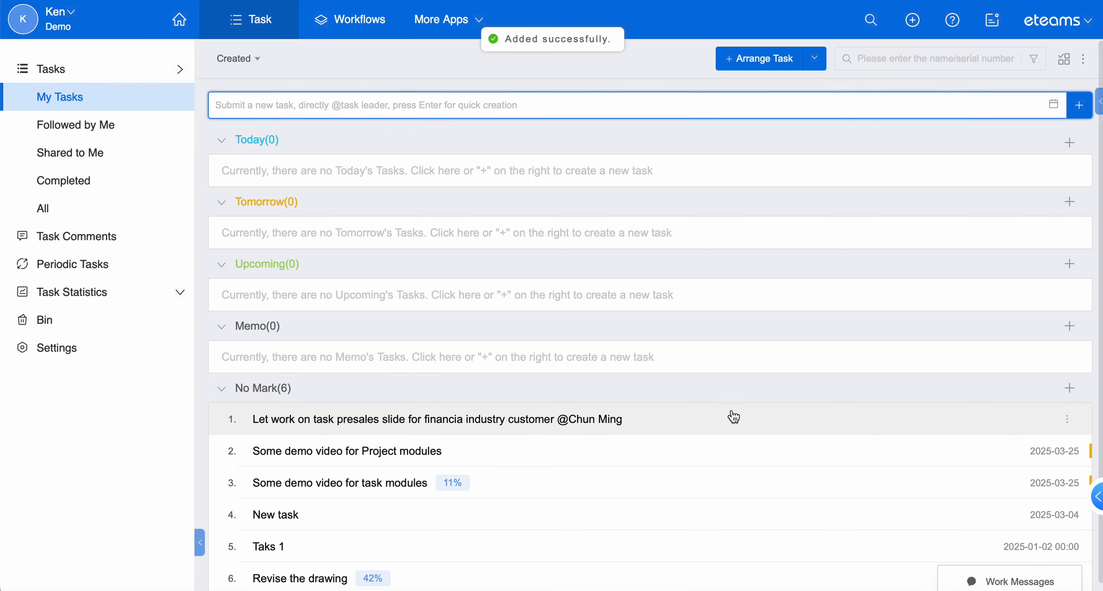
pyautogui.click(522, 419)
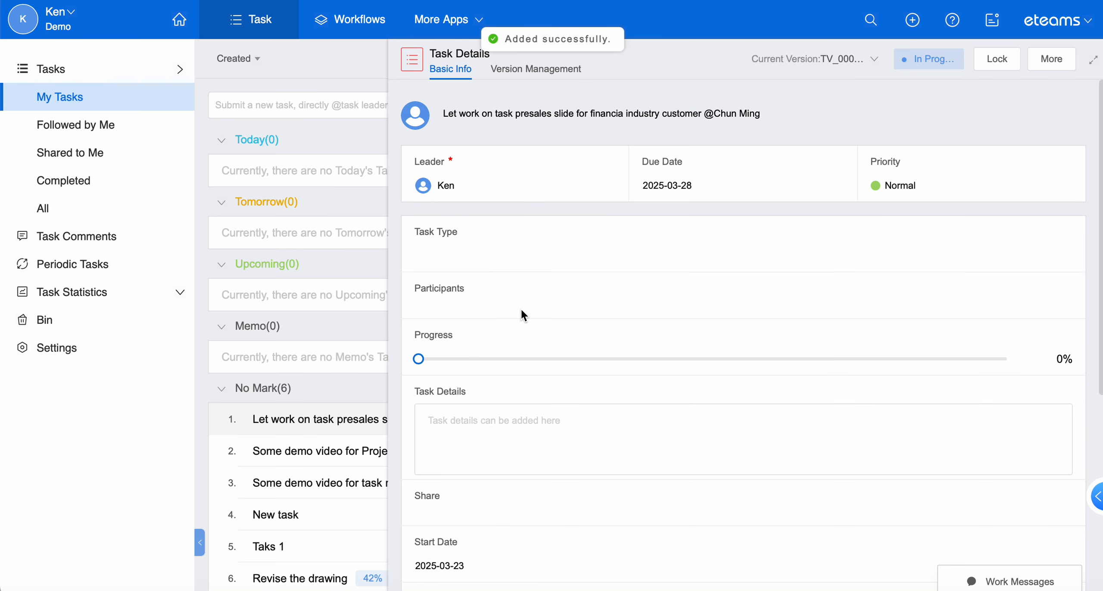
# - Look through the new presales slide task's details from the basic fields down to the comment section
pyautogui.scroll(-3, 566, 308)
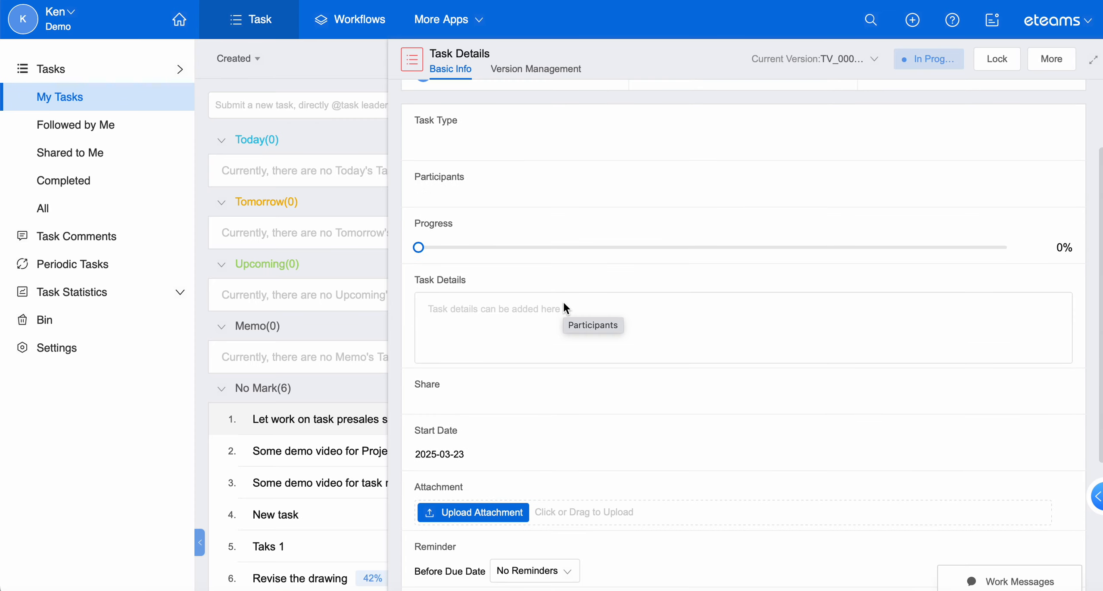
pyautogui.scroll(3, 566, 309)
pyautogui.scroll(-5, 566, 309)
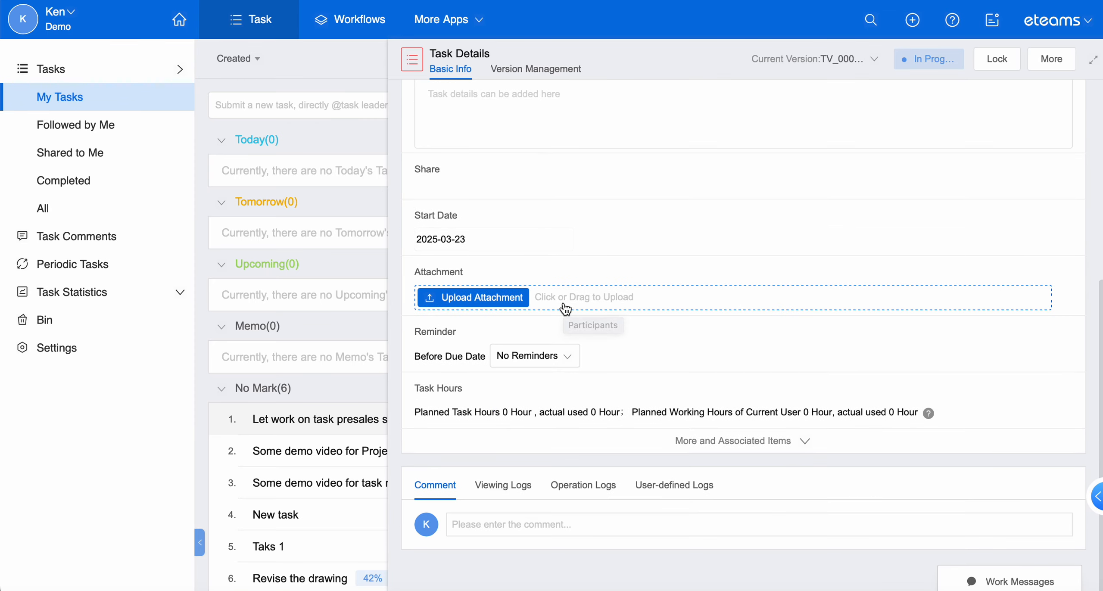
pyautogui.scroll(5, 562, 330)
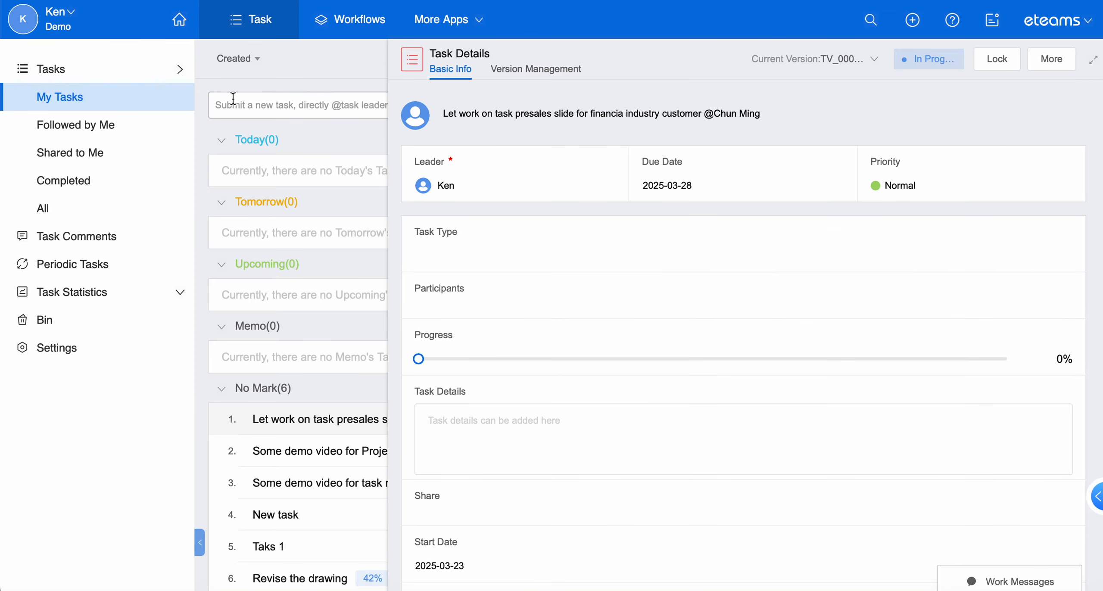
# - Open the task module's Basic Settings and read the Card Comment Rich Text option
pyautogui.click(102, 359)
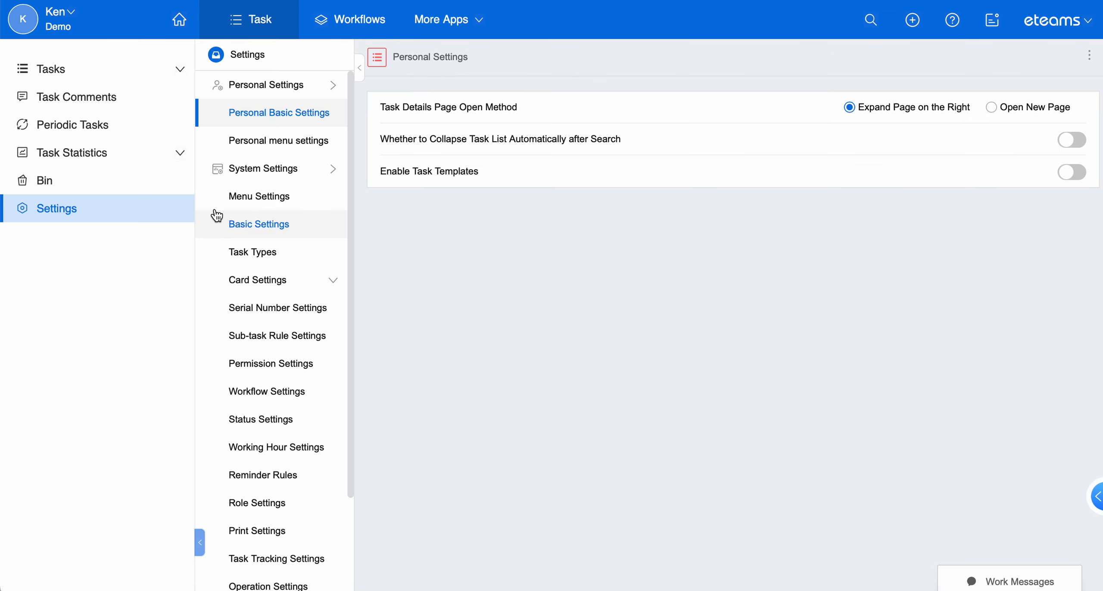
pyautogui.click(263, 195)
pyautogui.click(260, 226)
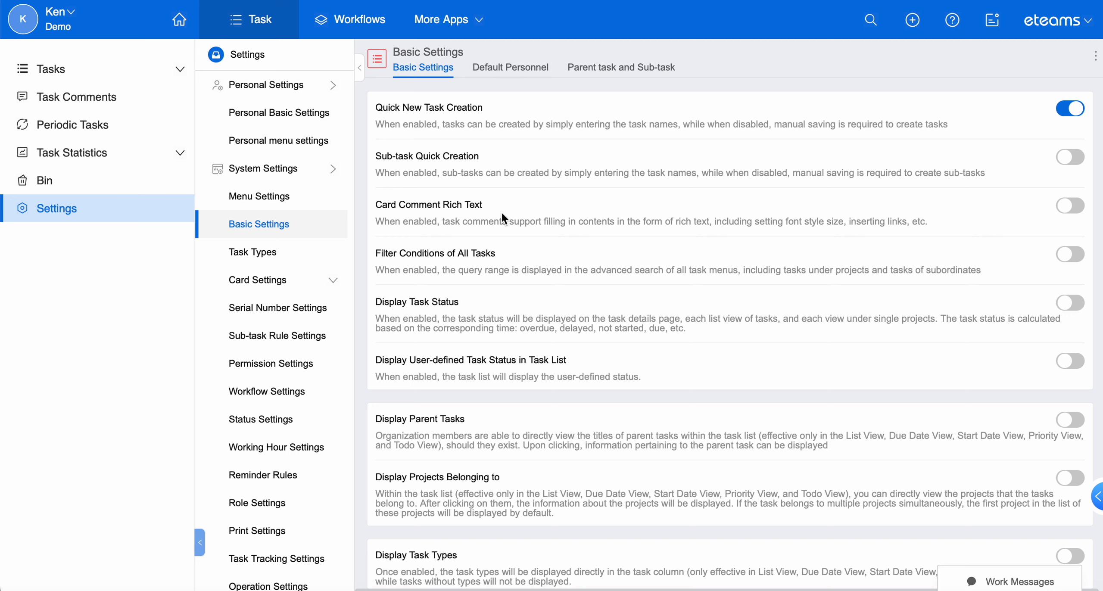
# - Open the presales slide task from My Tasks and activate its comment box to inspect the available editor options
pyautogui.click(135, 77)
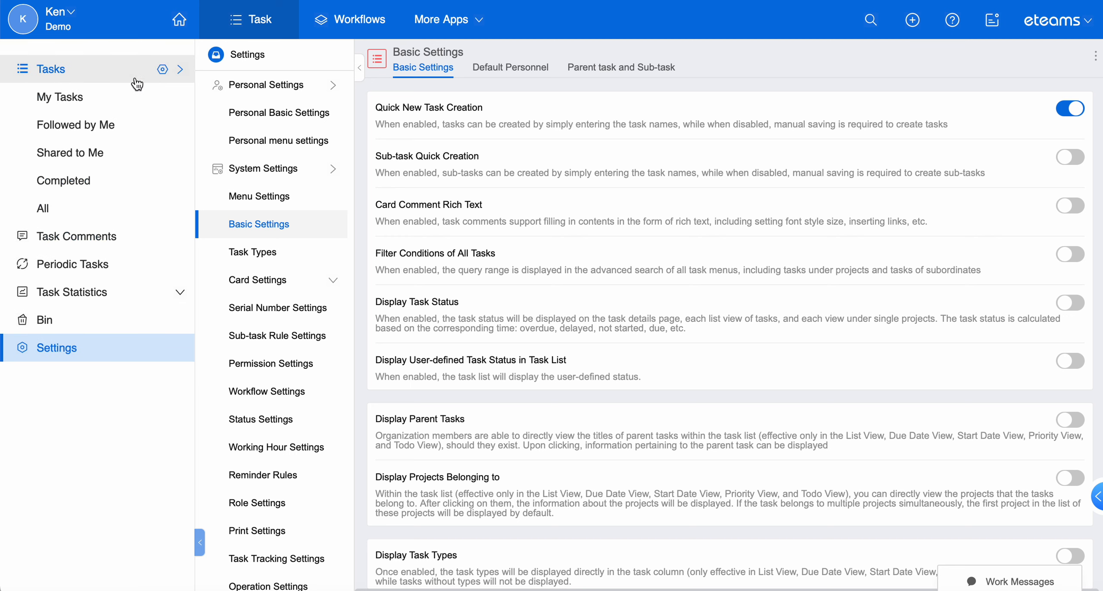
pyautogui.click(103, 95)
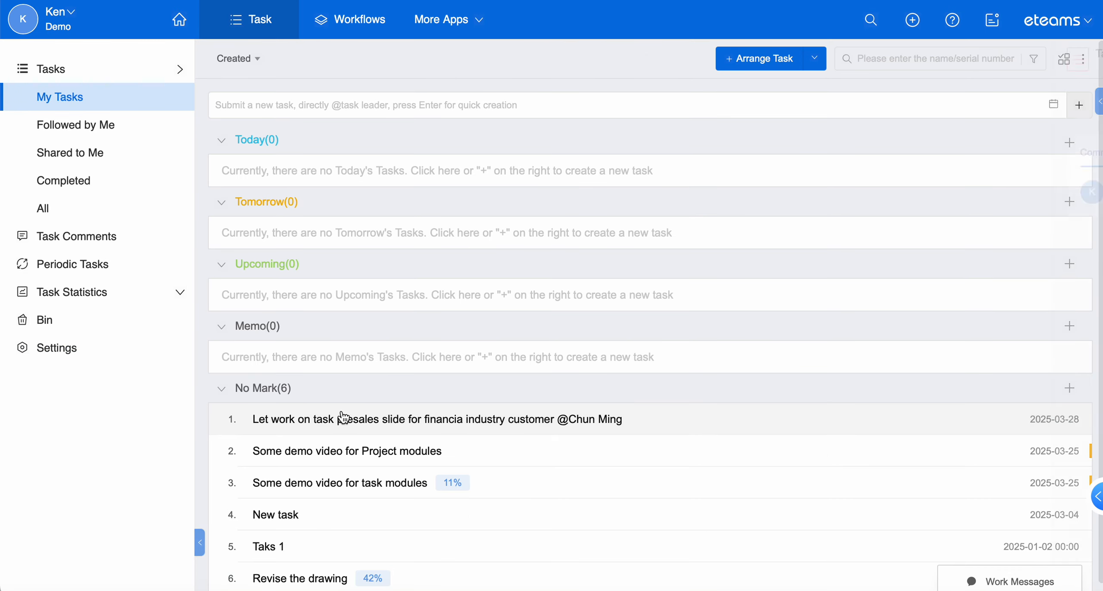
pyautogui.click(343, 420)
pyautogui.scroll(-5, 599, 332)
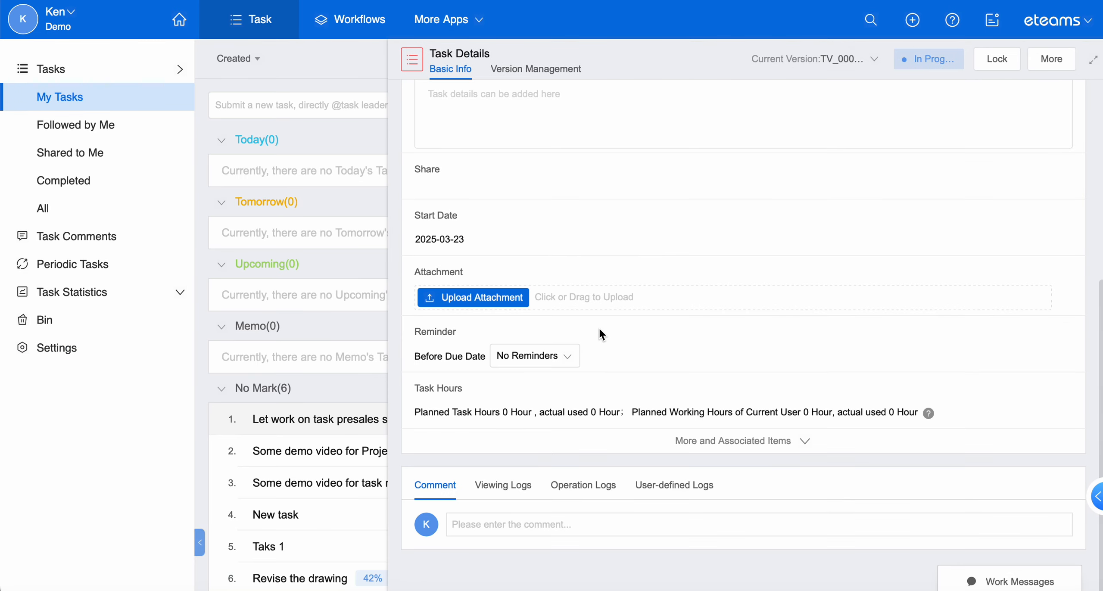
pyautogui.click(512, 521)
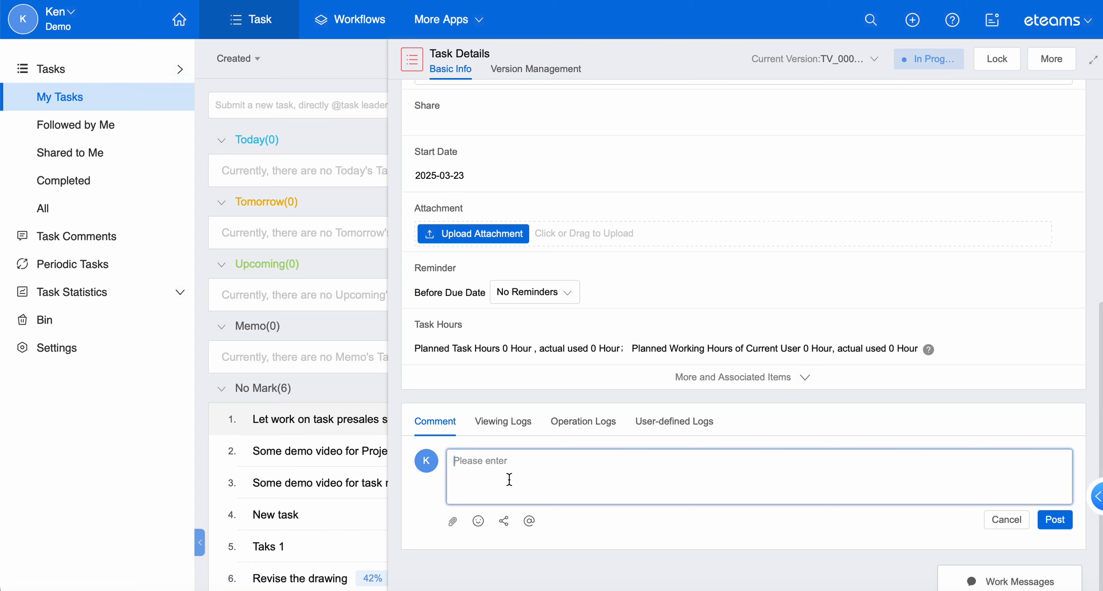
# - Enable Card Comment Rich Text in the Basic Settings
pyautogui.click(129, 356)
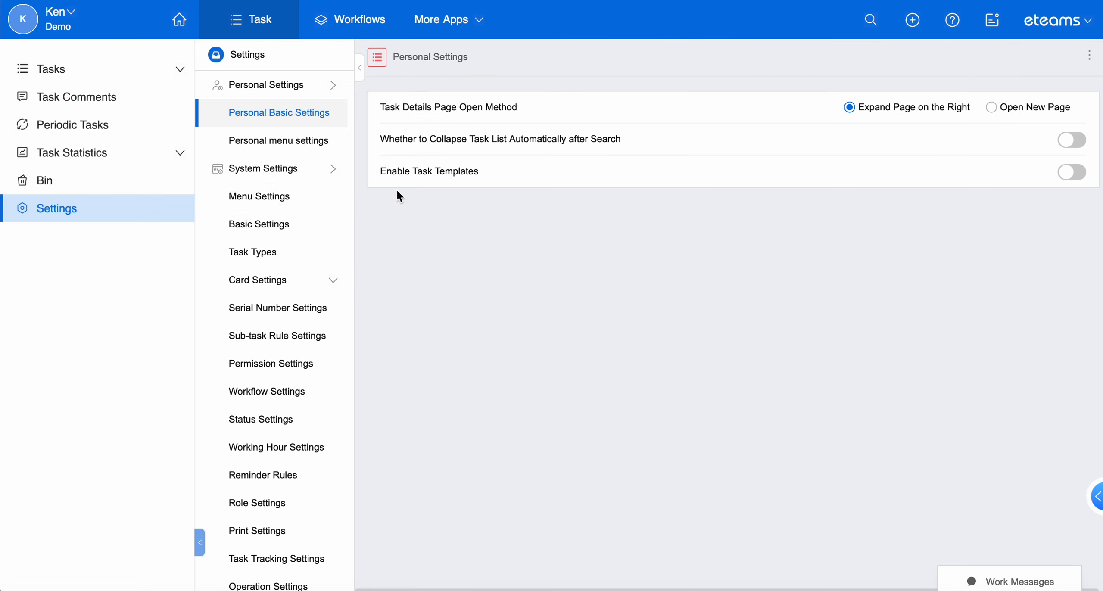
pyautogui.click(281, 197)
pyautogui.click(259, 224)
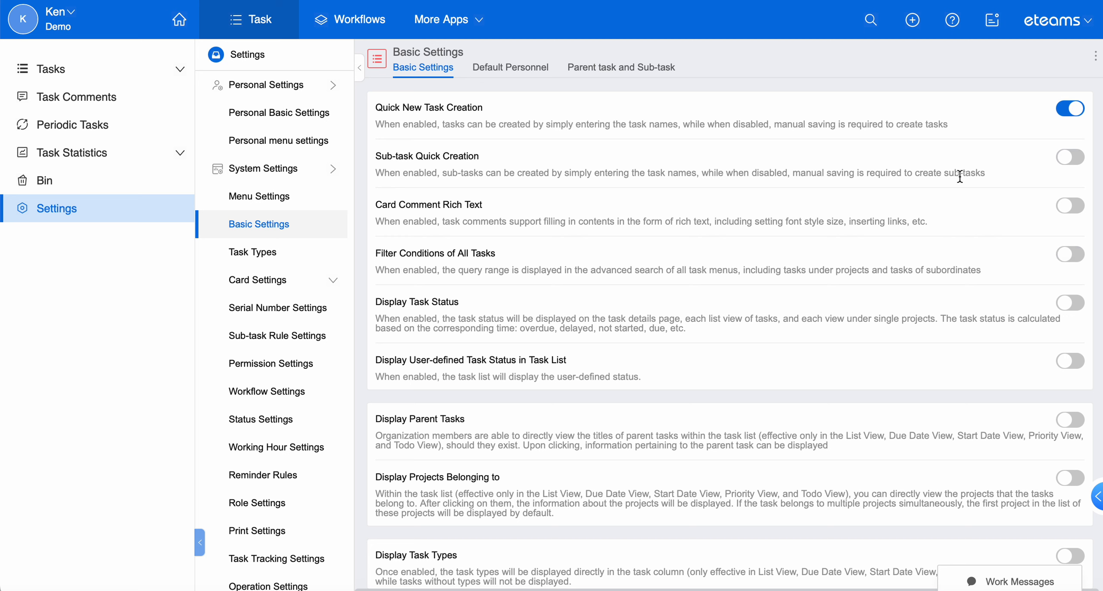
pyautogui.click(1070, 206)
# - Reopen the presales slide task from My Tasks and enlarge its details window to show the comment editor
pyautogui.click(51, 70)
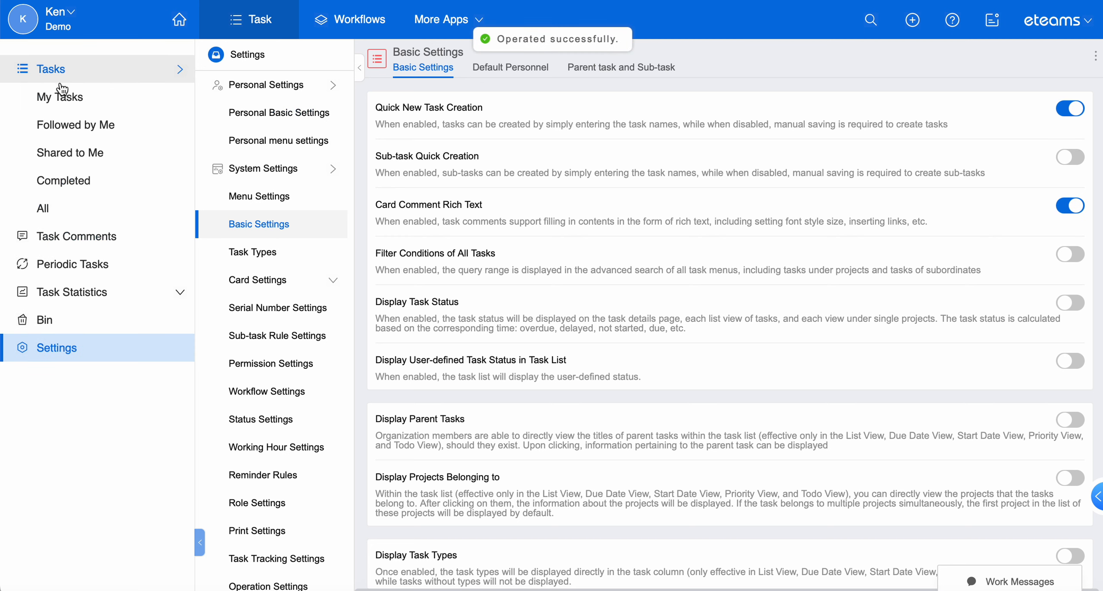
pyautogui.click(77, 102)
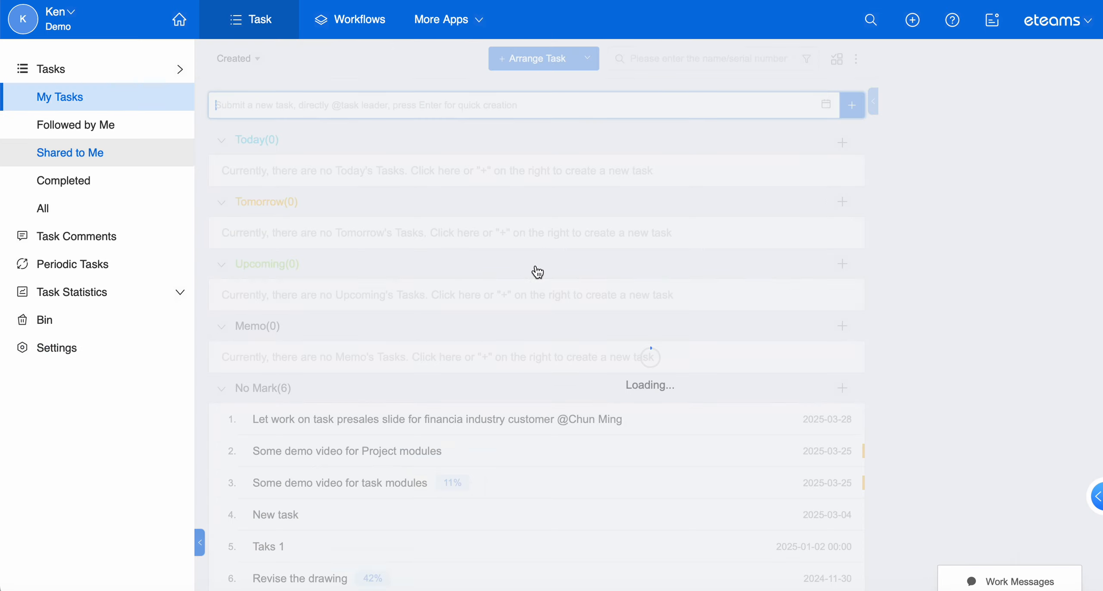
pyautogui.click(405, 416)
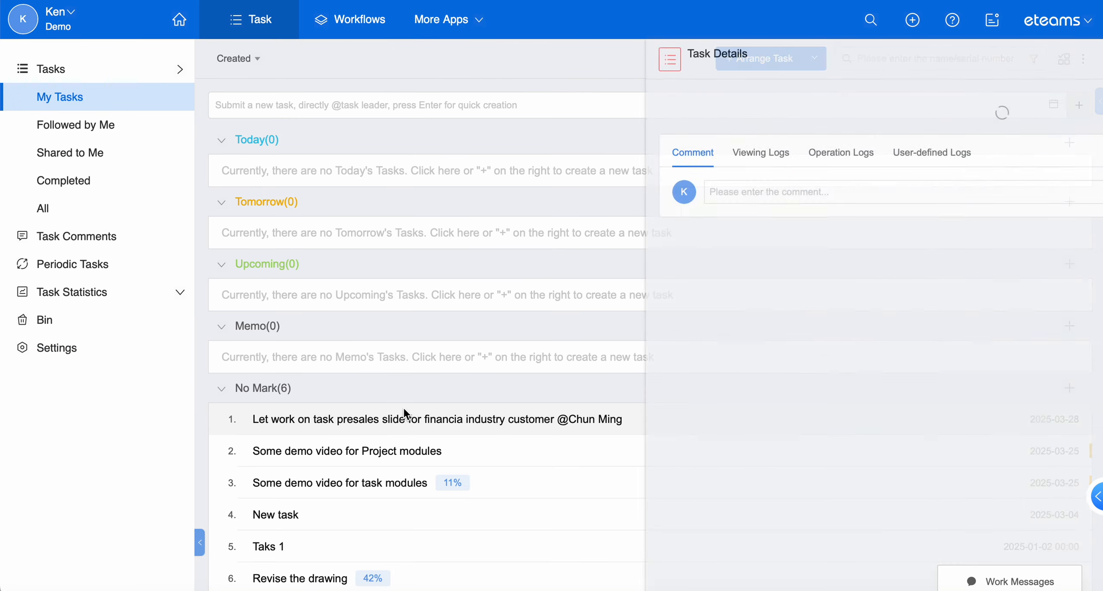
pyautogui.scroll(-5, 722, 318)
pyautogui.click(548, 525)
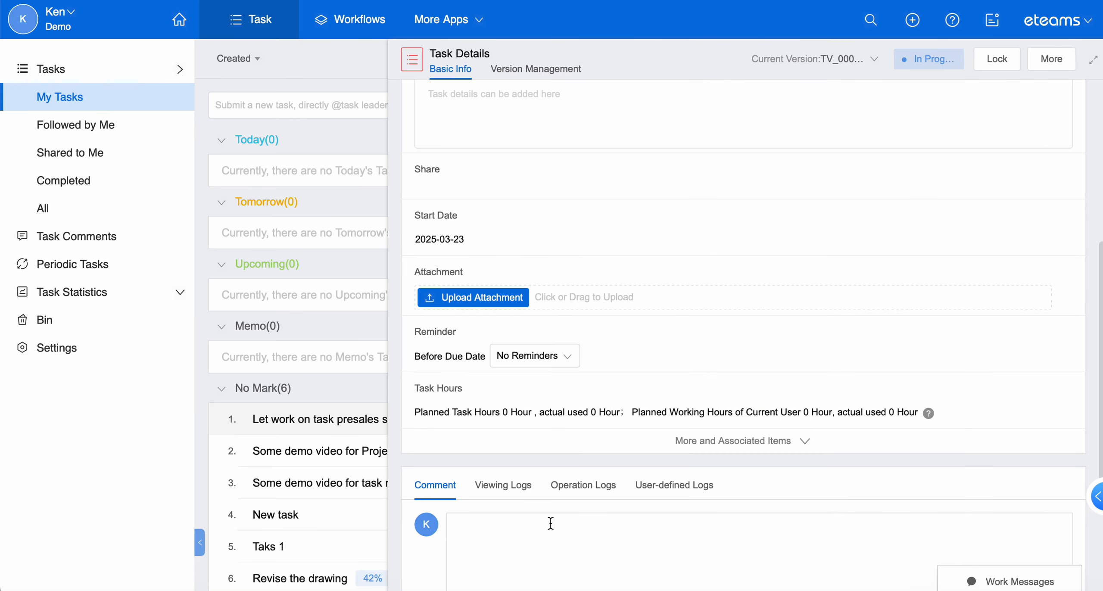
pyautogui.click(1094, 61)
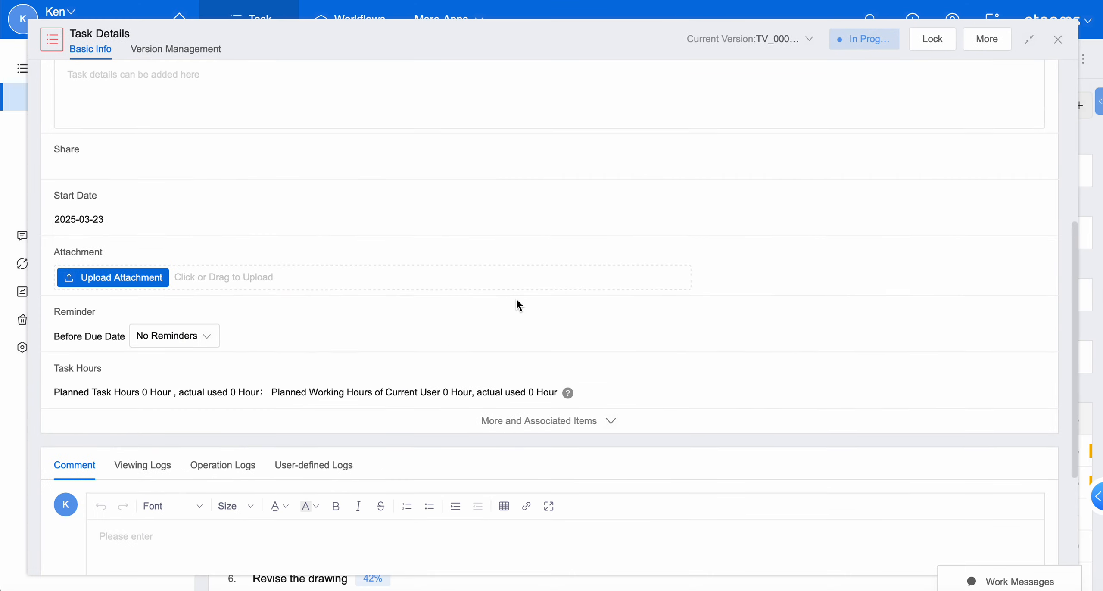
pyautogui.scroll(-3, 515, 299)
# - Enter the comment "This is a new Comment" and format it in Arial at size 18
pyautogui.click(149, 353)
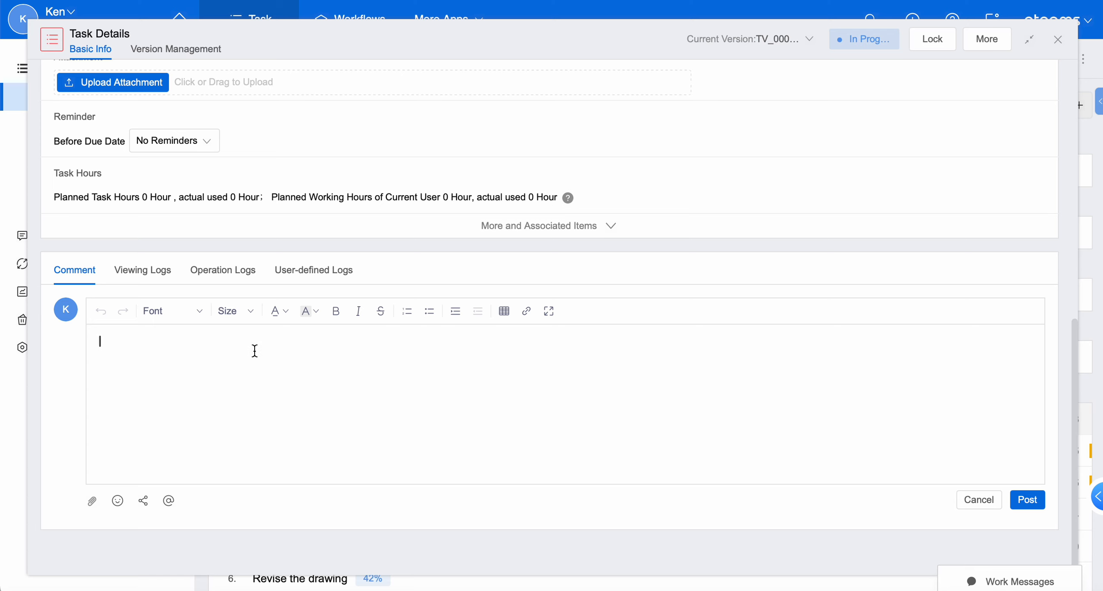
pyautogui.write('This is a new Comment')
pyautogui.moveTo(207, 356); pyautogui.dragTo(74, 336)
pyautogui.click(172, 312)
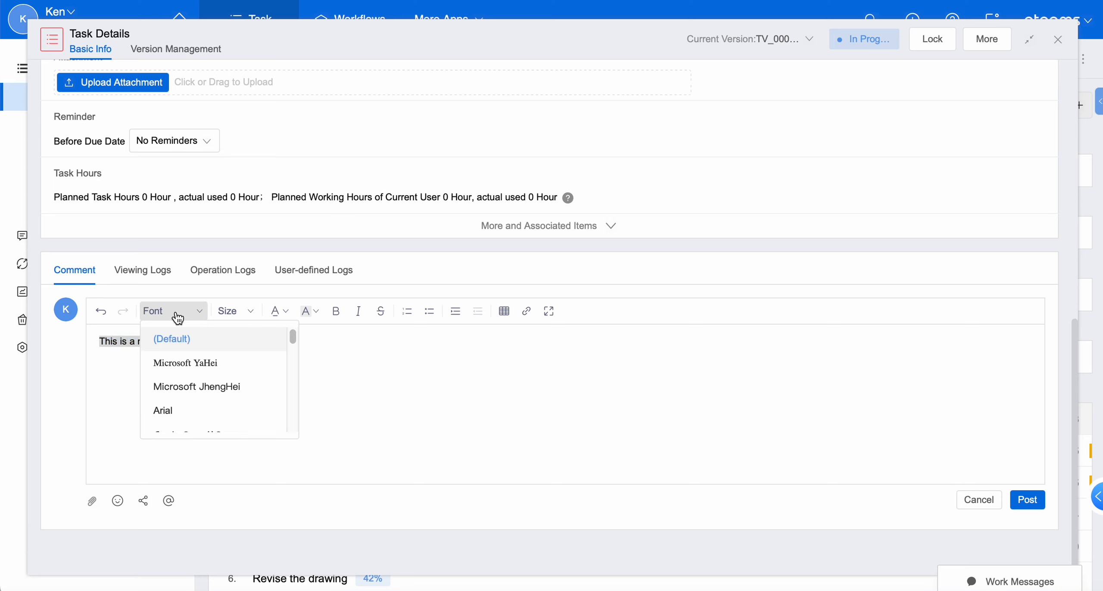
pyautogui.click(185, 410)
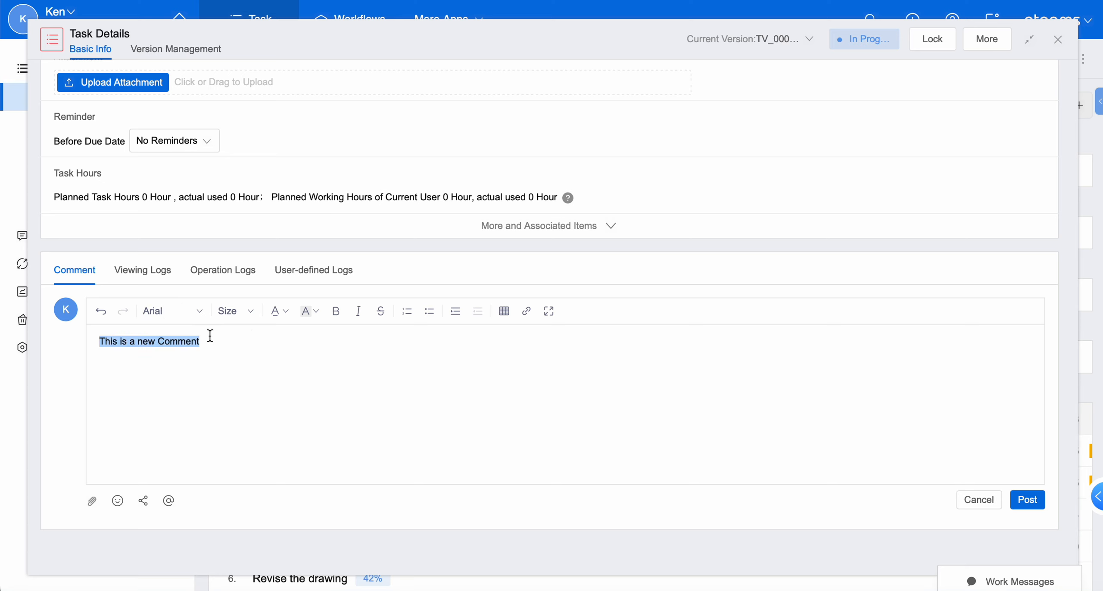
pyautogui.click(226, 318)
pyautogui.scroll(-2, 263, 409)
pyautogui.click(275, 402)
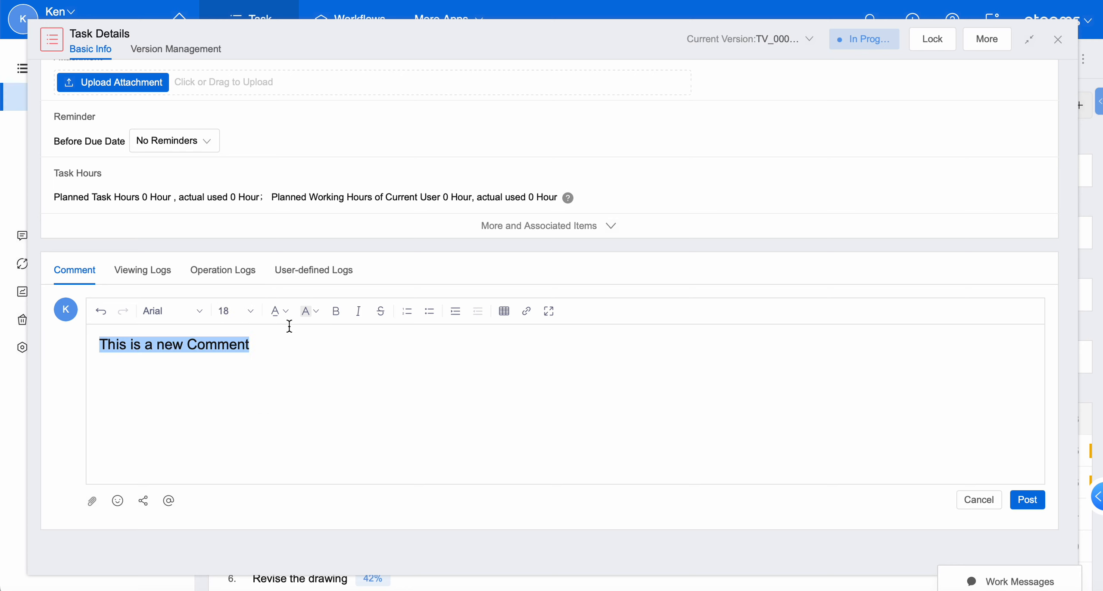
# - Make the comment text green and bold
pyautogui.click(284, 318)
pyautogui.click(306, 365)
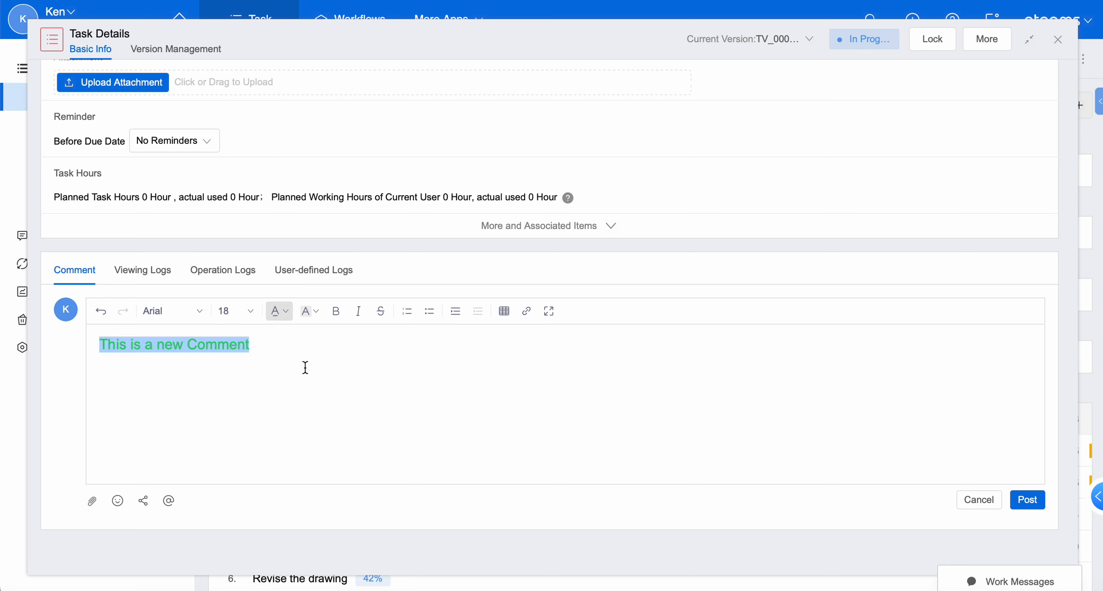
pyautogui.click(336, 311)
pyautogui.click(341, 338)
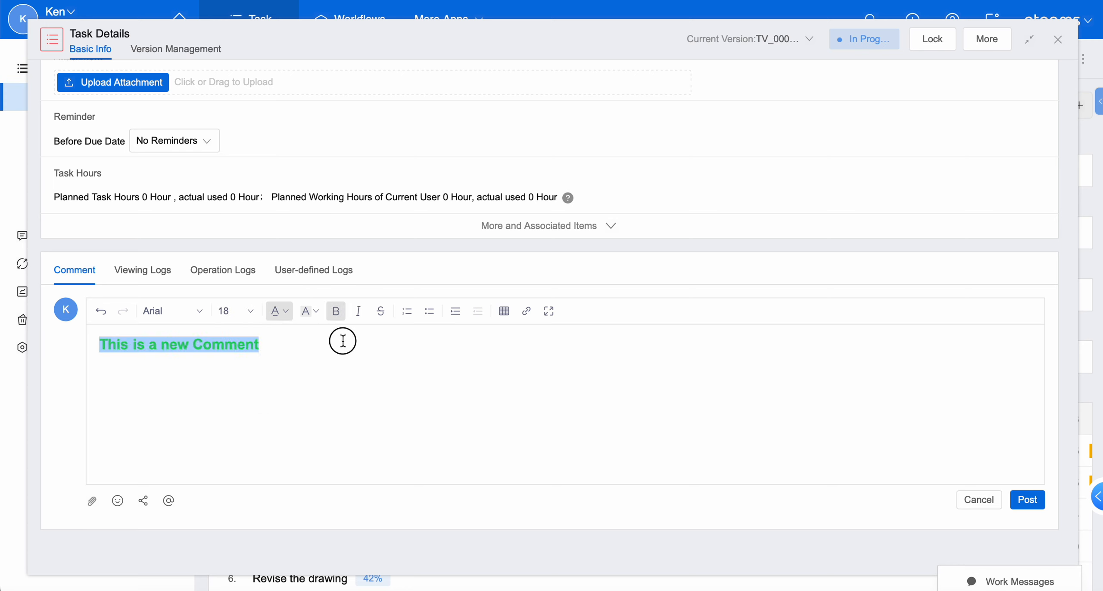
# - Insert a table of two columns and three rows below the comment text, with the headers "Item" and "Description"
pyautogui.click(505, 312)
pyautogui.click(619, 466)
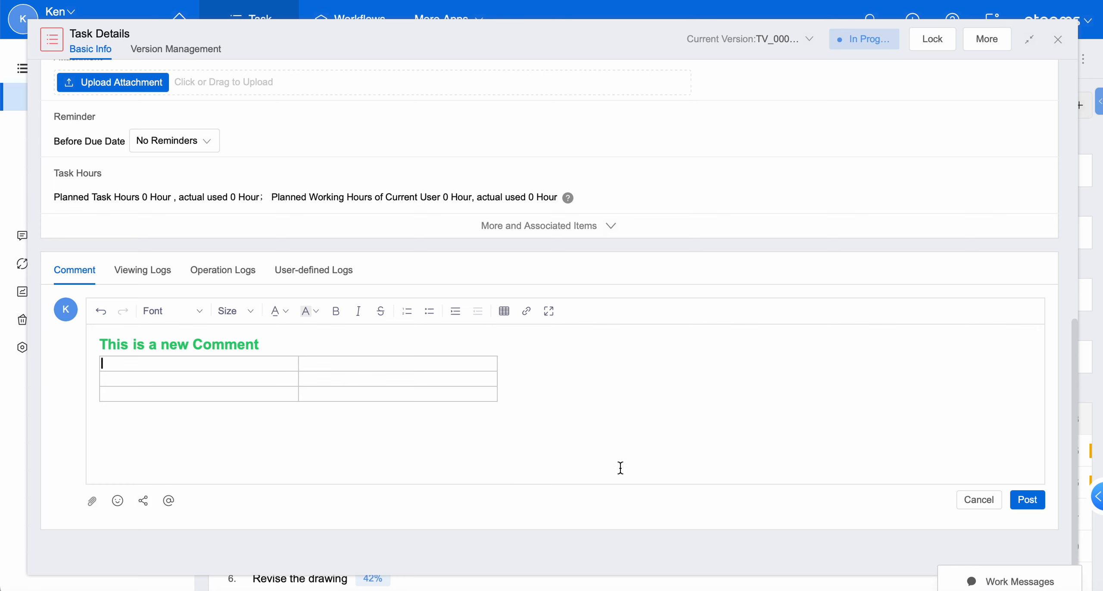
pyautogui.write('Item')
pyautogui.click(397, 360)
pyautogui.write('Description')
# - Check the comment in the full-screen editor, and post it to the task before closing the details
pyautogui.click(552, 312)
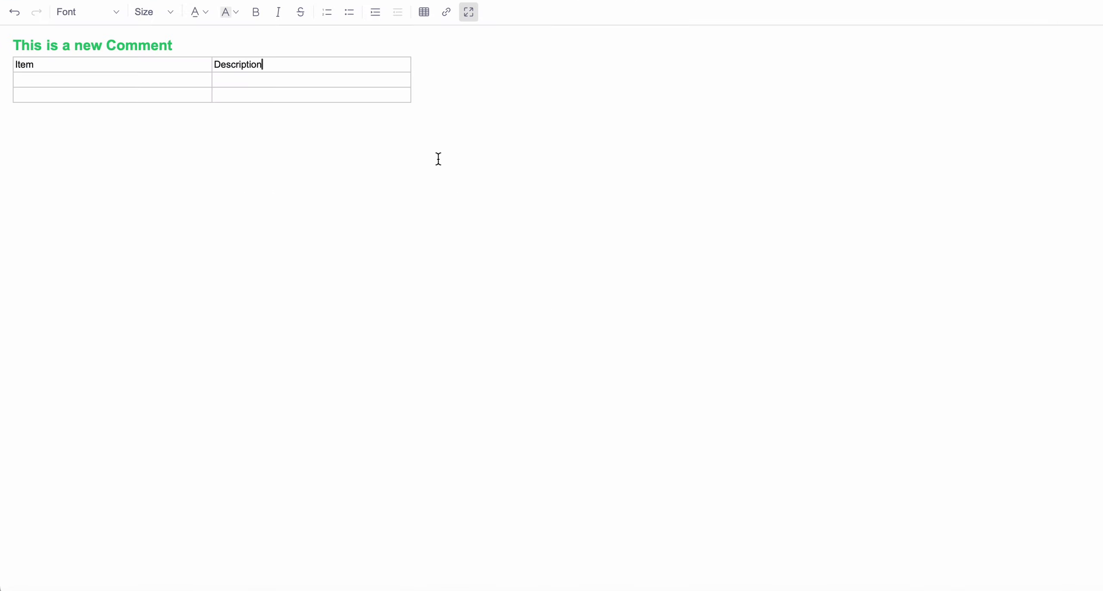
pyautogui.click(469, 19)
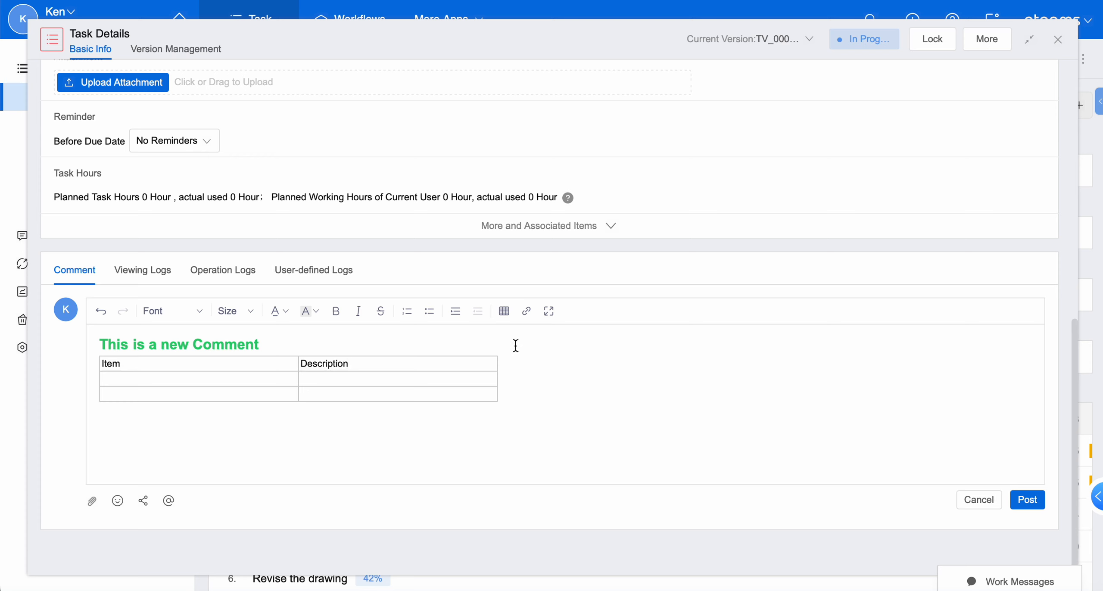
pyautogui.click(1027, 500)
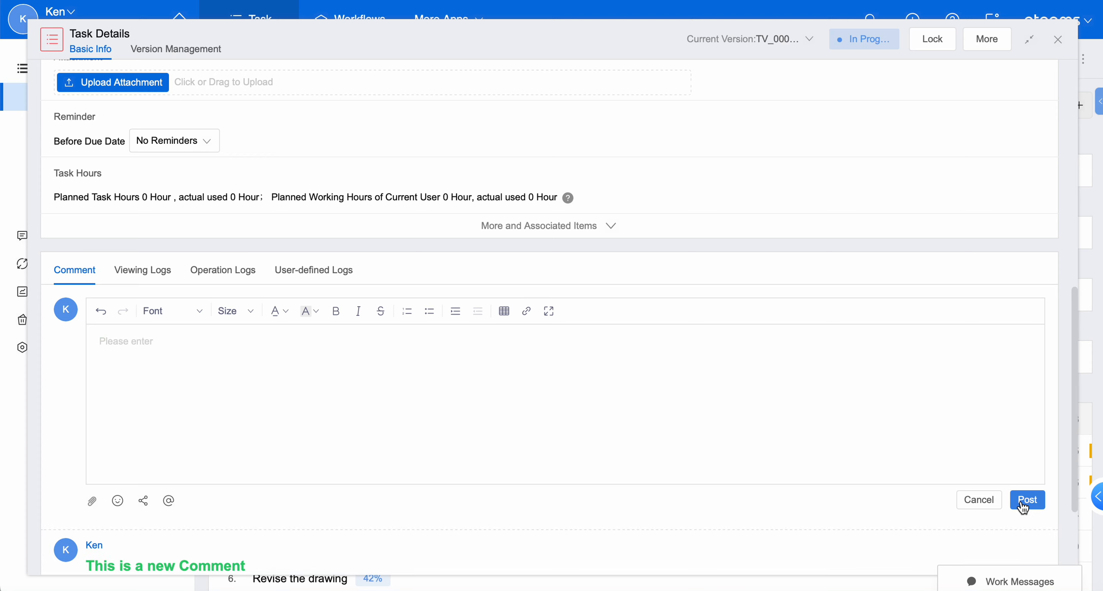
pyautogui.scroll(-3, 561, 438)
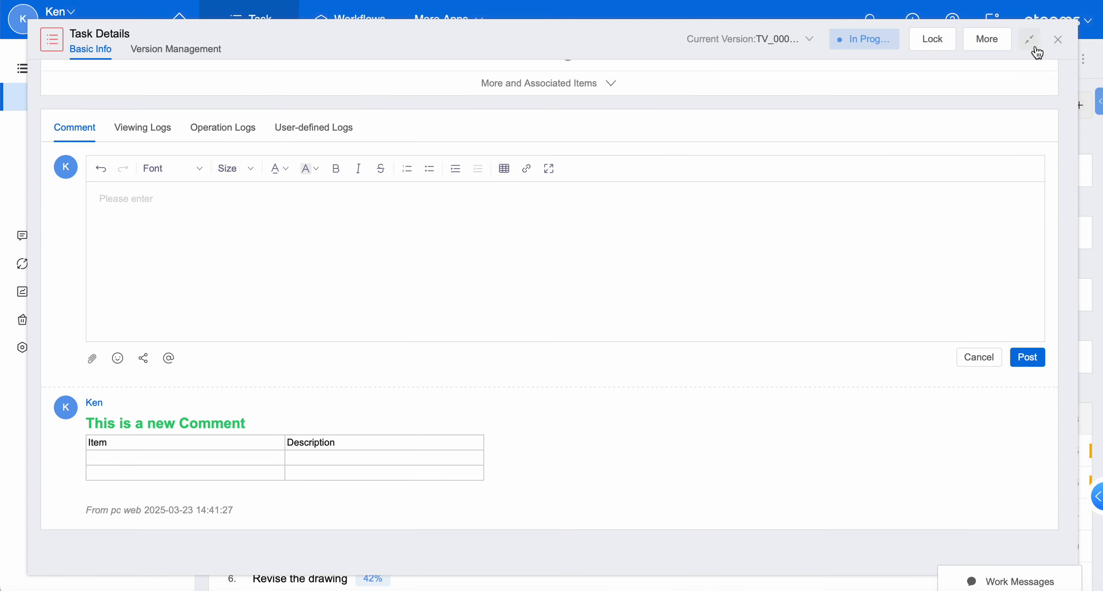
pyautogui.click(1057, 40)
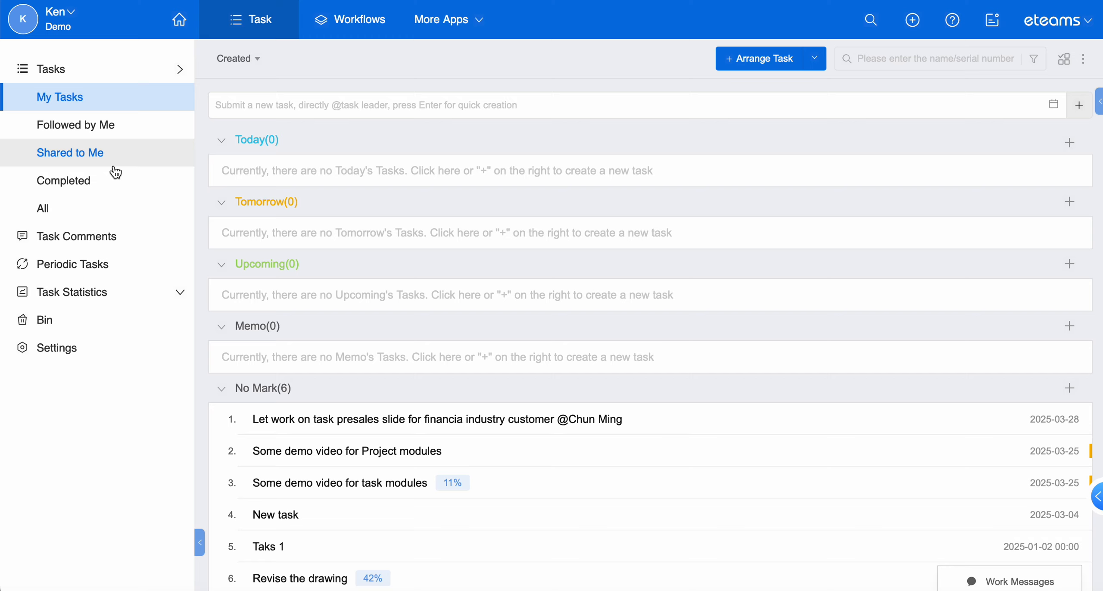
# - Enable Display Task Status in the Basic Settings
pyautogui.click(66, 347)
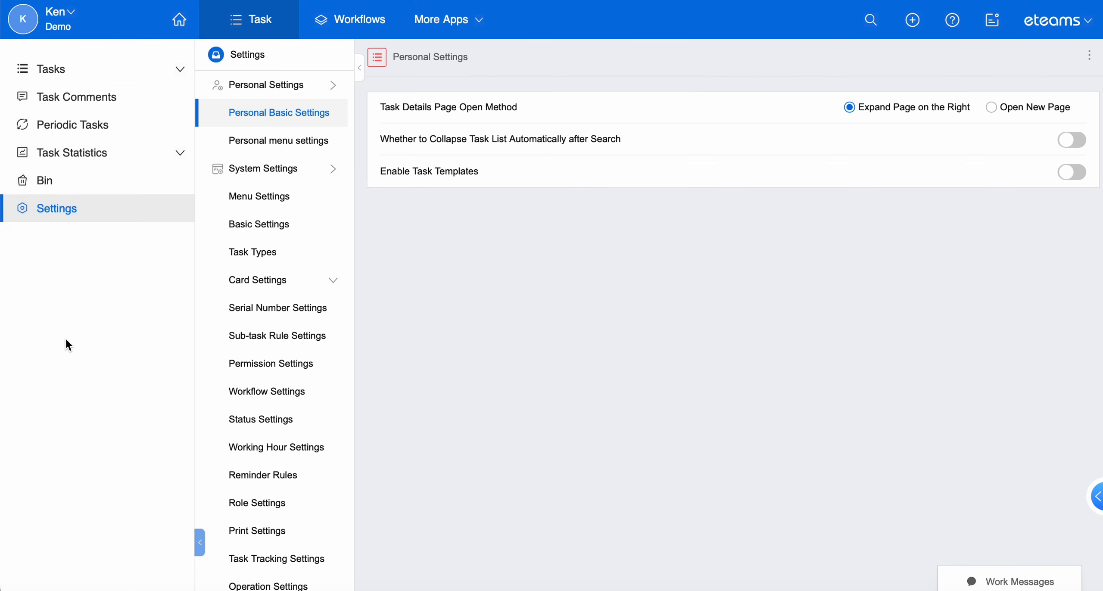
pyautogui.click(264, 223)
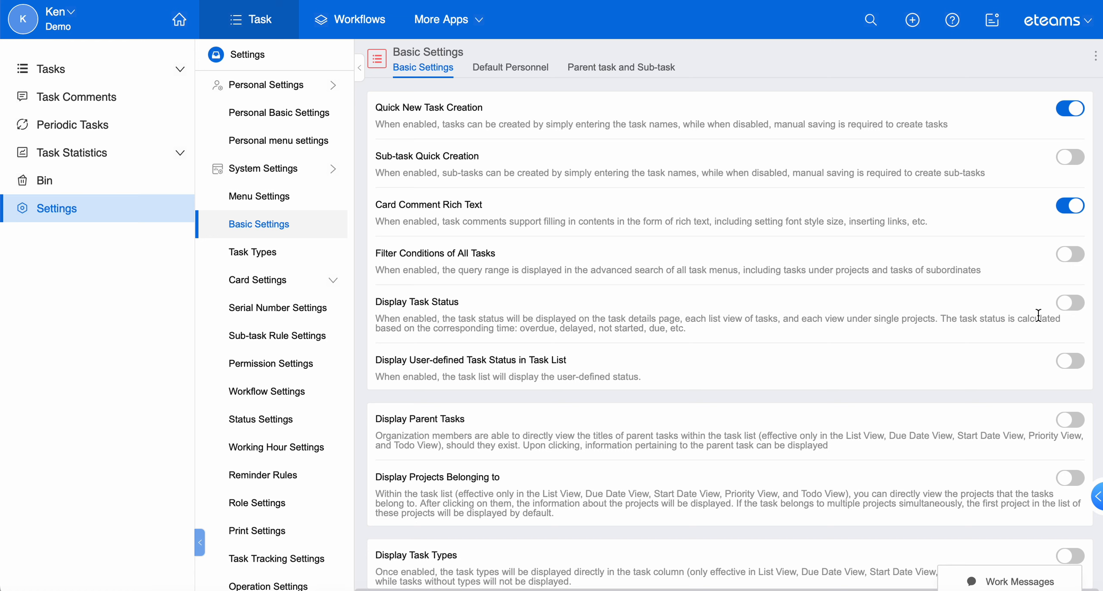
pyautogui.click(1071, 307)
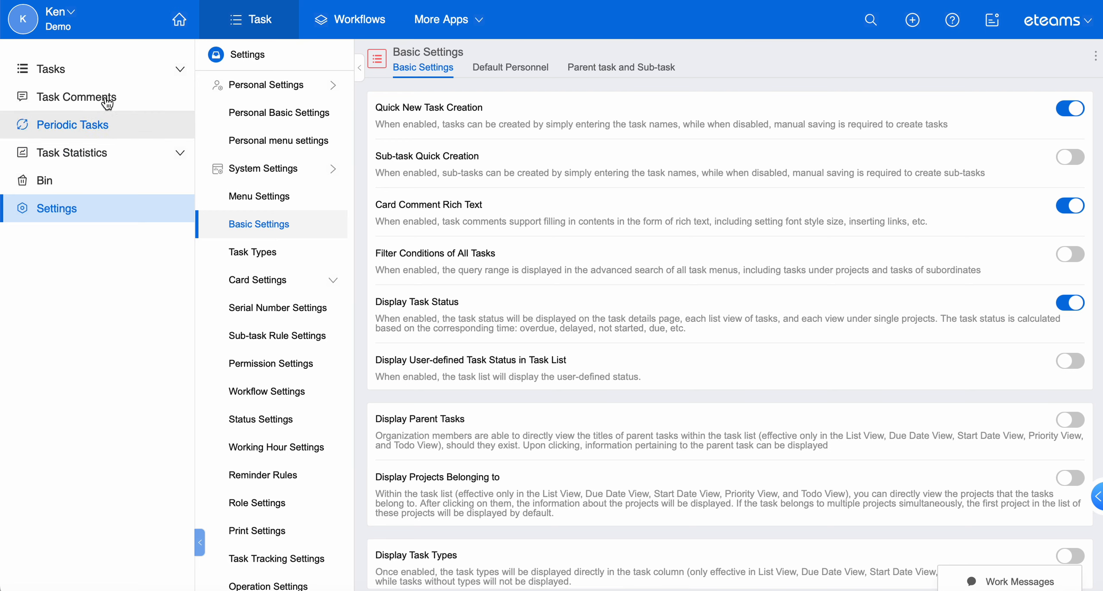
# - Examine the task status labels in the My Tasks list and in the presales slide task's details
pyautogui.click(86, 69)
pyautogui.click(92, 98)
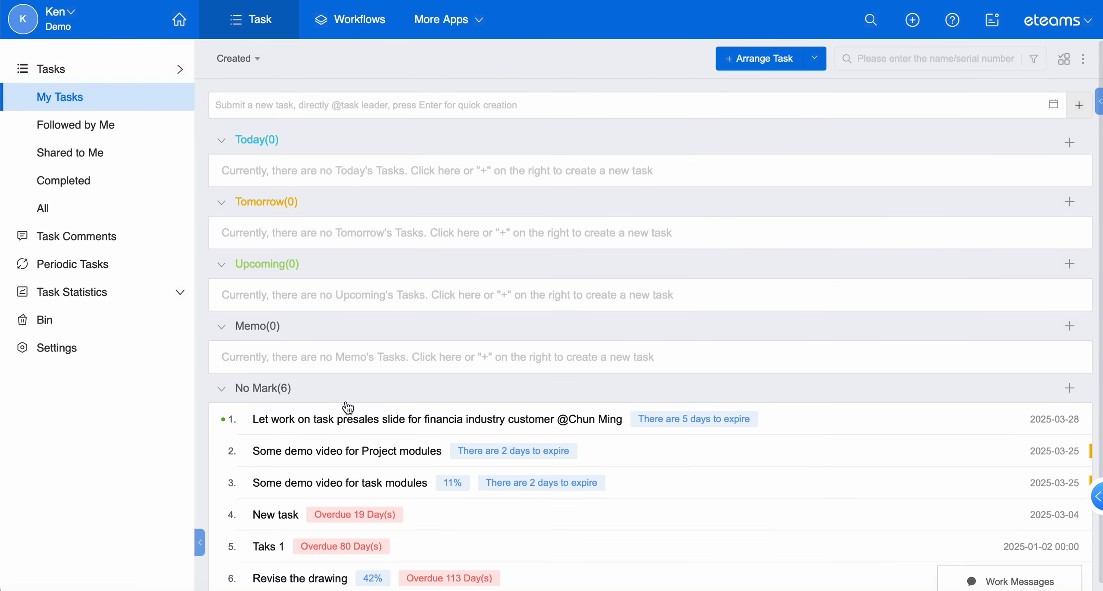
pyautogui.scroll(-1, 383, 487)
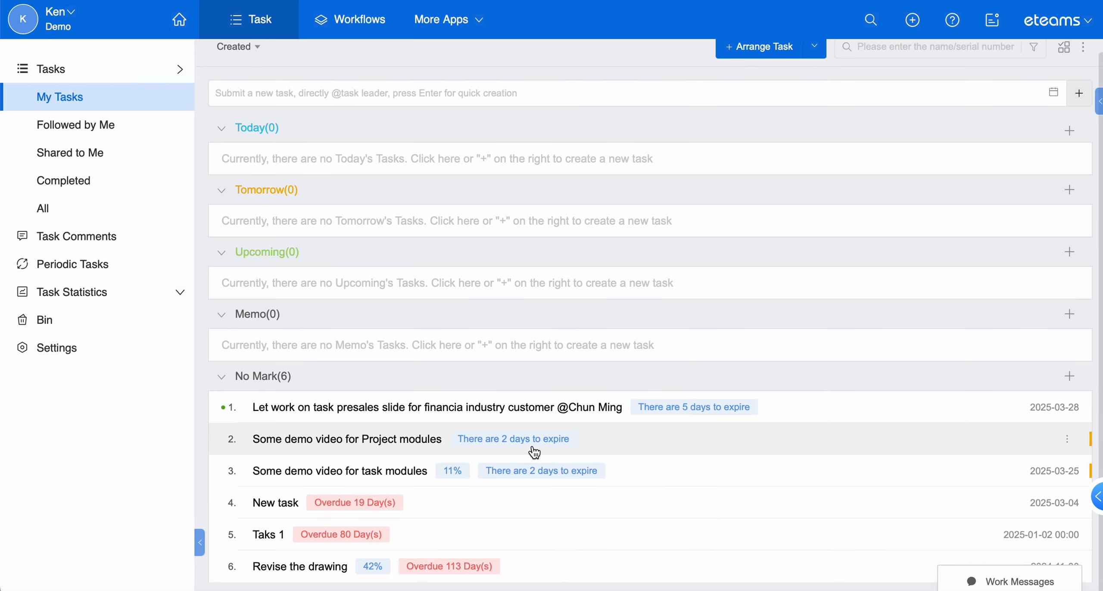
pyautogui.click(366, 409)
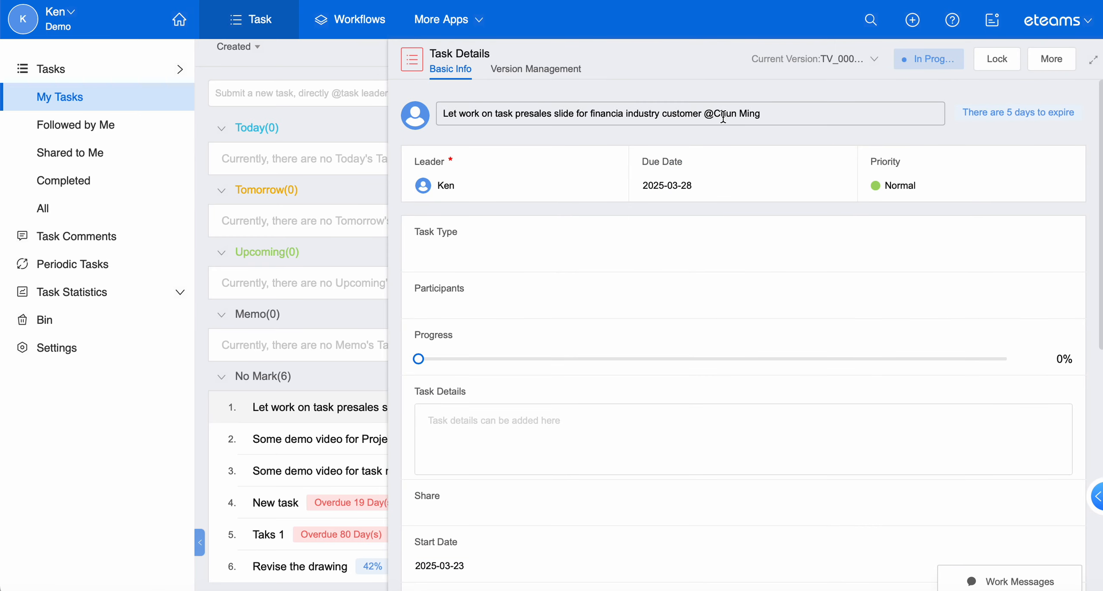
pyautogui.moveTo(968, 112); pyautogui.dragTo(1084, 123)
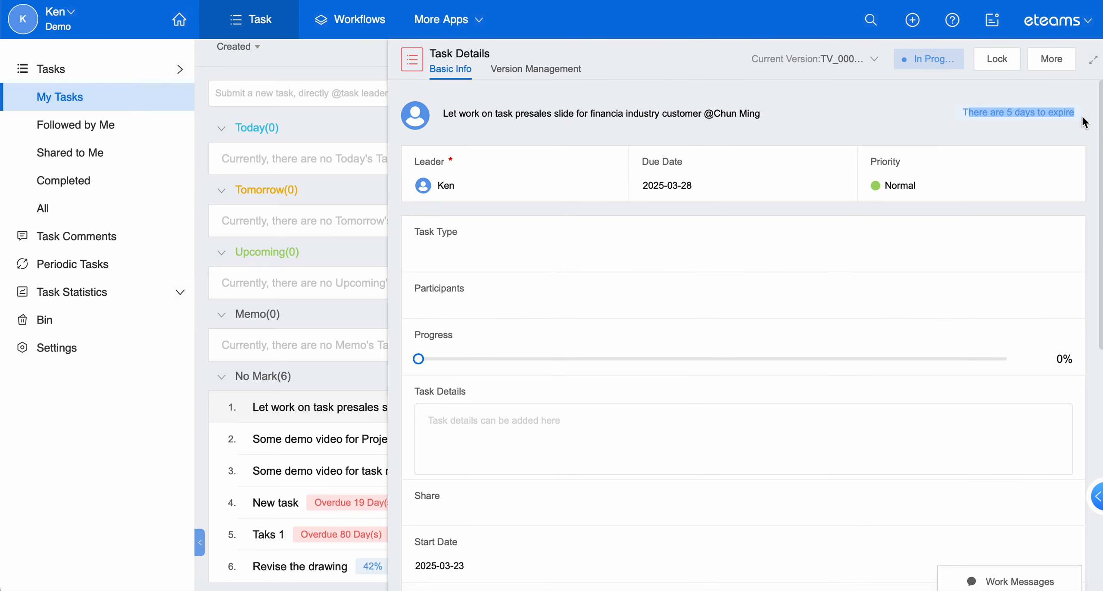
# - Review the task display and quick-creation options in the system's Basic Settings
pyautogui.click(50, 349)
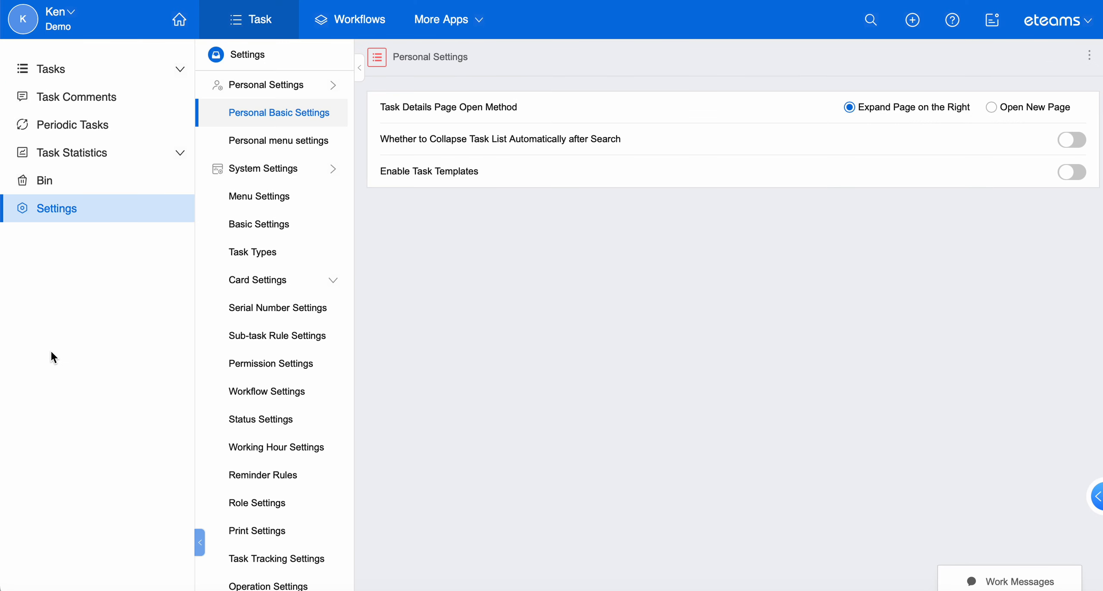
pyautogui.click(243, 225)
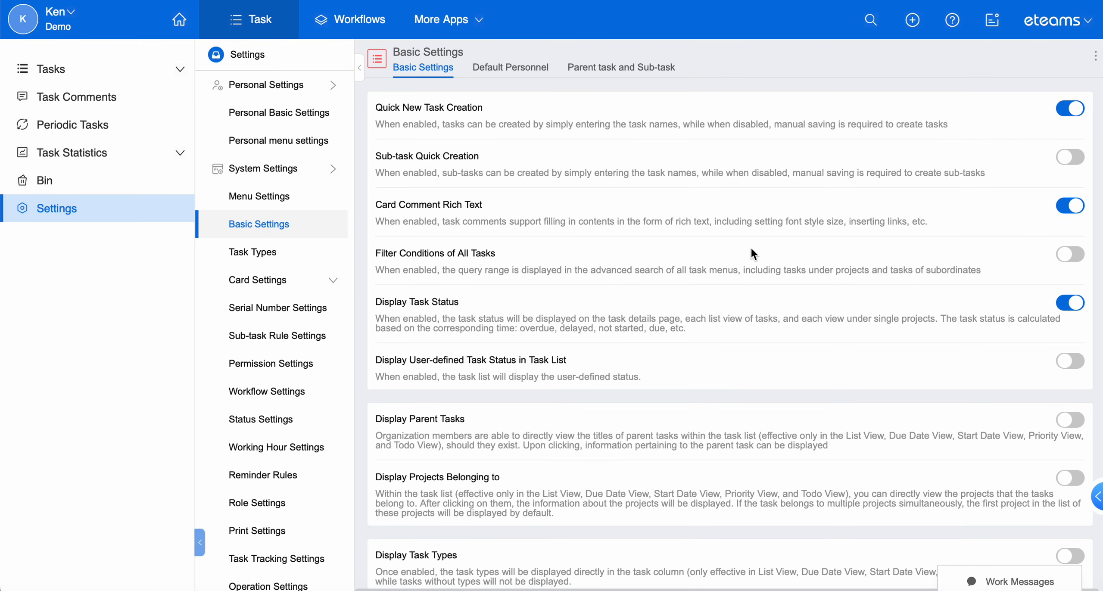
pyautogui.scroll(-1, 751, 247)
pyautogui.scroll(-2, 751, 247)
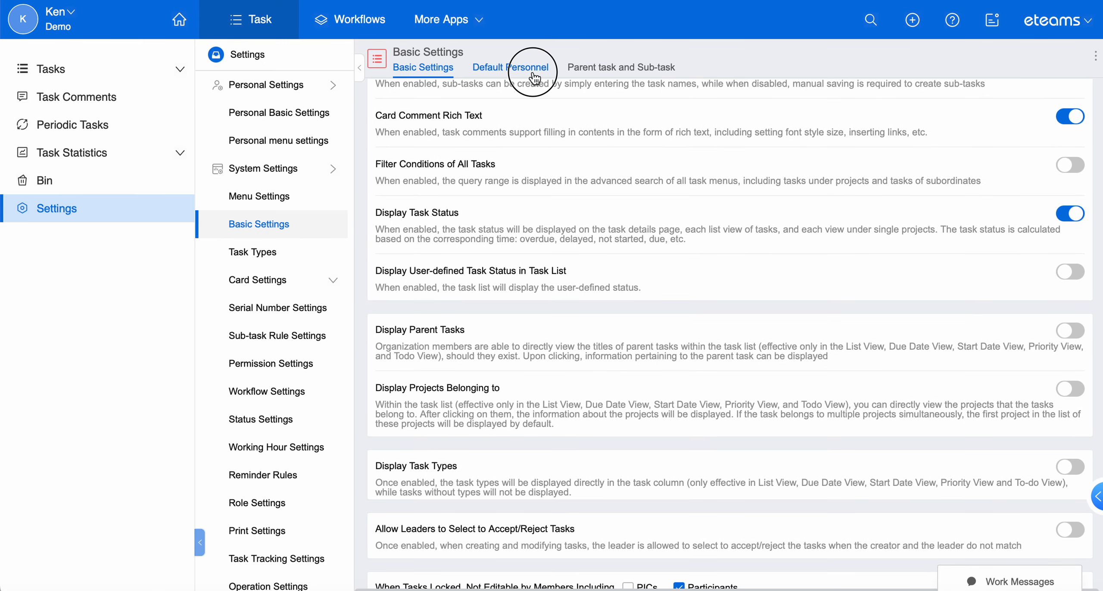
# - Examine the new-rule form for default participants, close it unsaved, and check the parent task and sub-task options
pyautogui.click(519, 69)
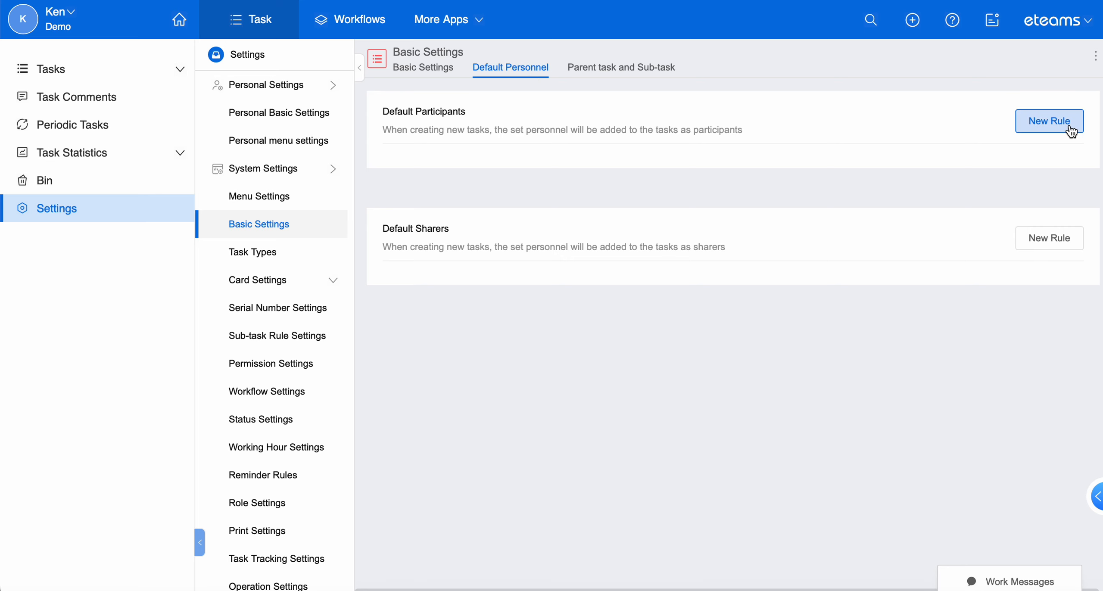
pyautogui.click(1051, 127)
pyautogui.click(578, 169)
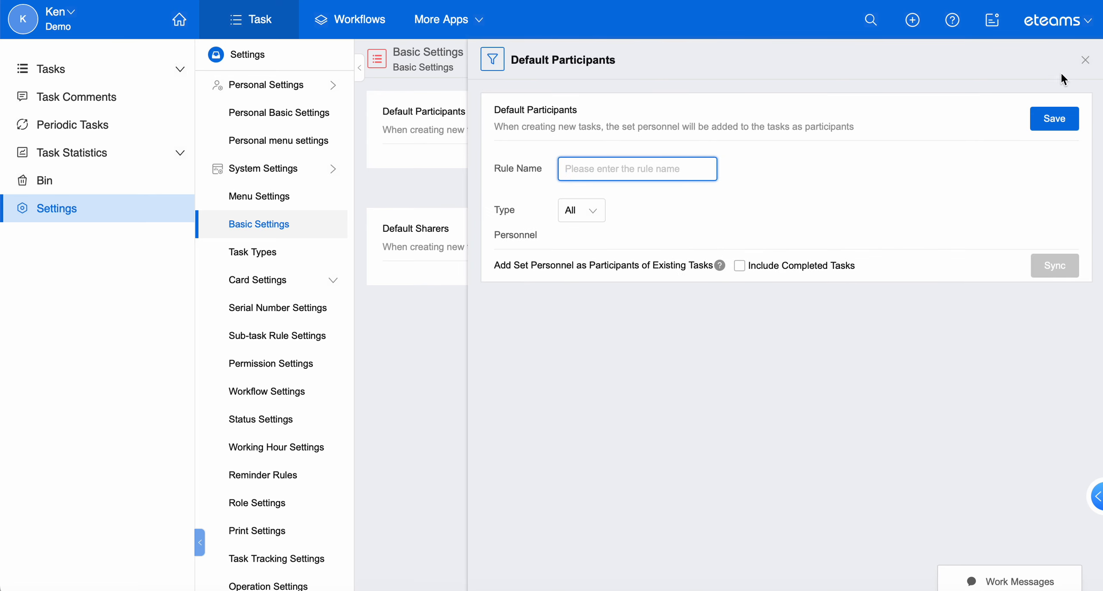
pyautogui.click(1086, 60)
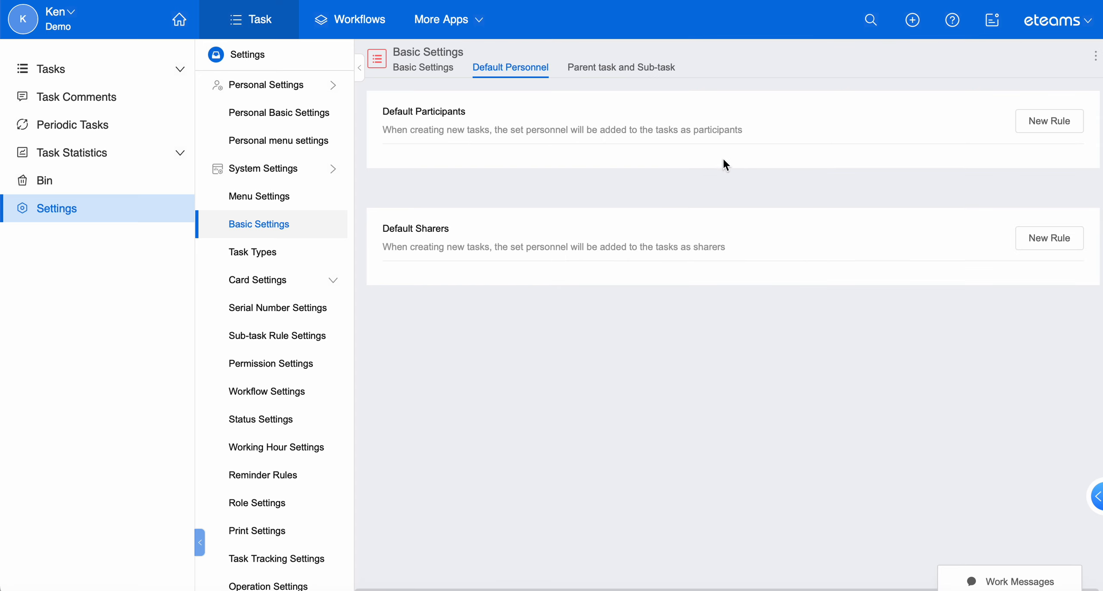
pyautogui.click(646, 77)
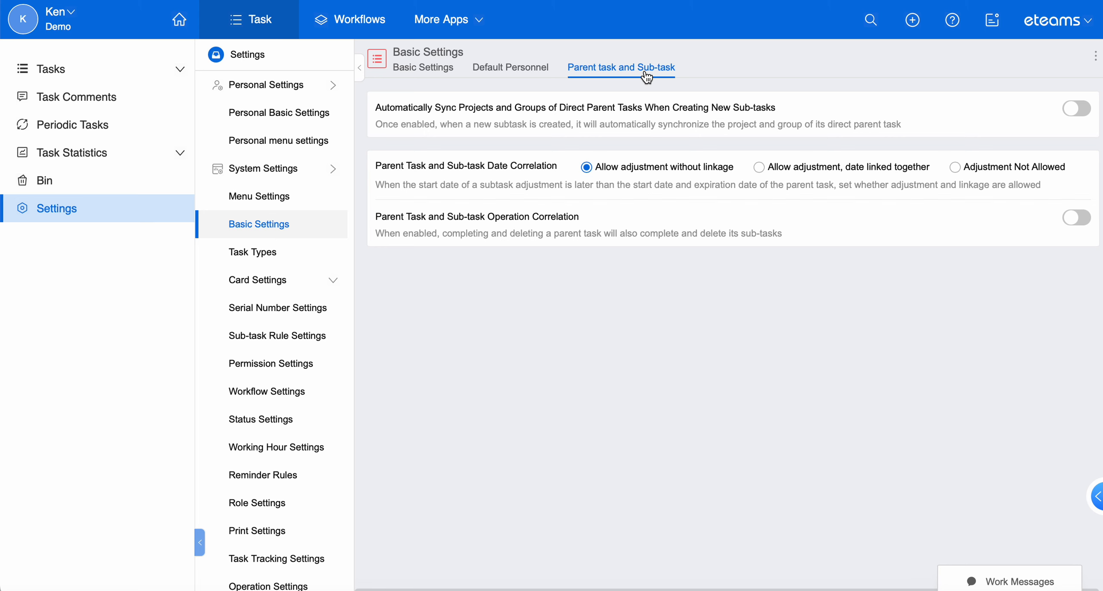
# - Open the Task Types settings and enter a new task type named "IT Project"
pyautogui.click(282, 254)
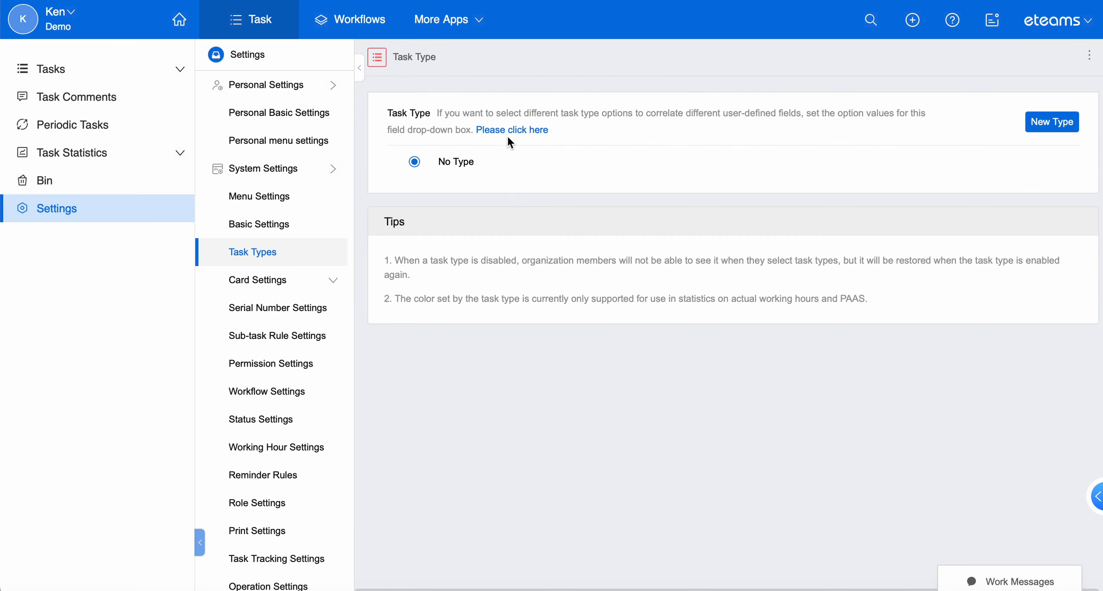
pyautogui.click(1067, 124)
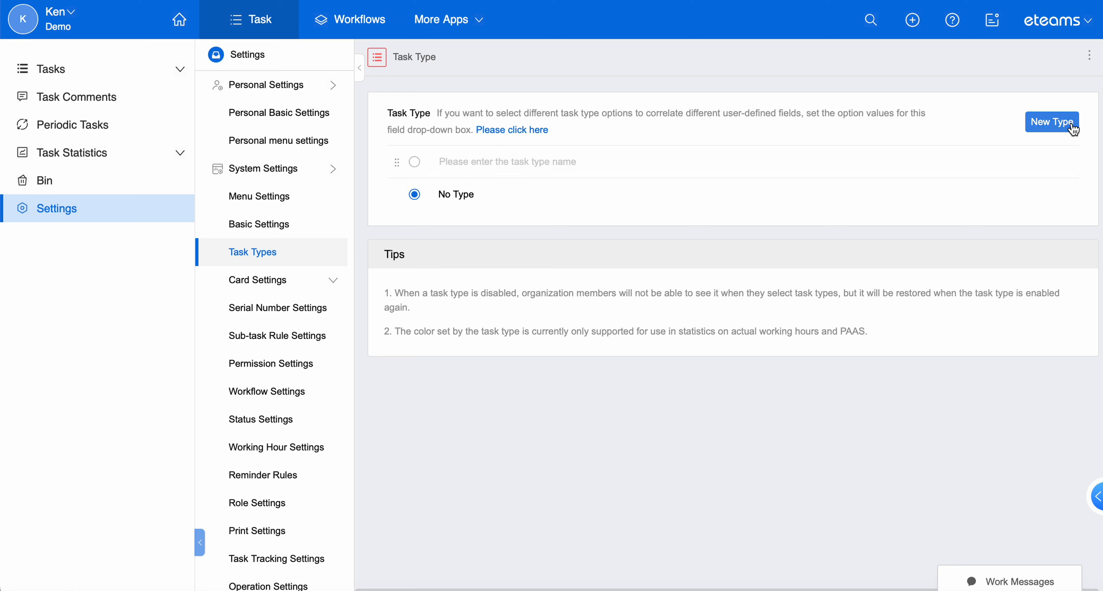
pyautogui.press('capslock')
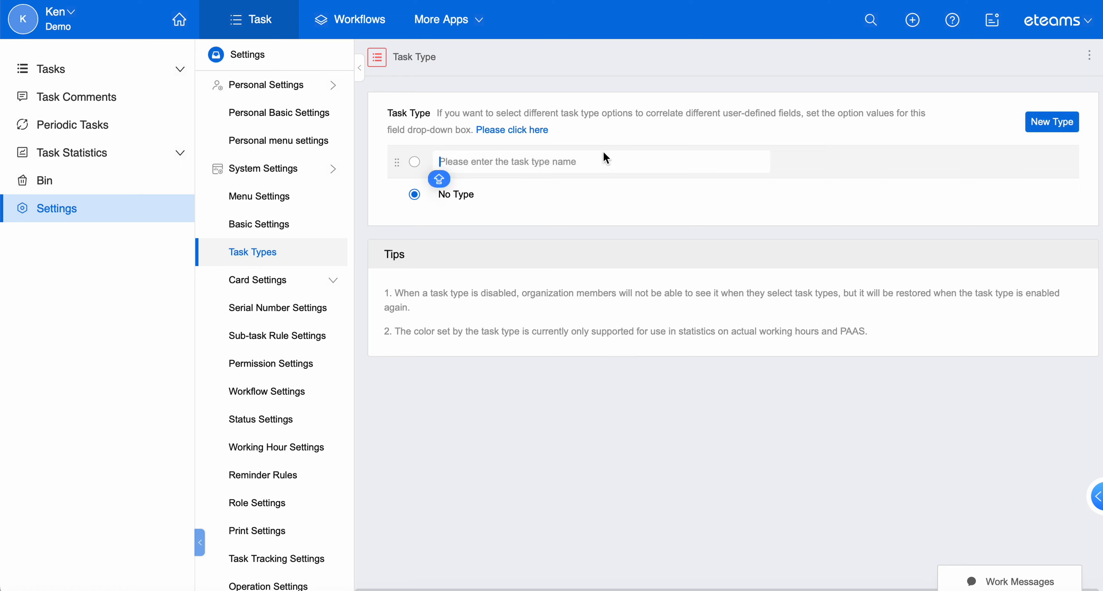
pyautogui.write('IT Project')
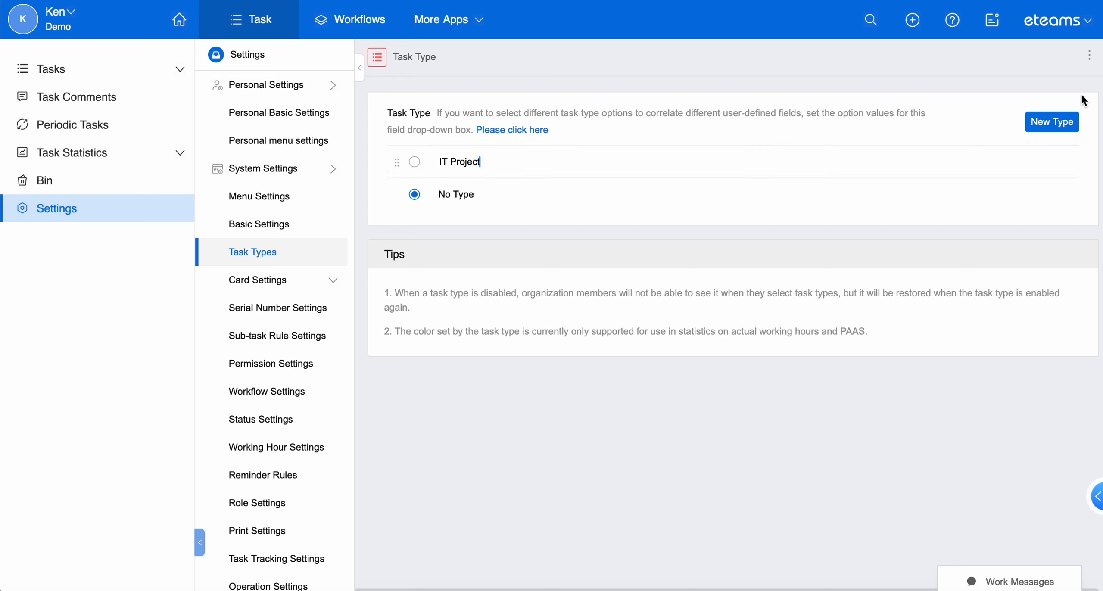
# - Start another new task type, shorten its name to "MarketingProje", and save it
pyautogui.click(1062, 123)
pyautogui.press('capslock')
pyautogui.write('Marketin')
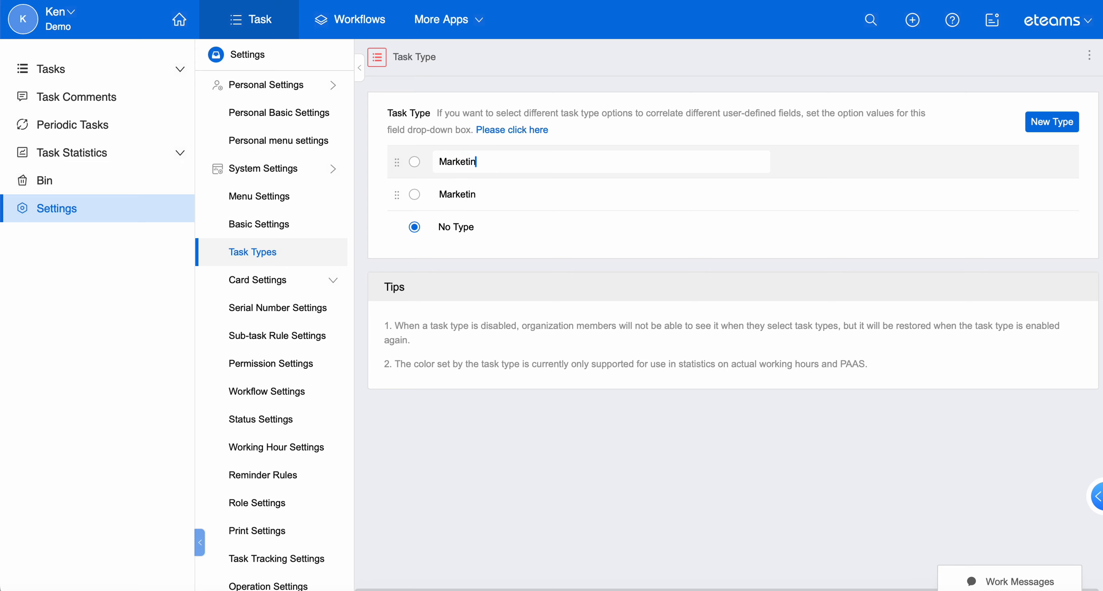
pyautogui.write('roje')
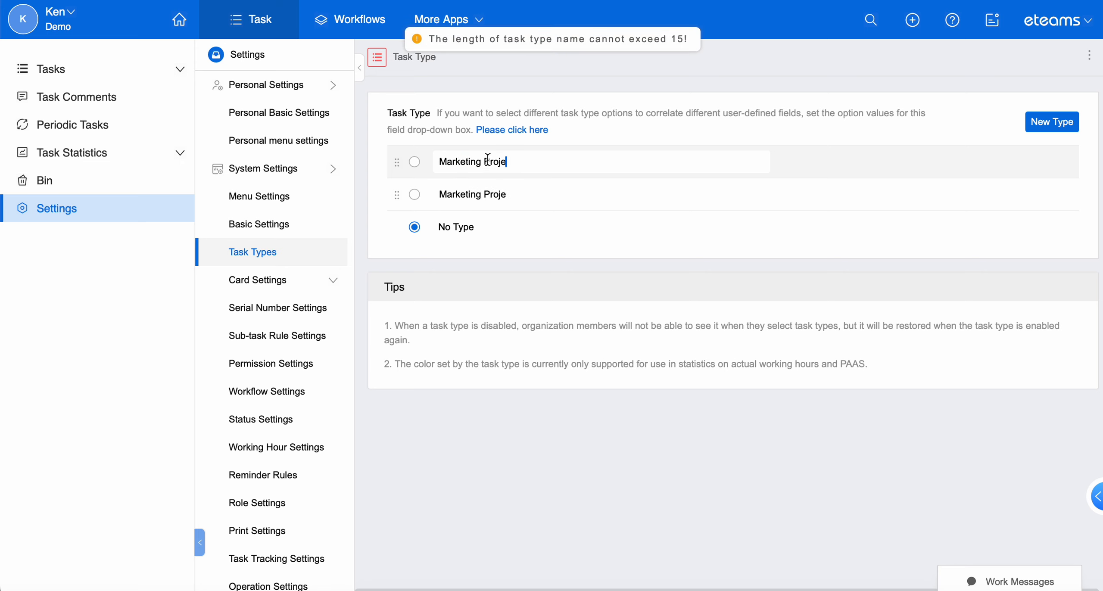
pyautogui.press('BackSpace')
pyautogui.press('BackSpace')
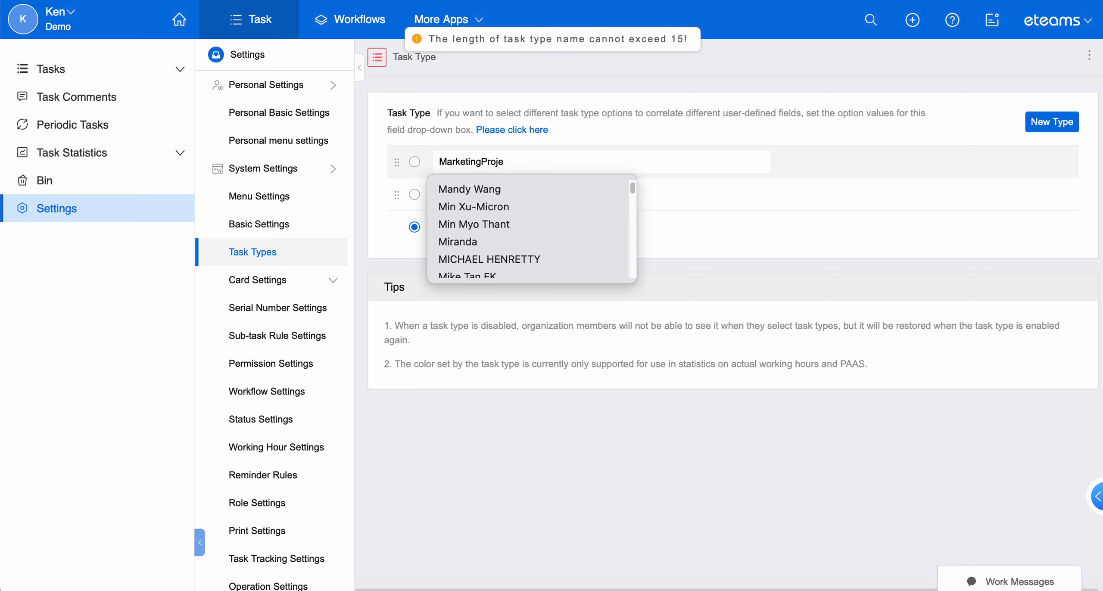
pyautogui.write('g')
pyautogui.click(522, 193)
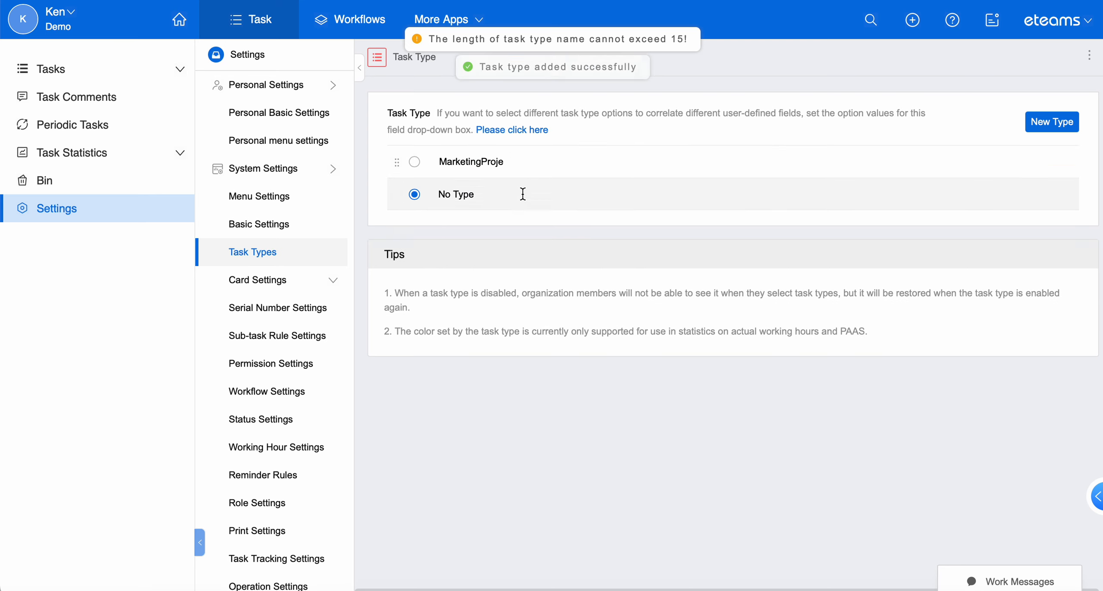
# - Add a new task type named ITProject
pyautogui.click(1052, 122)
pyautogui.write('IT Proje')
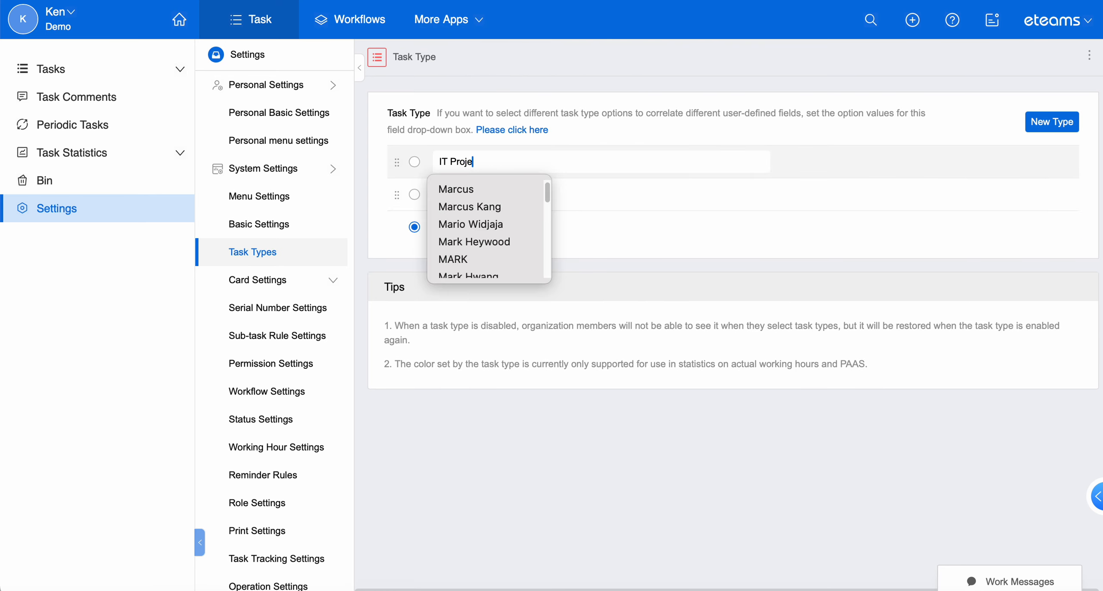
pyautogui.write('ct')
pyautogui.click(452, 160)
pyautogui.press('BackSpace')
pyautogui.press('Return')
# - Add another task type named Normal
pyautogui.click(1052, 122)
pyautogui.click(467, 162)
pyautogui.write('Normal')
pyautogui.press('Return')
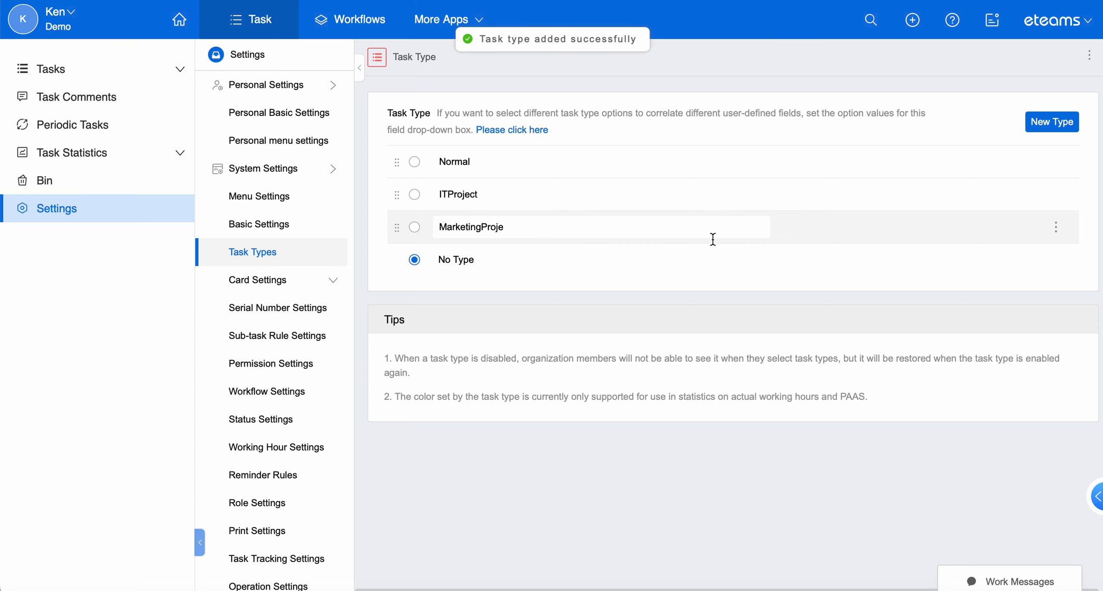
# - Open the presales slide task in My Tasks and set its task type to Normal
pyautogui.click(140, 71)
pyautogui.click(128, 91)
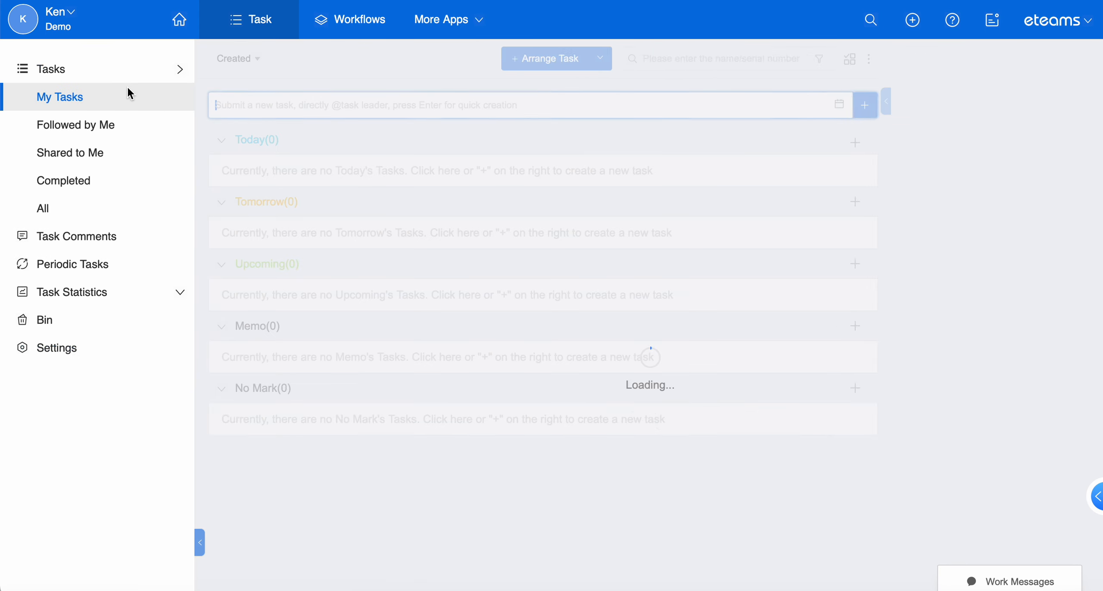
pyautogui.click(372, 429)
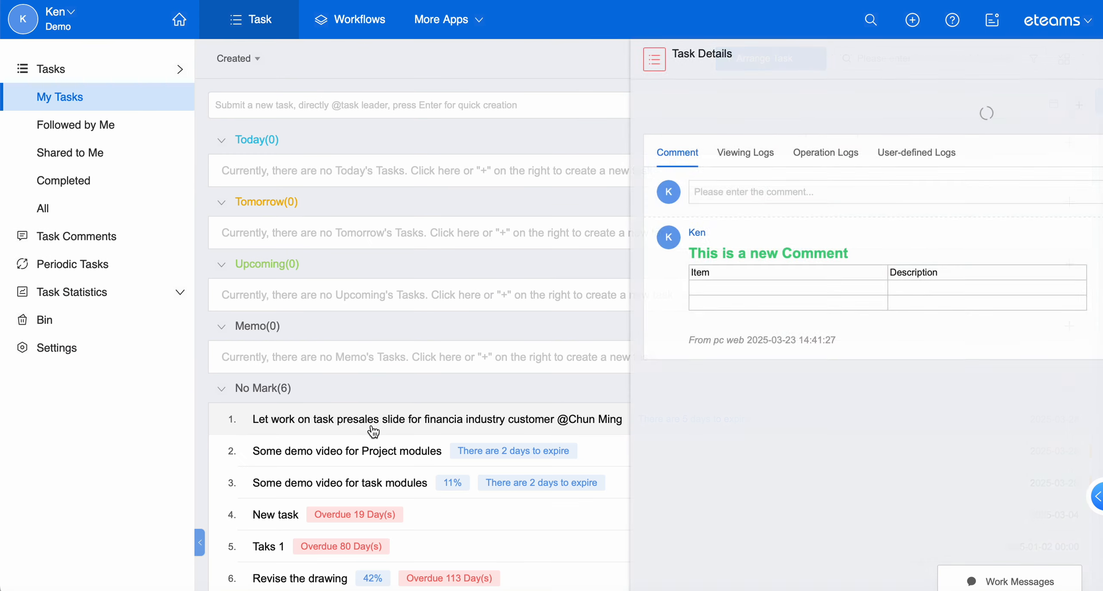
pyautogui.click(433, 257)
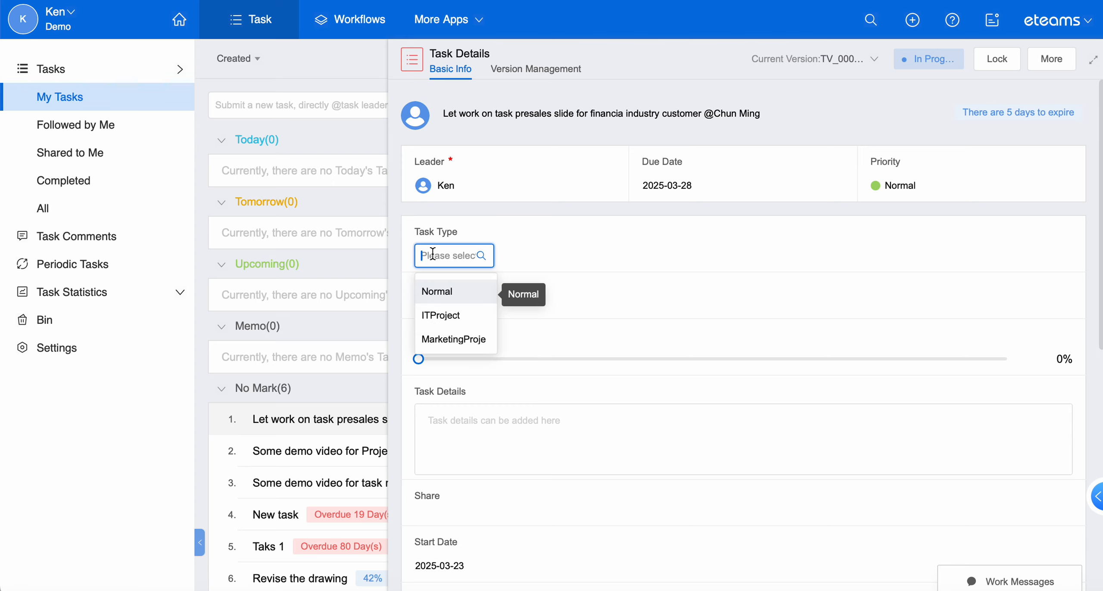
pyautogui.click(444, 294)
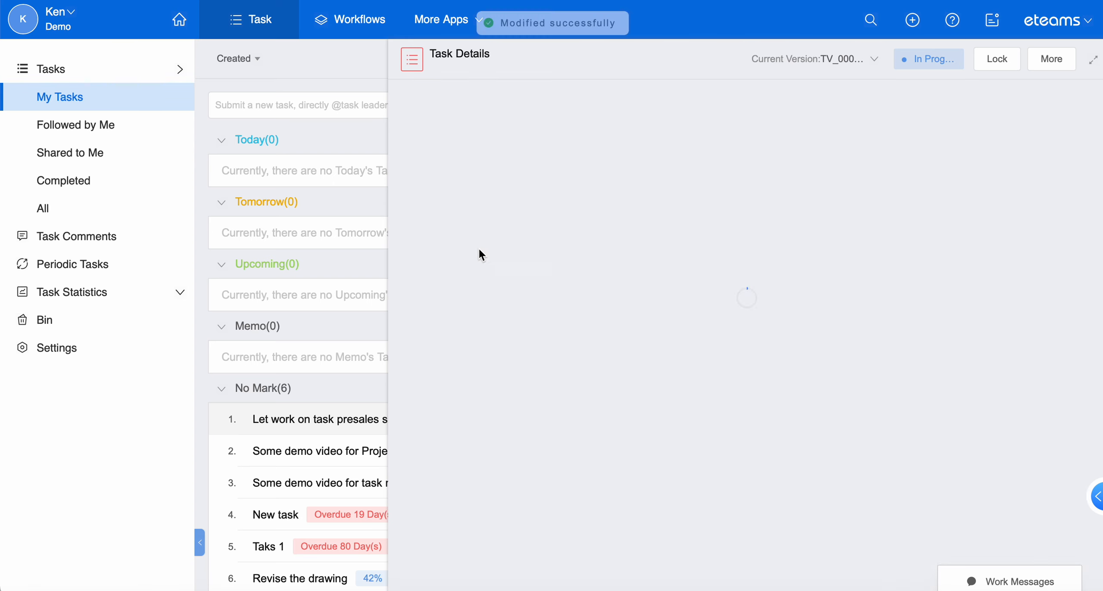
# - Clear the presales slide task's type, set it to ITProject and close the task details
pyautogui.click(452, 256)
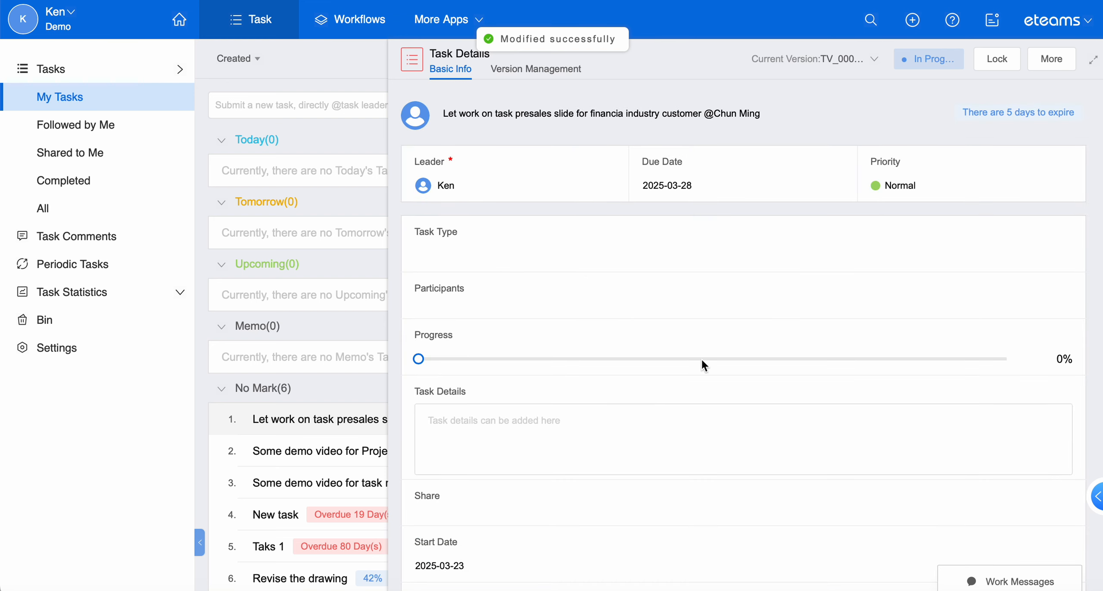
pyautogui.click(428, 259)
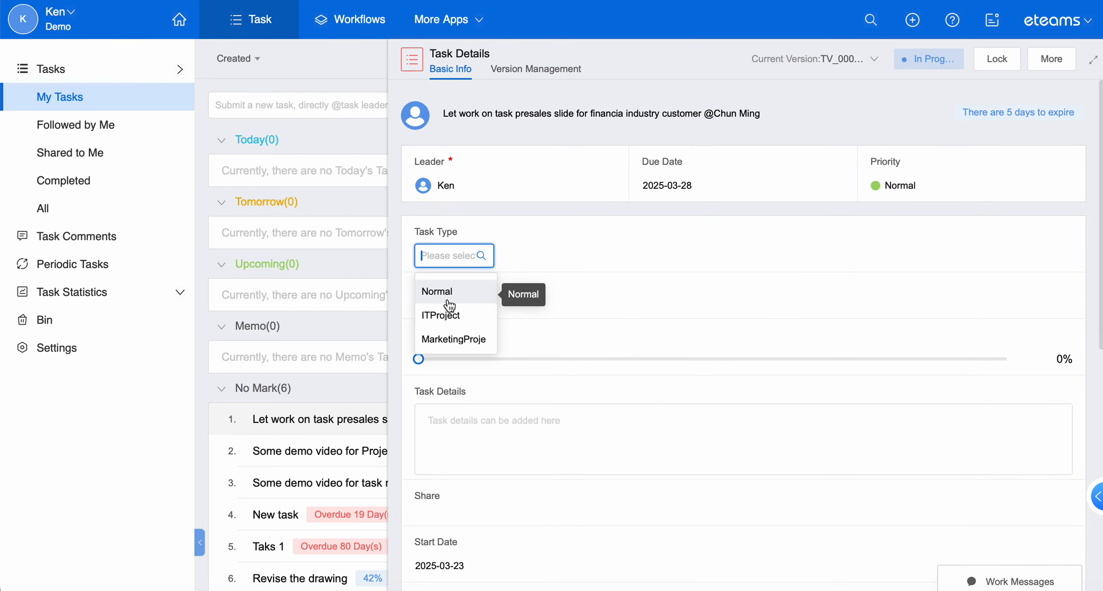
pyautogui.click(451, 317)
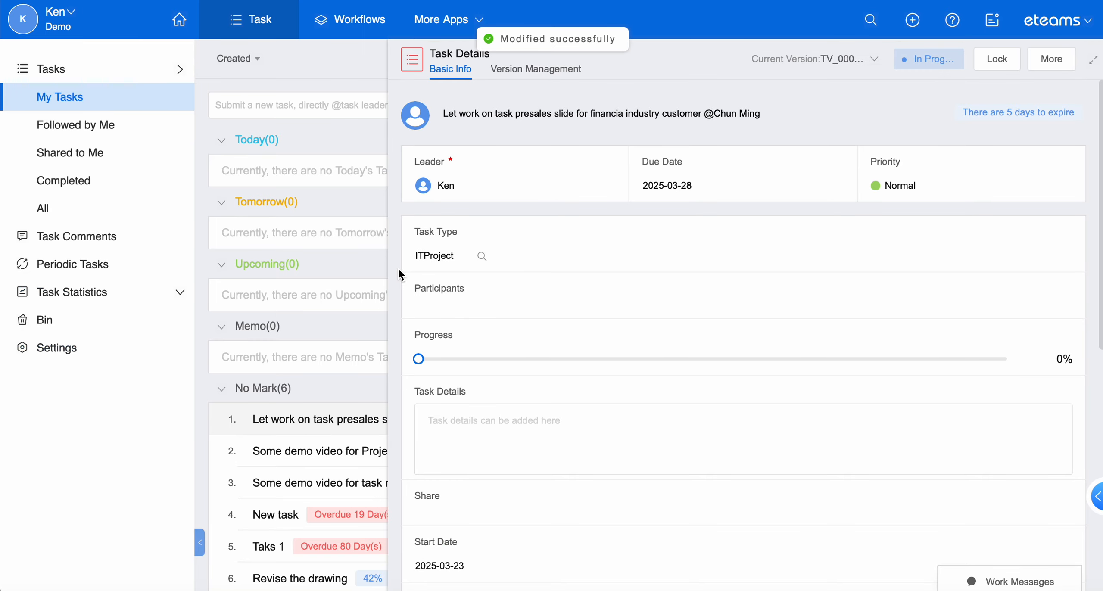
pyautogui.click(147, 413)
# - Open the filter of the My Tasks list and check which conditions it offers
pyautogui.click(1031, 61)
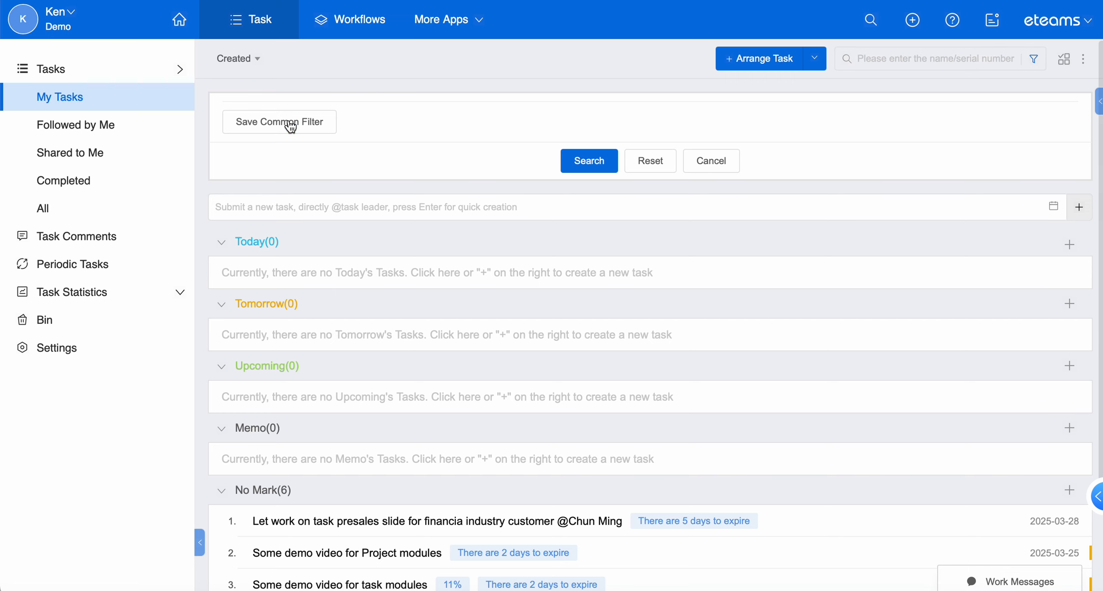
pyautogui.scroll(-1, 422, 131)
pyautogui.scroll(1, 421, 132)
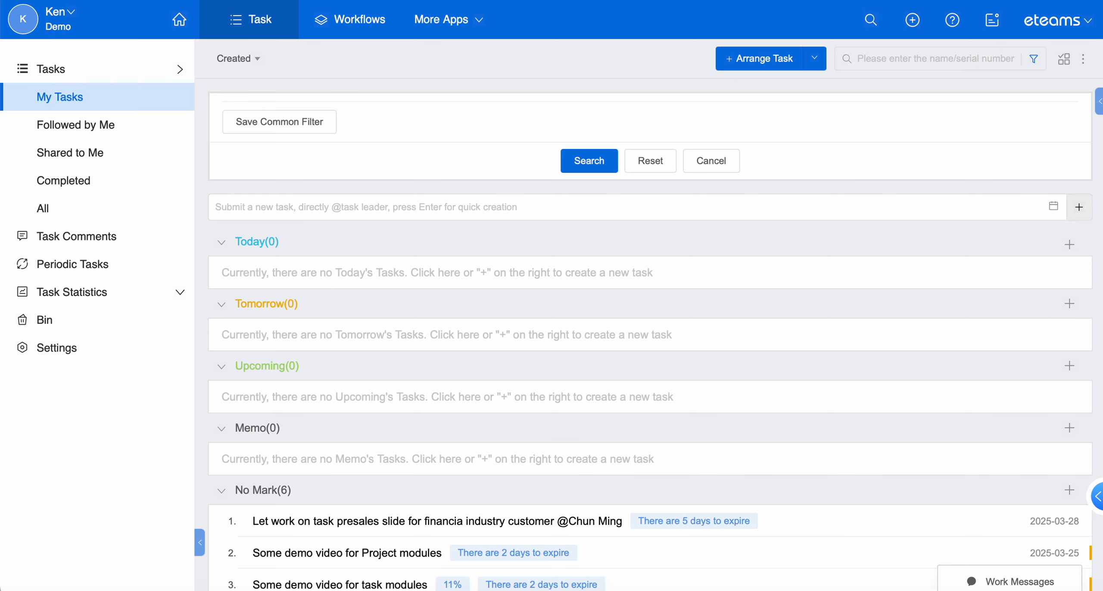
# - Review the new-task card fields of the Normal task type in the card field settings
pyautogui.click(35, 350)
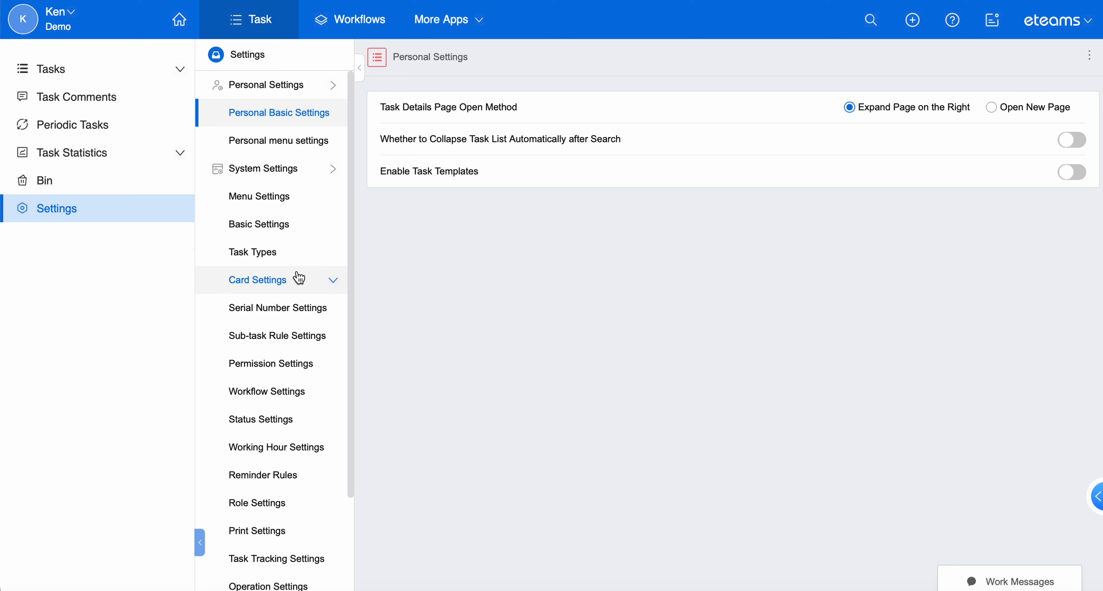
pyautogui.click(299, 278)
pyautogui.click(293, 308)
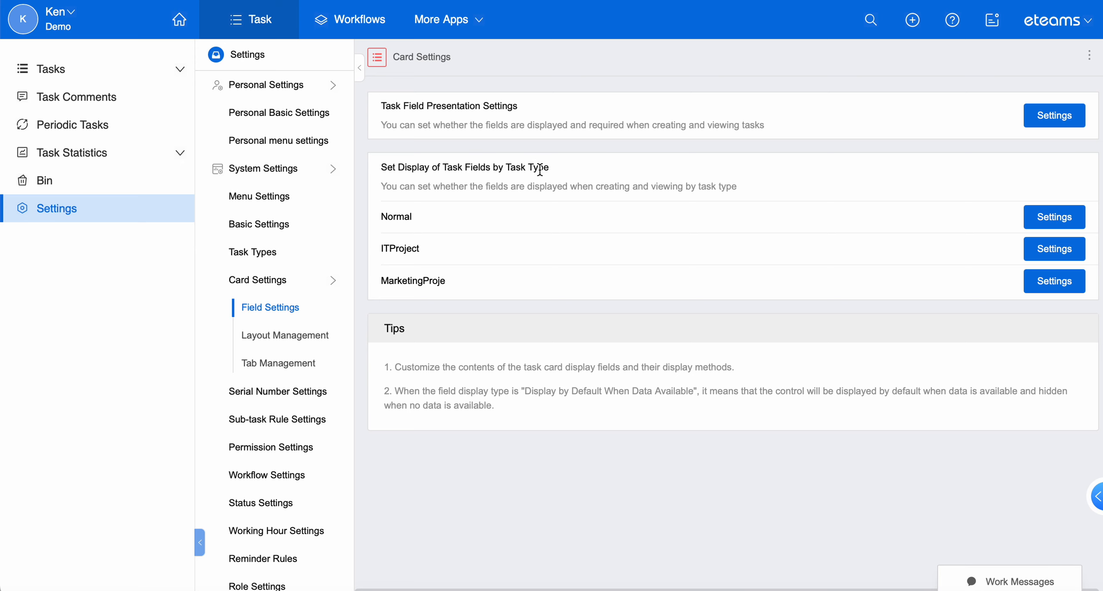
pyautogui.click(1054, 217)
pyautogui.scroll(-8, 626, 280)
pyautogui.scroll(10, 626, 280)
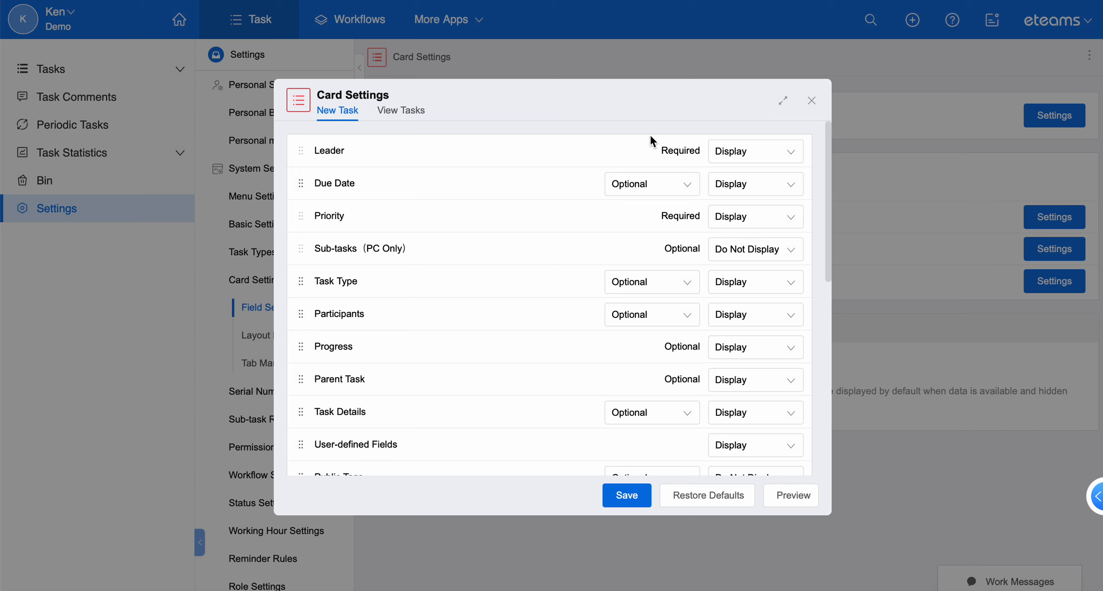
pyautogui.click(812, 101)
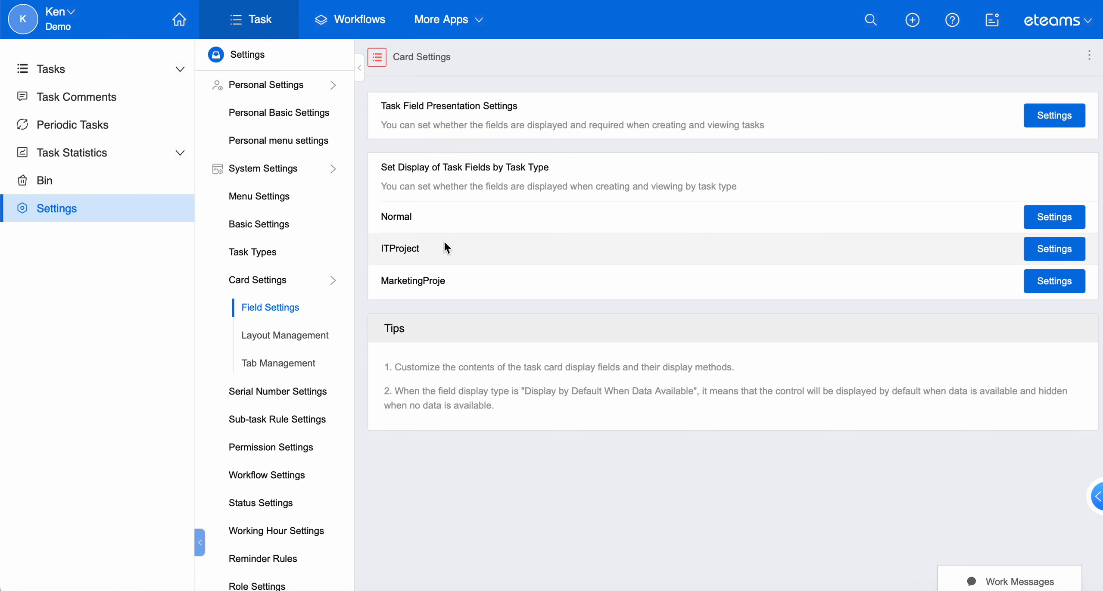
# - Make the Task Type field Required on the Normal type's new-task card and save the card settings
pyautogui.click(1059, 222)
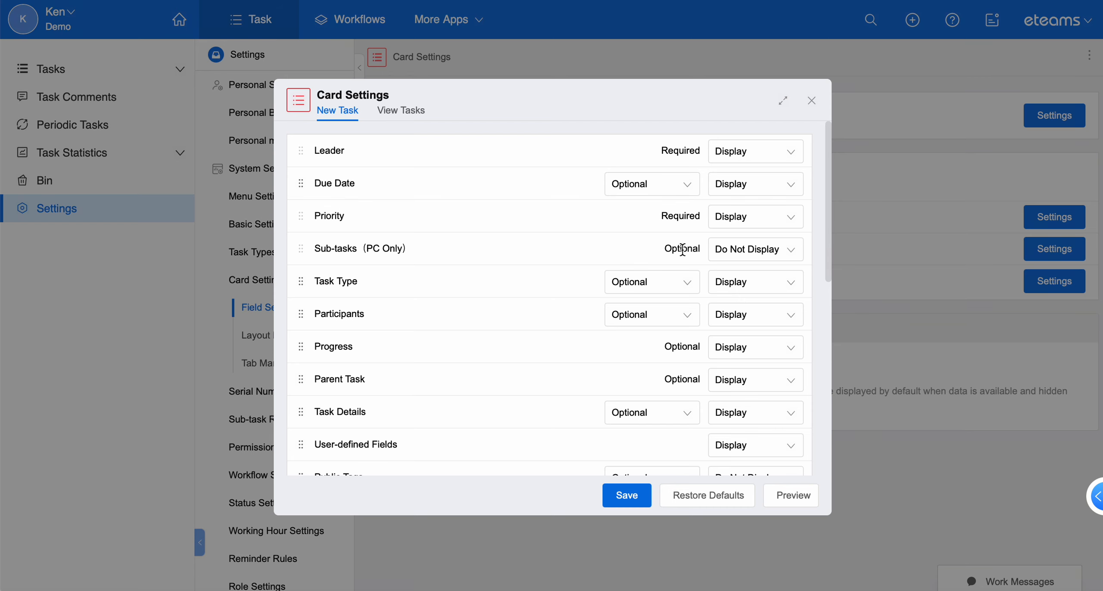
pyautogui.scroll(-1, 690, 288)
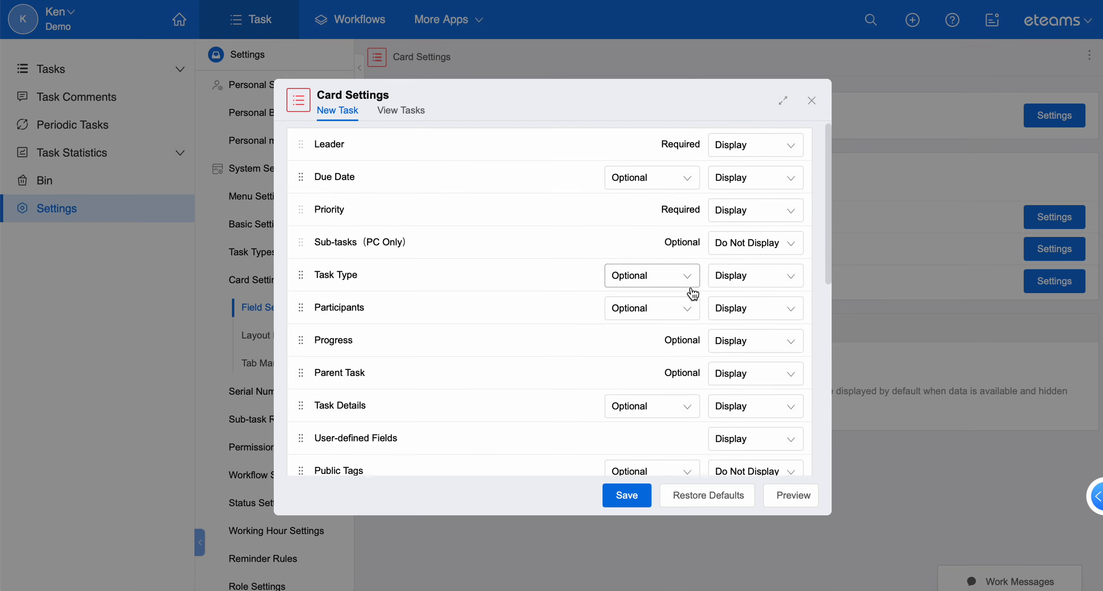
pyautogui.click(728, 273)
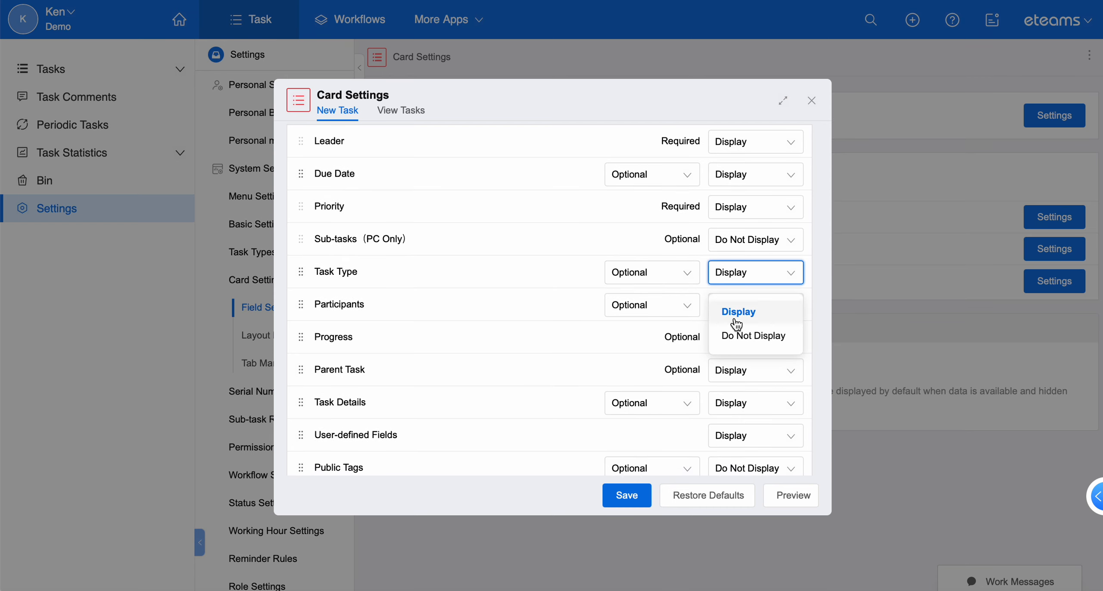
pyautogui.click(676, 283)
pyautogui.click(634, 311)
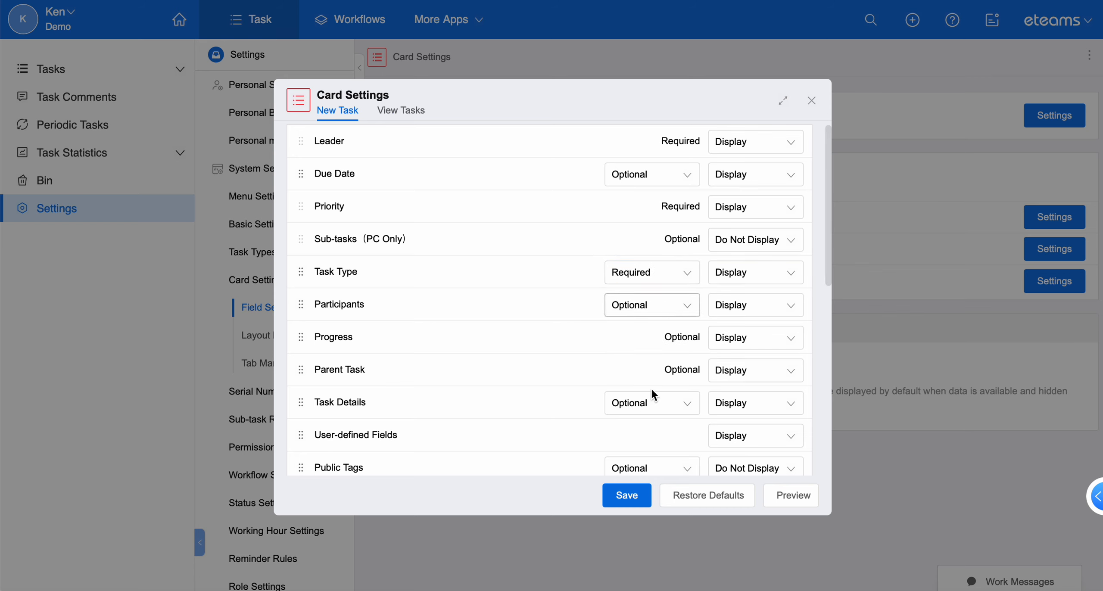
pyautogui.click(627, 508)
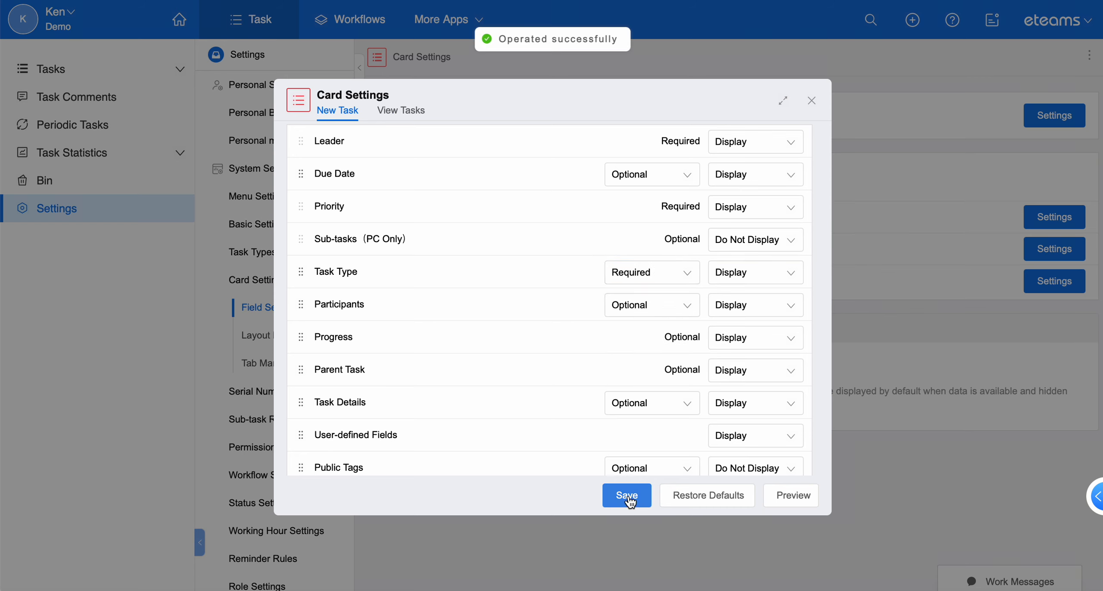
pyautogui.click(811, 101)
# - Create and save a task named "New task for required field" in My Tasks
pyautogui.click(50, 69)
pyautogui.click(59, 93)
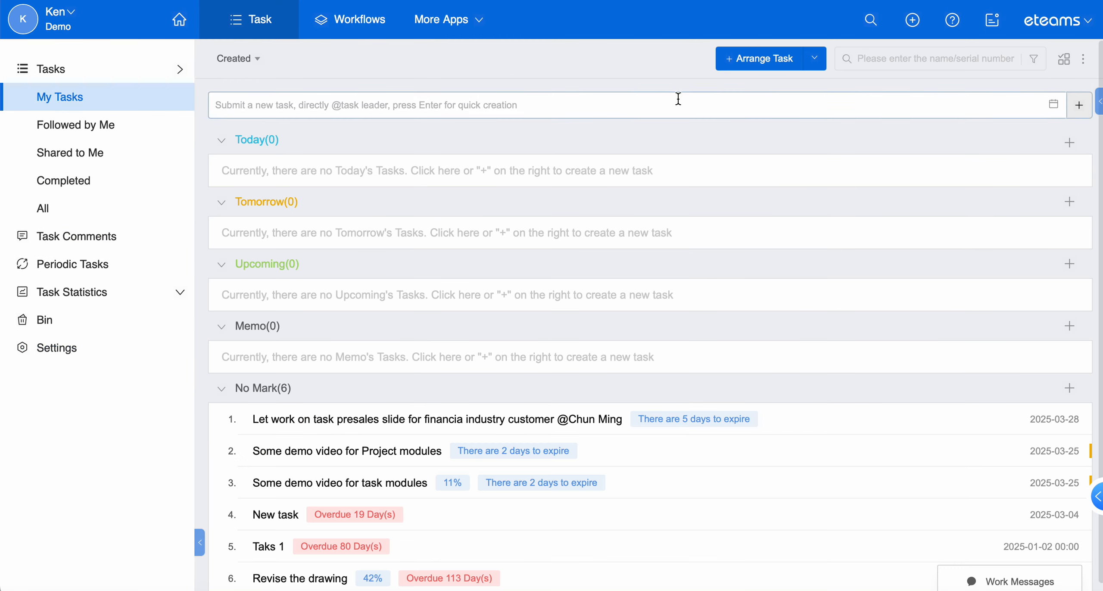
pyautogui.click(775, 60)
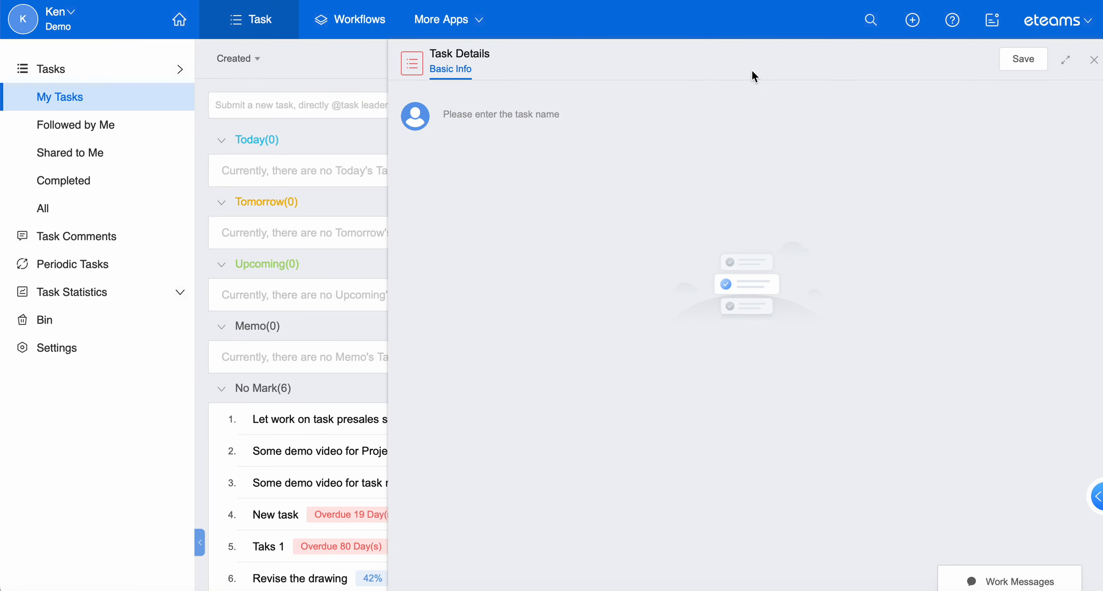
pyautogui.click(534, 117)
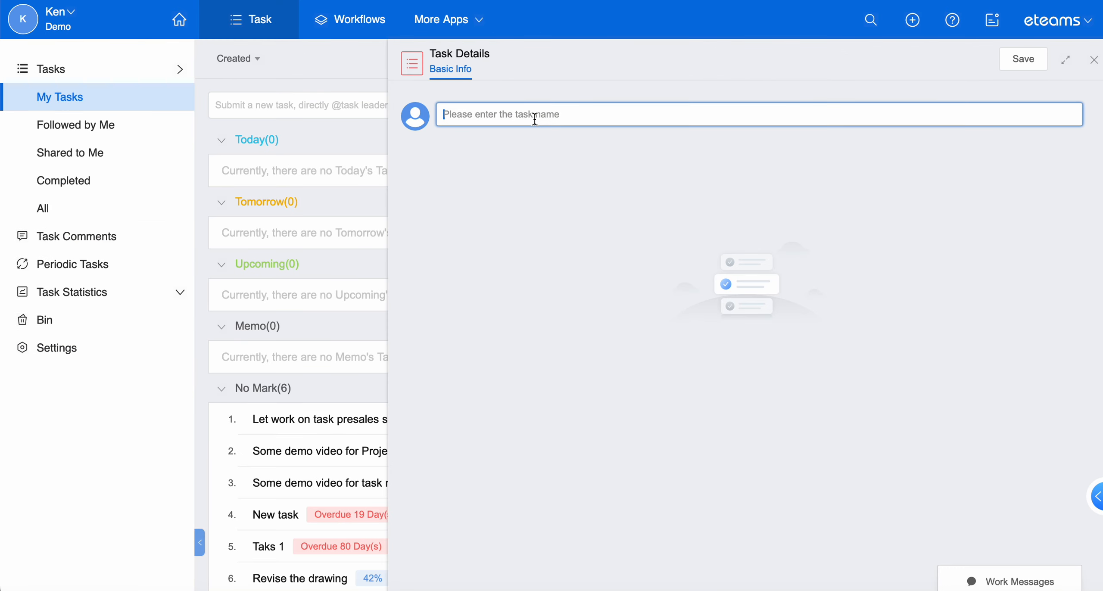
pyautogui.press('capslock')
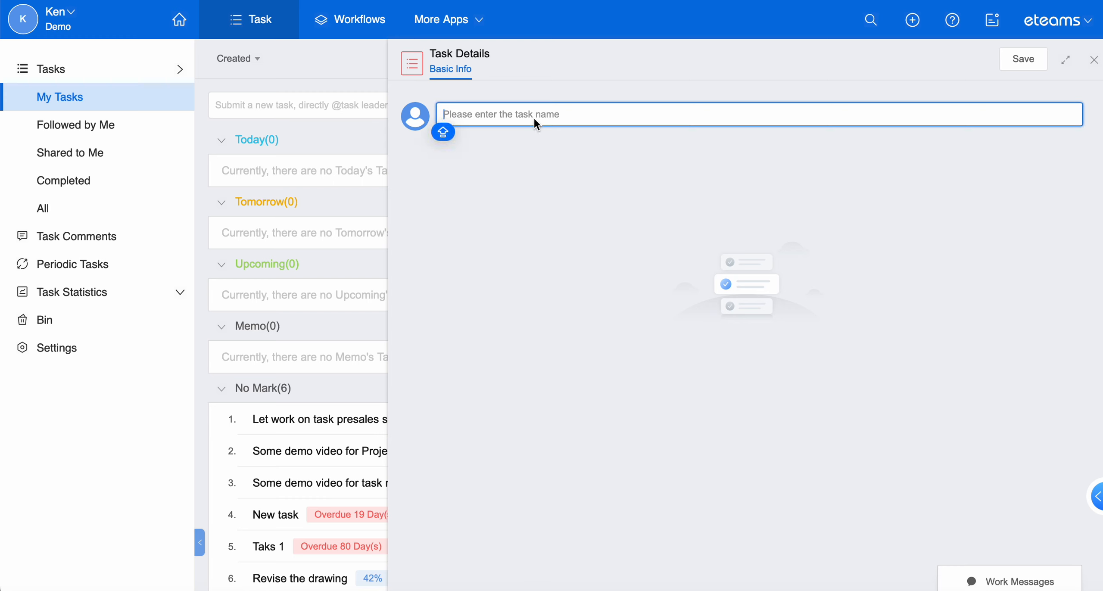
pyautogui.write('New task for required')
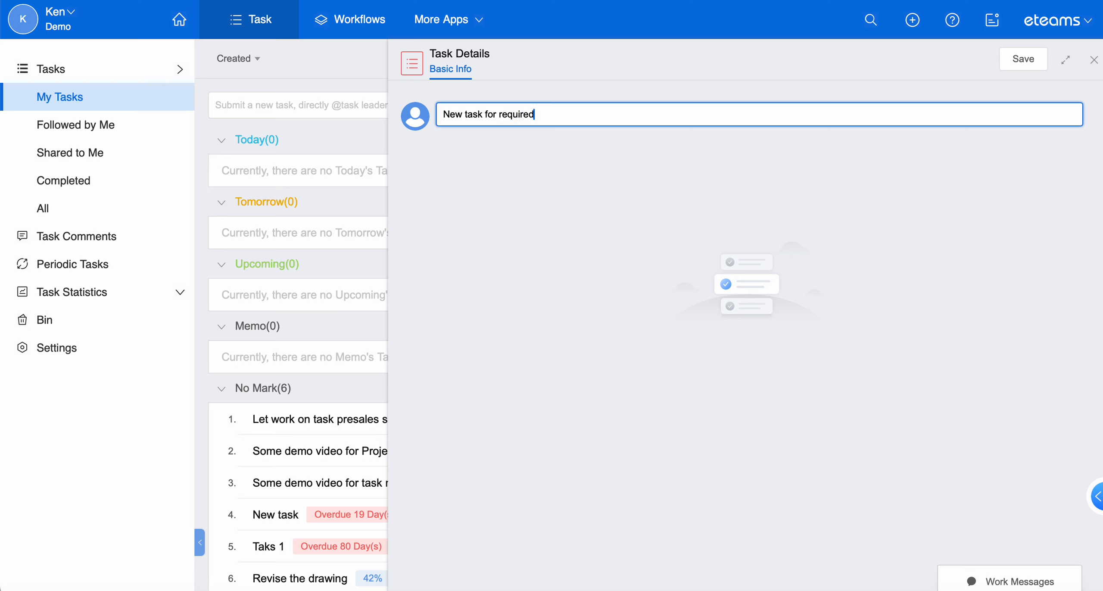
pyautogui.press('BackSpace')
pyautogui.press('BackSpace')
pyautogui.press('Return')
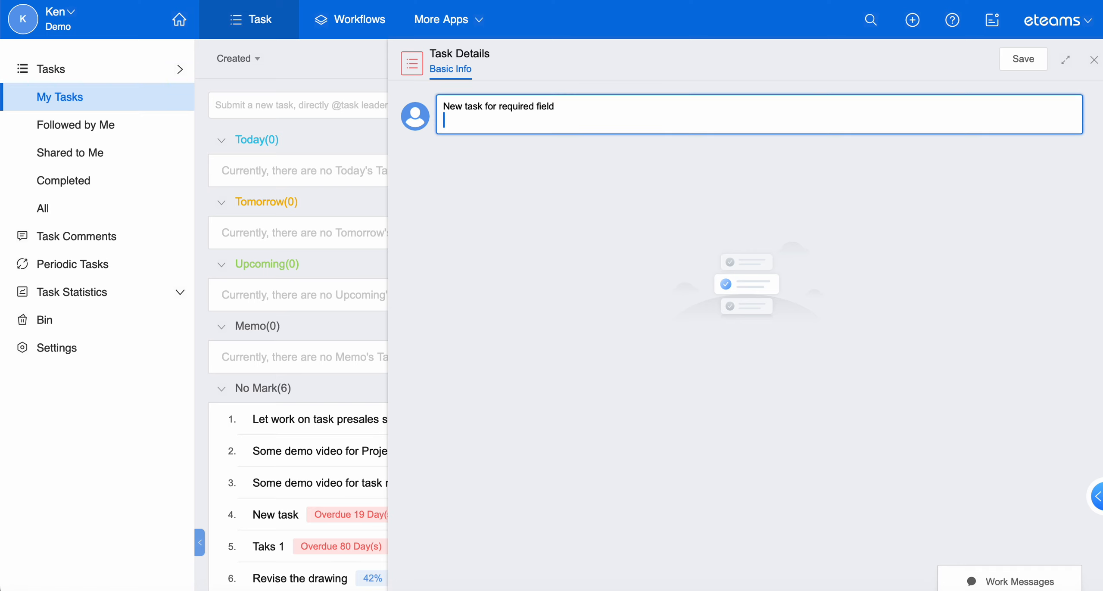
pyautogui.press('BackSpace')
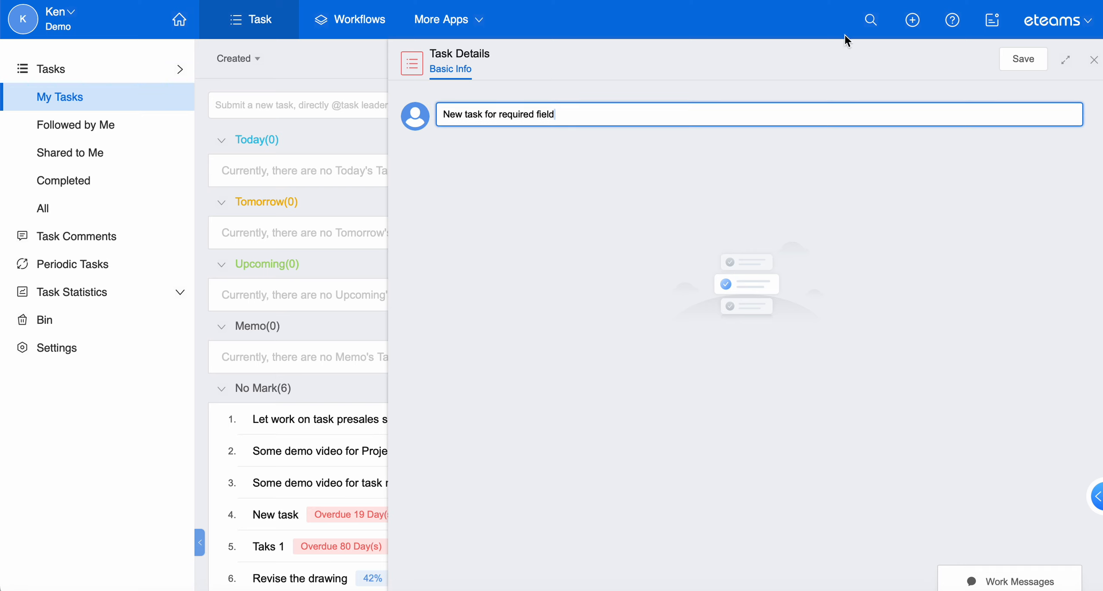
pyautogui.click(1026, 59)
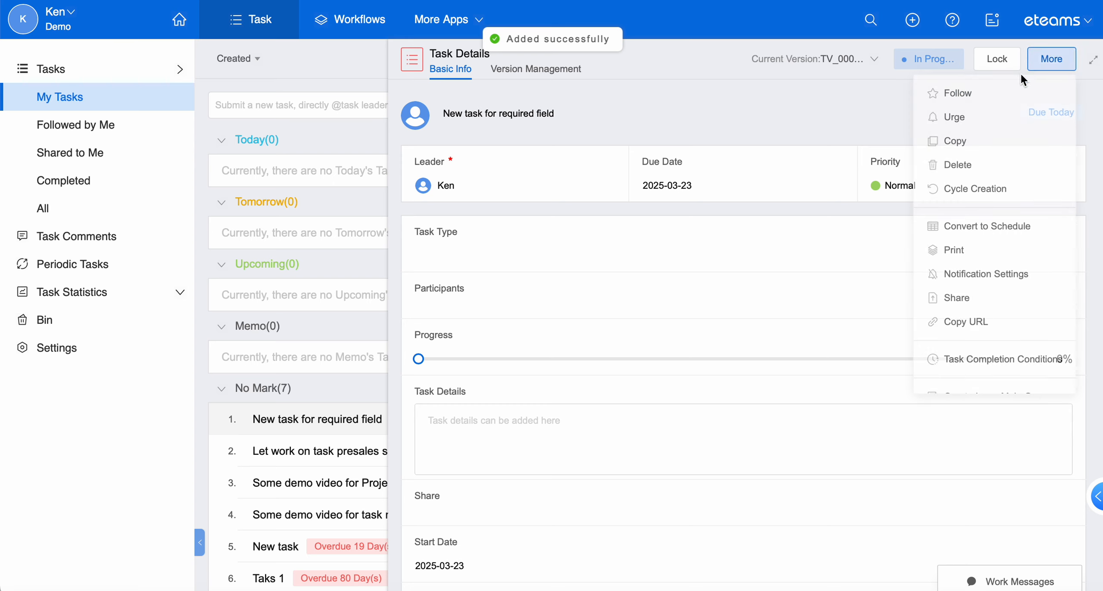
# - Look through the fields in the new task's details, including its Task Type field
pyautogui.scroll(-4, 677, 261)
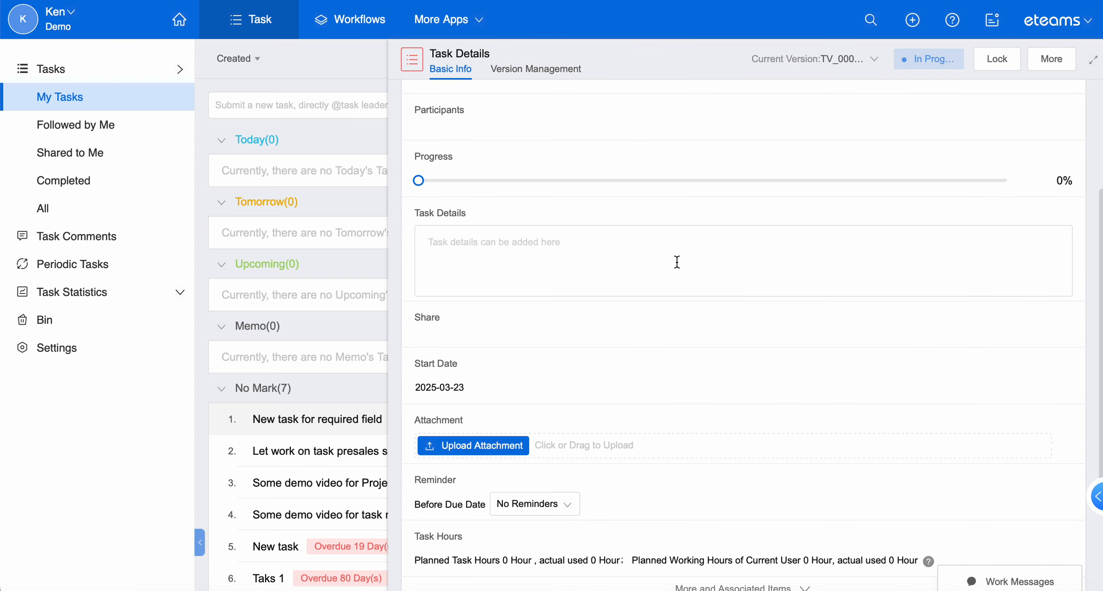
pyautogui.scroll(-2, 678, 263)
pyautogui.scroll(6, 677, 263)
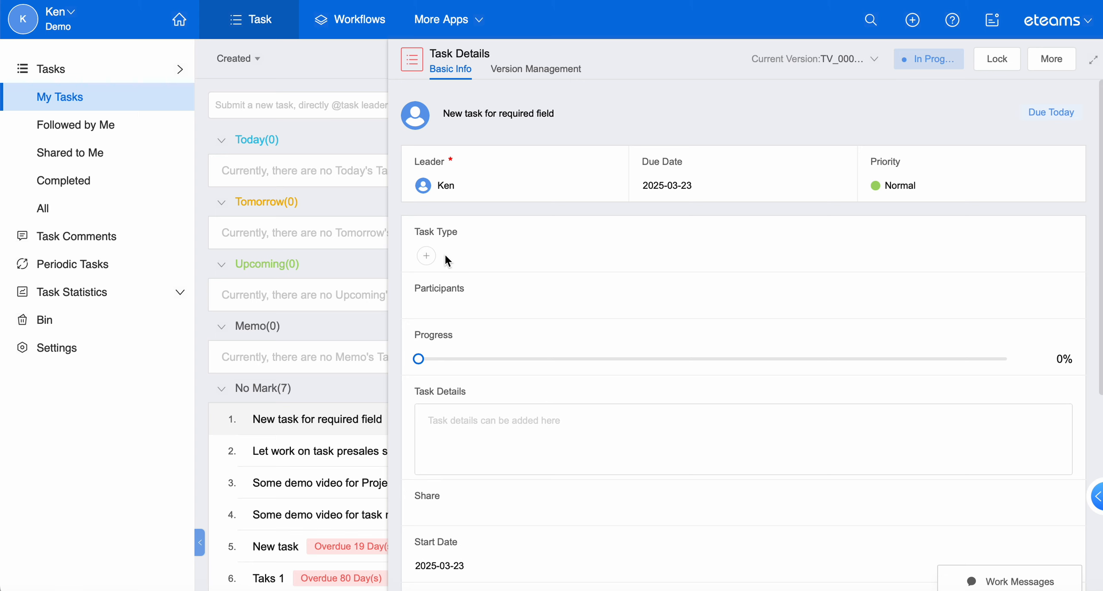
# - Recheck the Task Type requirement in the Normal type's card field settings
pyautogui.click(69, 345)
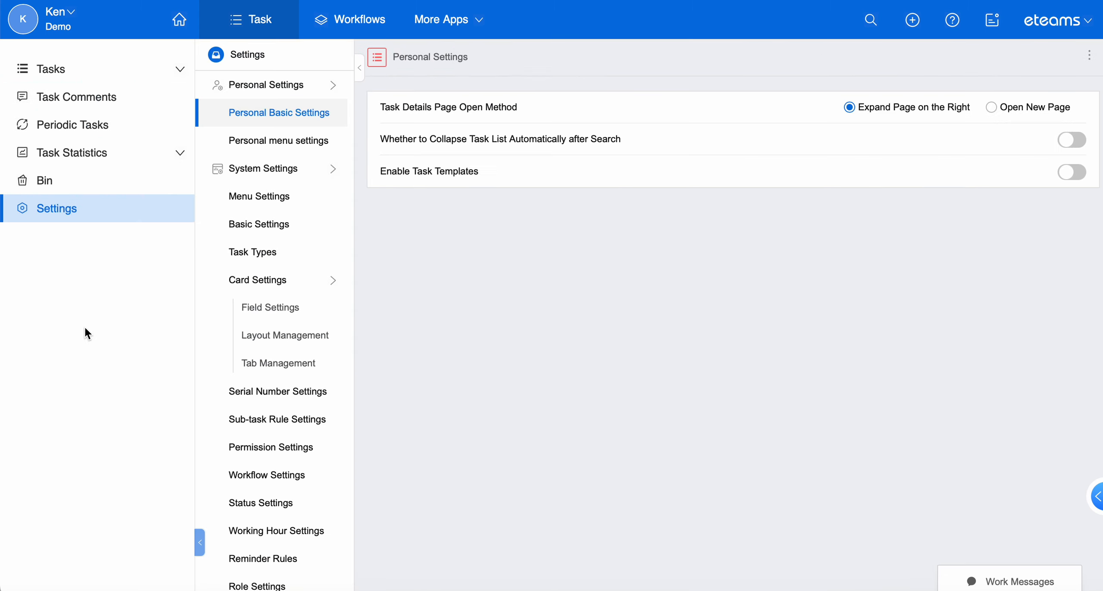
pyautogui.click(288, 309)
pyautogui.click(1058, 217)
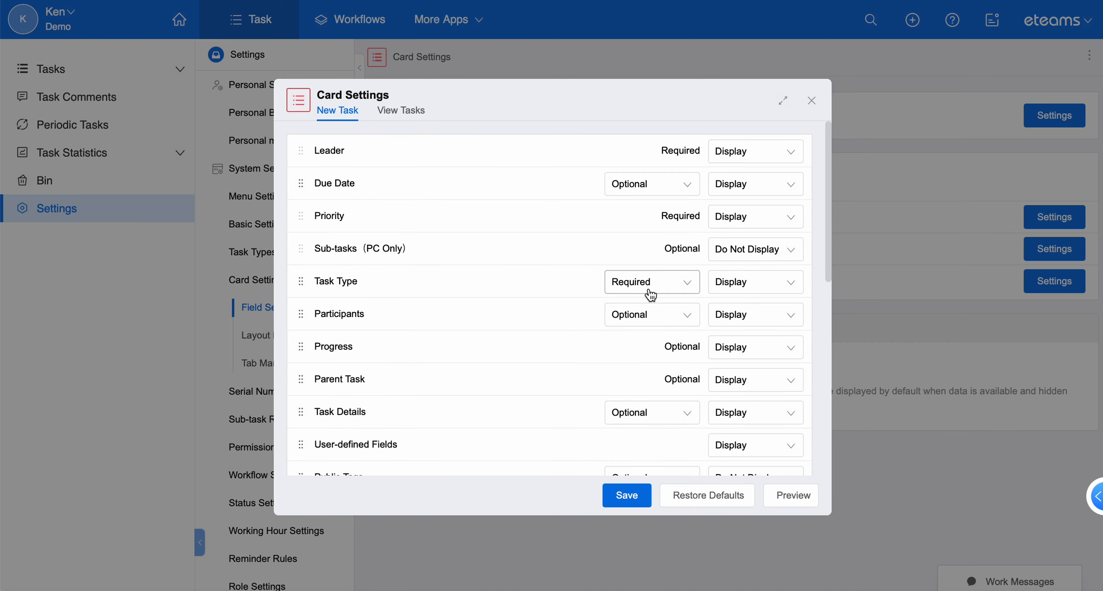
pyautogui.click(813, 101)
# - Reopen "New task for required field" from My Tasks and inspect its Task Type field
pyautogui.click(98, 77)
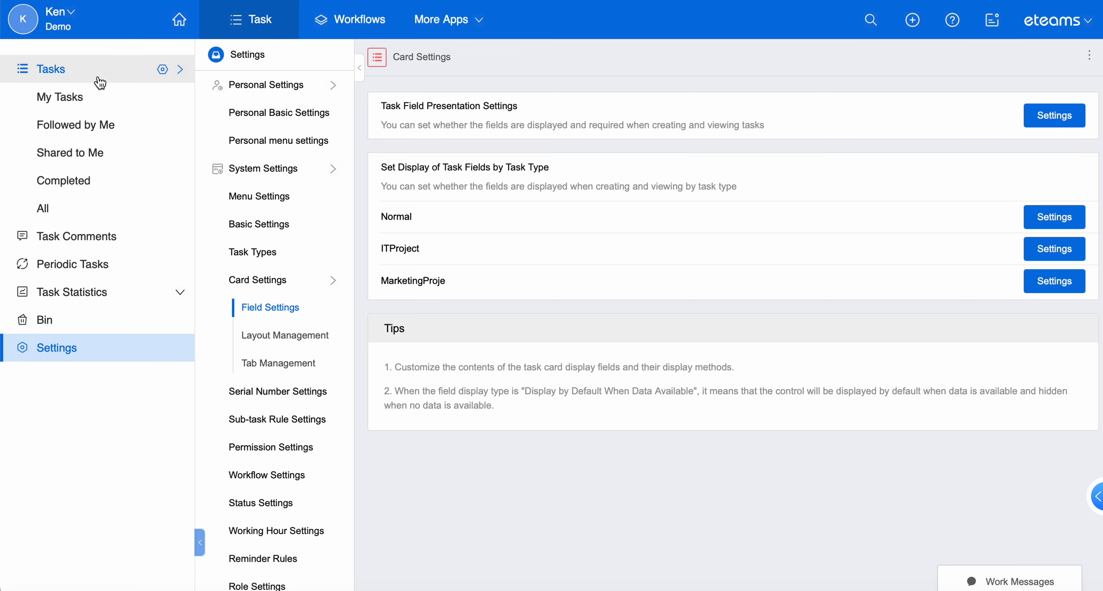
pyautogui.click(304, 421)
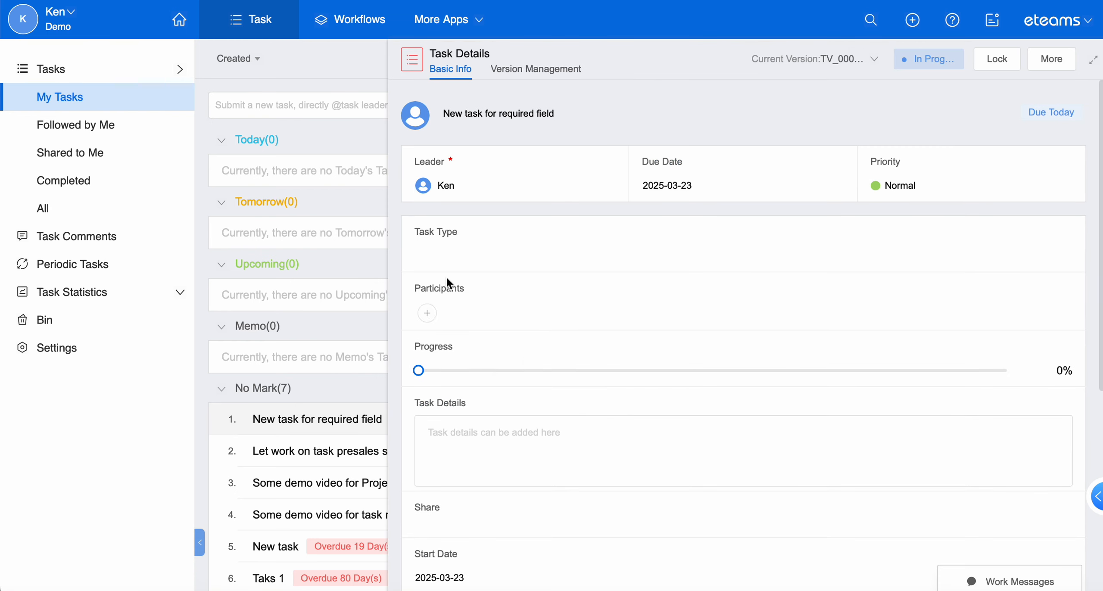
pyautogui.click(433, 228)
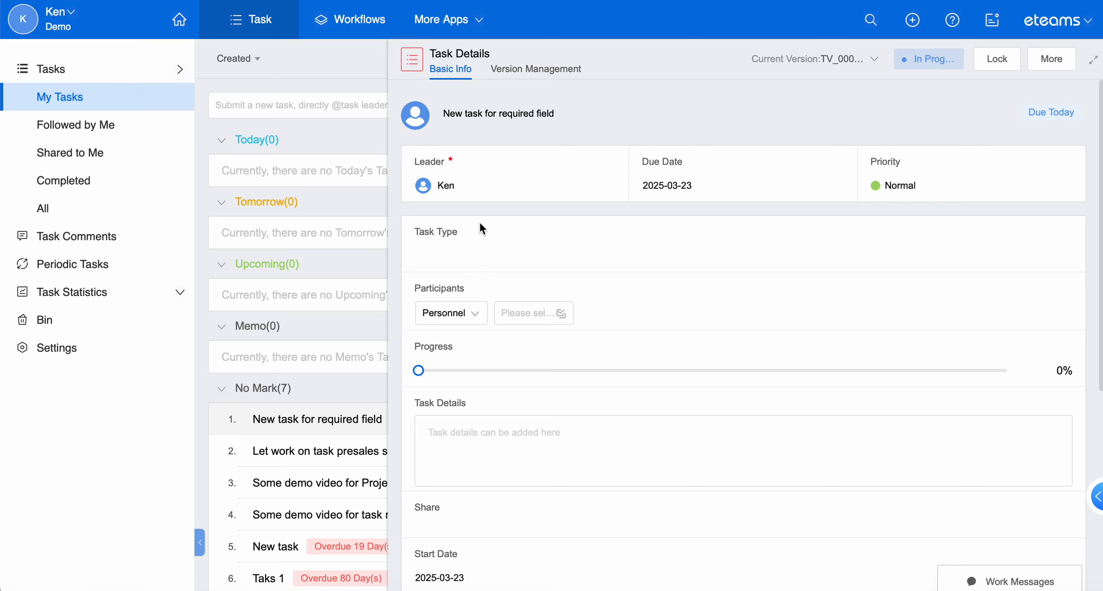
# - Set the Task Type of "New task for required field" to Normal
pyautogui.click(429, 260)
pyautogui.click(435, 291)
pyautogui.click(649, 251)
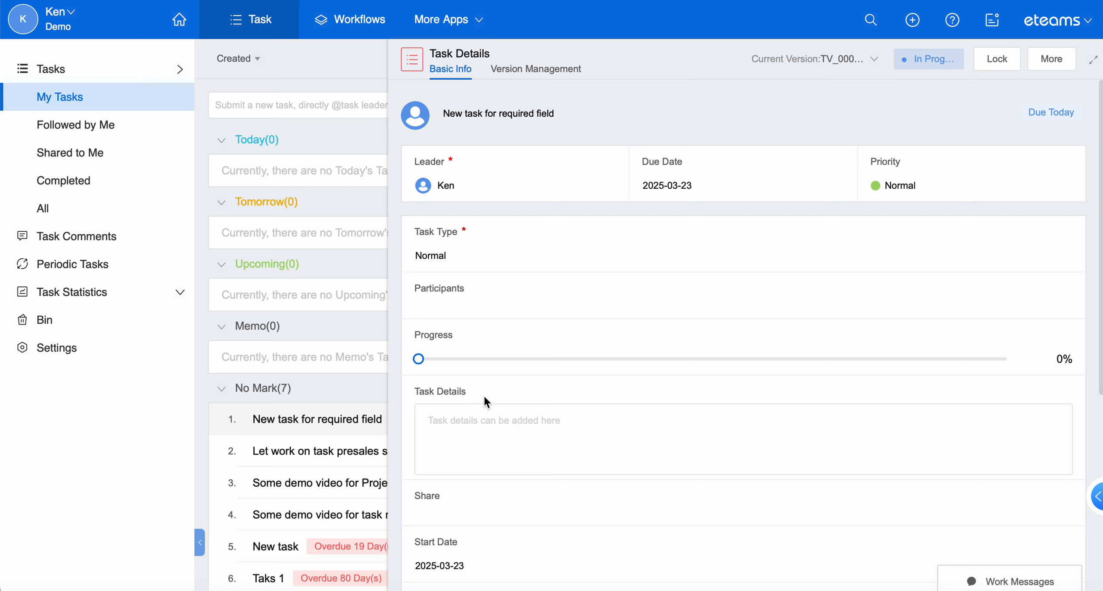
# - Open the New Tasks layout from Layout Management in the task card settings for editing
pyautogui.click(101, 350)
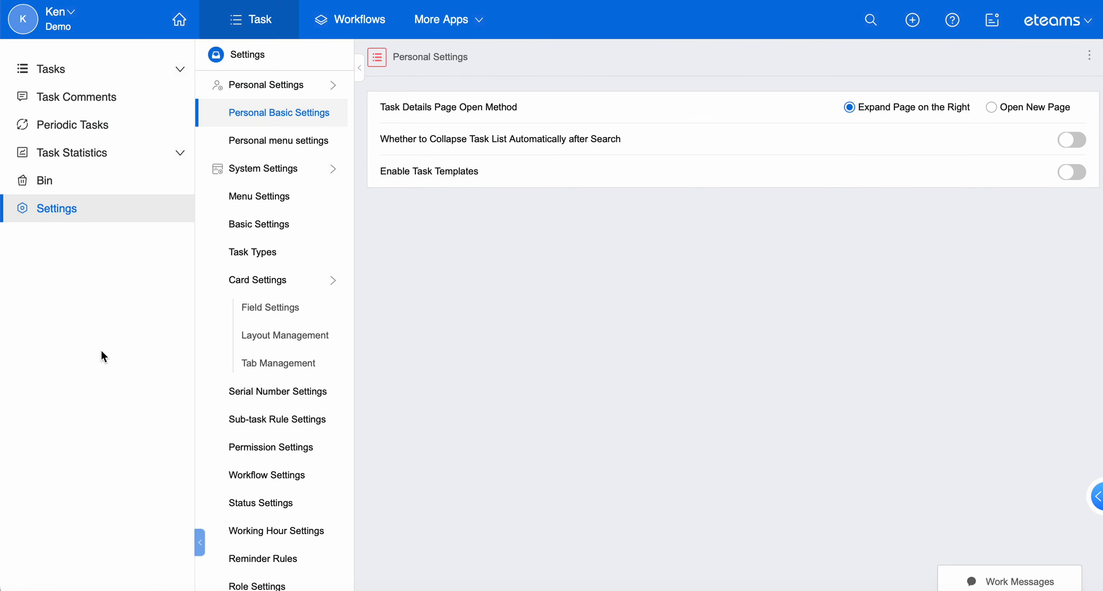
pyautogui.click(259, 333)
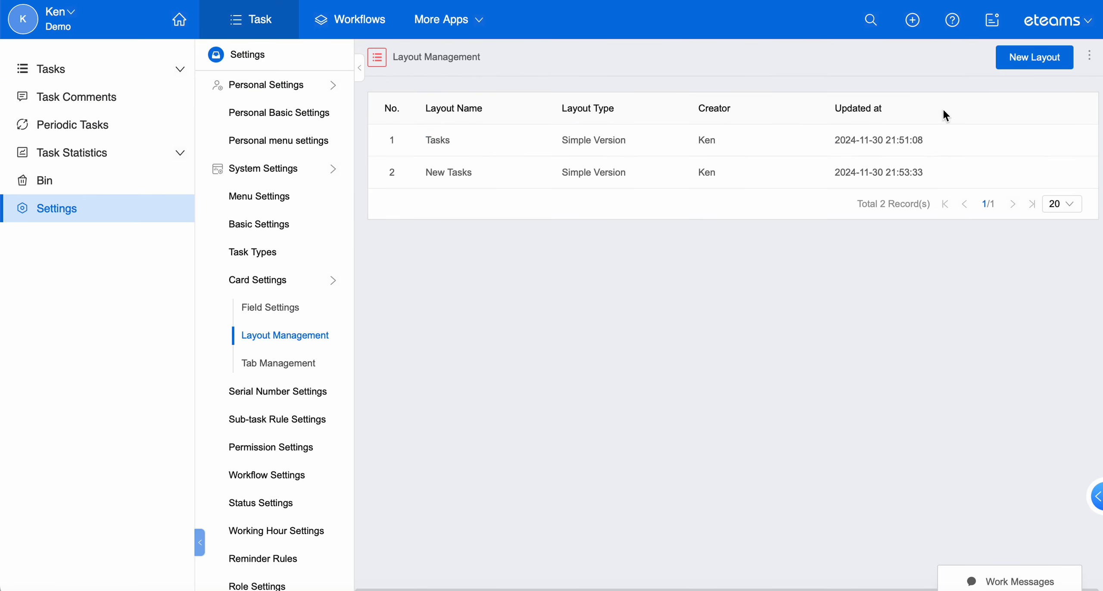
pyautogui.click(448, 141)
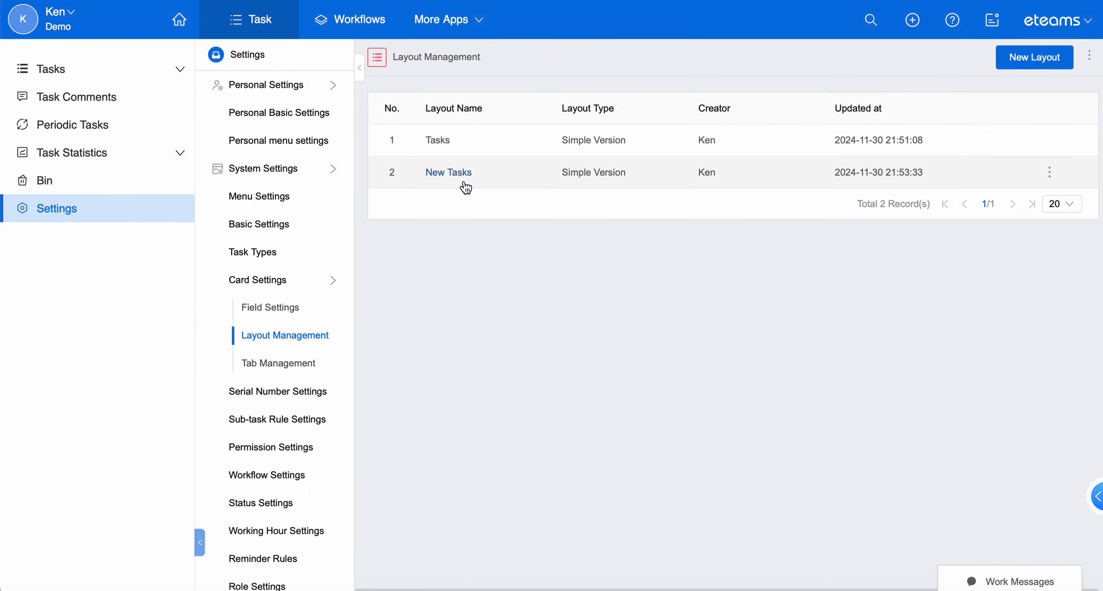
pyautogui.click(463, 173)
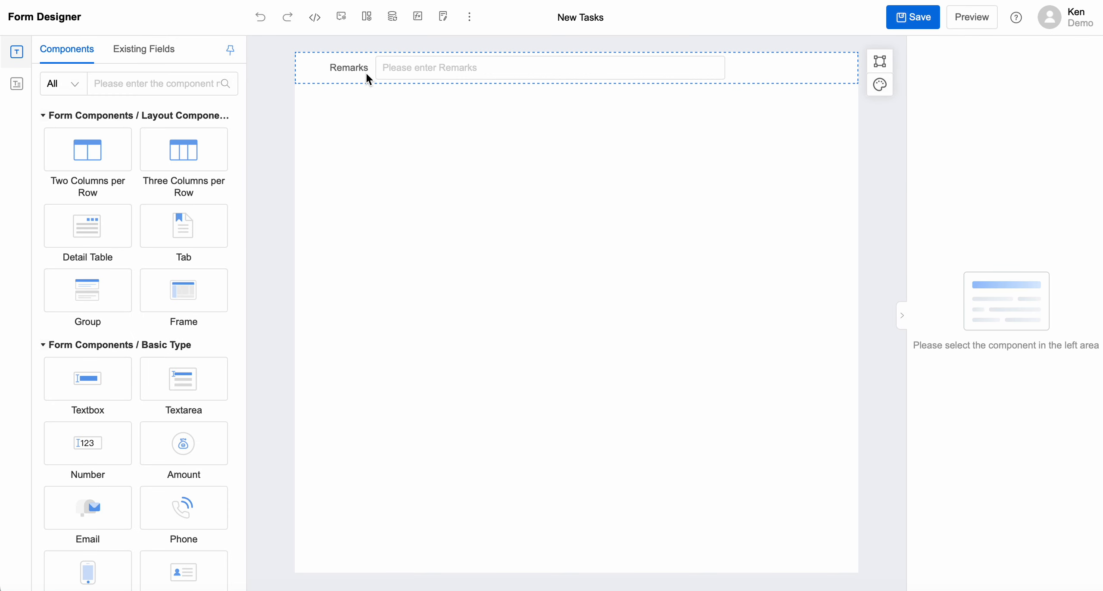
# - Look through the Remarks field's properties and the page's template, header and layout style options
pyautogui.click(373, 72)
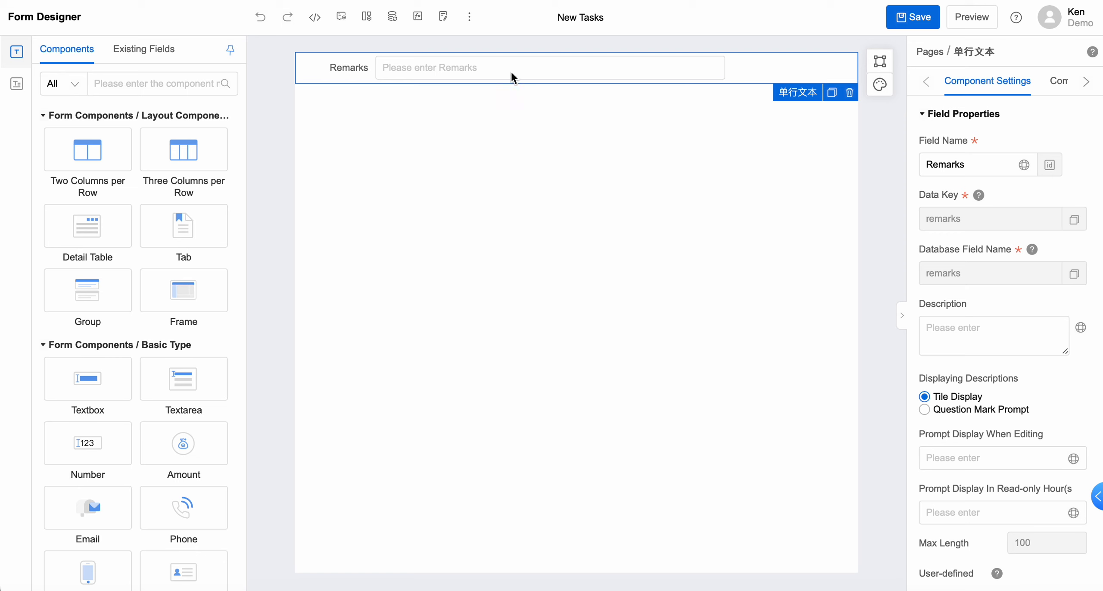
pyautogui.click(861, 186)
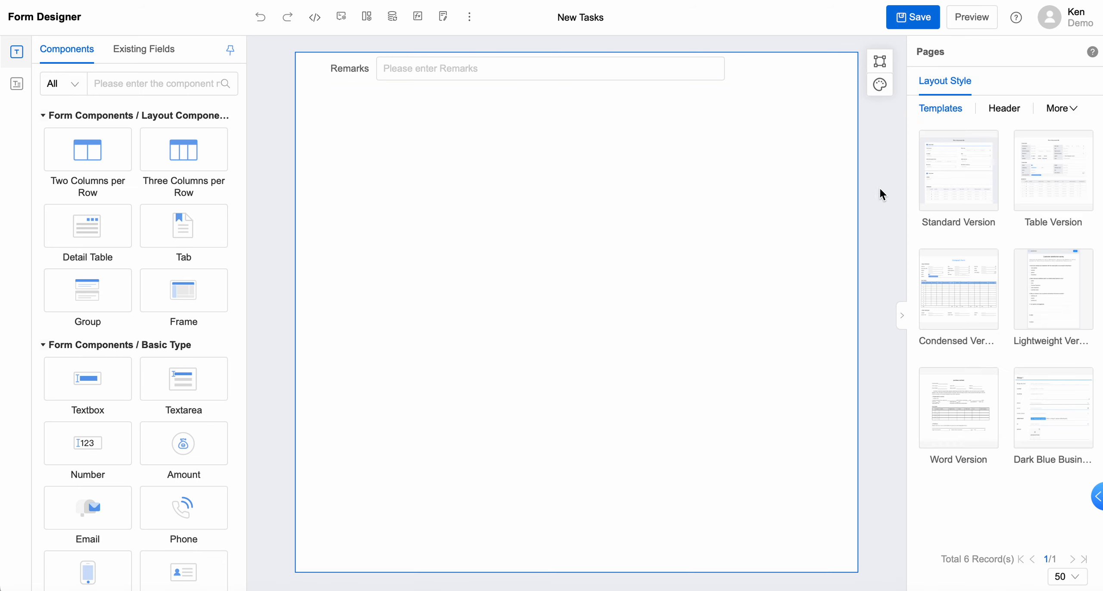
pyautogui.click(1005, 108)
pyautogui.click(956, 113)
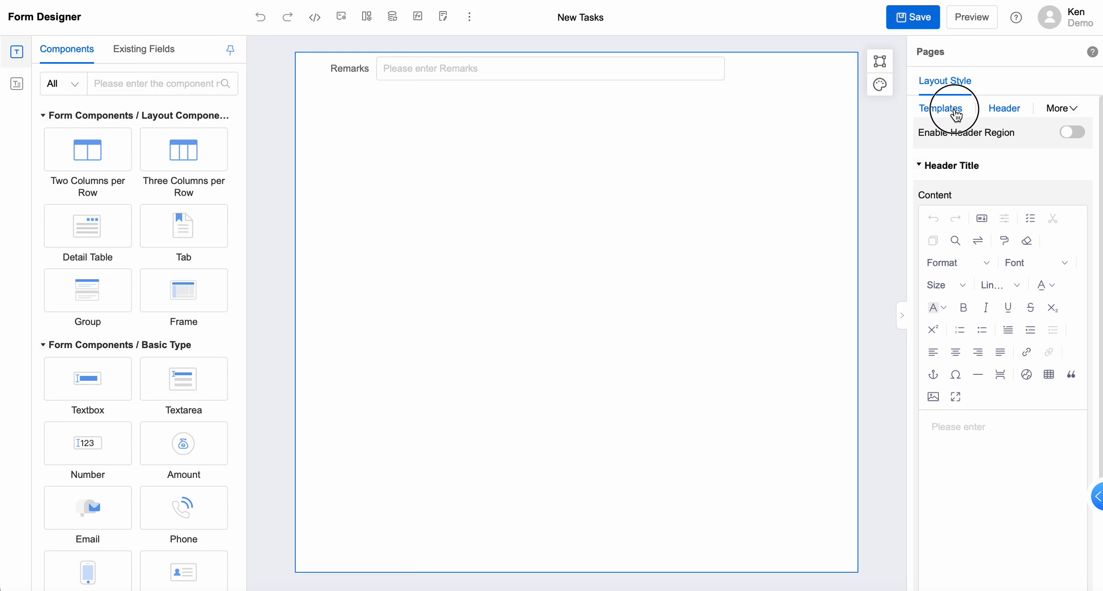
pyautogui.moveTo(1066, 115)
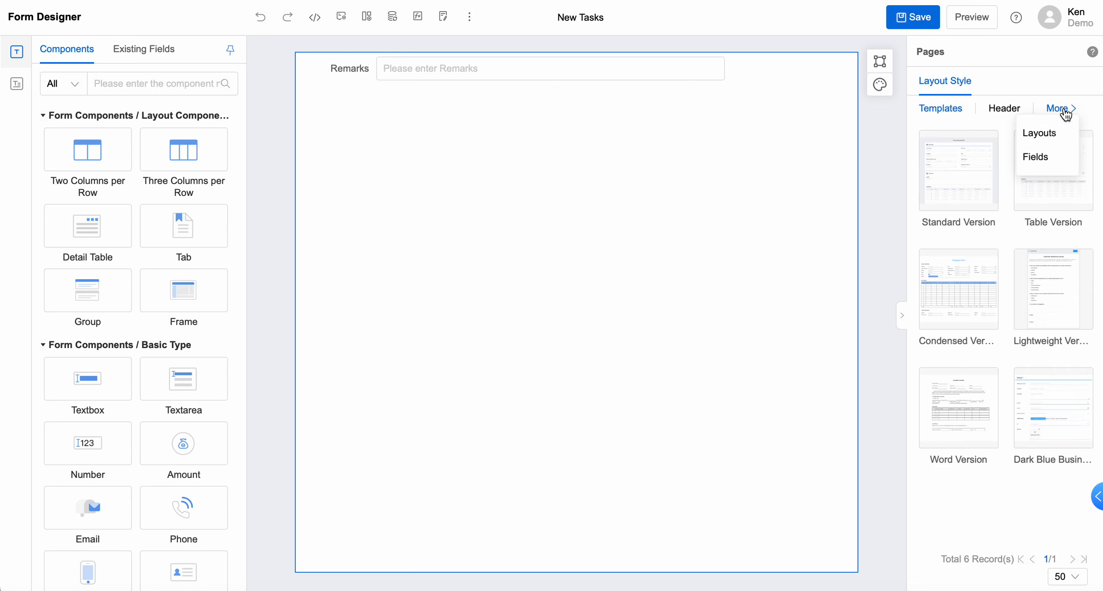
pyautogui.click(1051, 134)
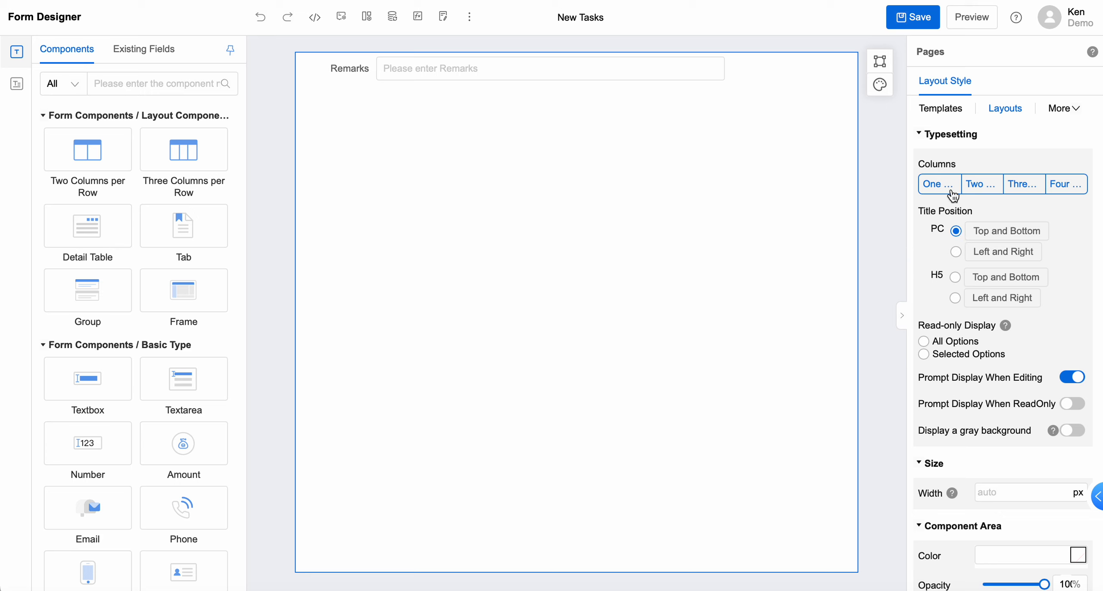
pyautogui.scroll(-1, 924, 308)
pyautogui.scroll(1, 923, 309)
# - Add a Textarea field named "Details plan" below Remarks, save the layout and return to Layout Management
pyautogui.moveTo(183, 388); pyautogui.dragTo(382, 197)
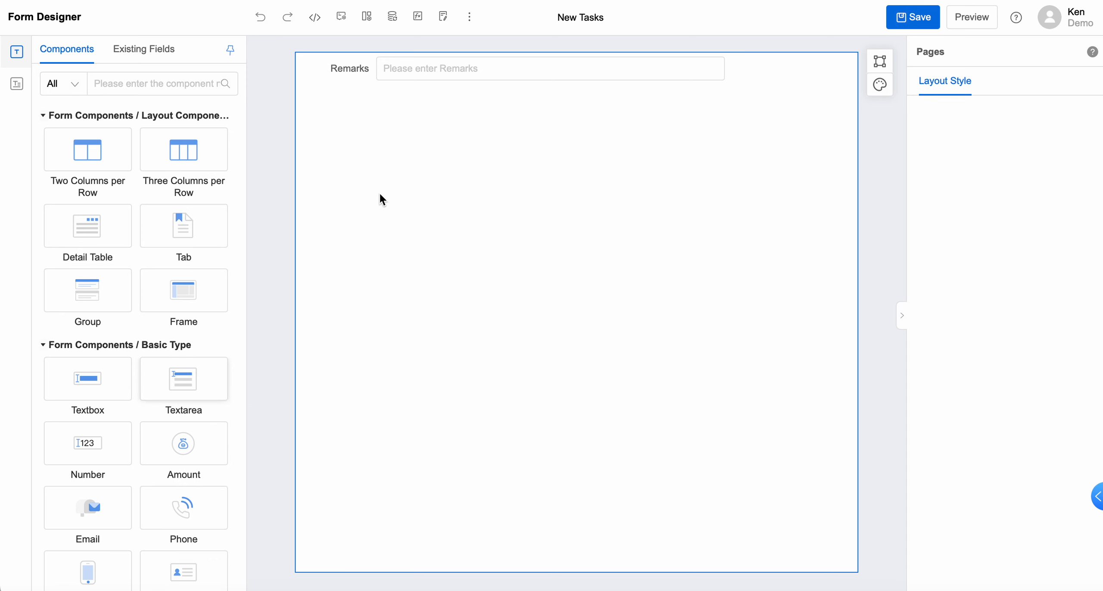
pyautogui.moveTo(967, 164); pyautogui.dragTo(904, 157)
pyautogui.press('shift')
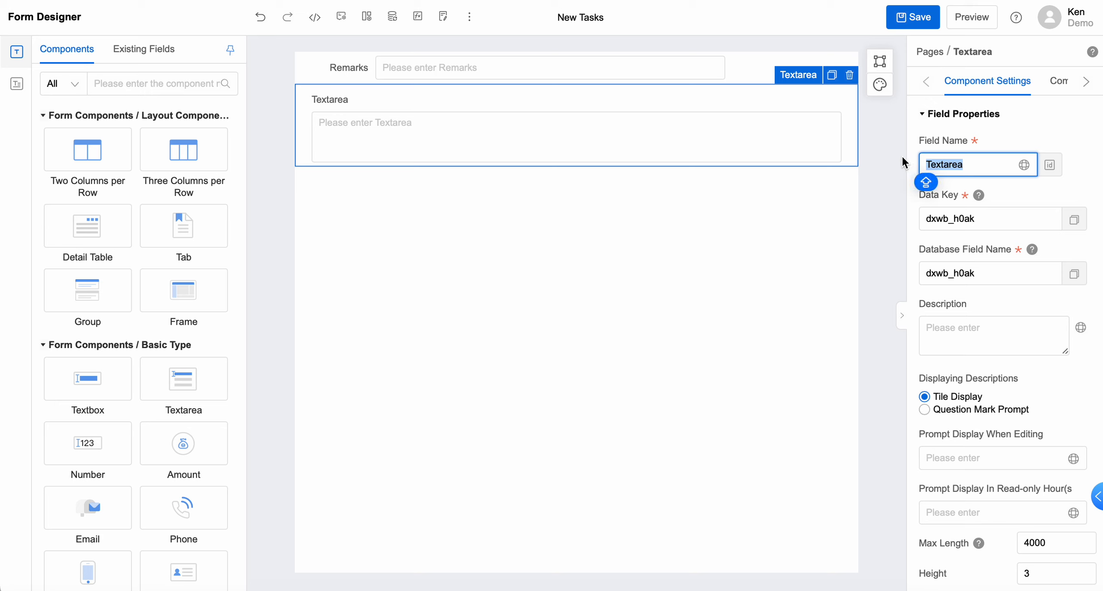
pyautogui.write('Details pla')
pyautogui.click(915, 18)
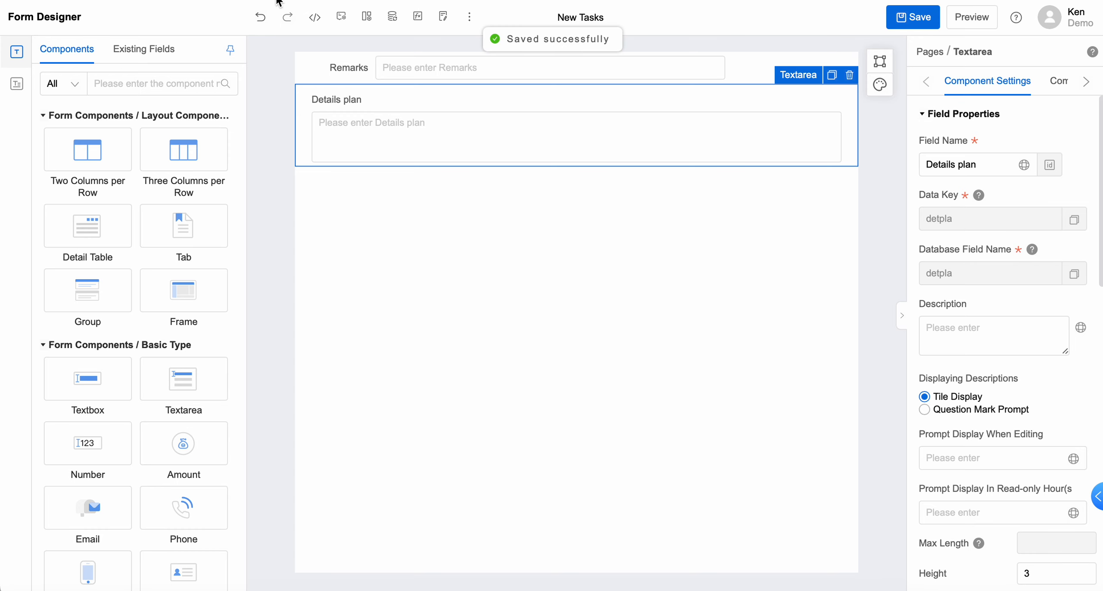
pyautogui.click(264, 0)
pyautogui.click(111, 0)
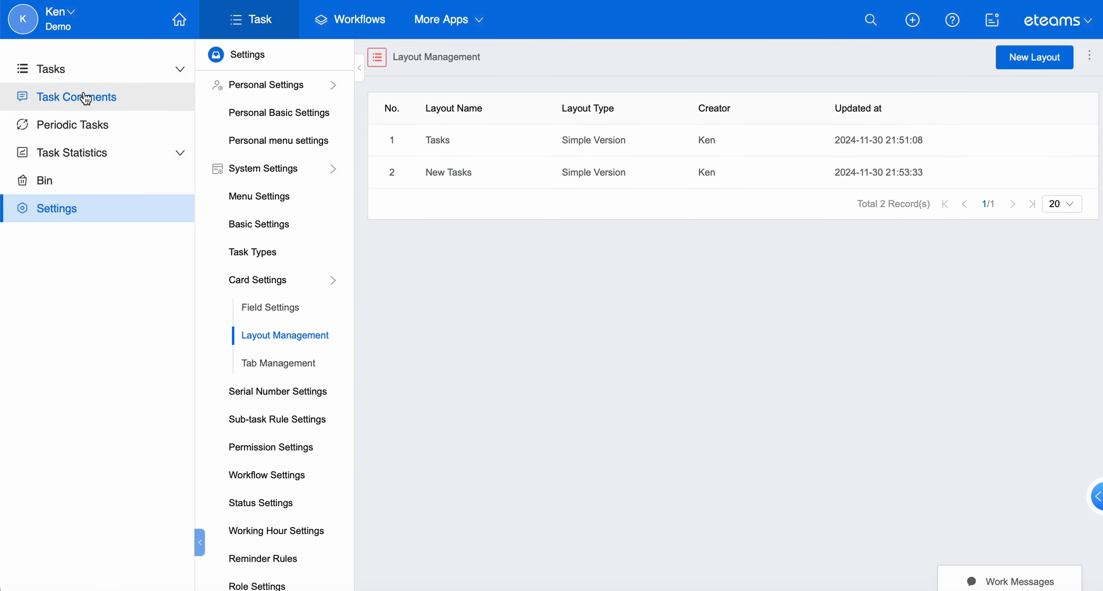
# - Check the details of "New task for required field" in My Tasks for the added layout field, and close them
pyautogui.click(157, 109)
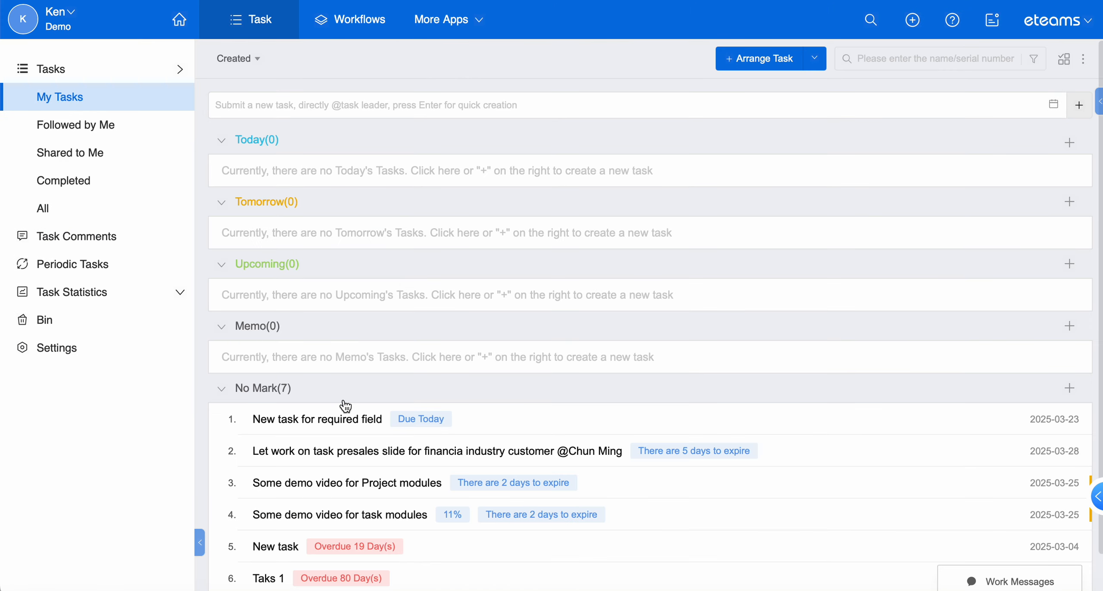
pyautogui.click(338, 420)
pyautogui.scroll(-7, 654, 359)
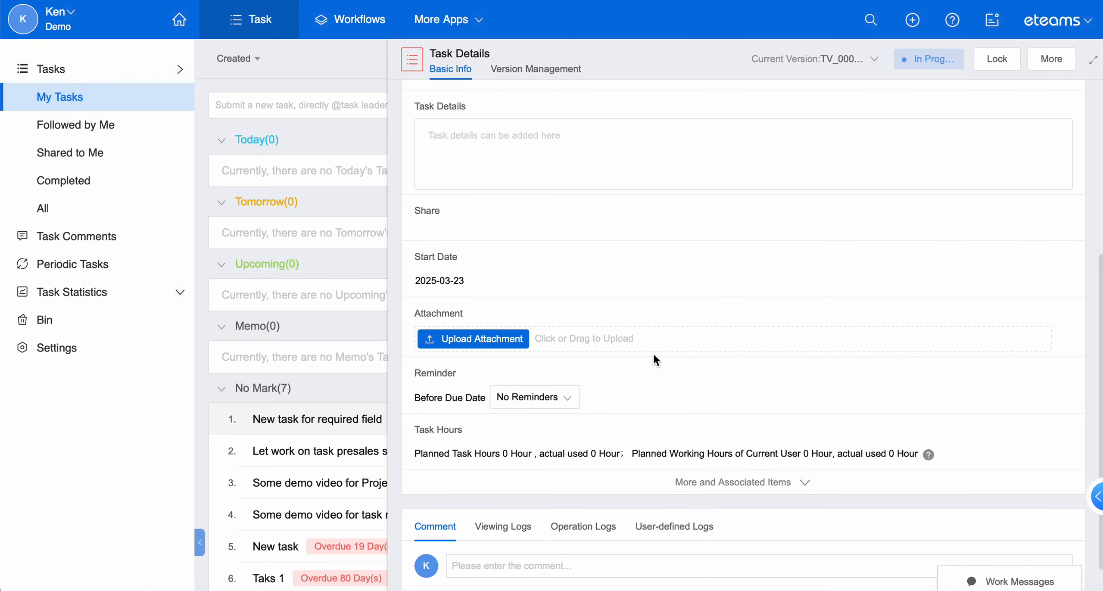
pyautogui.scroll(3, 654, 353)
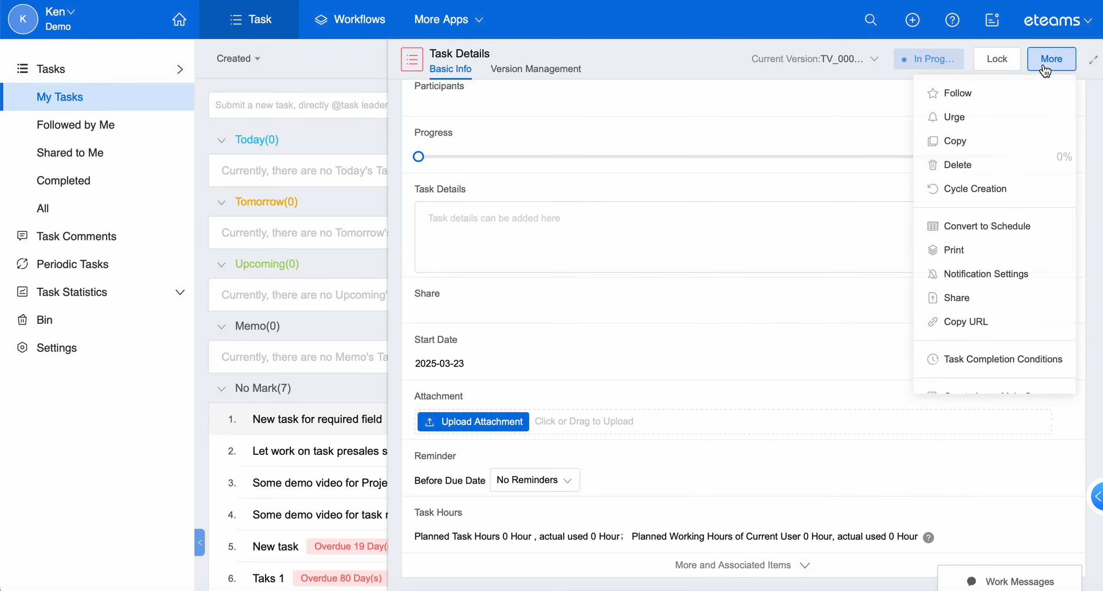
pyautogui.click(330, 78)
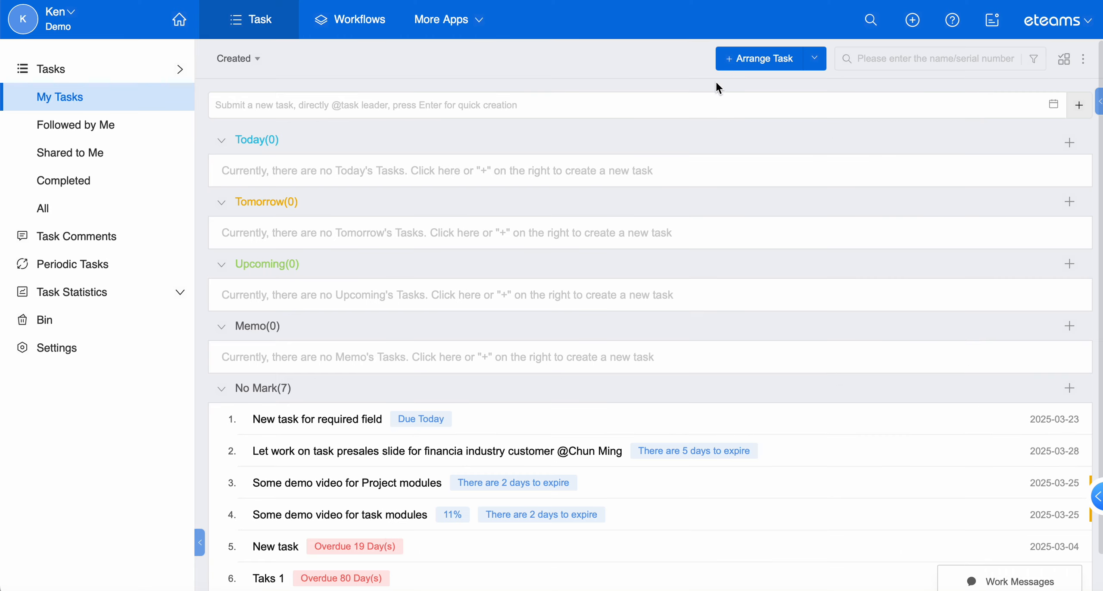
# - Create and save a task named "New task here" in My Tasks
pyautogui.click(742, 63)
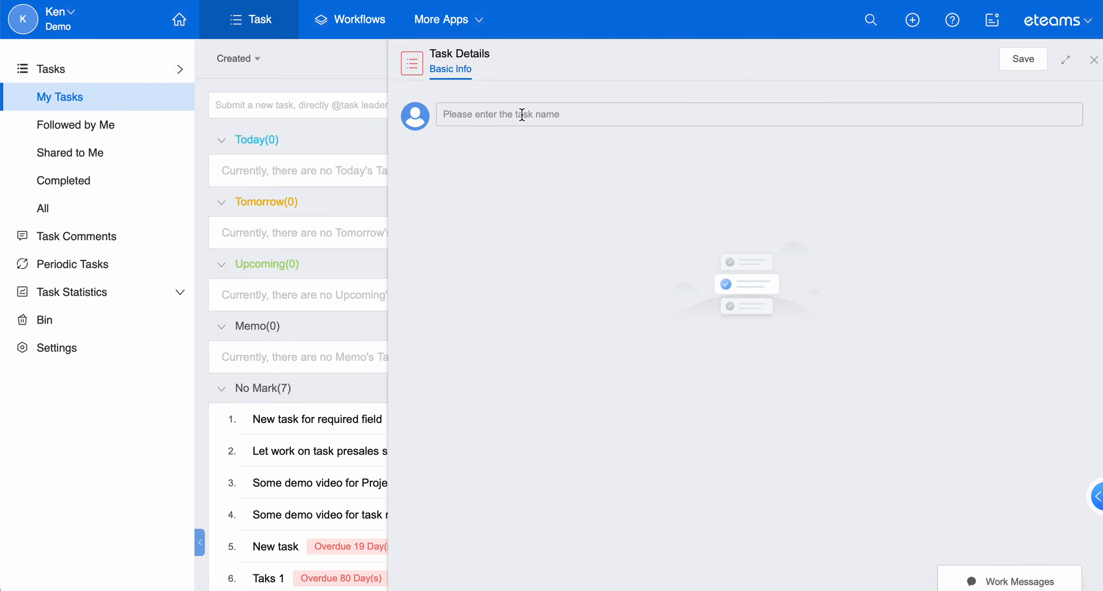
pyautogui.click(522, 115)
pyautogui.write('N')
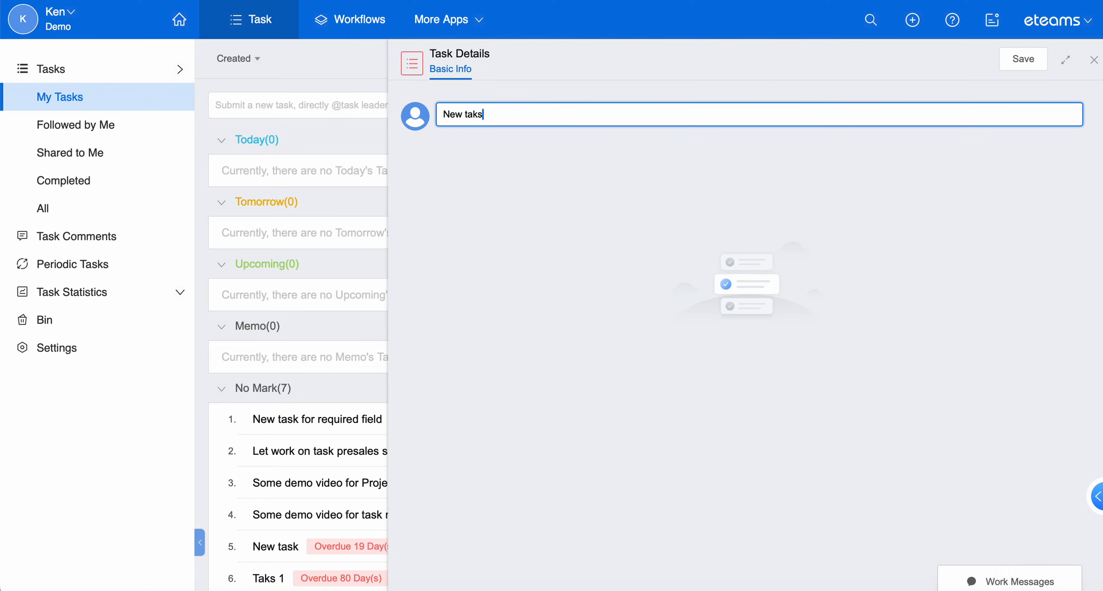
pyautogui.write('ew taks')
pyautogui.press('Return')
pyautogui.press('BackSpace')
pyautogui.press('BackSpace')
pyautogui.press('BackSpace')
pyautogui.click(1010, 61)
# - Review the fields of "New task here" and set its Task Type to Normal
pyautogui.scroll(-6, 810, 247)
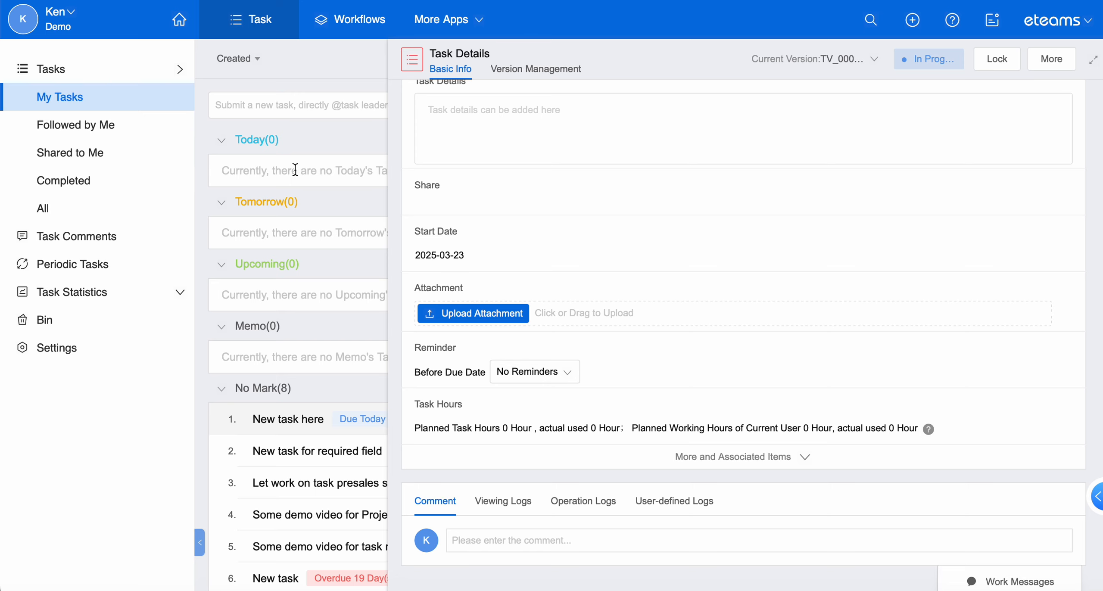
pyautogui.scroll(3, 643, 205)
pyautogui.click(431, 150)
pyautogui.scroll(3, 437, 156)
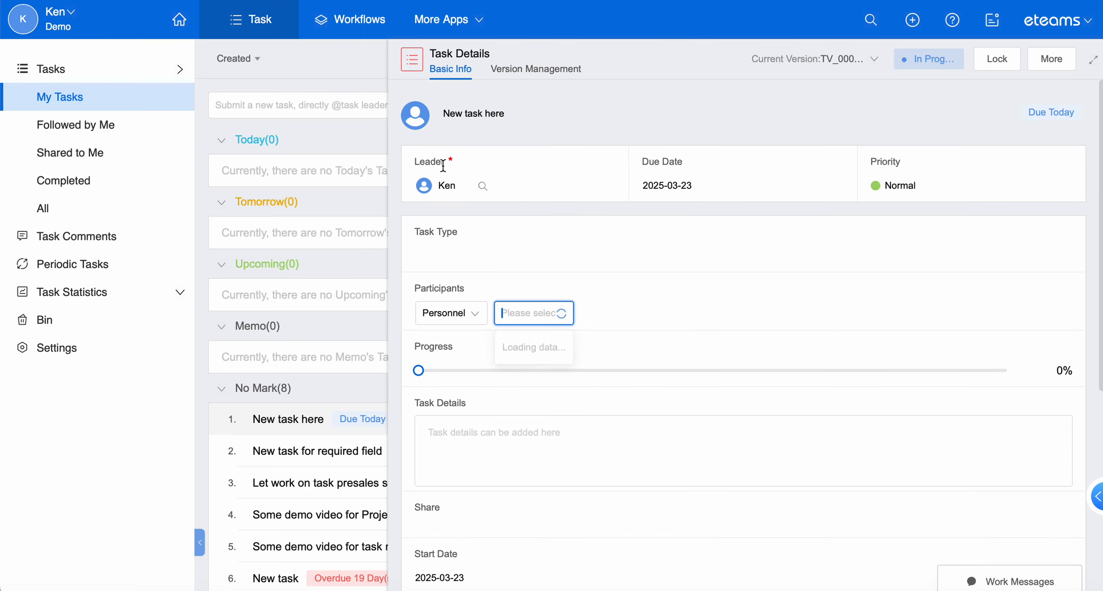
pyautogui.click(428, 256)
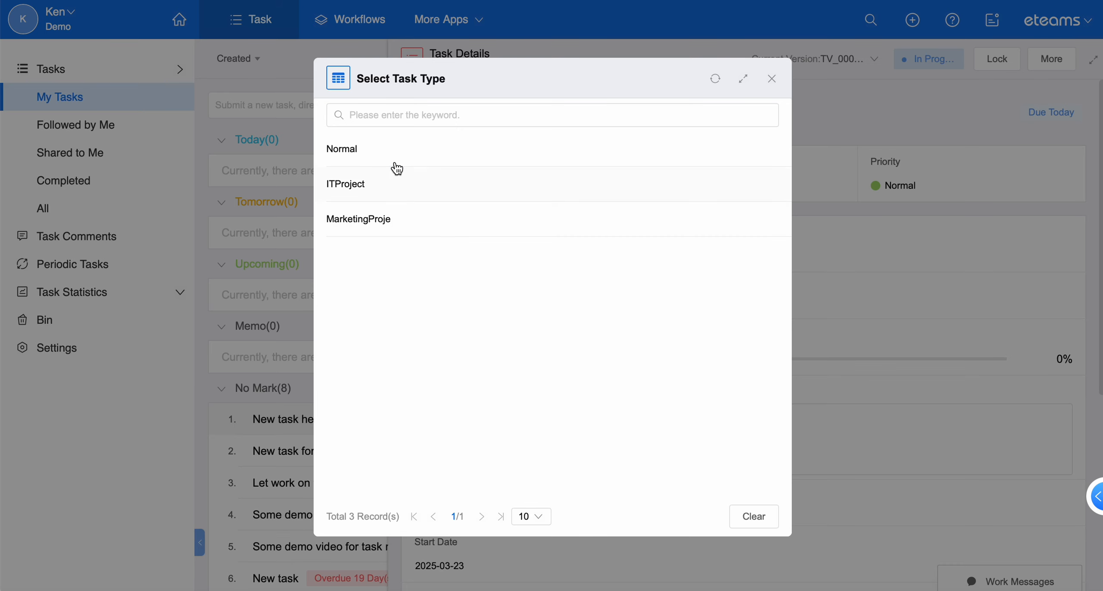
pyautogui.click(400, 166)
# - Look through the details of "New task here" for the added layout field, including Share, and close them
pyautogui.scroll(-3, 603, 312)
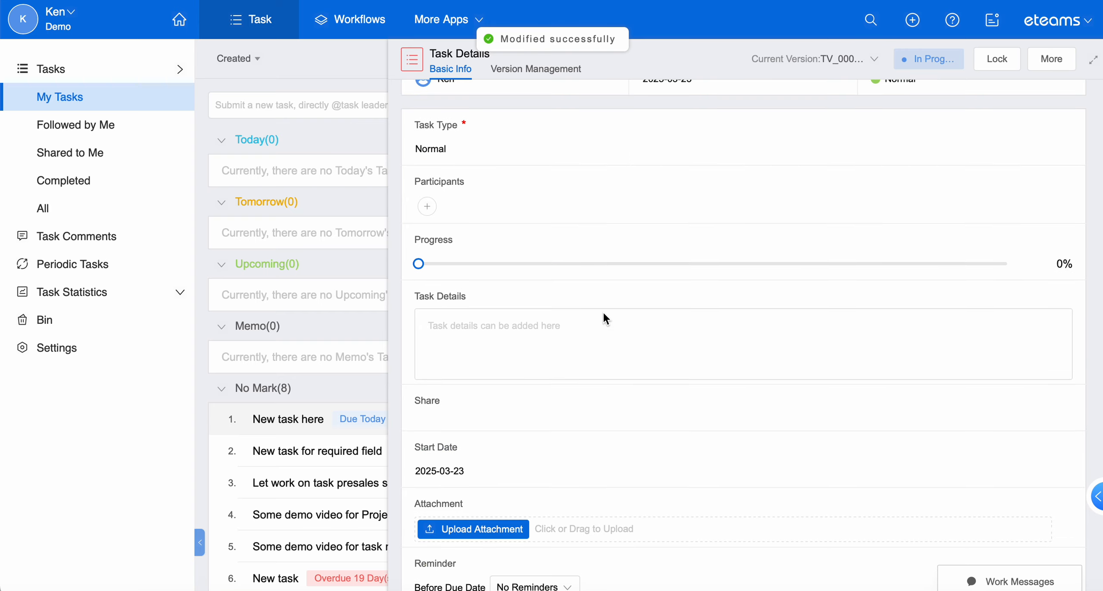
pyautogui.scroll(-3, 604, 313)
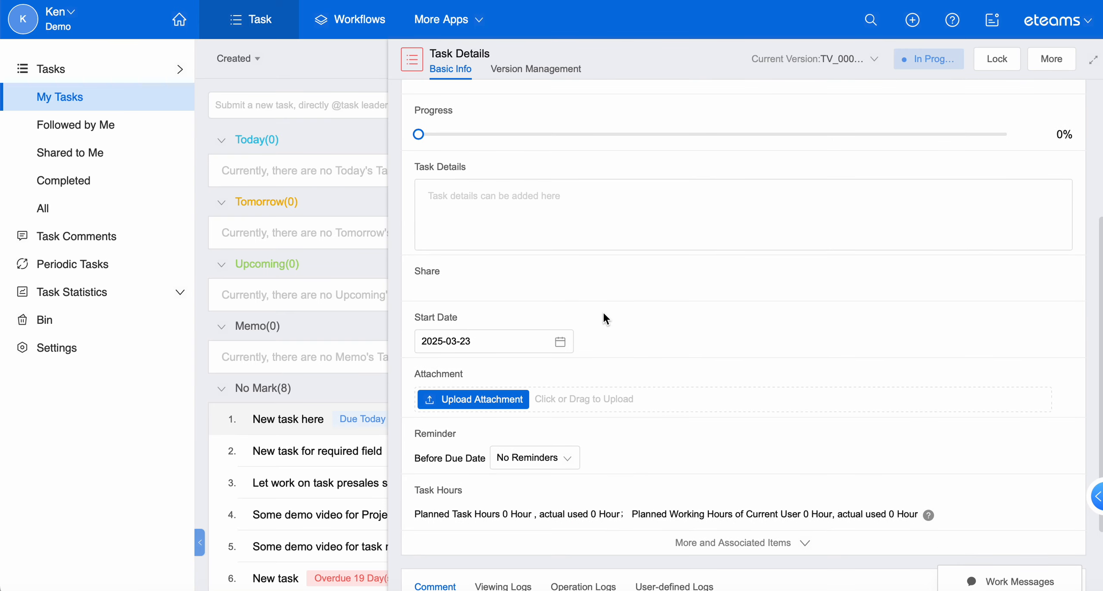
pyautogui.scroll(-1, 604, 314)
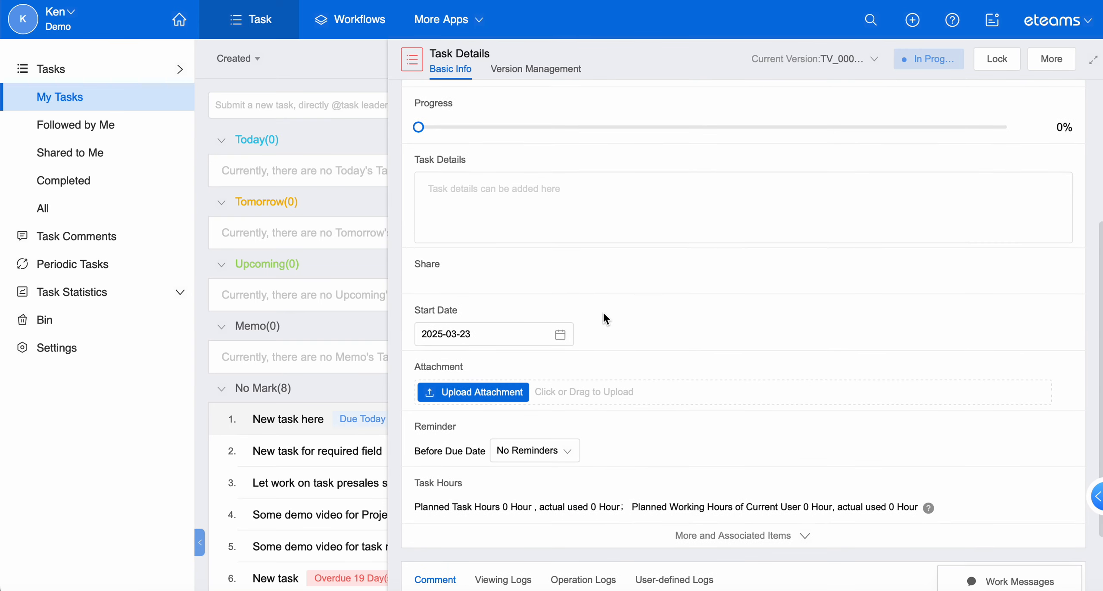
pyautogui.scroll(6, 603, 311)
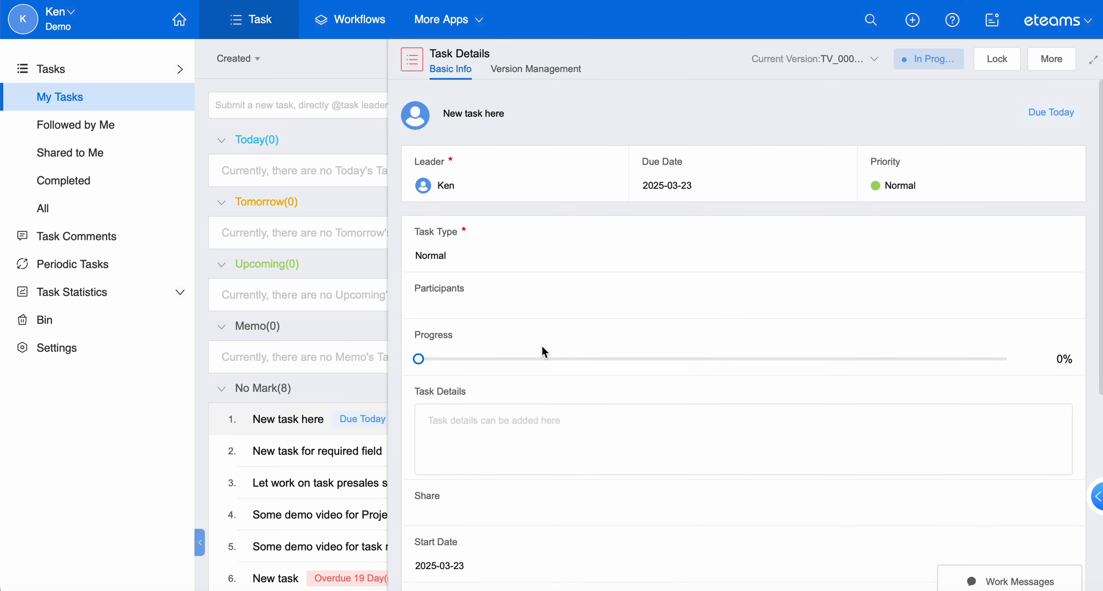
pyautogui.scroll(-4, 548, 344)
pyautogui.scroll(-3, 553, 343)
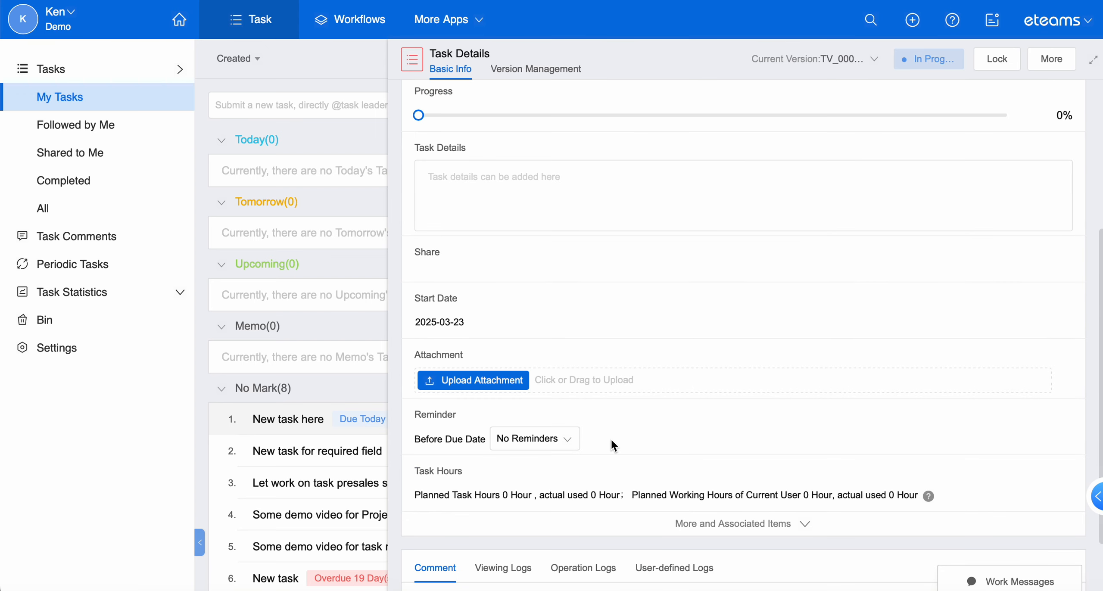
pyautogui.click(444, 270)
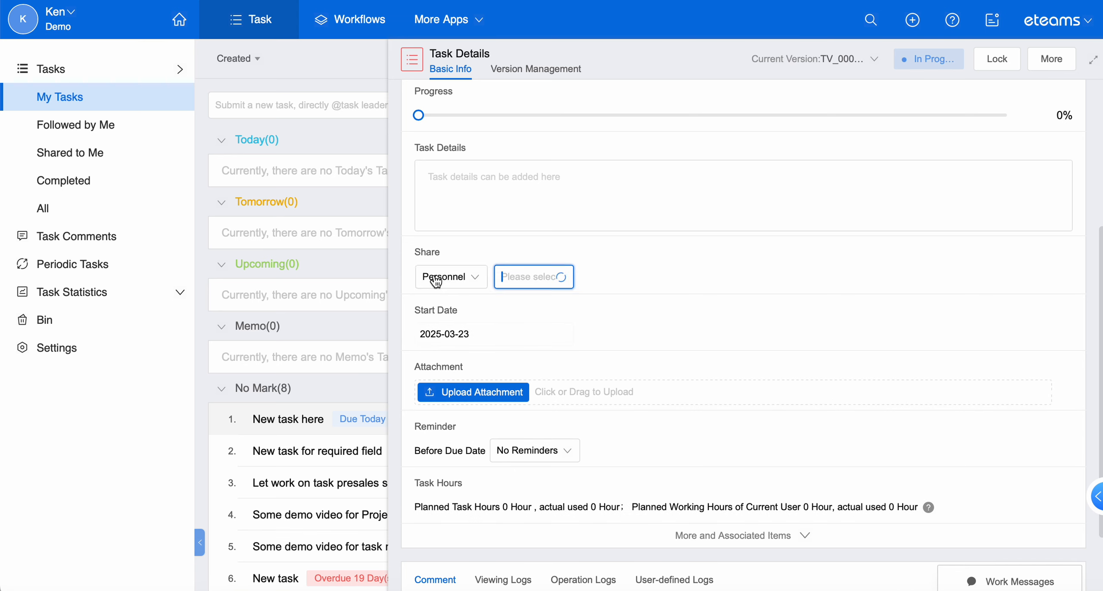
pyautogui.click(76, 428)
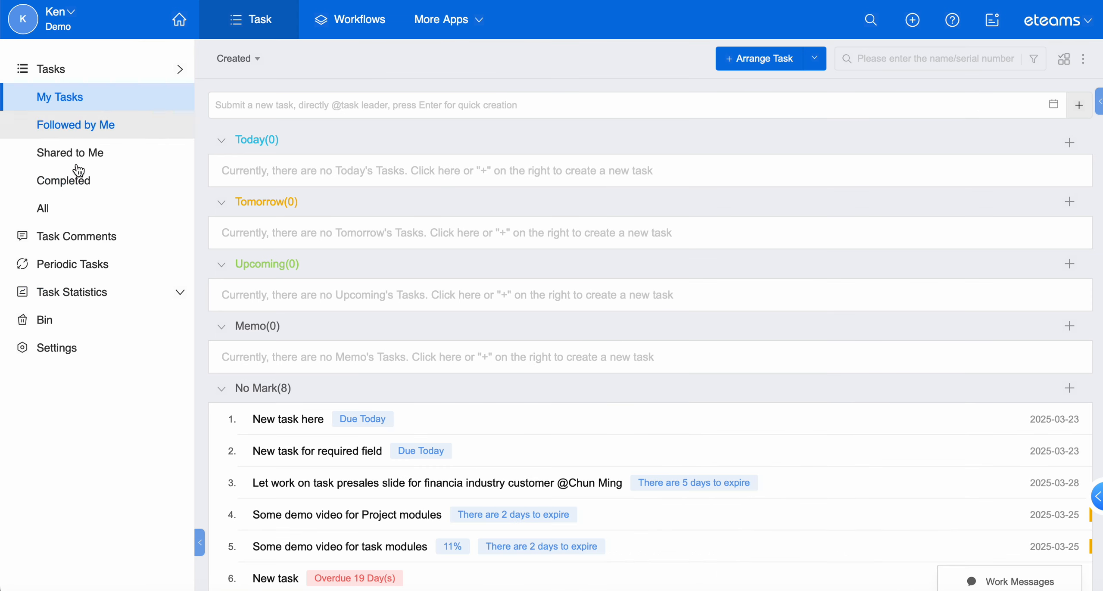
# - Preview the New Tasks layout from Layout Management and close the preview
pyautogui.click(70, 353)
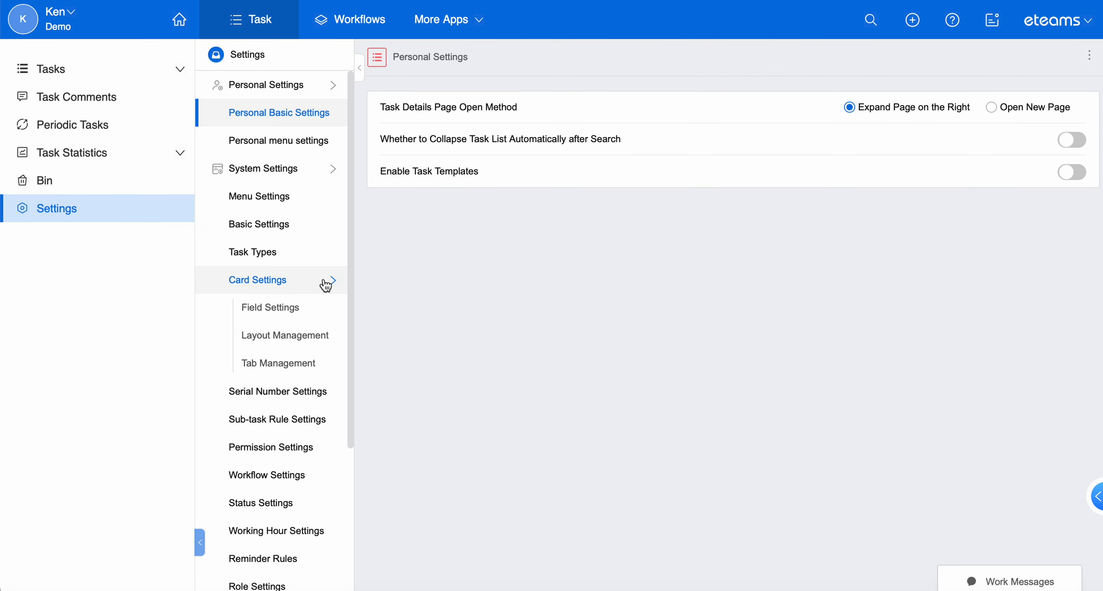
pyautogui.click(296, 340)
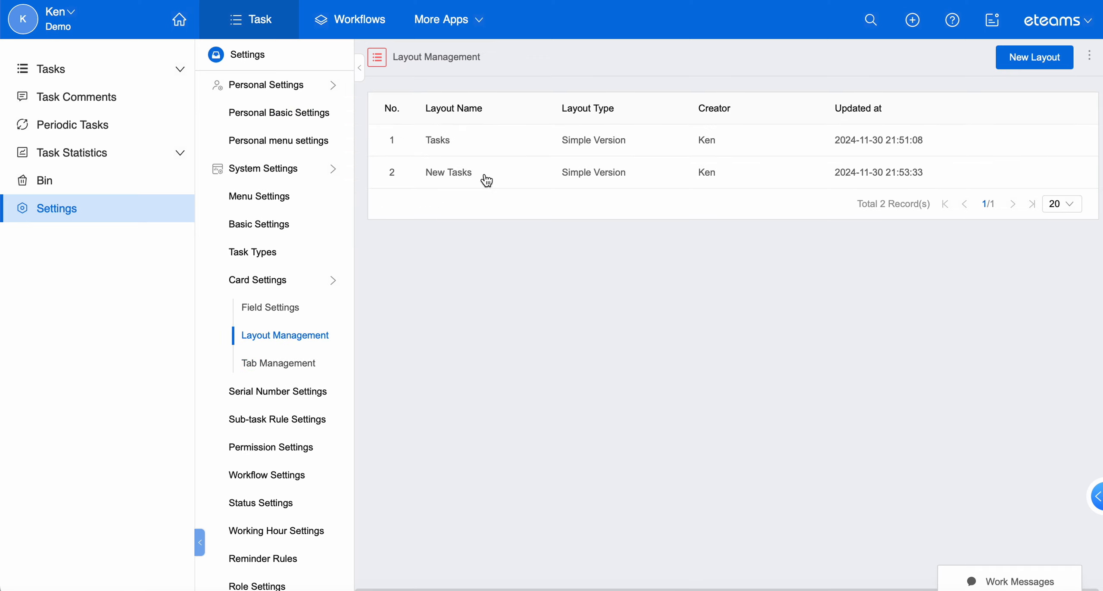
pyautogui.click(1052, 174)
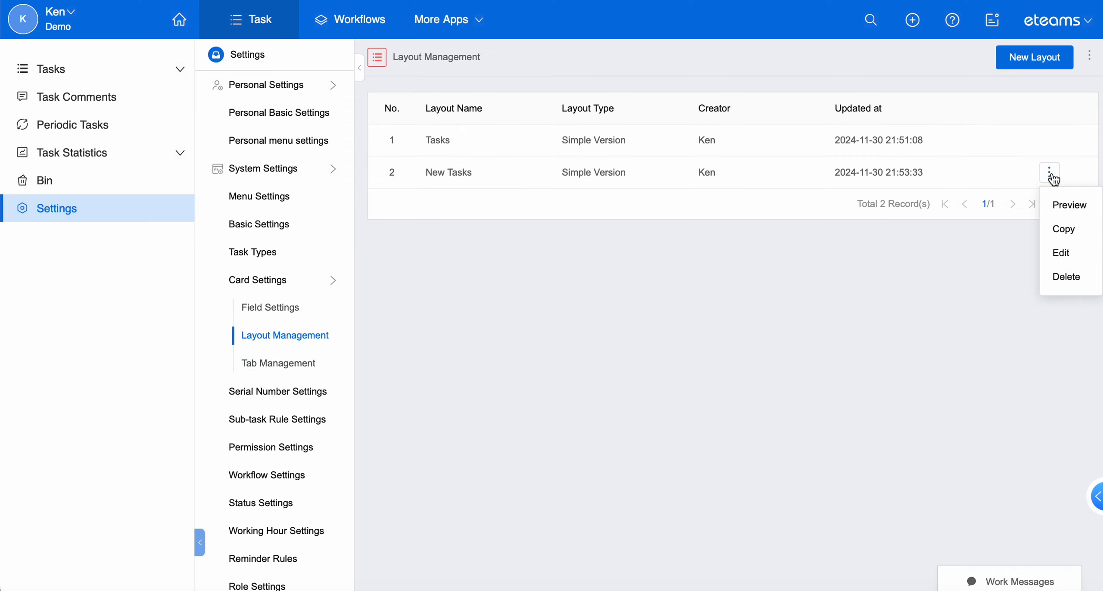
pyautogui.click(1061, 205)
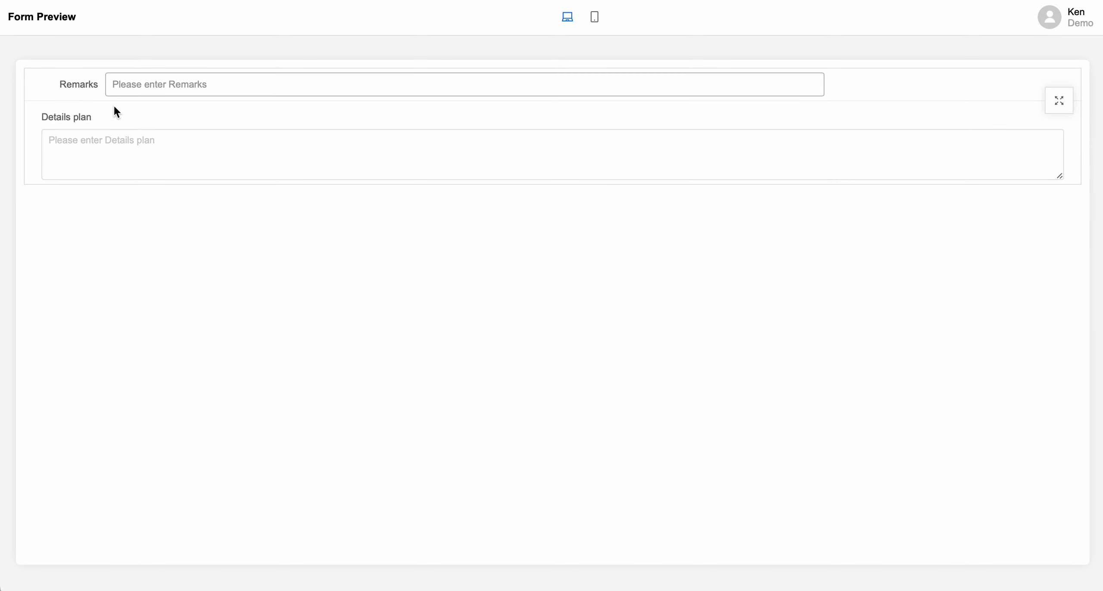
pyautogui.click(656, 1)
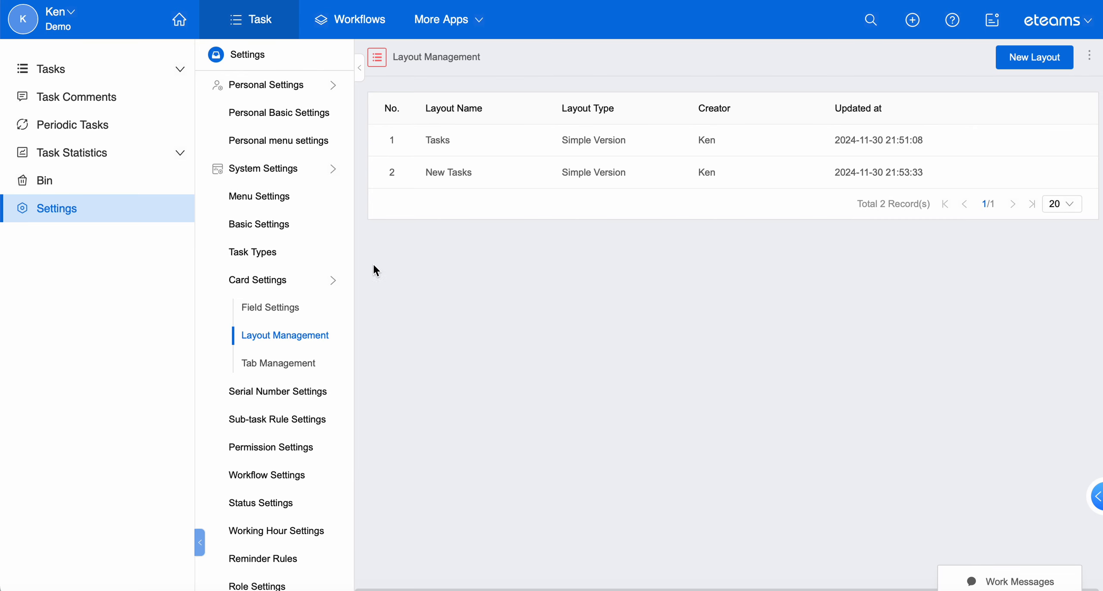
# - Compare the Tab Management entries for Common Fields and the Normal task type, and look over the blank New Tab form
pyautogui.click(283, 369)
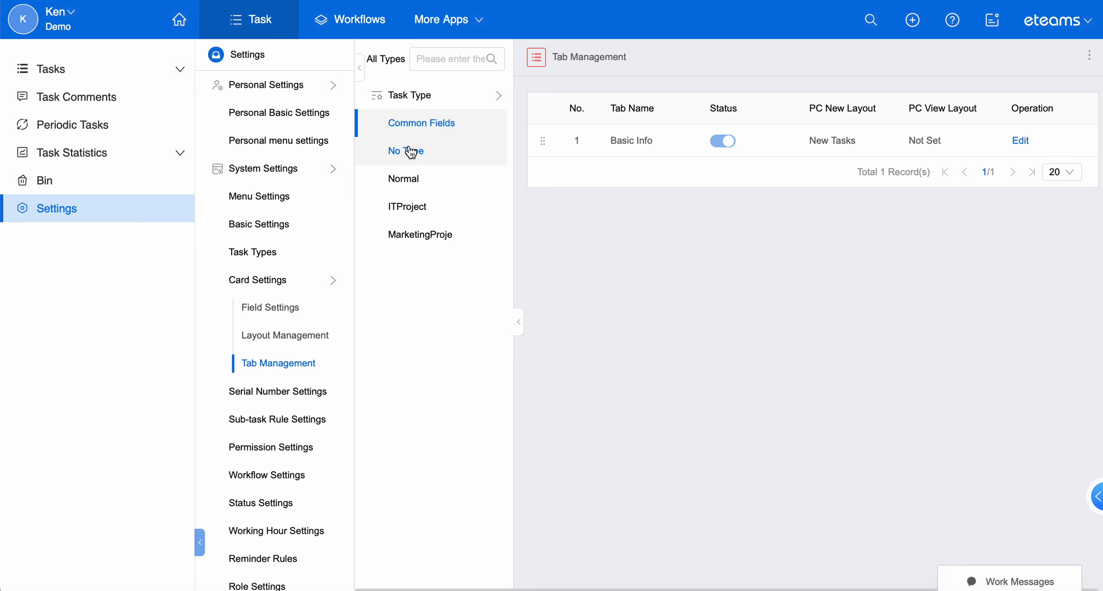
pyautogui.click(420, 183)
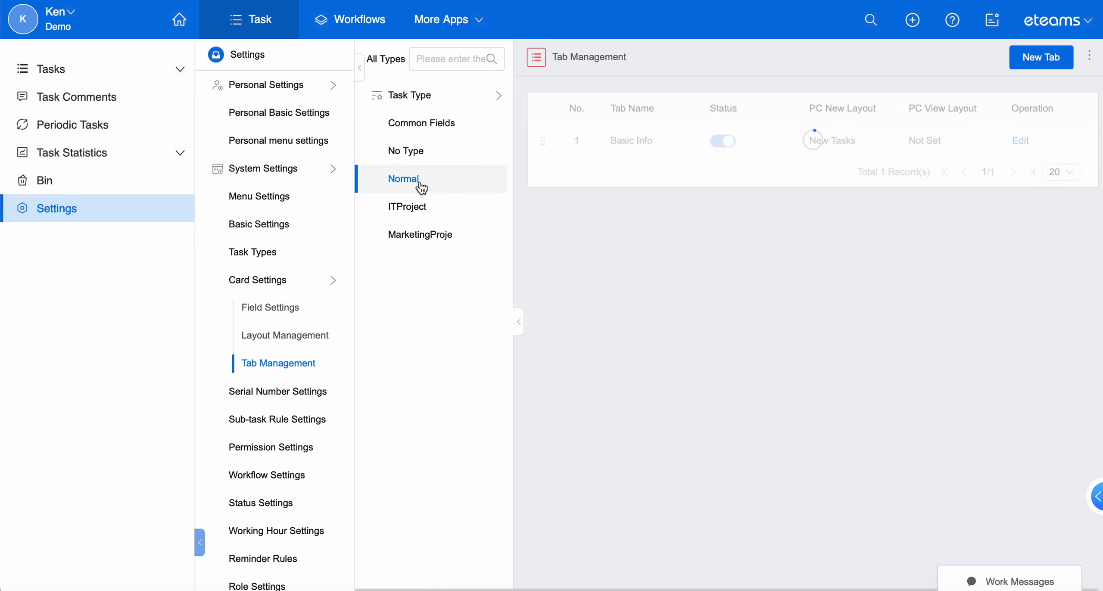
pyautogui.click(429, 127)
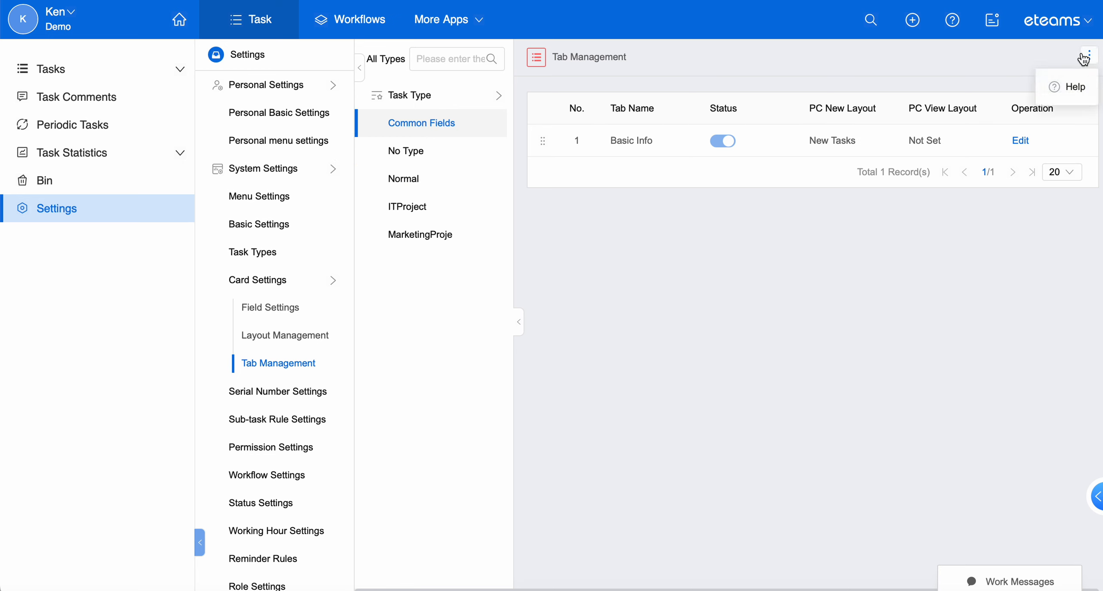
pyautogui.click(482, 179)
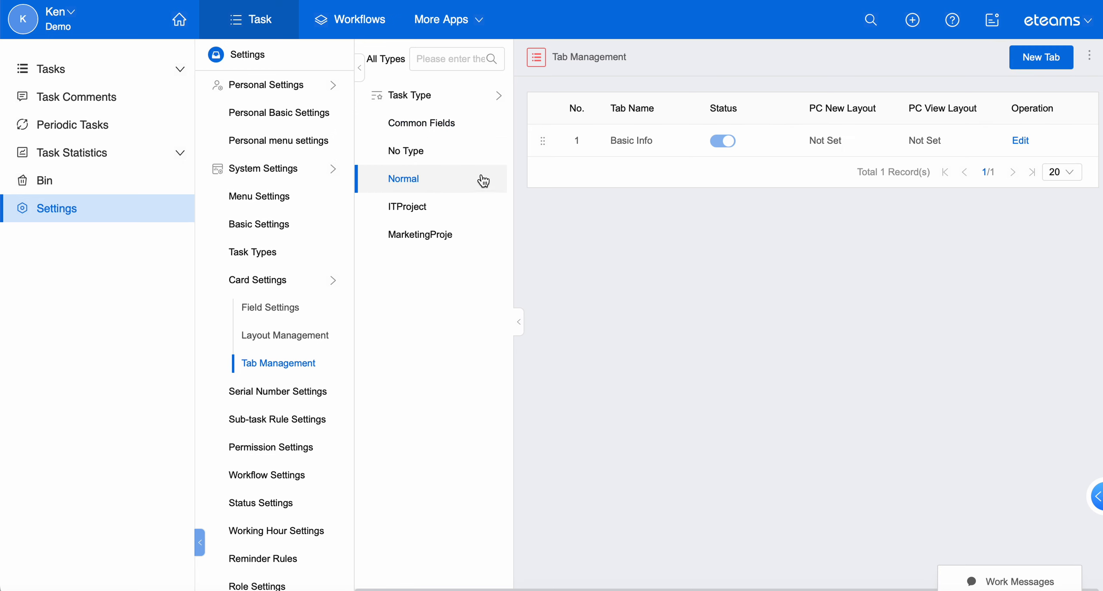
pyautogui.click(1026, 60)
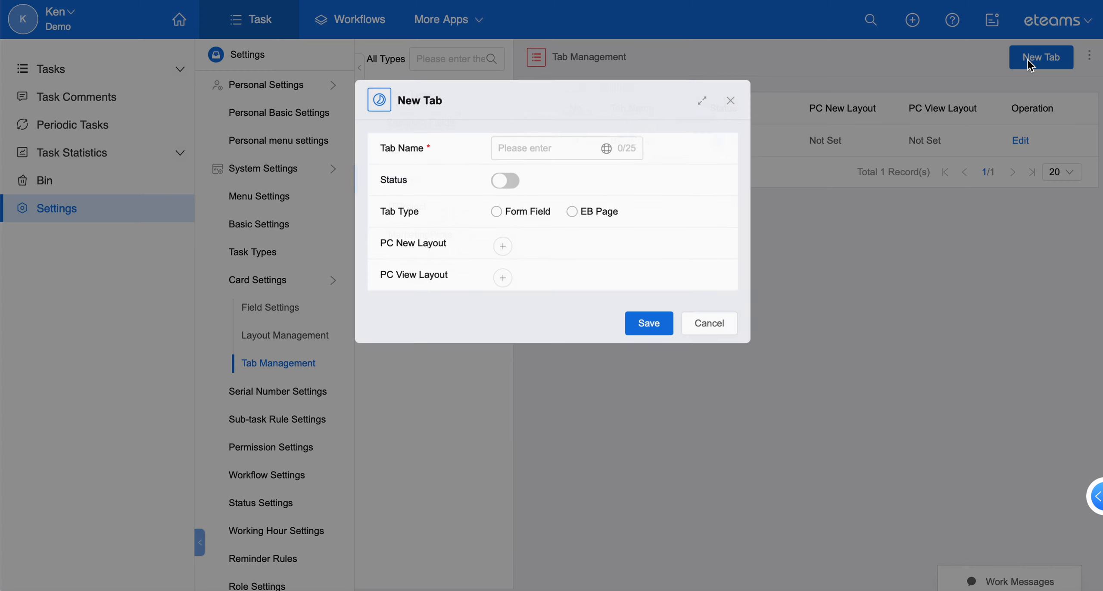
pyautogui.click(731, 100)
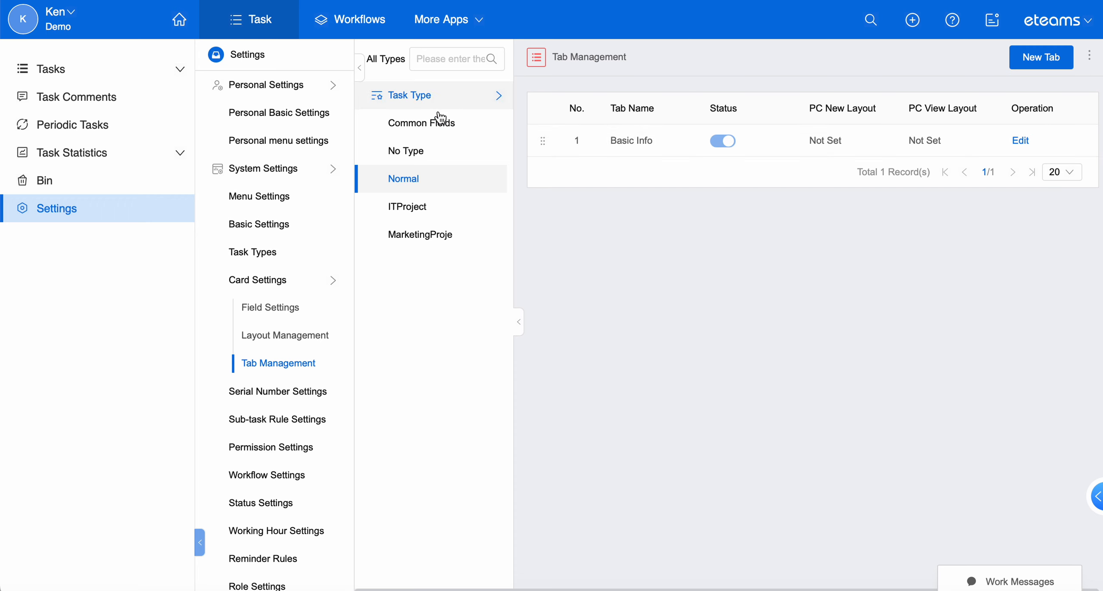
# - Start a new tab named "Project" for the Normal task type and enable its status
pyautogui.click(445, 128)
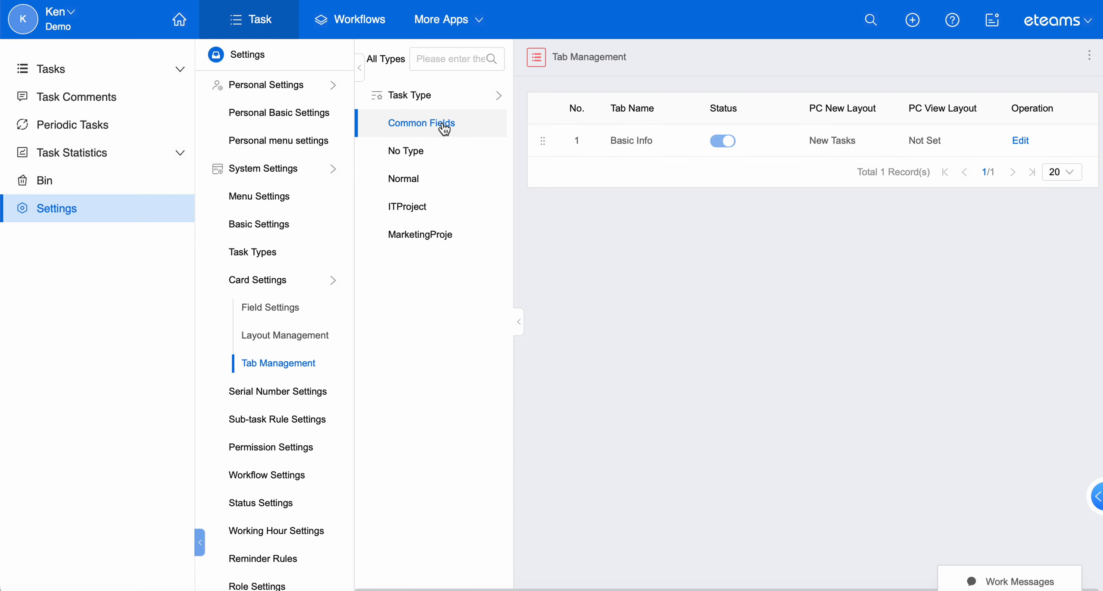
pyautogui.click(417, 152)
pyautogui.click(420, 179)
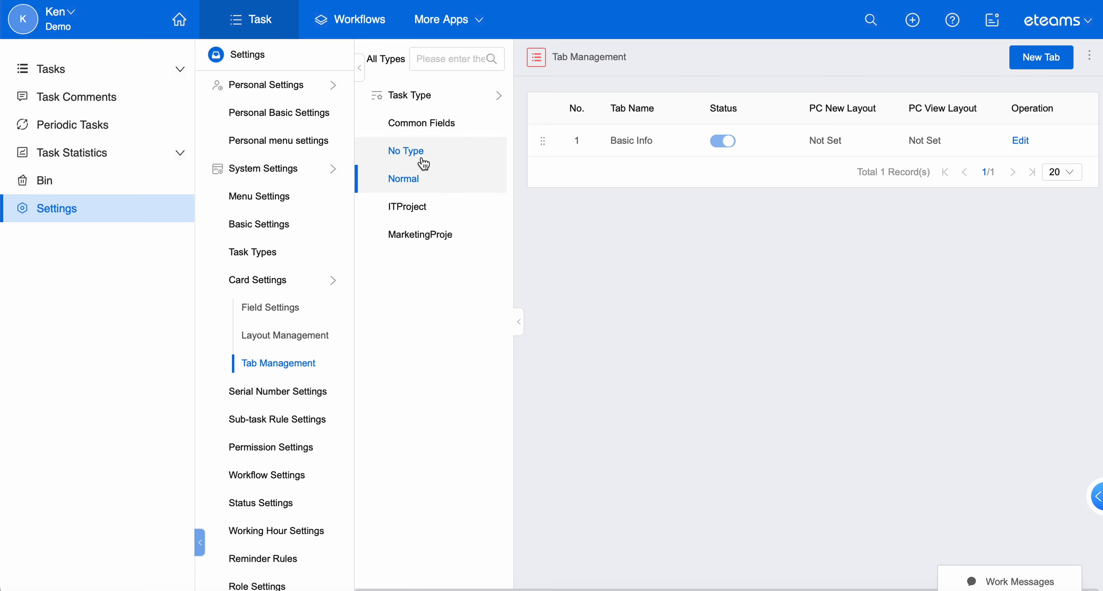
pyautogui.click(1016, 65)
pyautogui.click(524, 149)
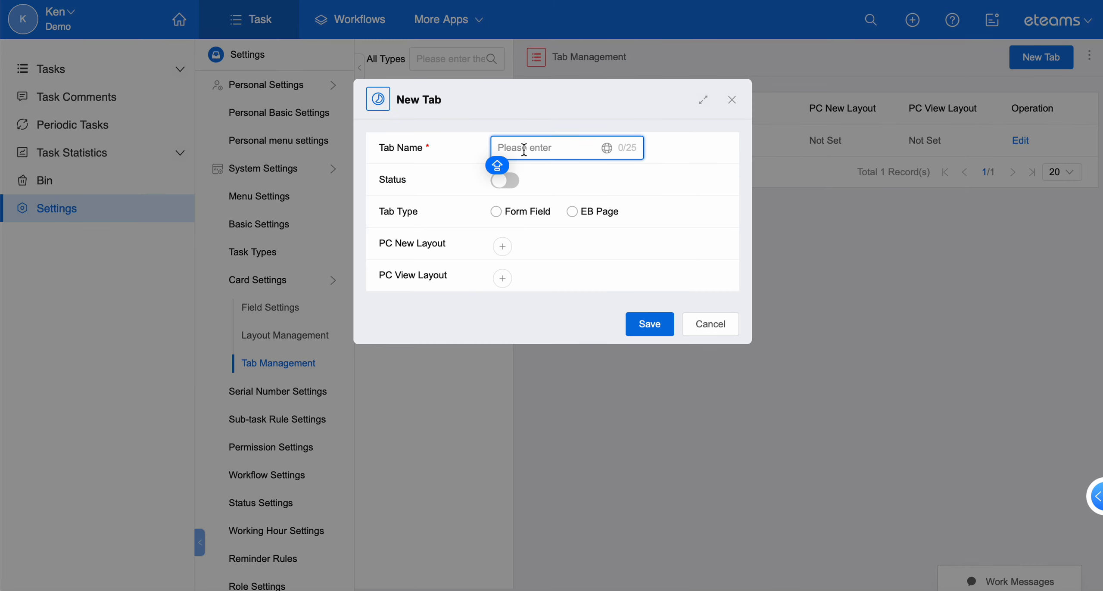
pyautogui.write('Project')
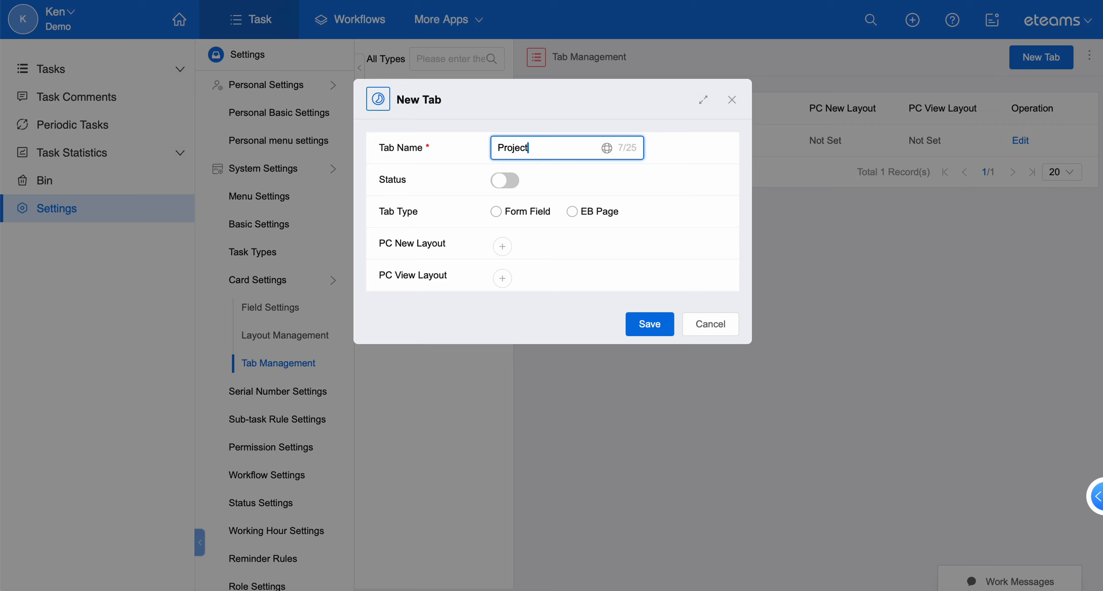
pyautogui.click(508, 182)
# - Assign New Tasks as both the PC New and PC View layout, set the tab type to Form Field, and save the tab
pyautogui.click(503, 241)
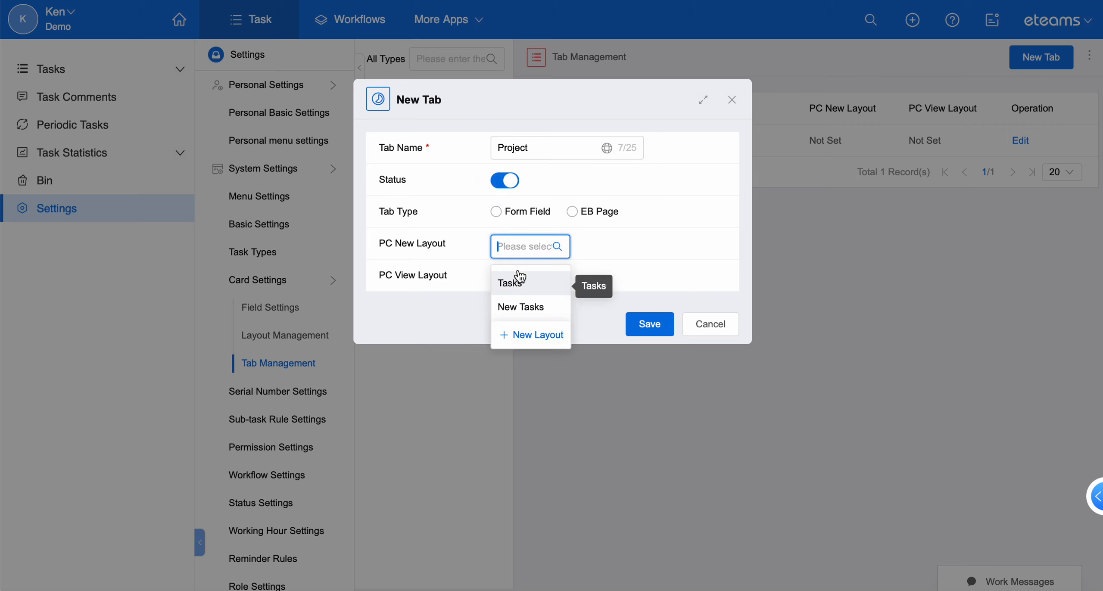
pyautogui.click(523, 306)
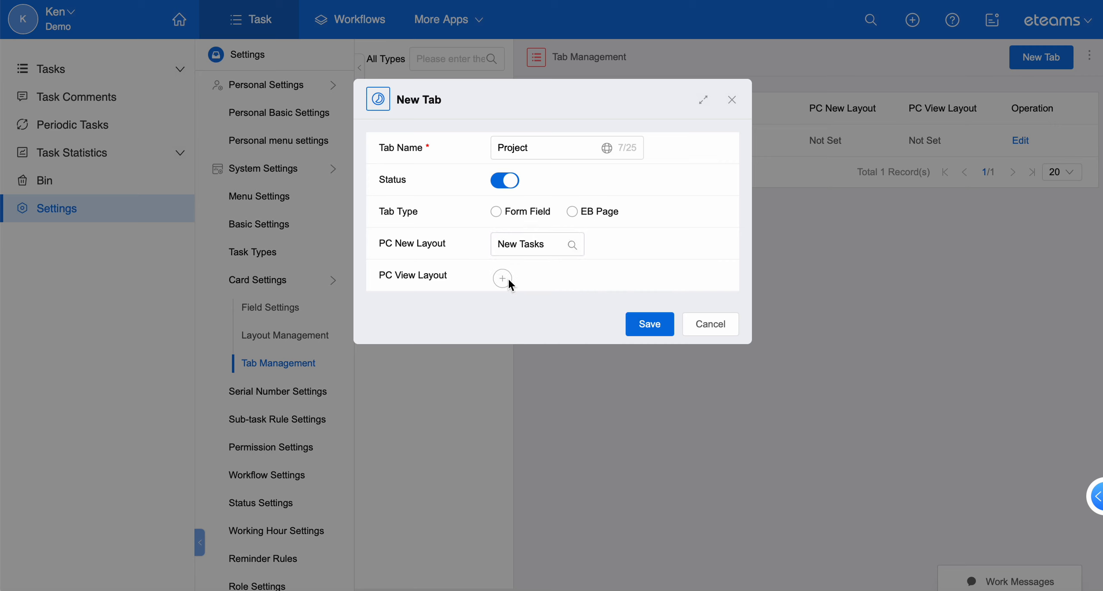
pyautogui.click(503, 278)
pyautogui.click(527, 338)
pyautogui.click(516, 219)
pyautogui.click(642, 324)
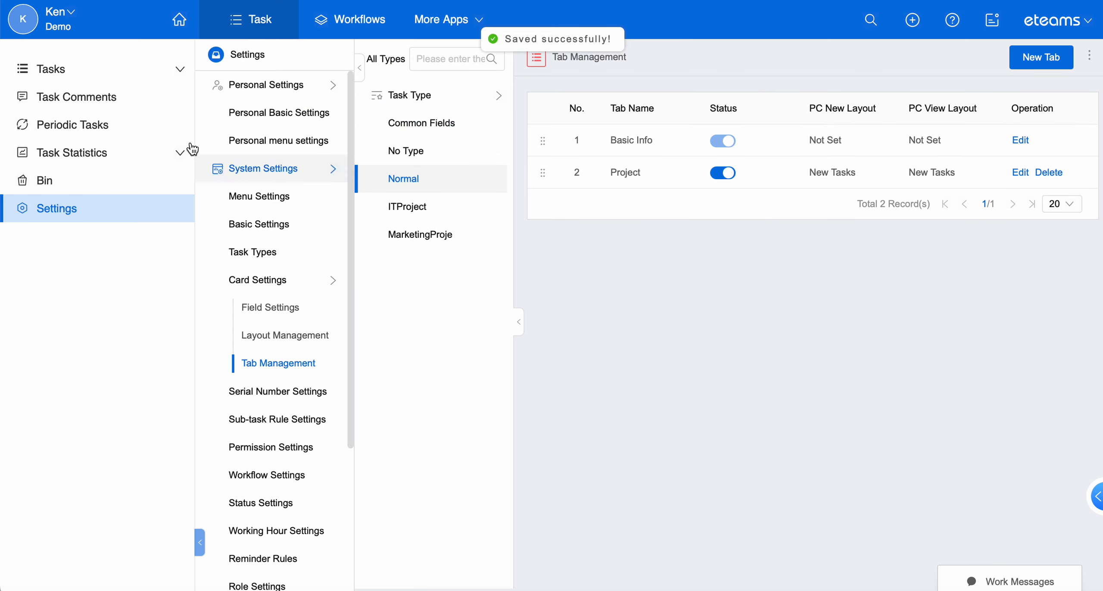
# - Open "New task here" in My Tasks and examine the Remarks and Details plan fields on its Project tab
pyautogui.click(81, 71)
pyautogui.click(88, 104)
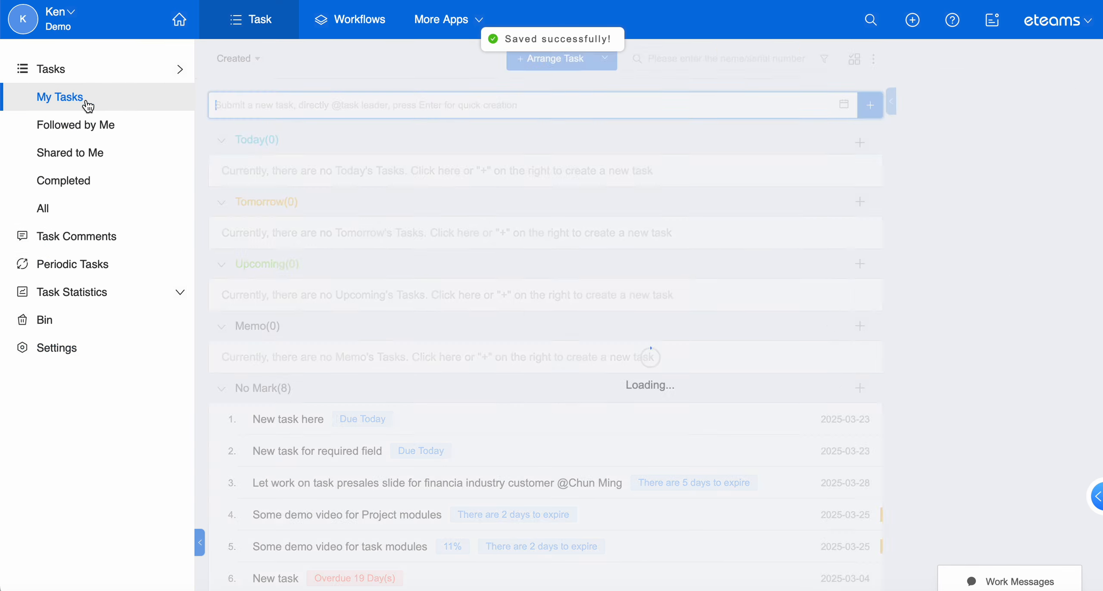
pyautogui.click(306, 420)
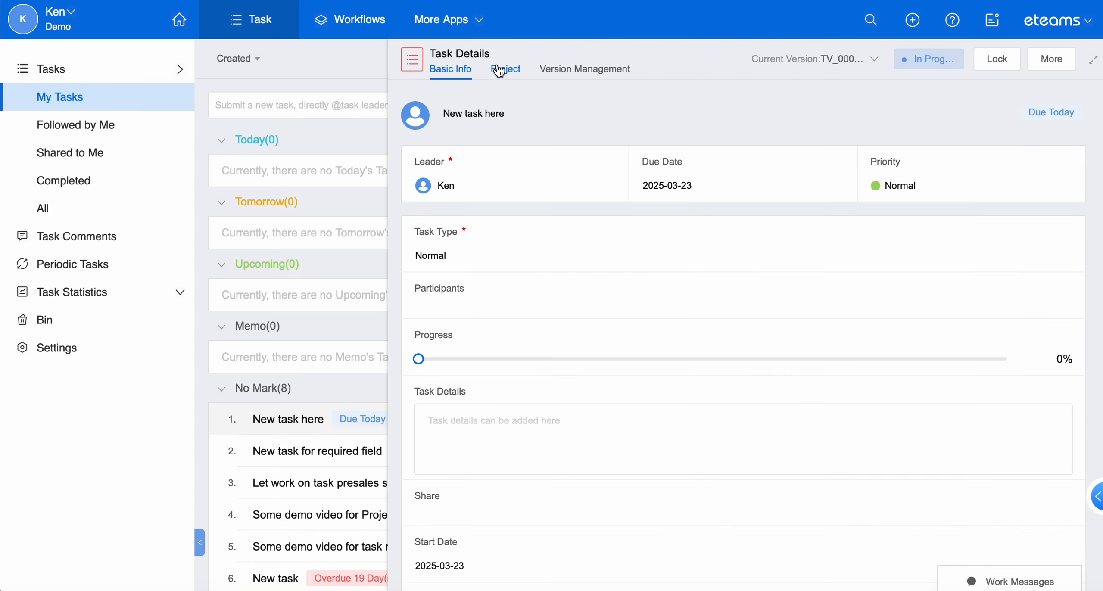
pyautogui.click(500, 70)
pyautogui.click(498, 105)
pyautogui.click(480, 186)
pyautogui.click(502, 107)
pyautogui.click(486, 168)
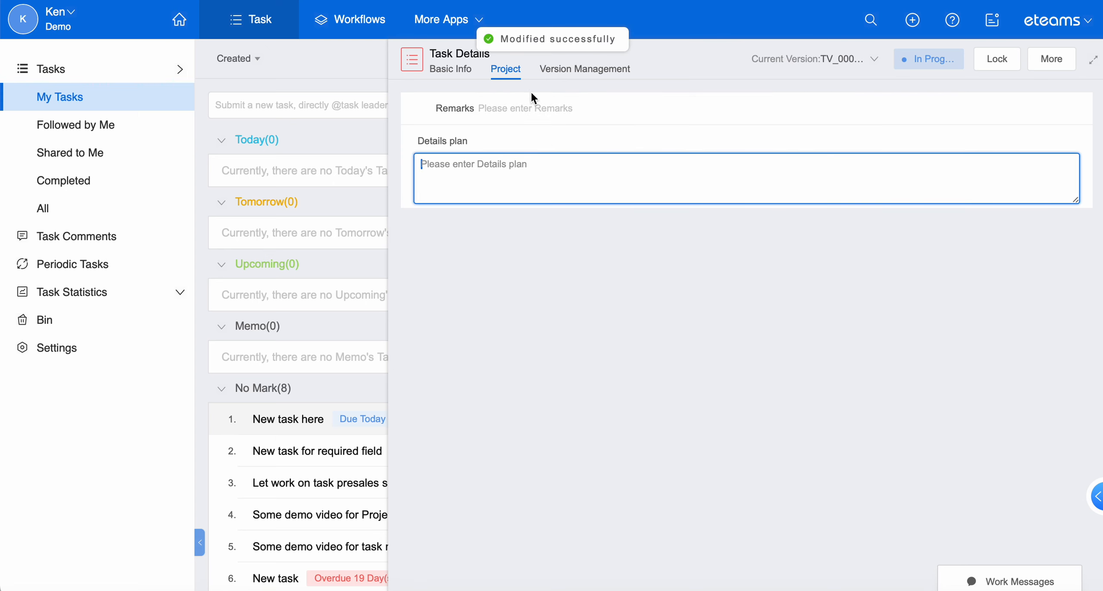
pyautogui.click(451, 70)
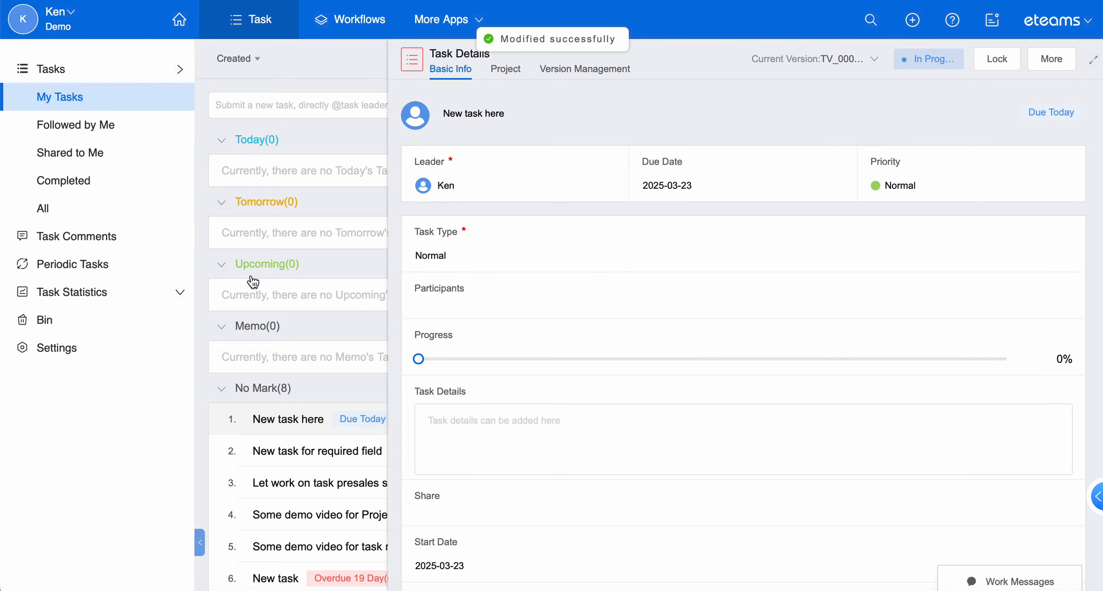
# - Examine the serial number settings for Common Fields and the Normal type, briefly toggling Numbers Change as Field Contents Change for Common Fields
pyautogui.click(106, 347)
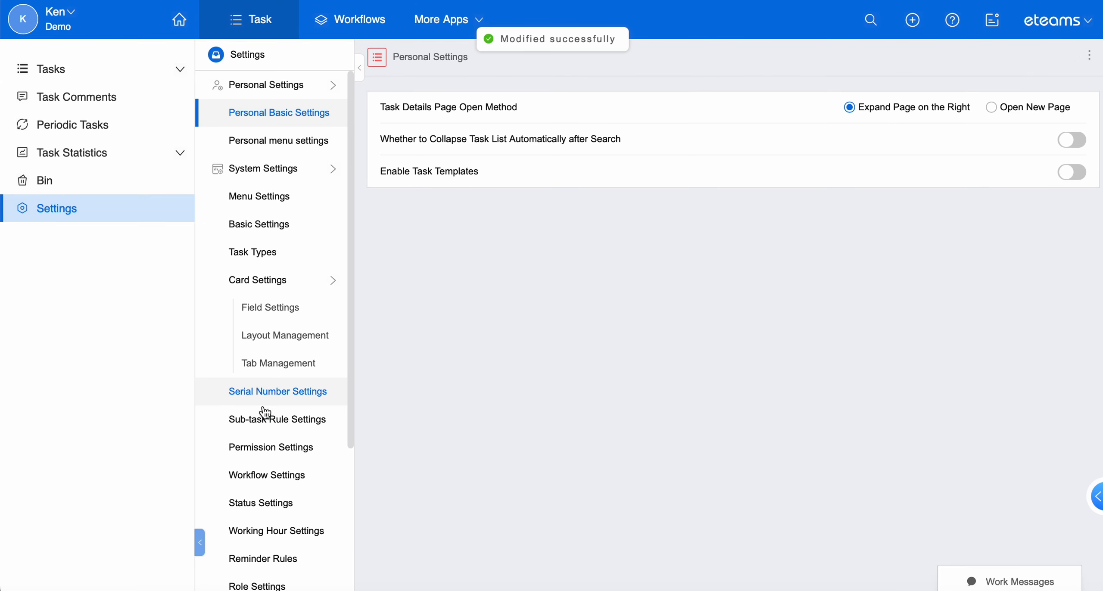
pyautogui.click(276, 403)
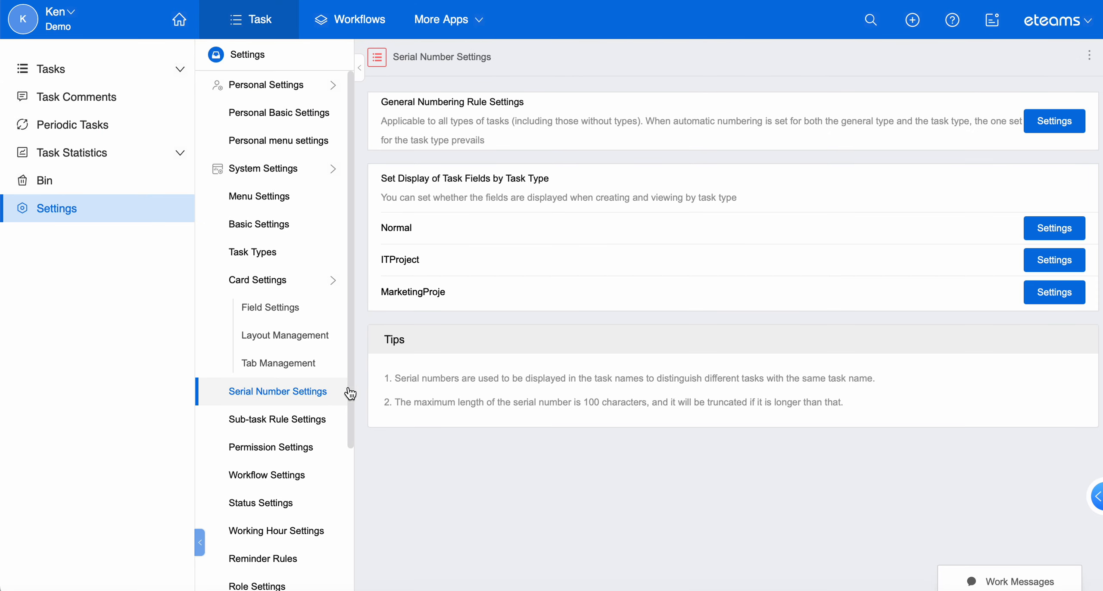
pyautogui.click(1046, 119)
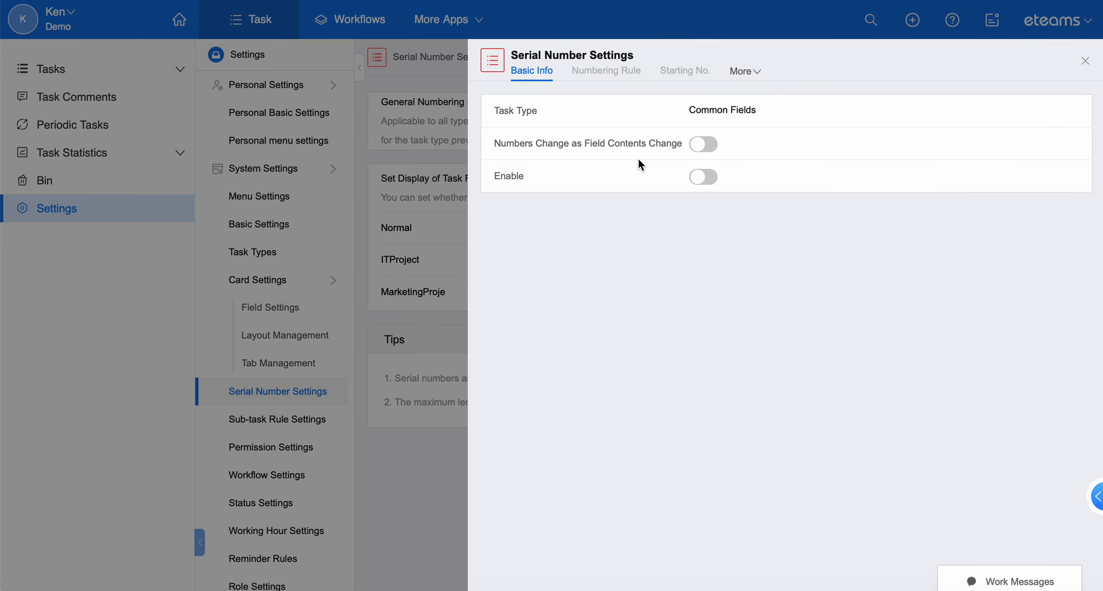
pyautogui.click(701, 147)
pyautogui.click(705, 145)
pyautogui.click(421, 491)
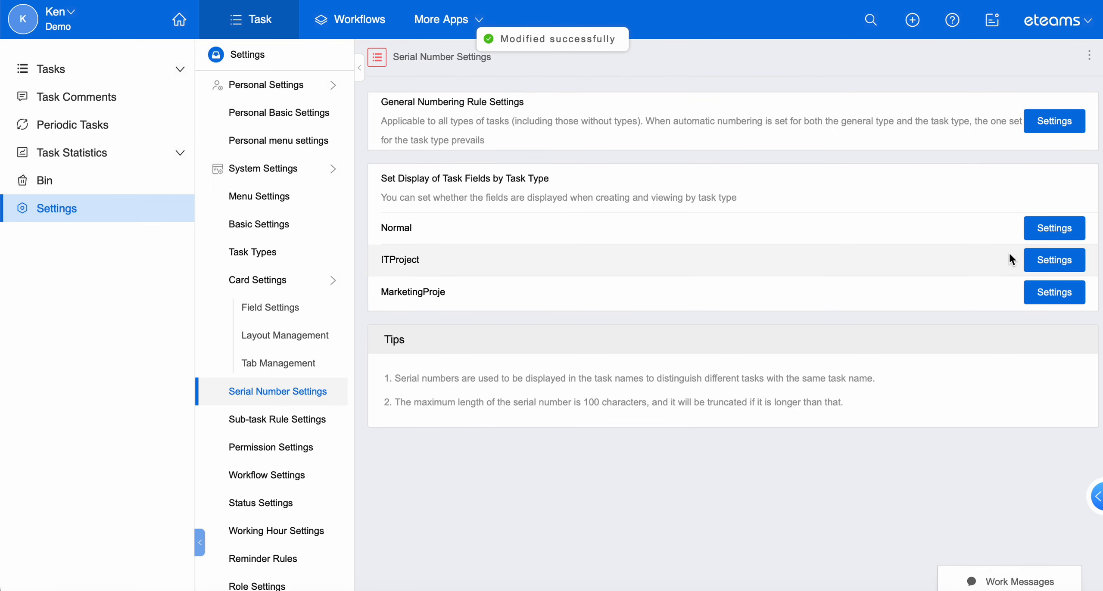
pyautogui.click(1043, 228)
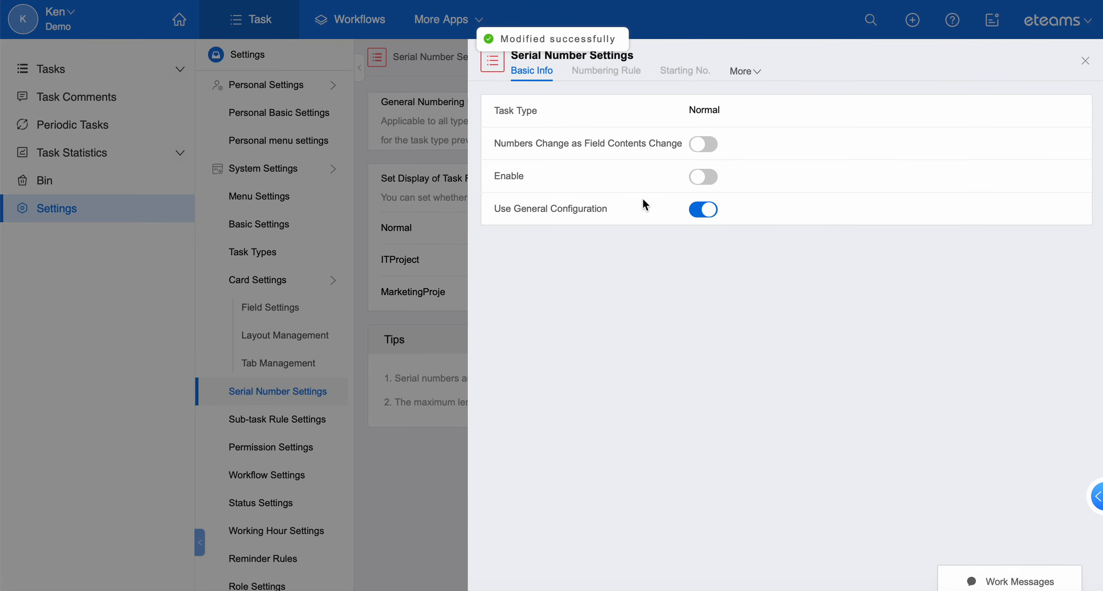
pyautogui.click(420, 475)
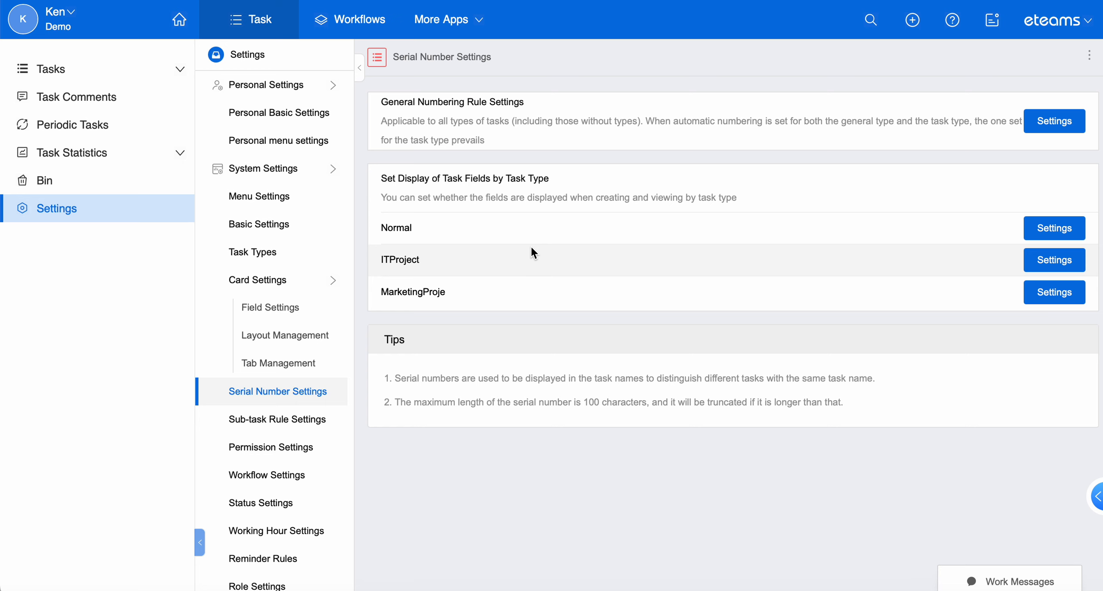
# - Review the sub-task rules and the basic, field, data, associated passing and encryption pages of the permission settings
pyautogui.click(320, 421)
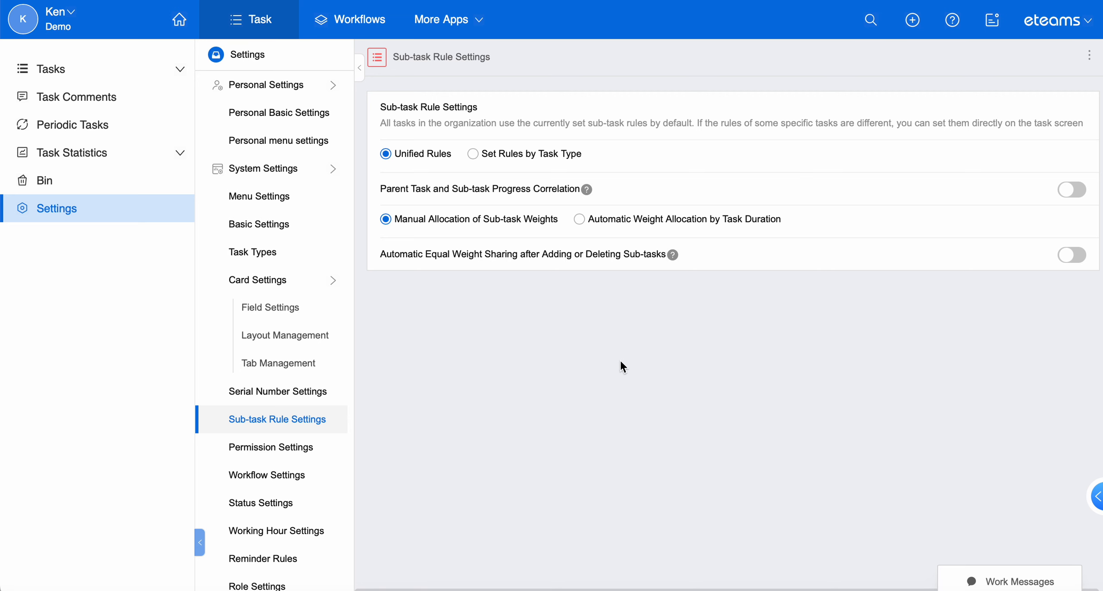
pyautogui.click(301, 450)
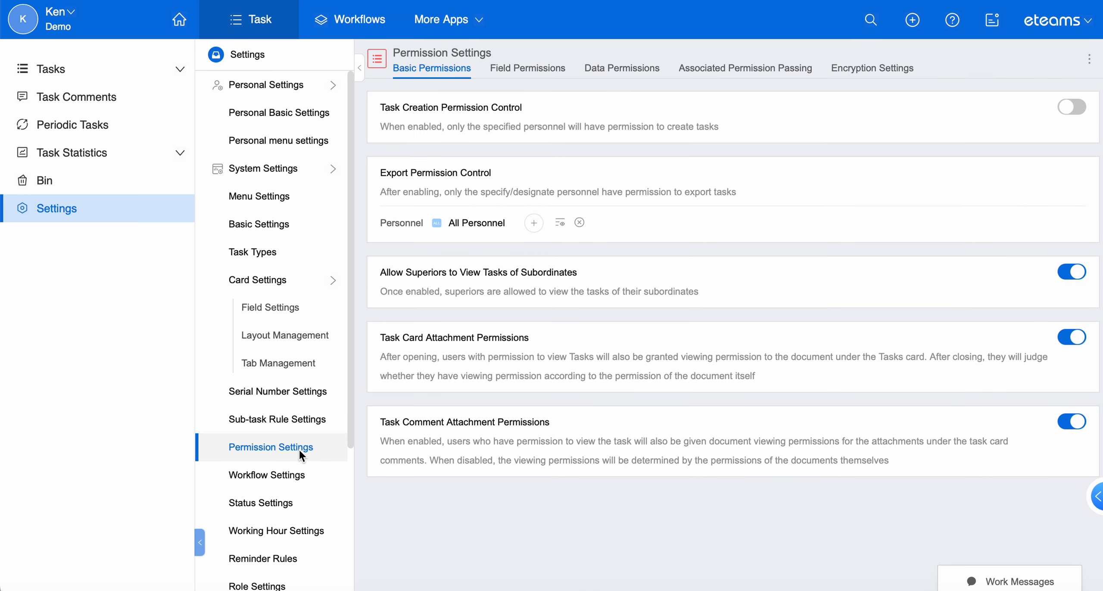
pyautogui.click(534, 222)
pyautogui.click(533, 75)
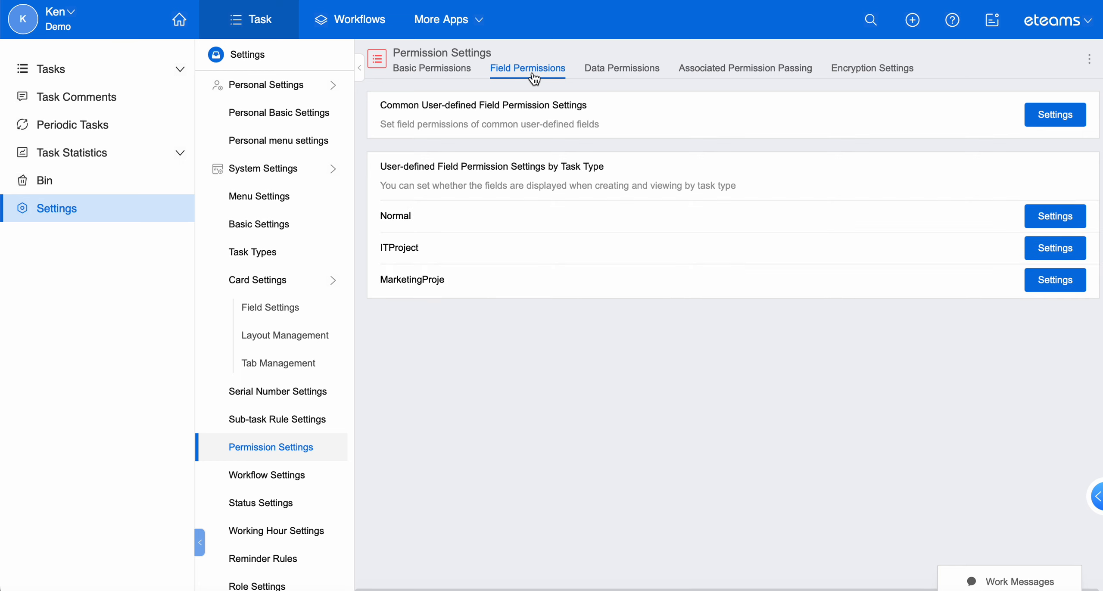
pyautogui.click(622, 74)
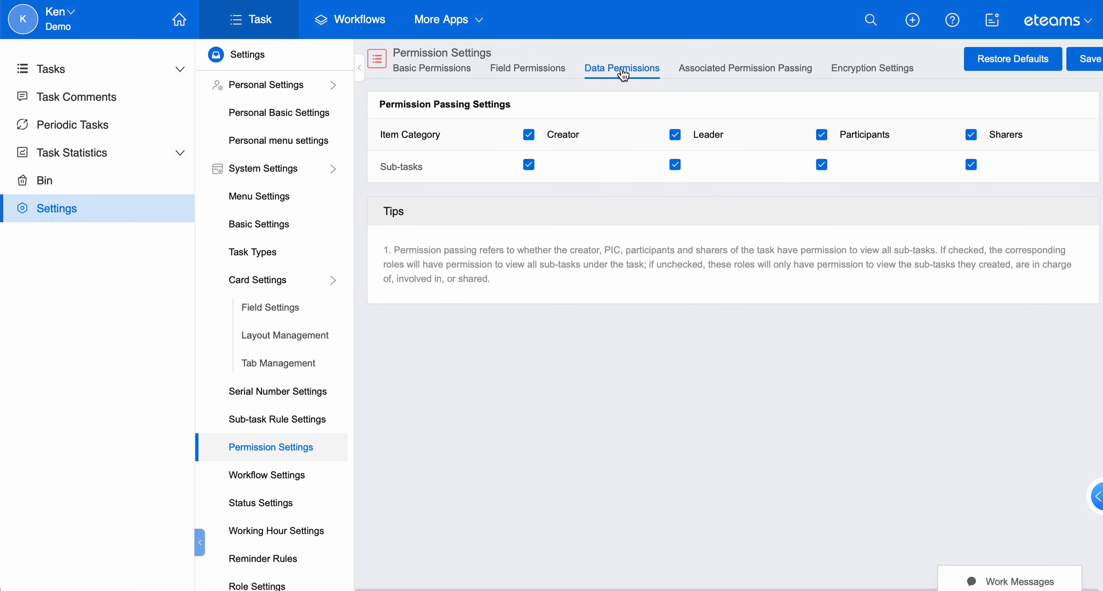
pyautogui.click(703, 73)
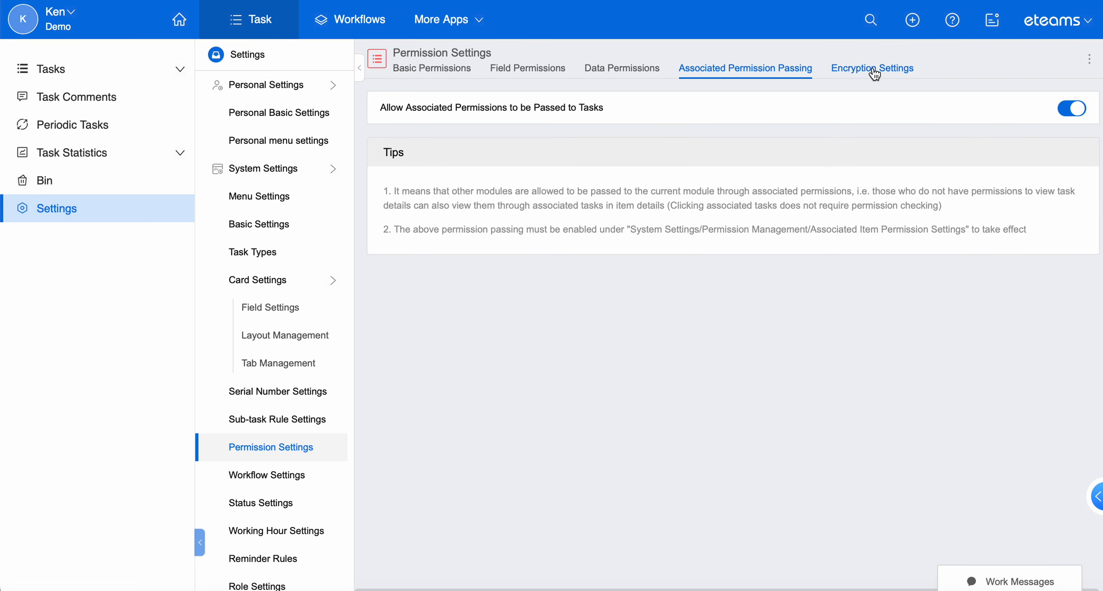
pyautogui.click(875, 73)
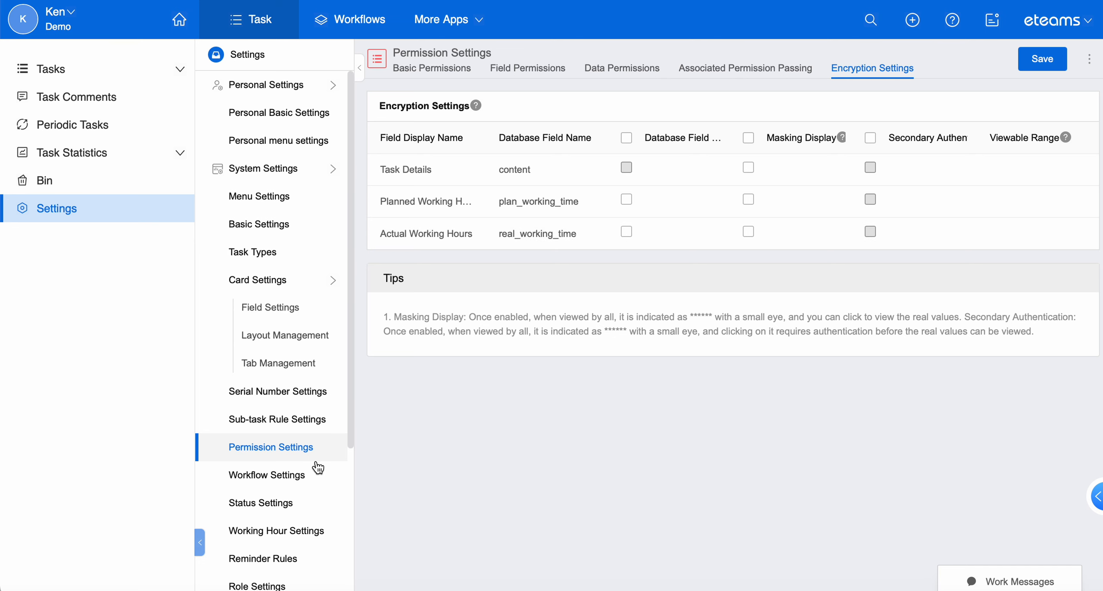
# - Set the In Progress status color to orange #FBBE43 in Status Settings and save the status
pyautogui.scroll(-5, 317, 468)
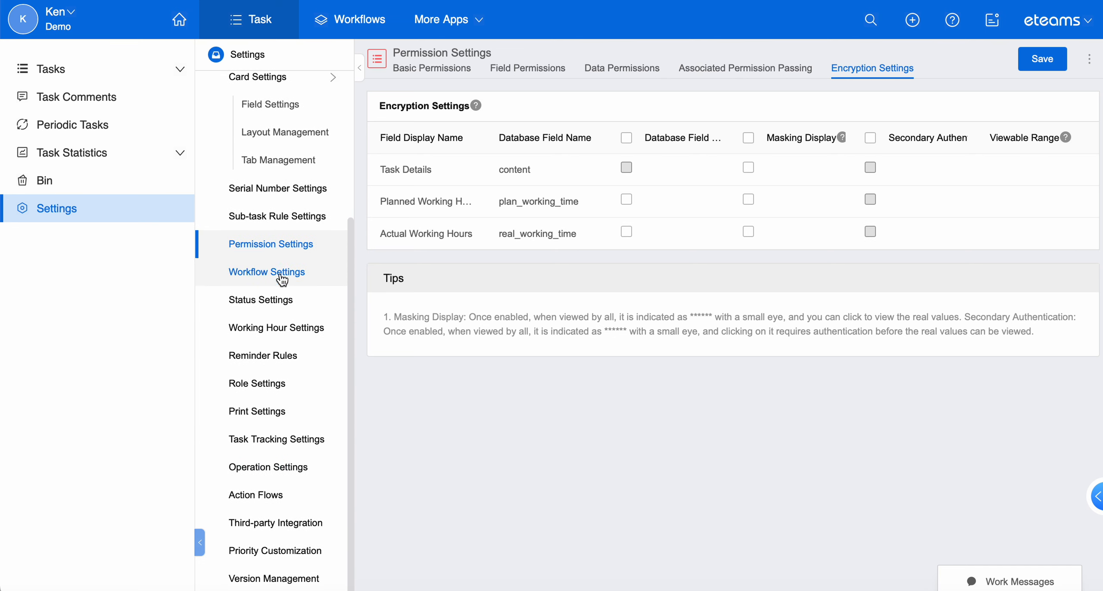
pyautogui.click(263, 301)
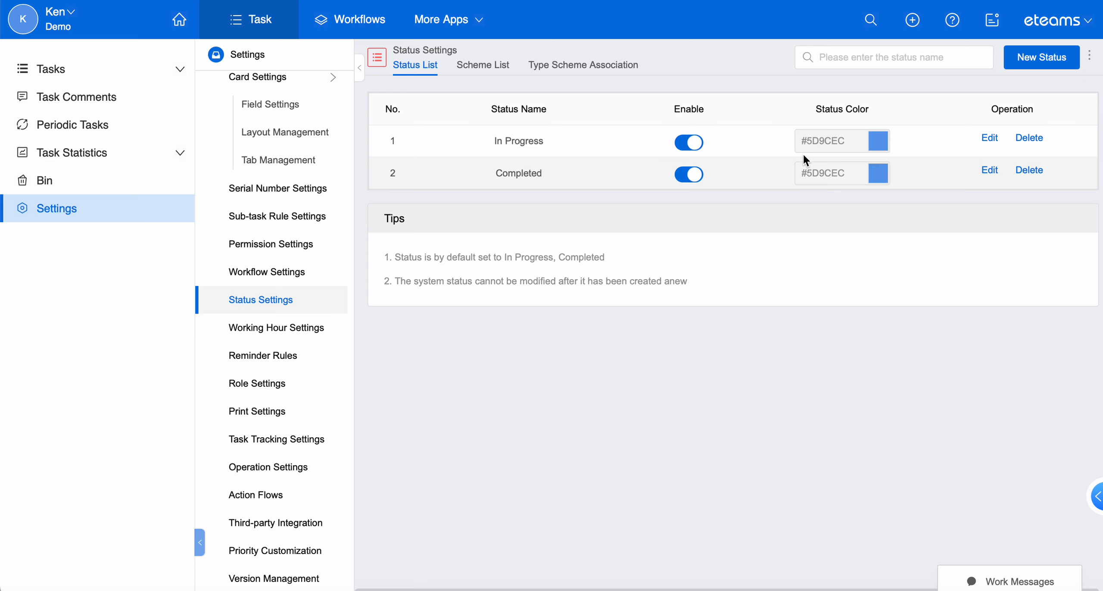
pyautogui.click(879, 146)
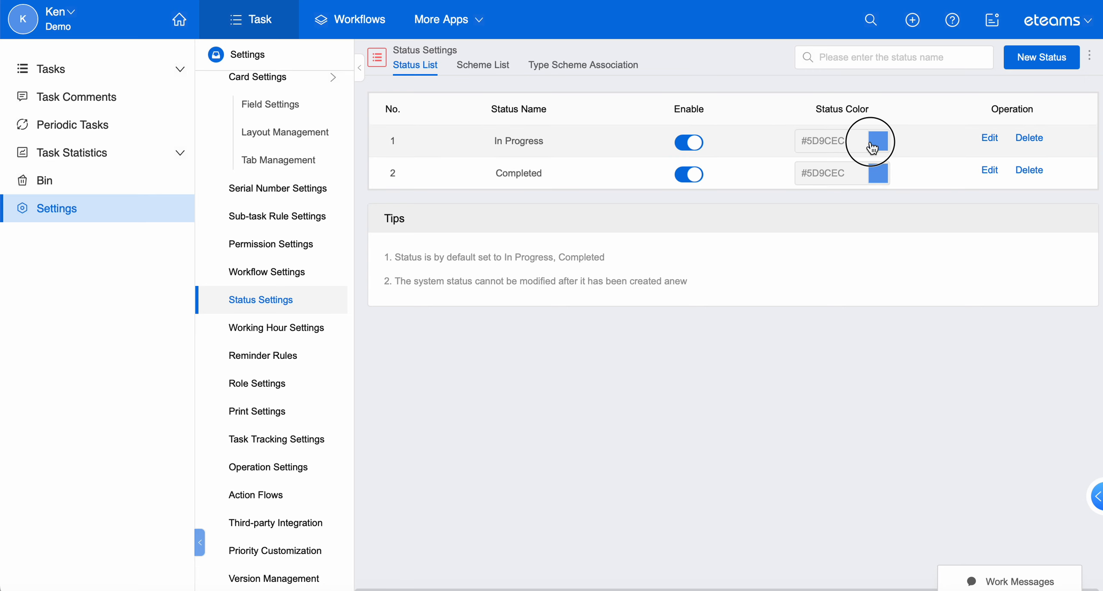
pyautogui.click(988, 139)
pyautogui.click(576, 211)
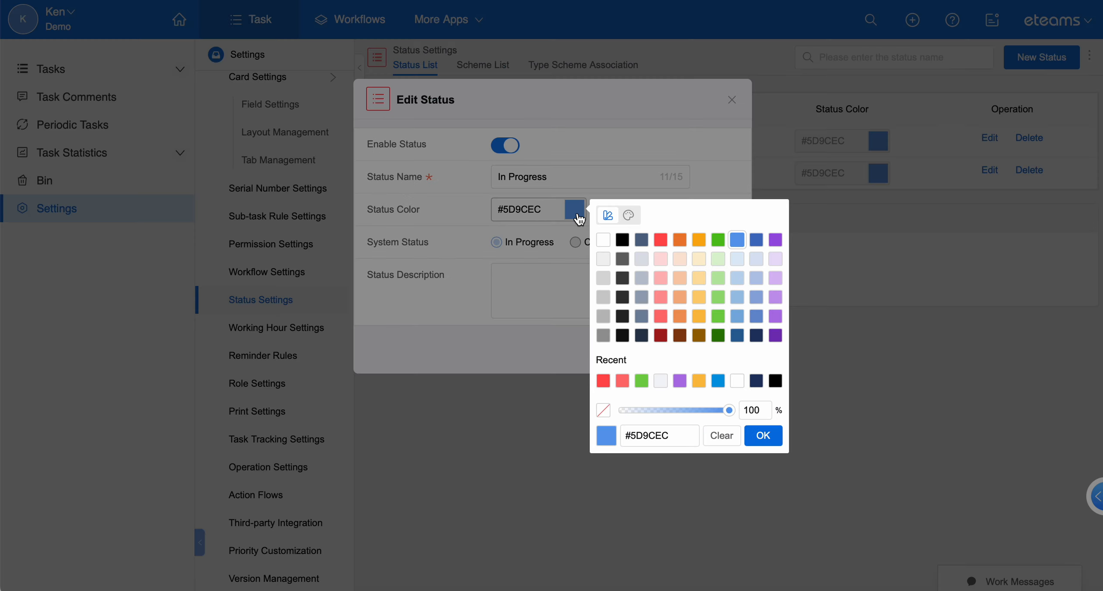
pyautogui.click(700, 261)
pyautogui.click(700, 316)
pyautogui.click(761, 433)
pyautogui.click(656, 357)
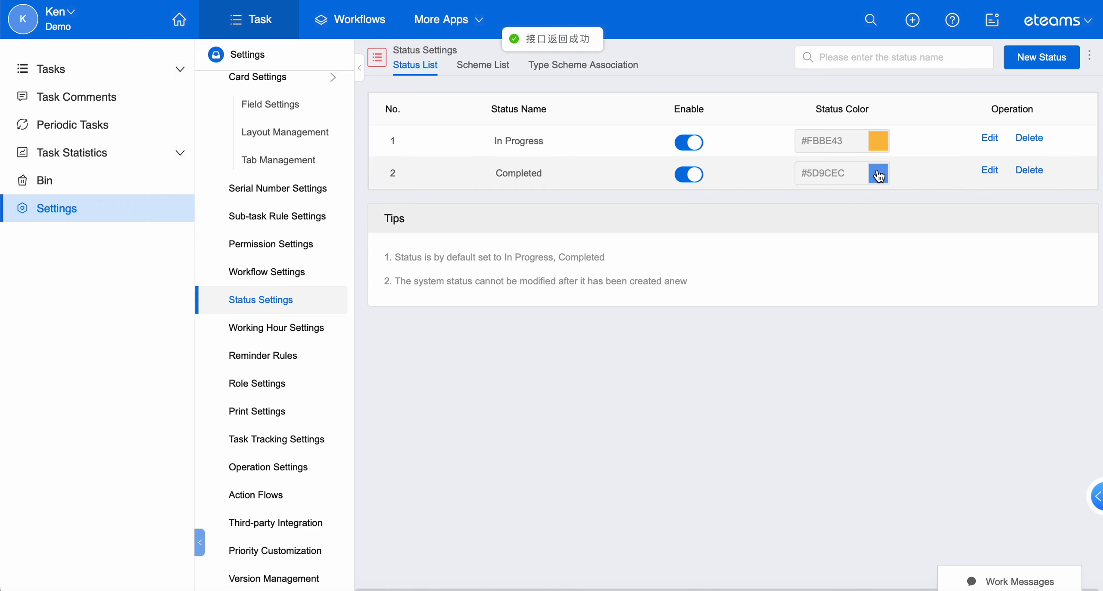
# - Set the Completed status color to green #52C41A and save the status
pyautogui.click(990, 170)
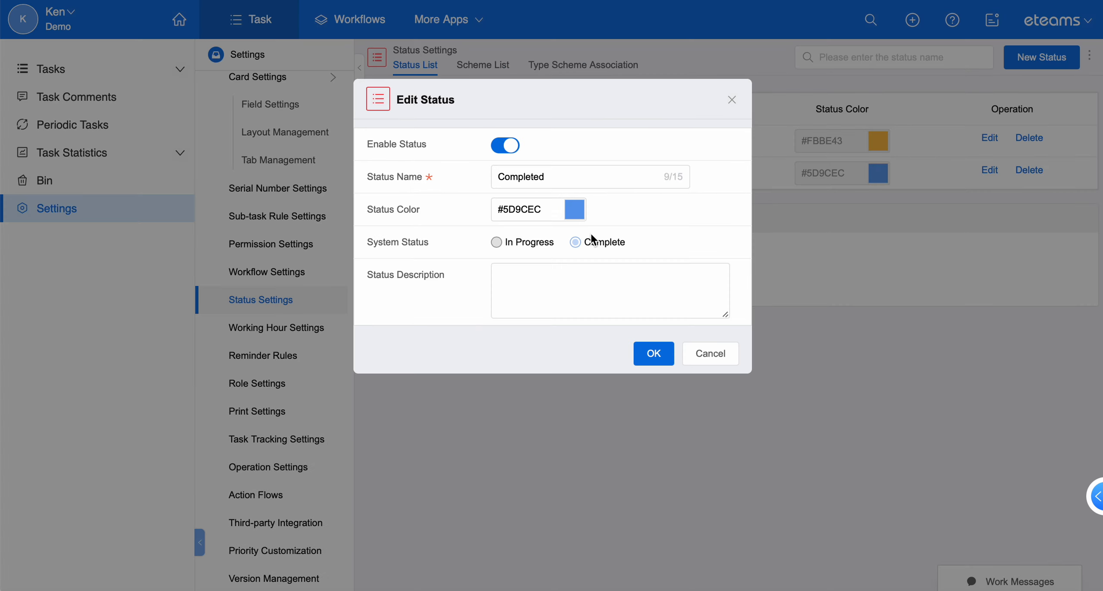
pyautogui.click(577, 213)
pyautogui.click(717, 242)
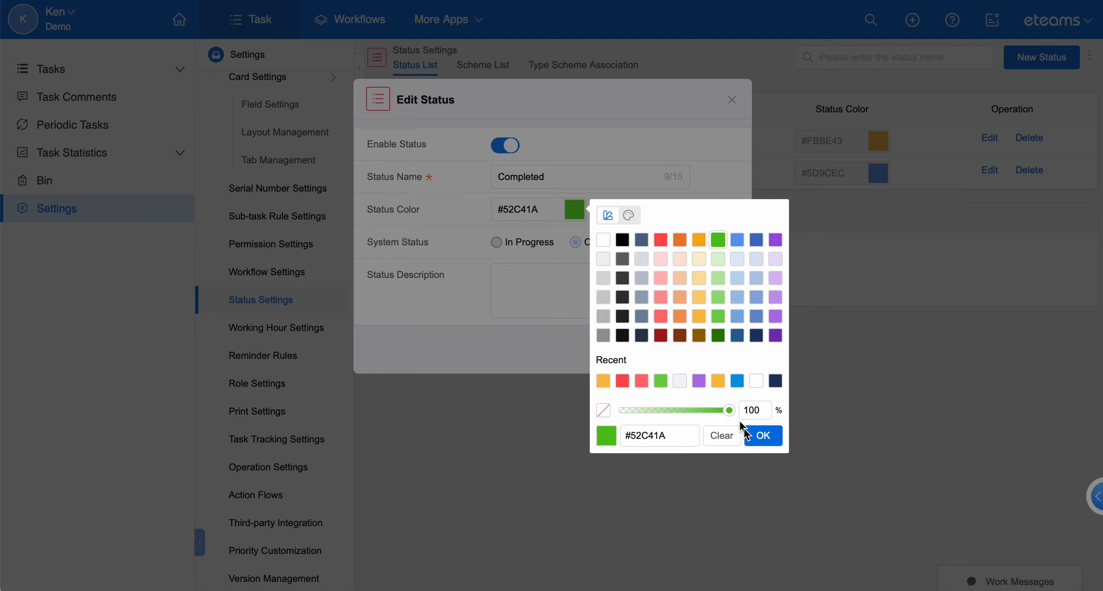
pyautogui.click(763, 436)
pyautogui.click(655, 357)
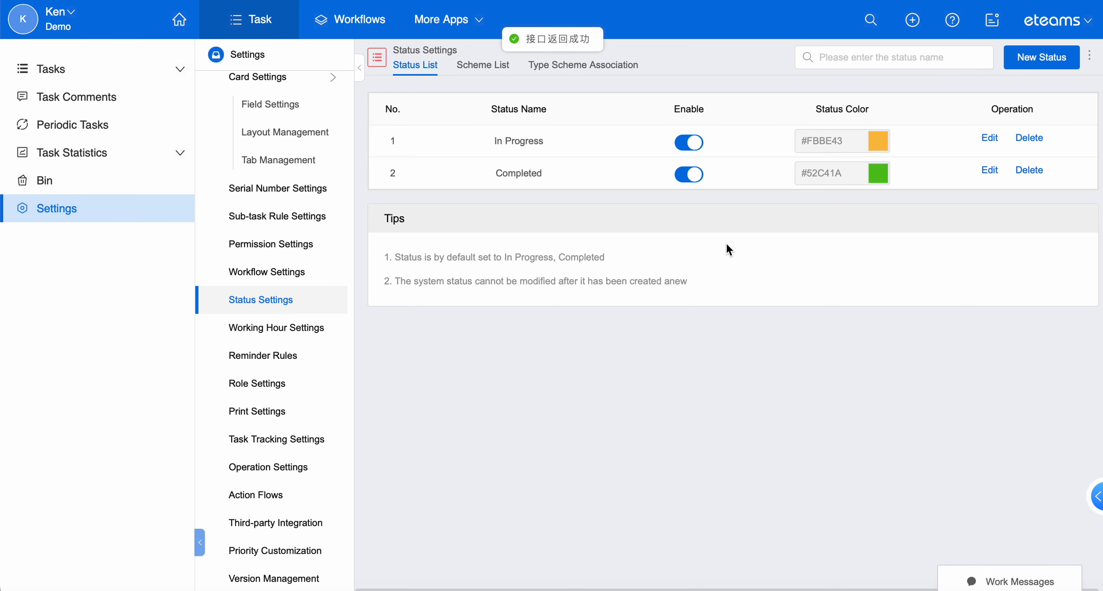
# - Show My Tasks as a single list without date groups and open "New task here"
pyautogui.click(76, 69)
pyautogui.click(82, 96)
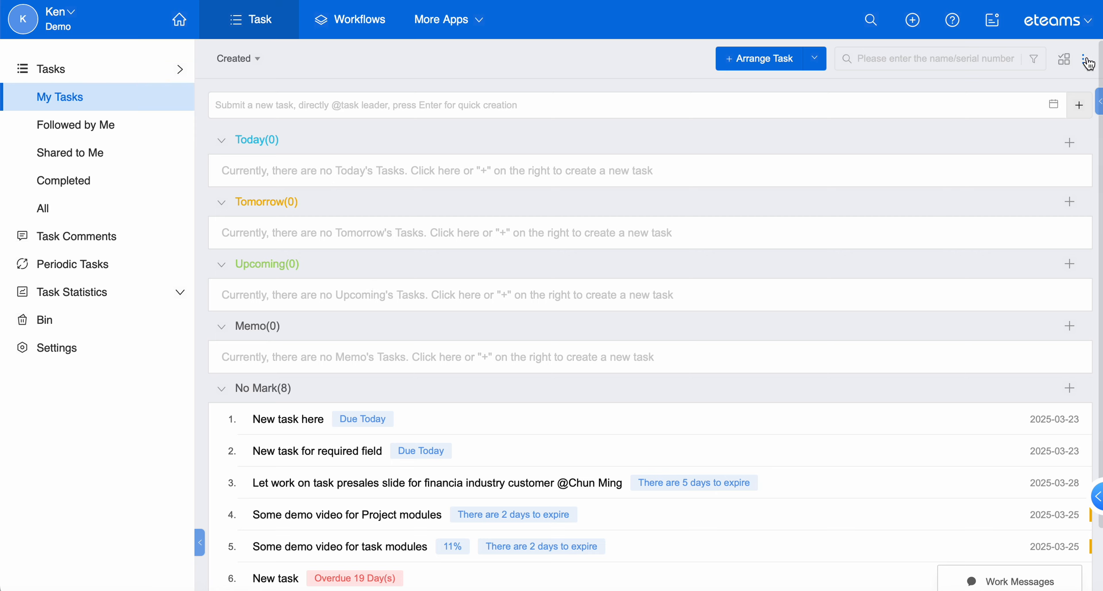
pyautogui.click(1089, 63)
pyautogui.moveTo(1045, 91)
pyautogui.click(888, 96)
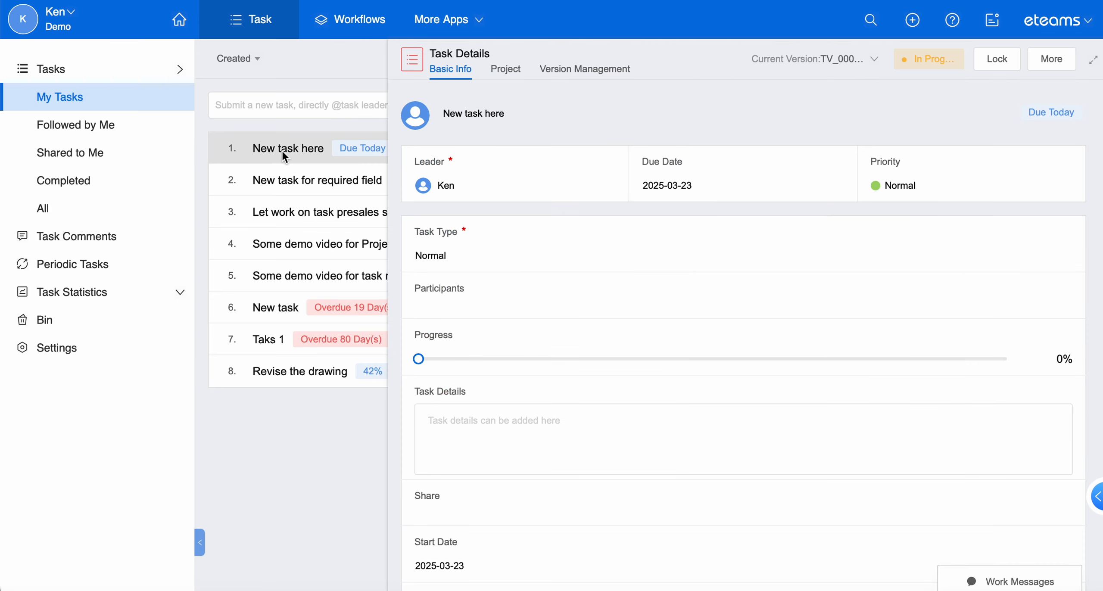
# - Check the task's additional actions, then set its progress to 100% and confirm the Completed status
pyautogui.click(1051, 61)
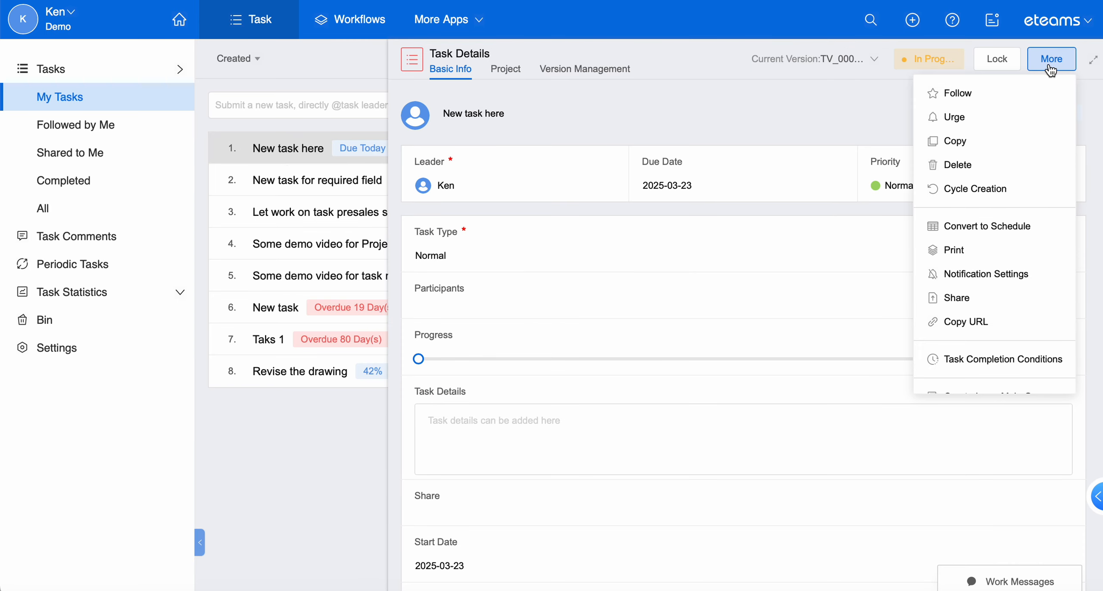
pyautogui.scroll(-1, 1032, 110)
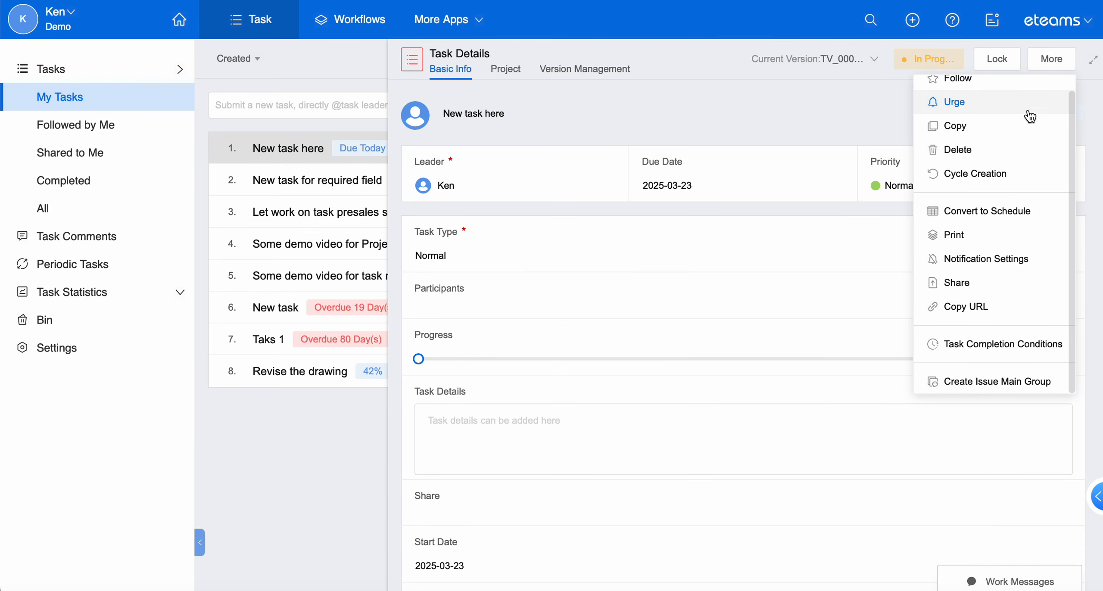
pyautogui.moveTo(419, 359); pyautogui.dragTo(1017, 360)
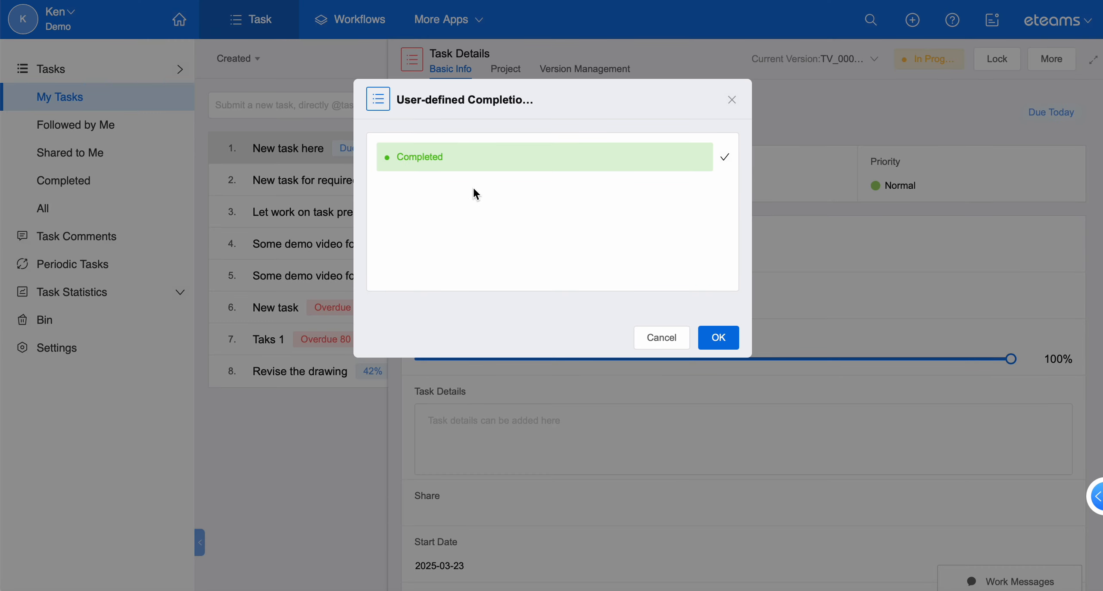
pyautogui.click(725, 340)
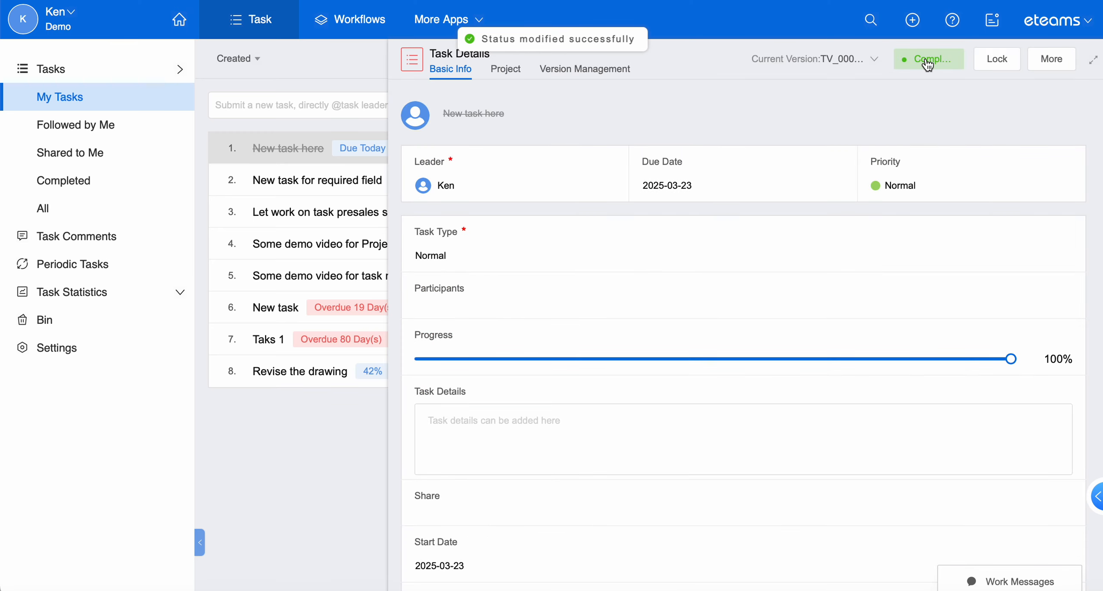
pyautogui.click(928, 65)
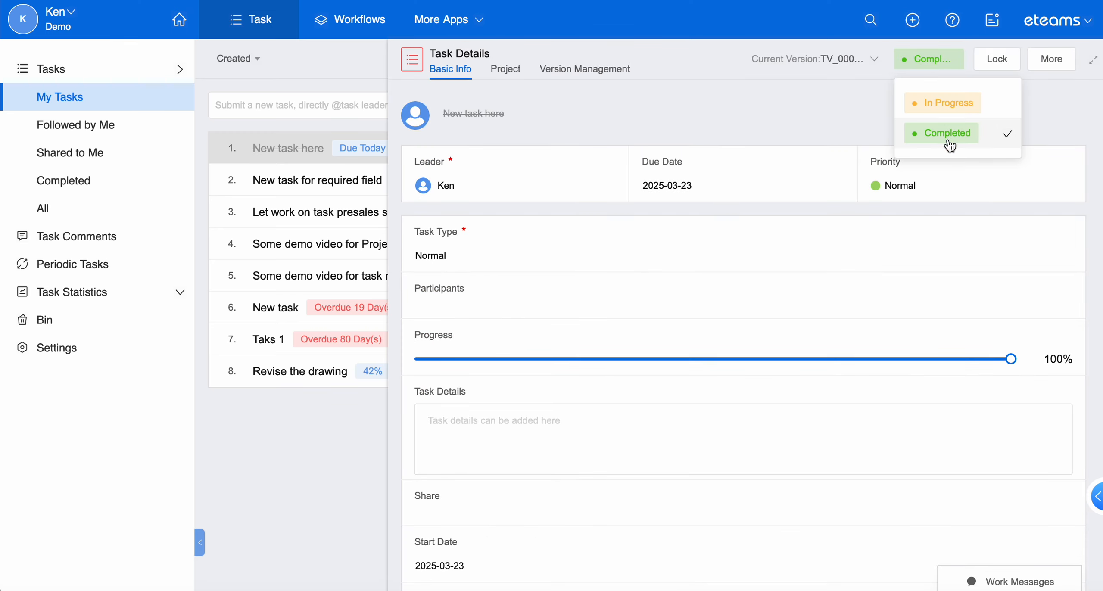
pyautogui.click(923, 62)
# - In Working Hour Settings, grant Role Personnel the filling permission under General Hours Setup
pyautogui.click(112, 348)
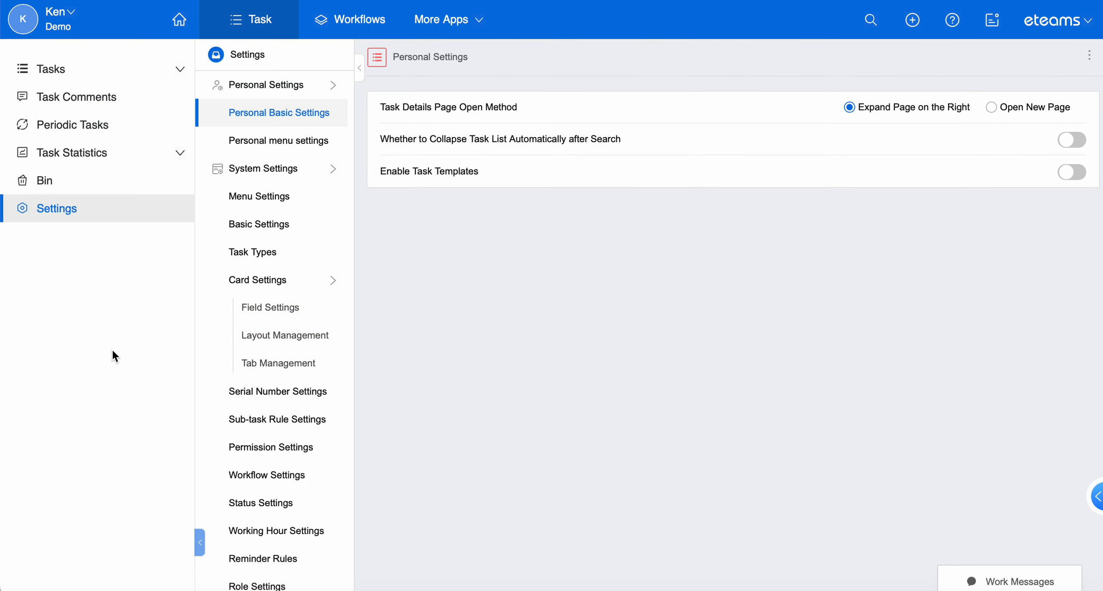
pyautogui.scroll(-1, 266, 490)
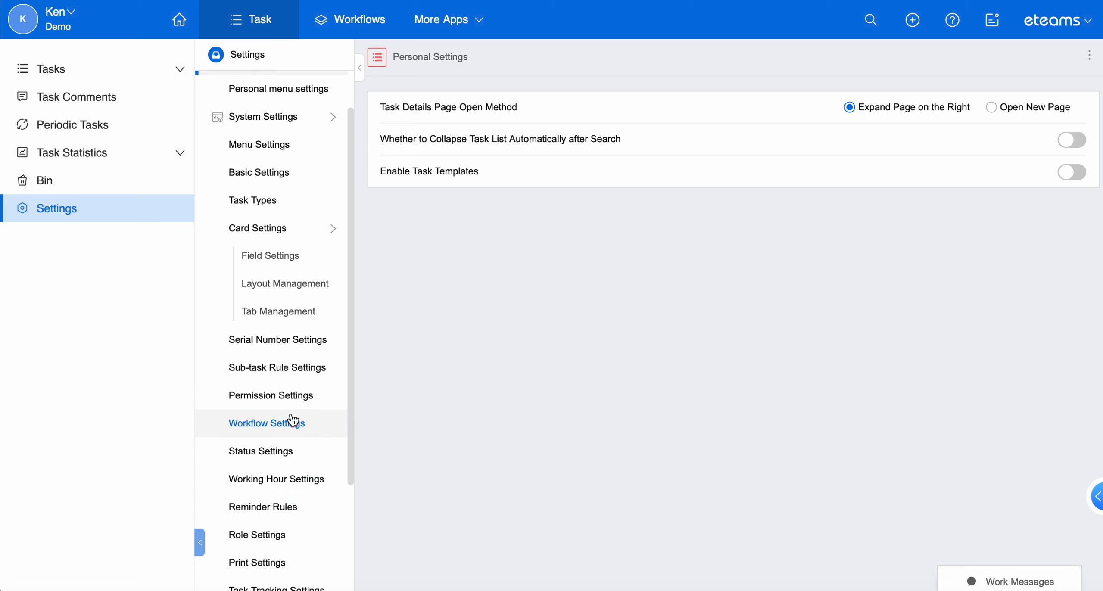
pyautogui.click(294, 451)
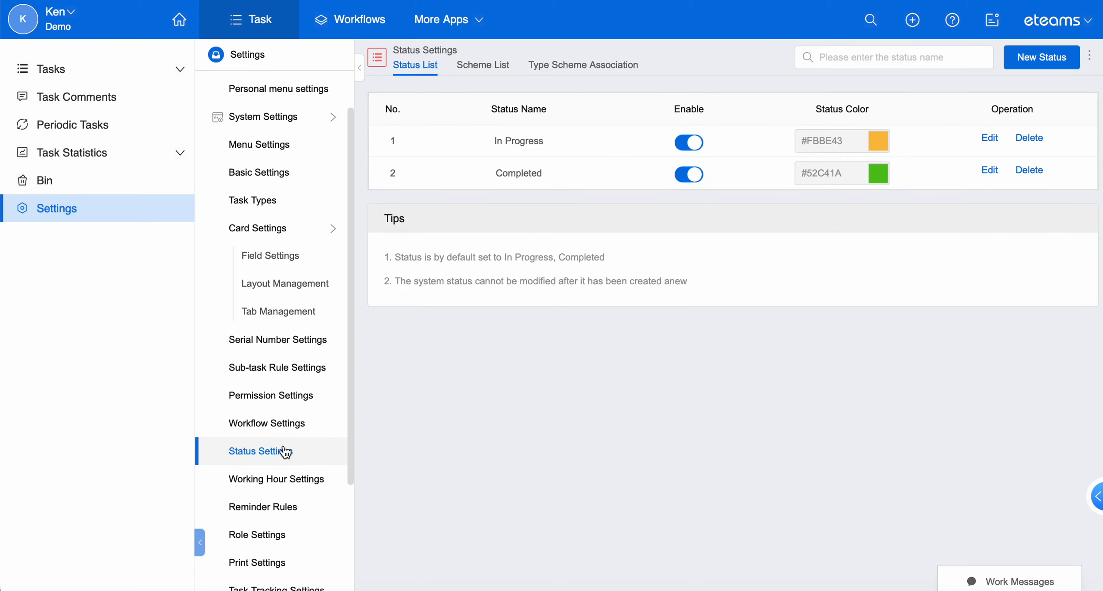
pyautogui.click(294, 486)
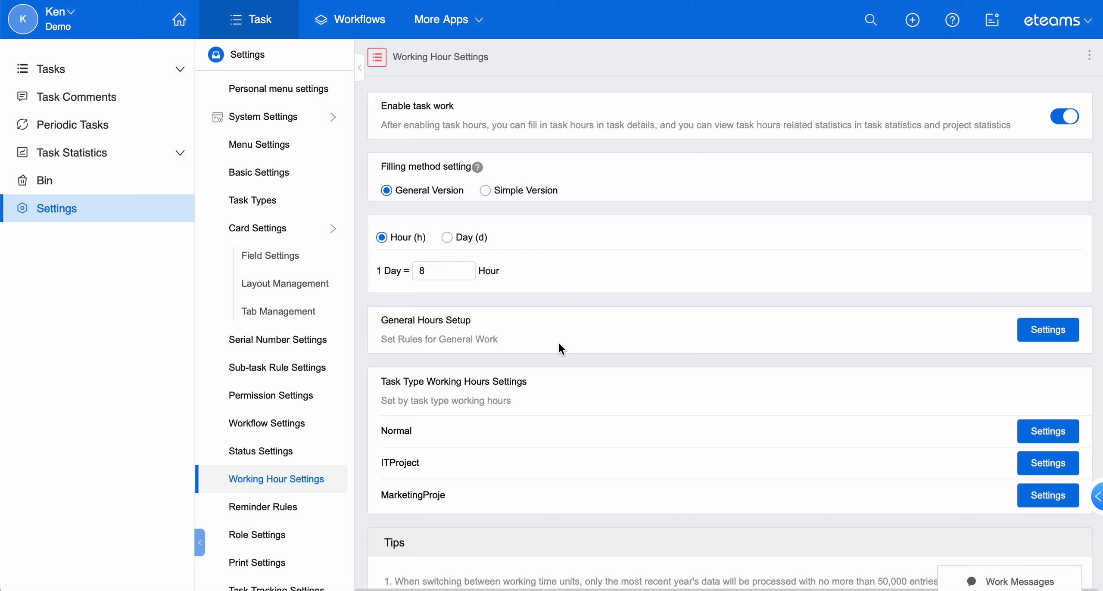
pyautogui.click(1048, 340)
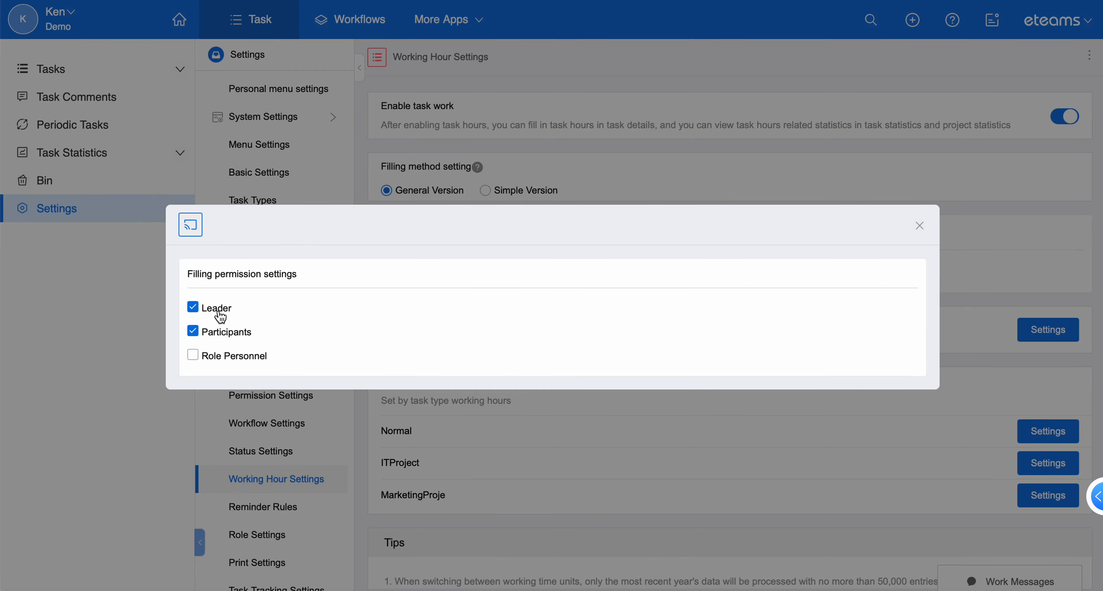
pyautogui.click(209, 356)
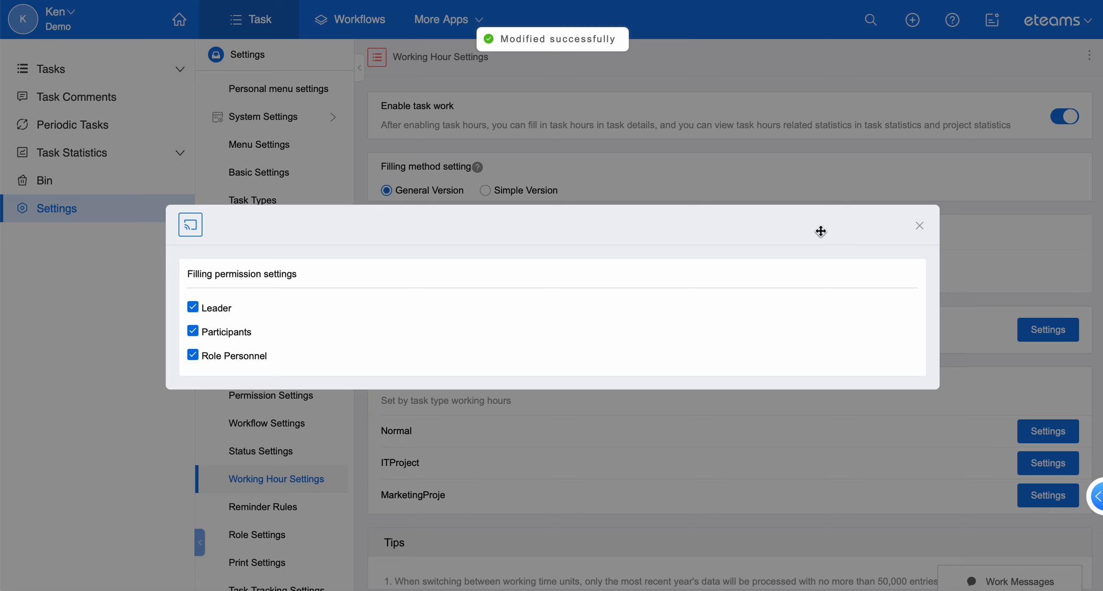
pyautogui.click(920, 226)
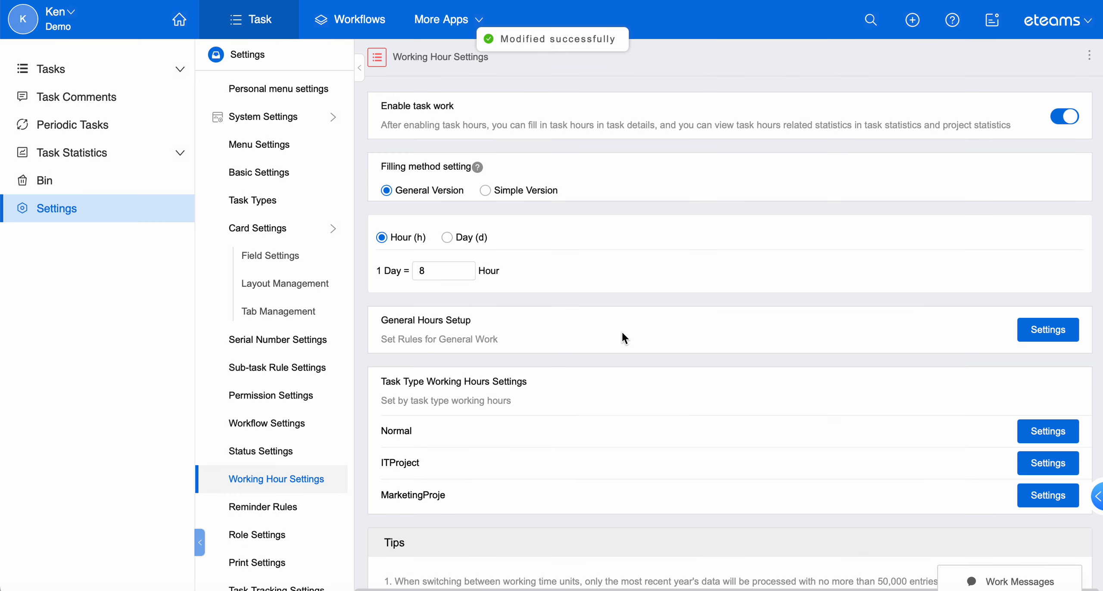
# - Review the Normal task type's working hours filling permissions and the rest of the Working Hour Settings page
pyautogui.scroll(-1, 921, 398)
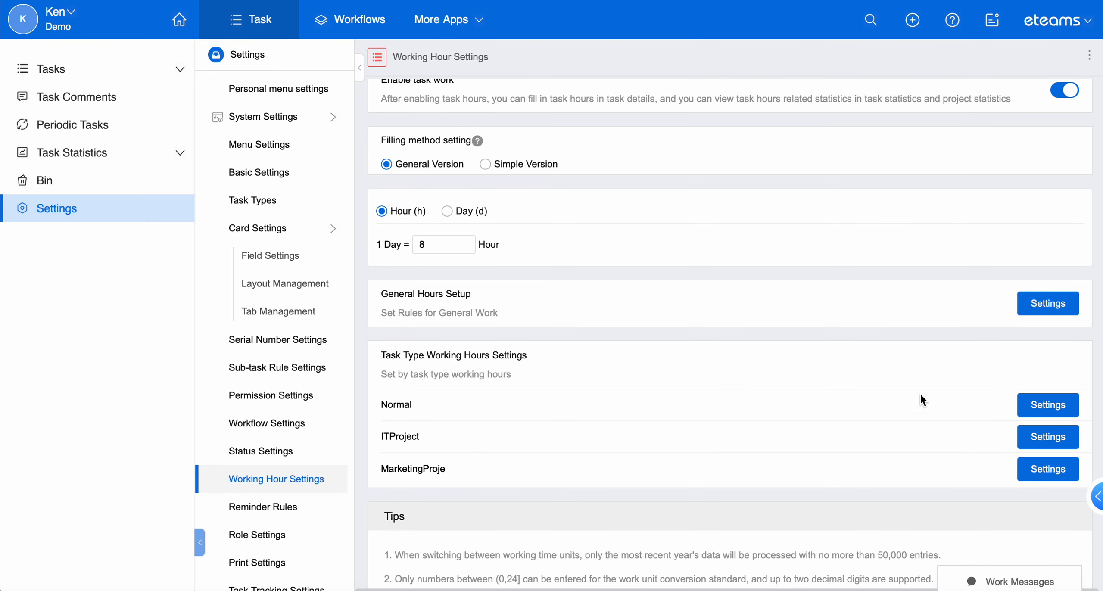
pyautogui.click(1049, 405)
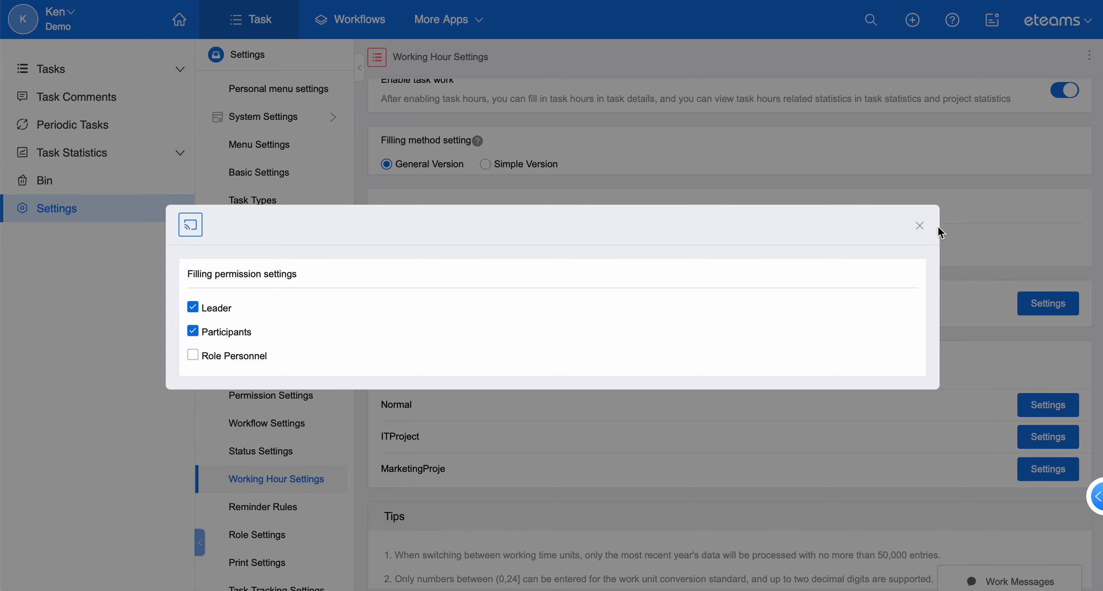
pyautogui.click(921, 225)
pyautogui.scroll(-3, 591, 349)
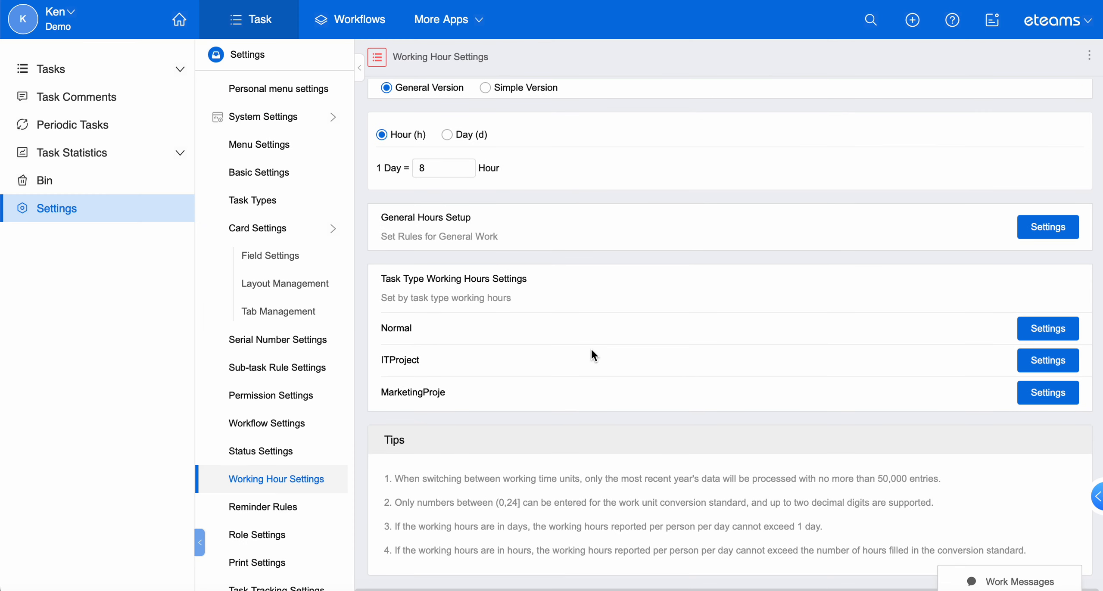
pyautogui.scroll(4, 556, 343)
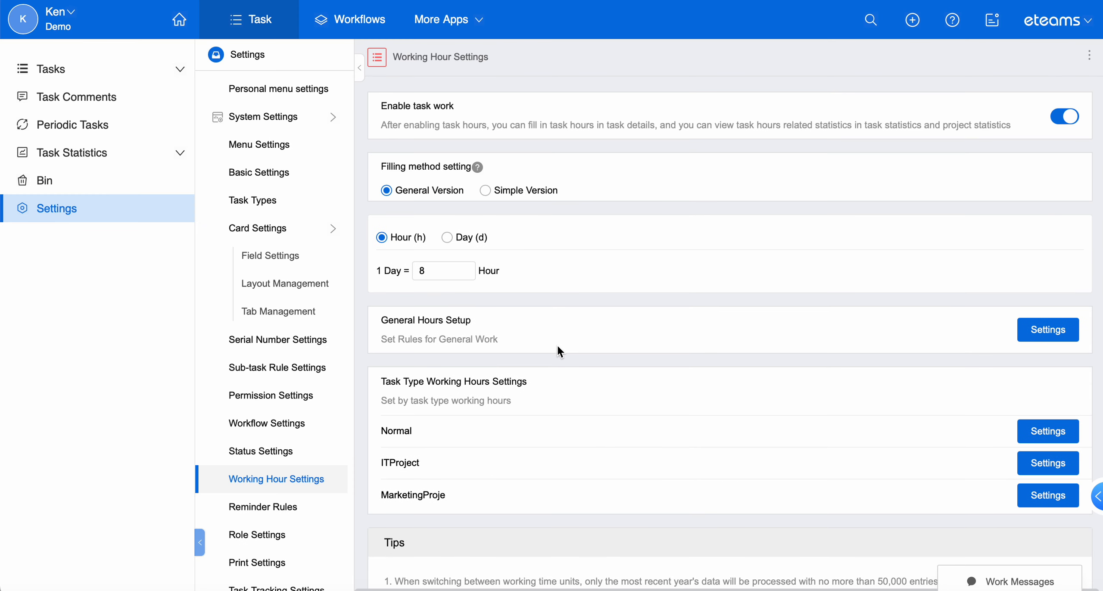
pyautogui.scroll(-1, 474, 405)
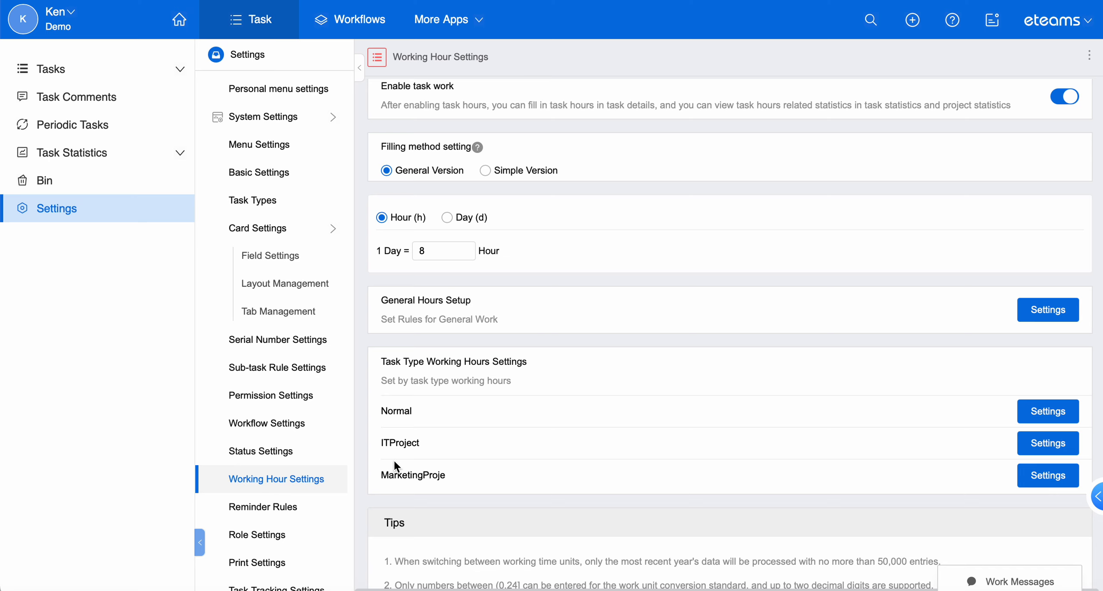
# - Review the Reminder Rules list and the configuration of Task Creation Reminders
pyautogui.click(281, 507)
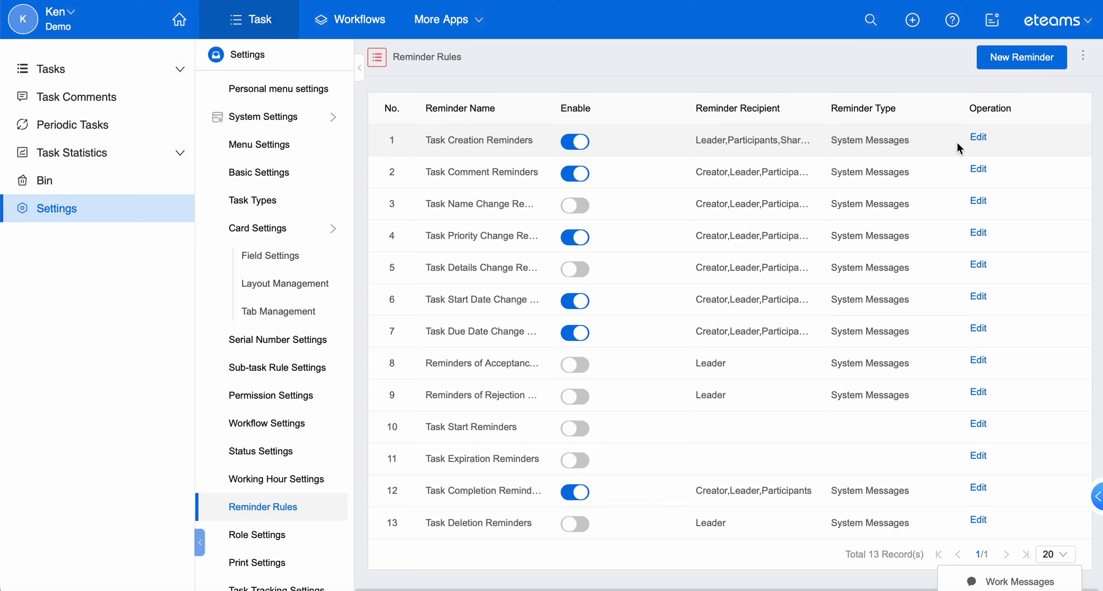
pyautogui.click(979, 137)
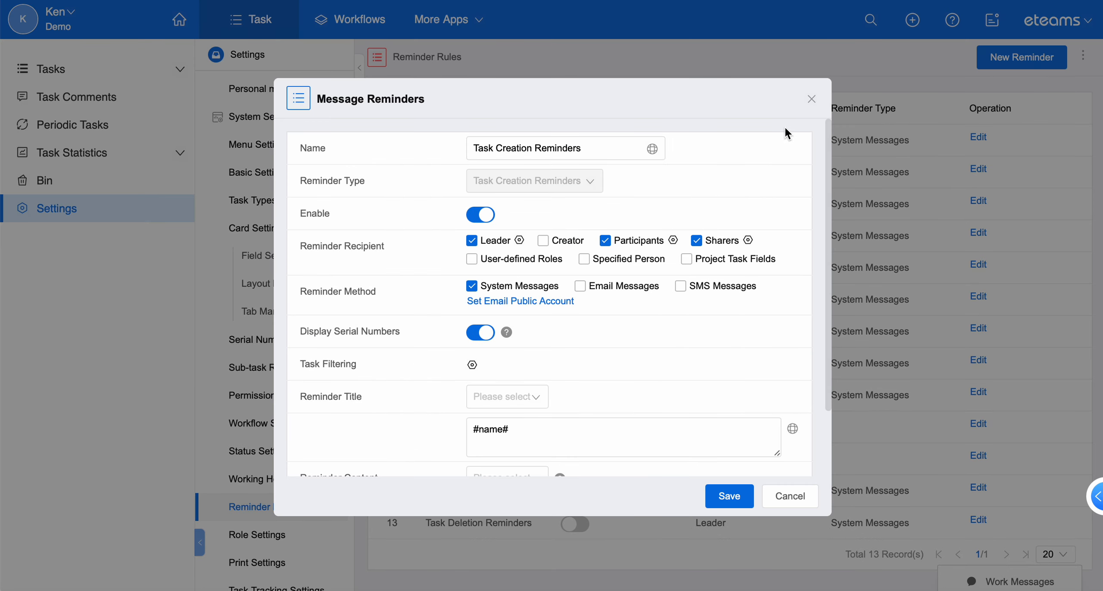
pyautogui.click(811, 98)
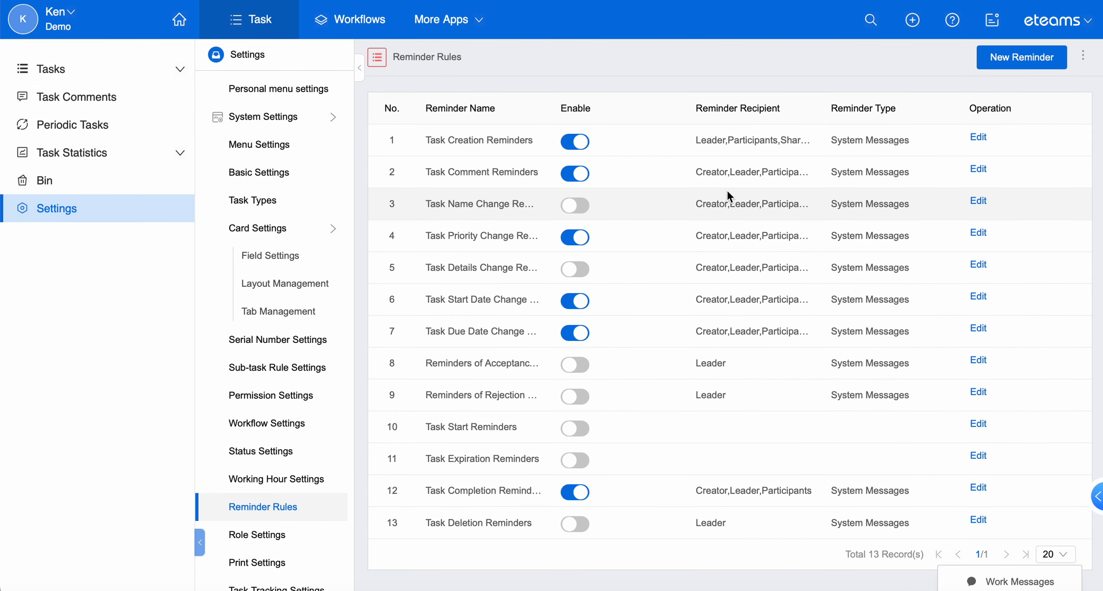
pyautogui.scroll(-1, 647, 365)
pyautogui.scroll(1, 648, 368)
pyautogui.scroll(-1, 648, 367)
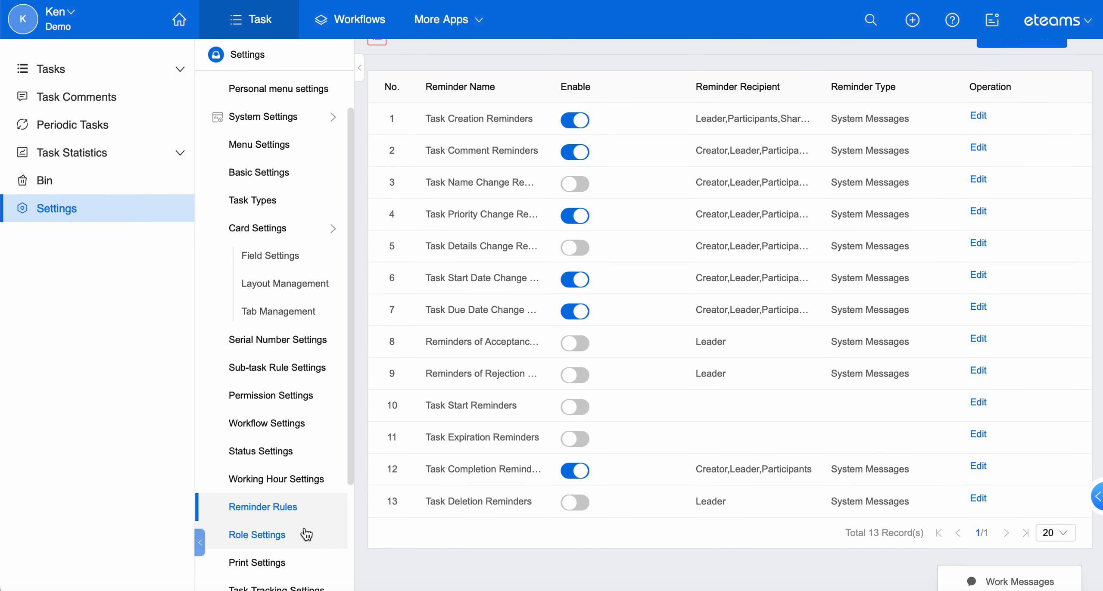
pyautogui.scroll(-2, 302, 541)
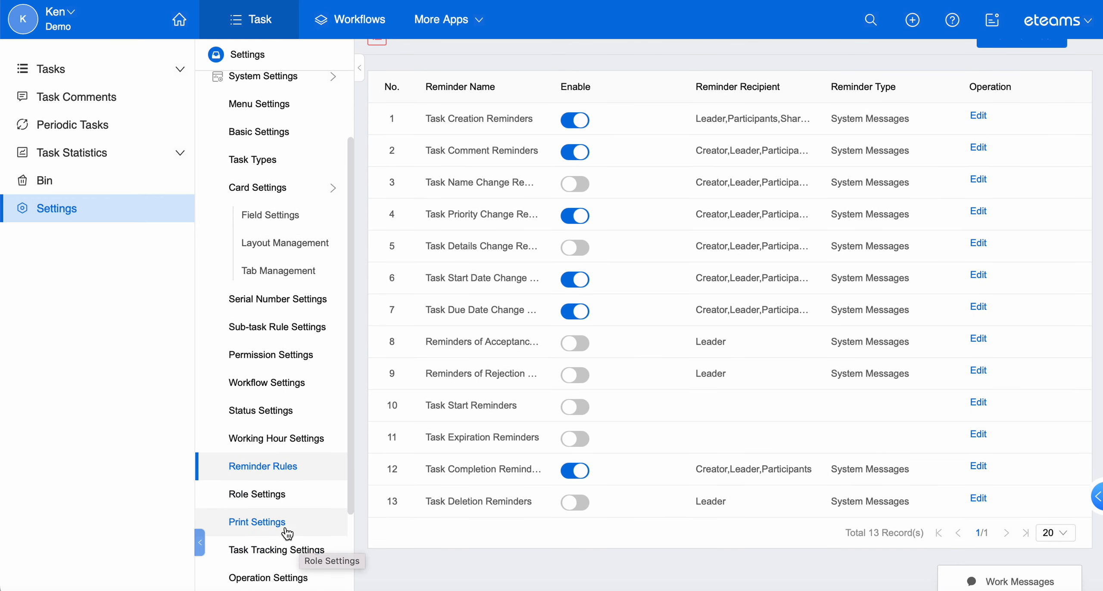
# - Enable print templates for Common Print Templates in Print Settings and start a new template of type word
pyautogui.click(282, 522)
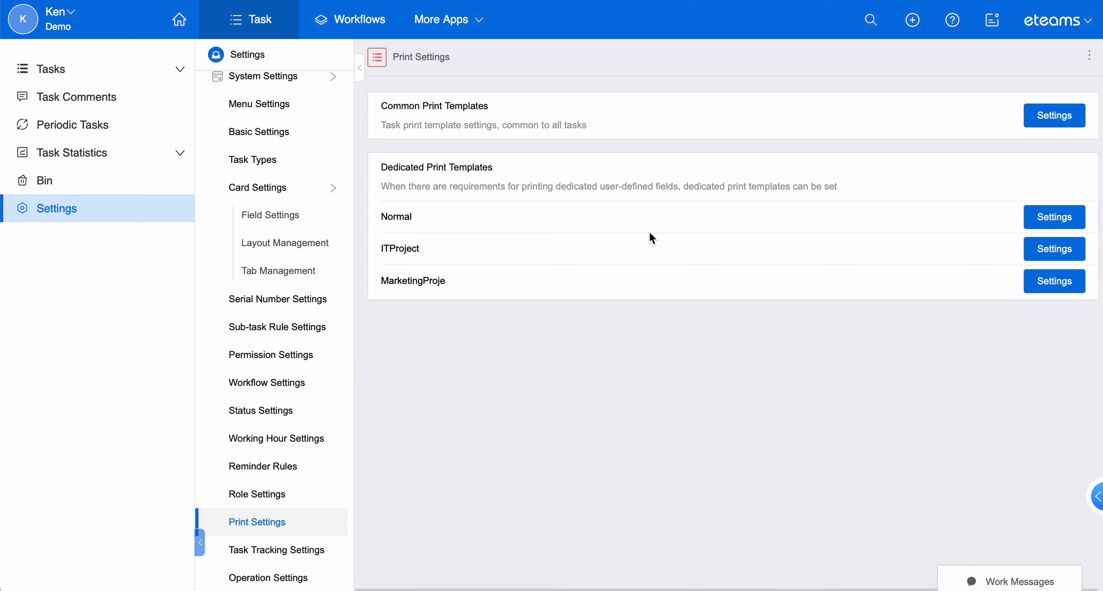
pyautogui.click(1055, 116)
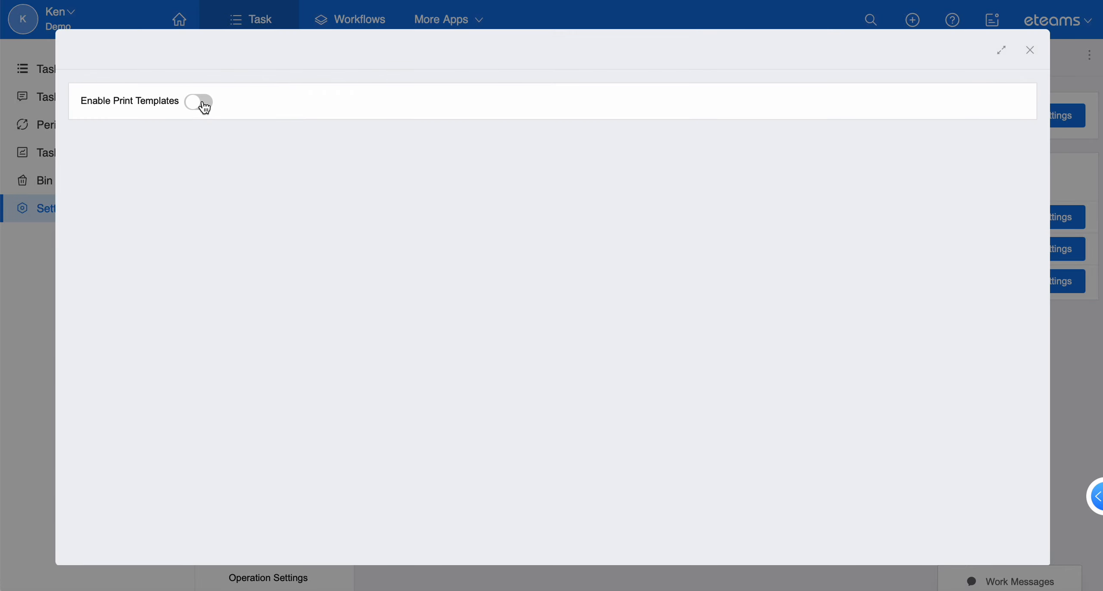
pyautogui.click(203, 103)
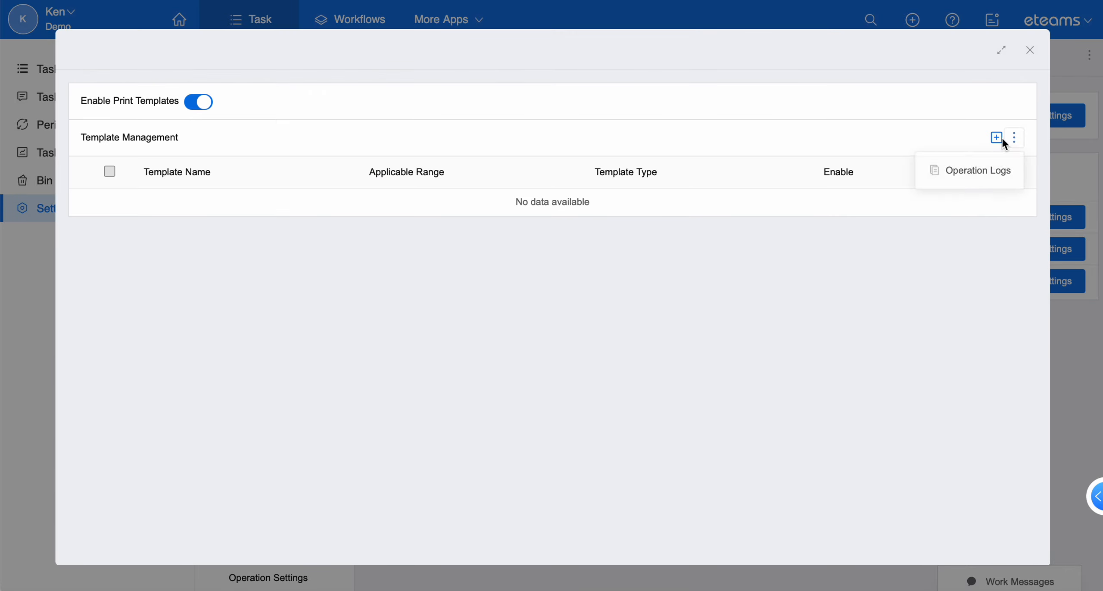
pyautogui.click(997, 138)
pyautogui.click(692, 198)
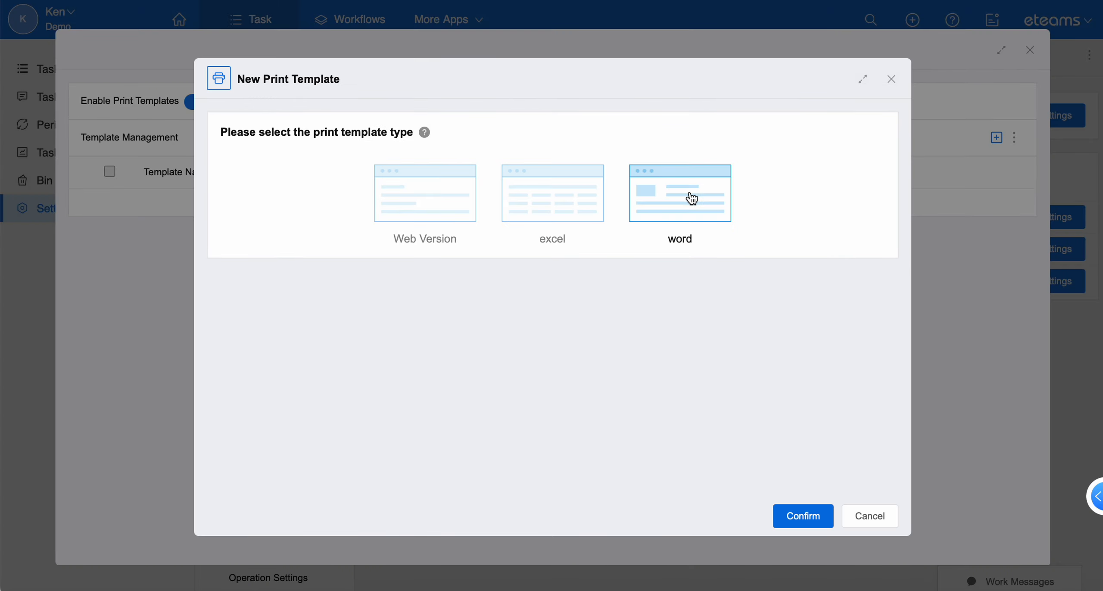
pyautogui.click(807, 513)
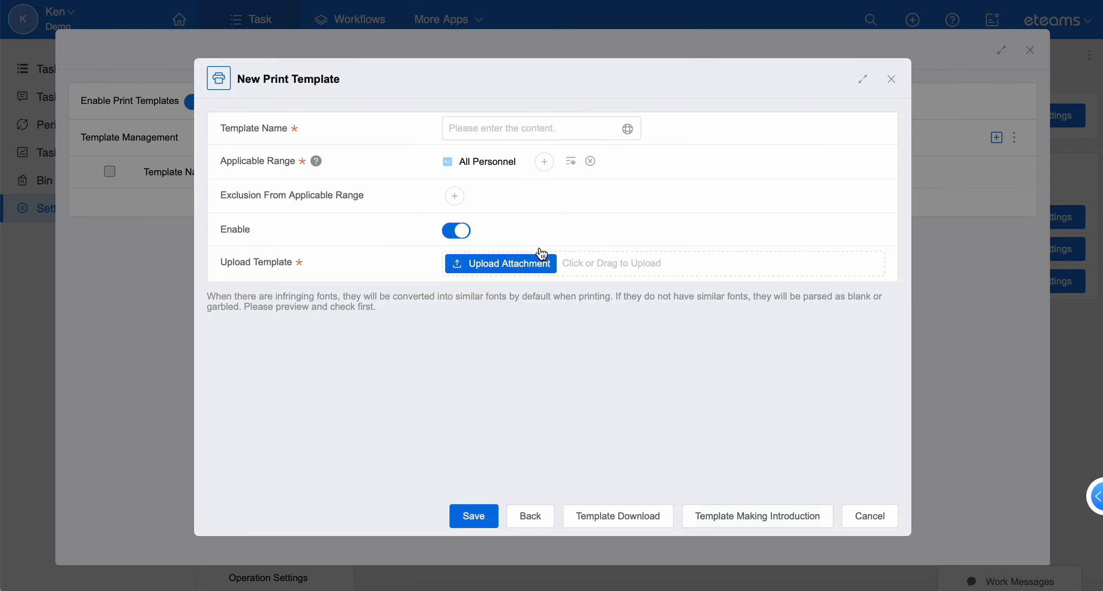
# - Download the sample print template and open it in Microsoft Word to examine its task field placeholders
pyautogui.click(621, 524)
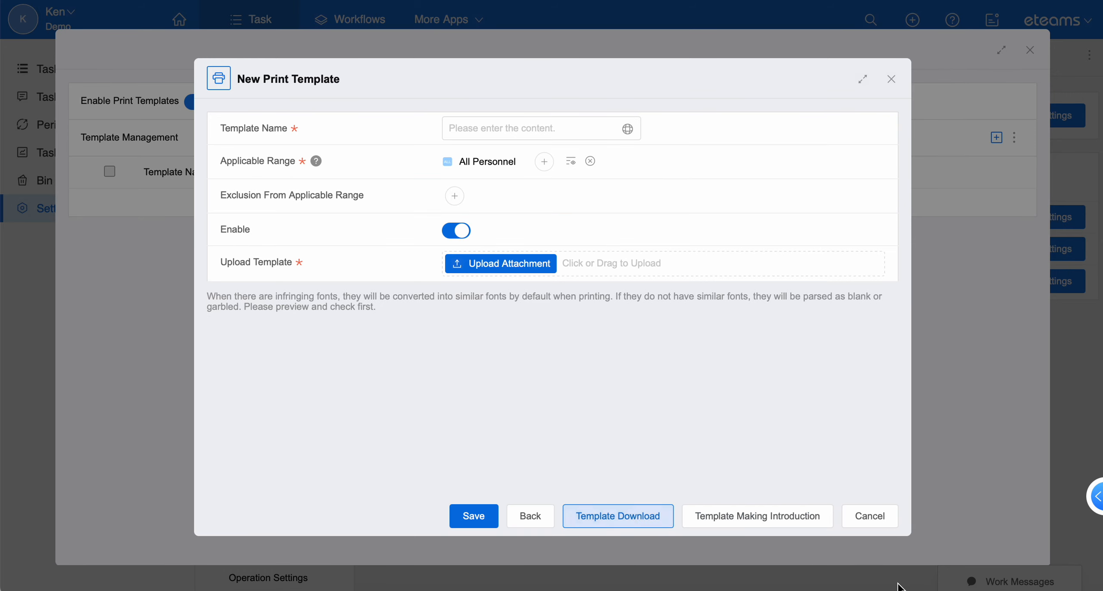
pyautogui.click(1050, 582)
pyautogui.click(1071, 510)
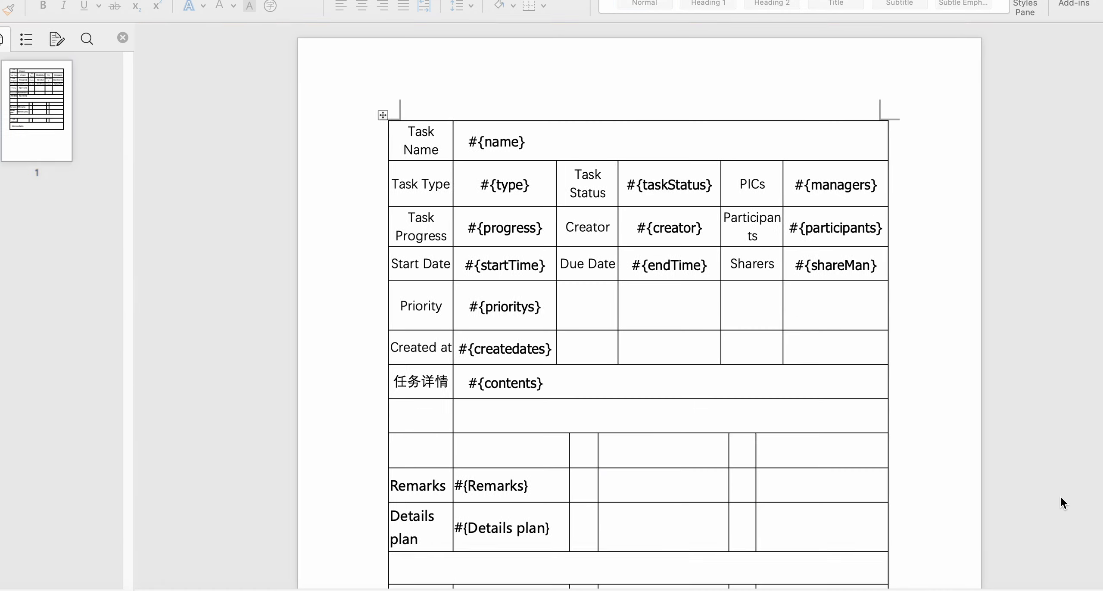
pyautogui.click(122, 64)
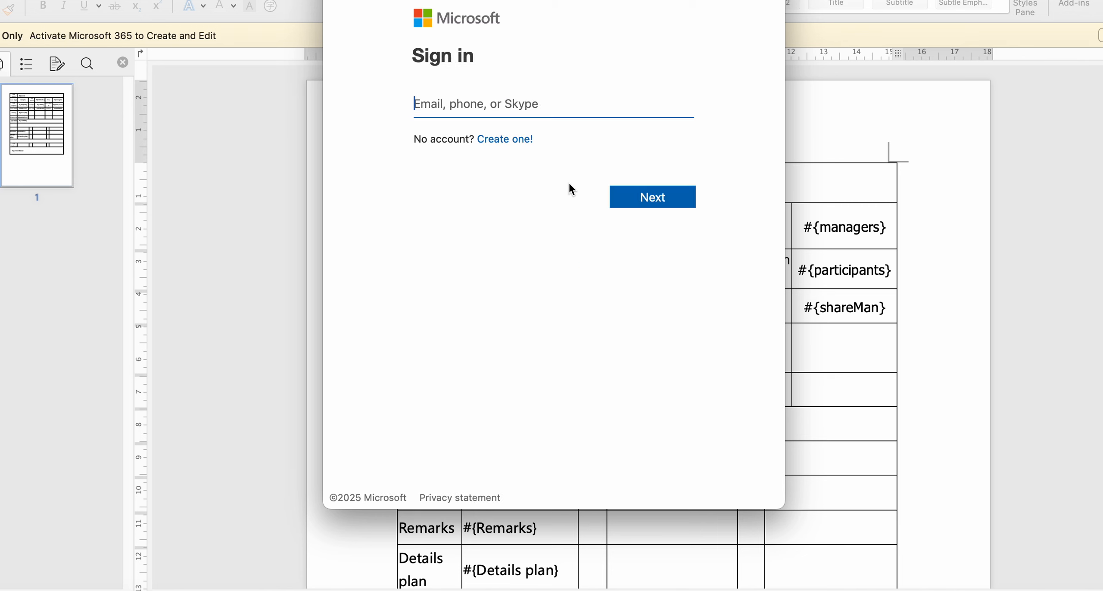
# - Dismiss the Microsoft sign-in prompt and insert the Weaver logo from the WeaverLogo folder into the page header
pyautogui.press('Escape')
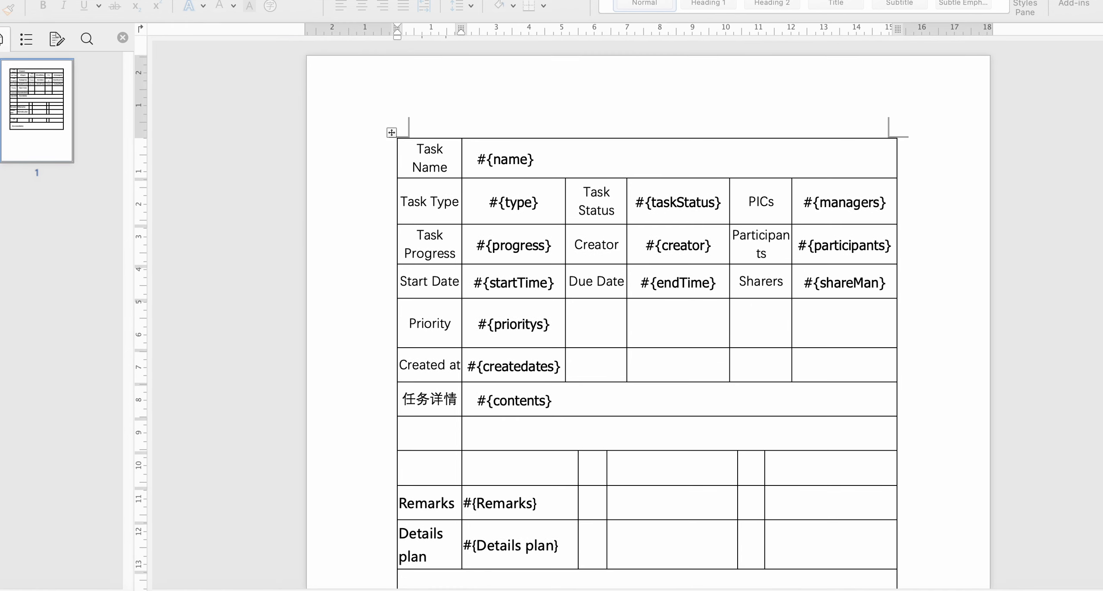
pyautogui.doubleClick(405, 93)
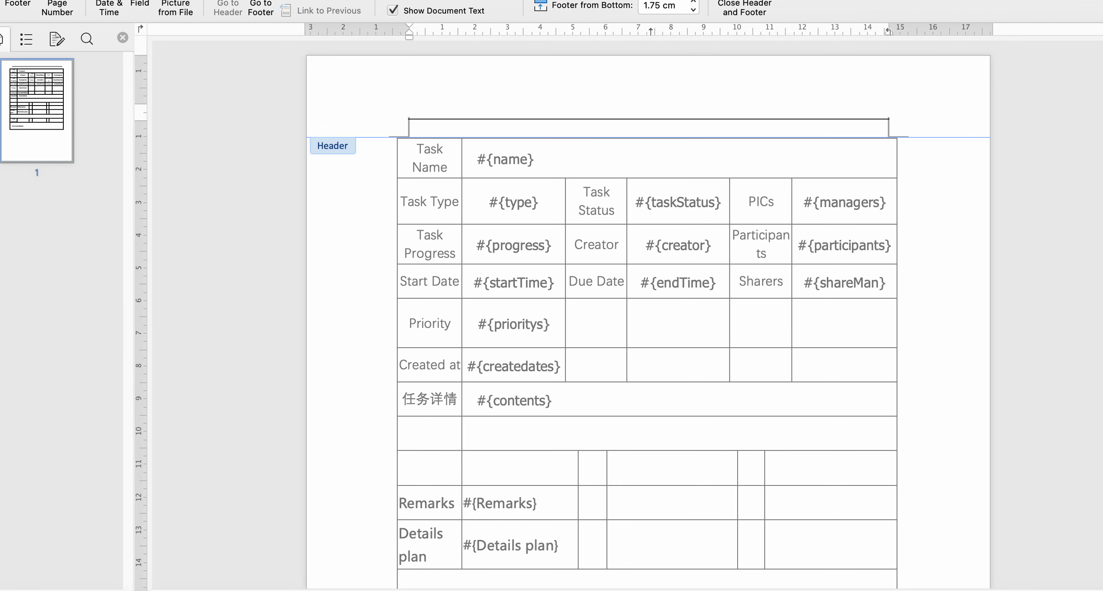
pyautogui.click(69, 0)
pyautogui.click(148, 4)
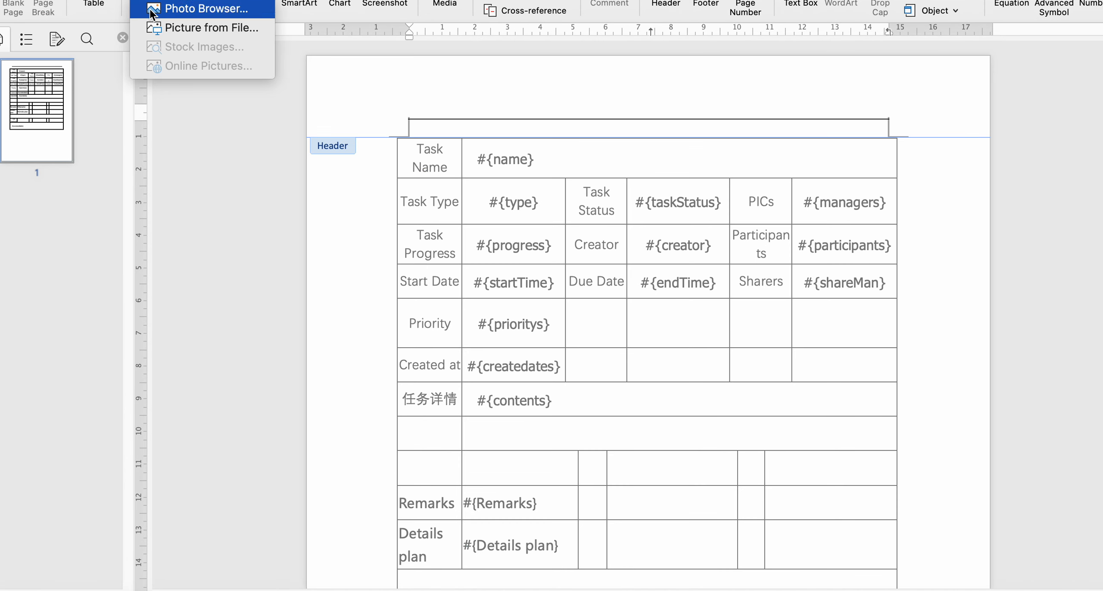
pyautogui.click(165, 28)
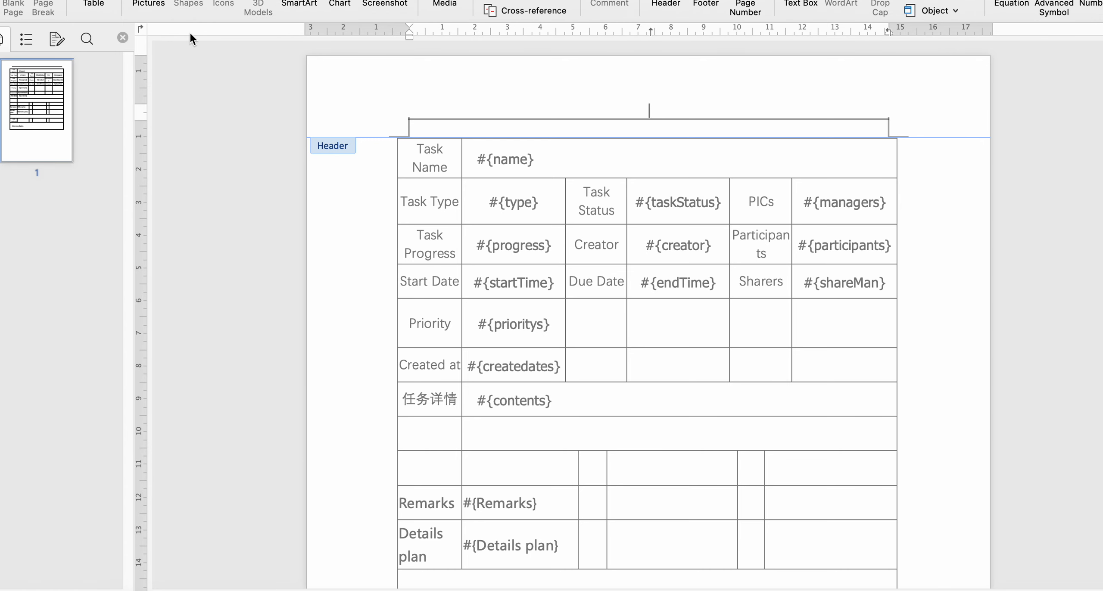
pyautogui.click(208, 241)
pyautogui.click(235, 73)
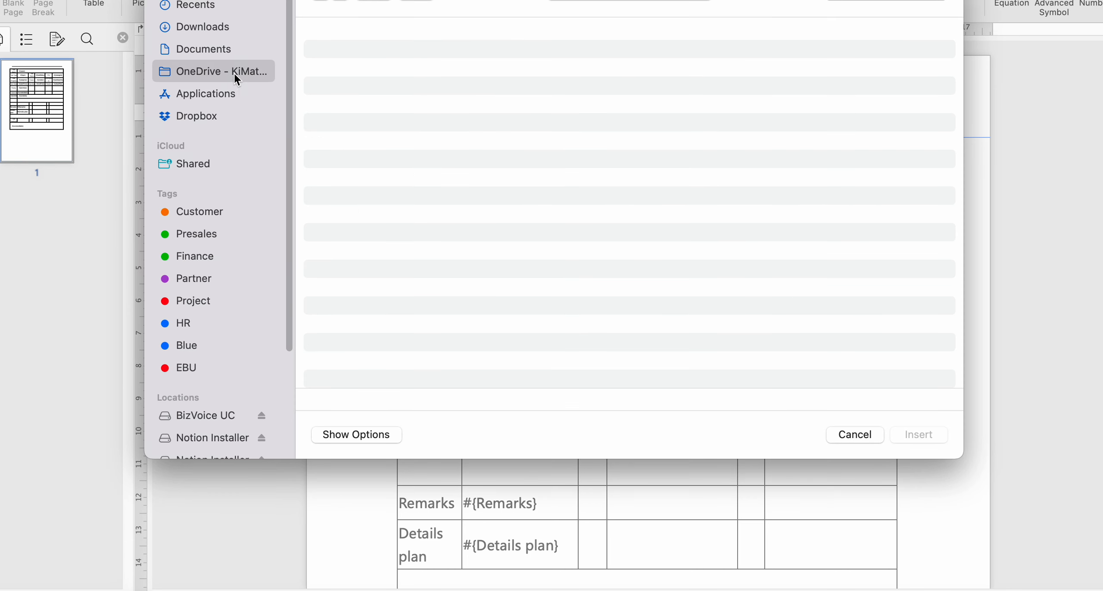
pyautogui.doubleClick(390, 69)
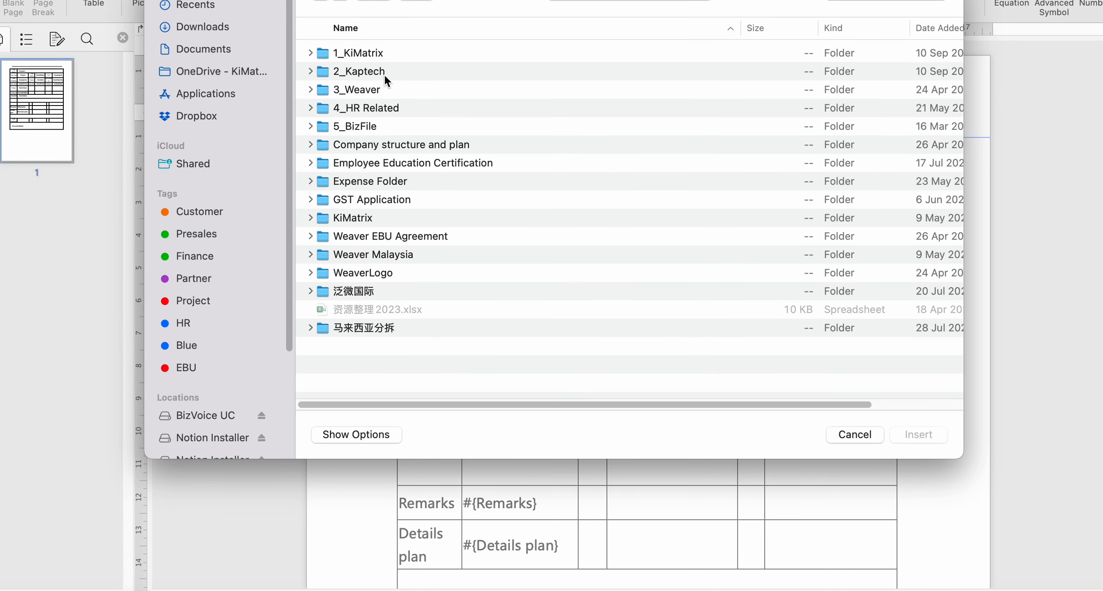
pyautogui.doubleClick(390, 273)
pyautogui.doubleClick(409, 92)
# - Left-align the Weaver logo in the header, shrink it to a small size and return to the document body
pyautogui.moveTo(886, 300); pyautogui.dragTo(508, 148)
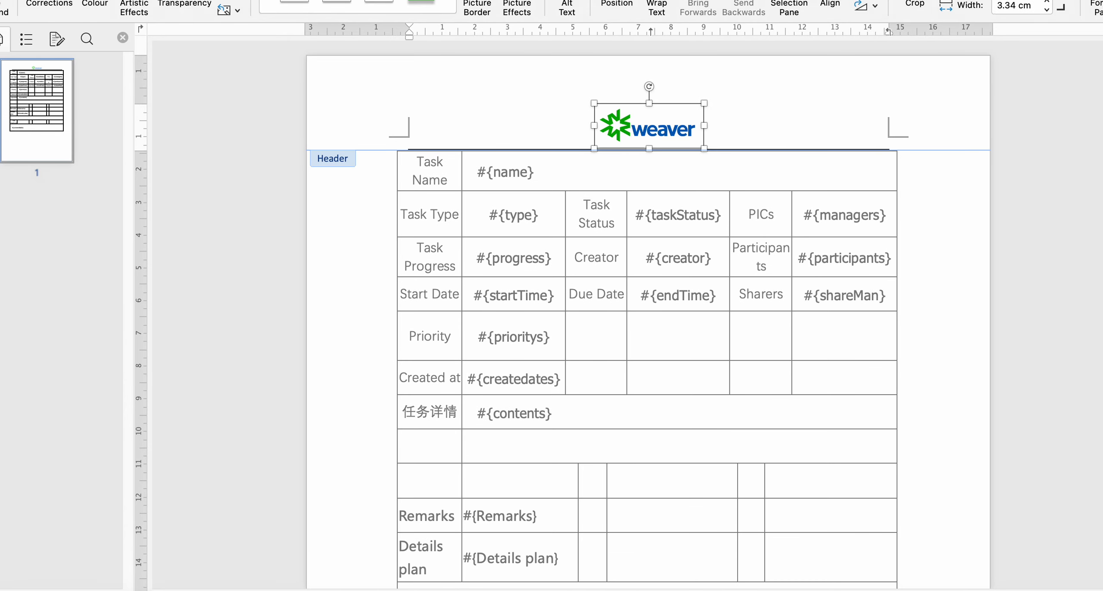
pyautogui.click(340, 6)
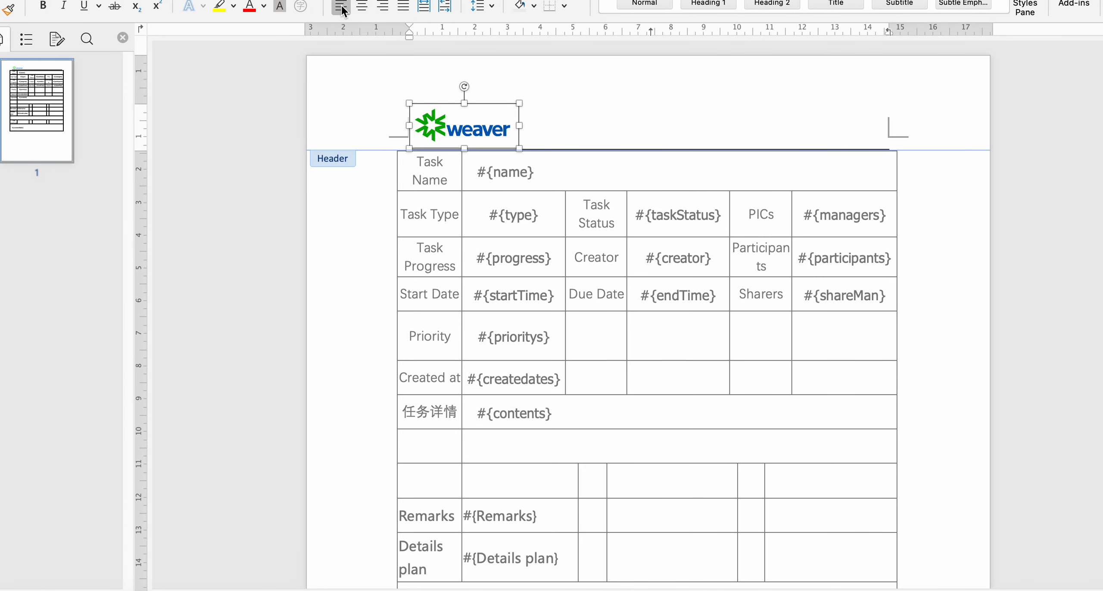
pyautogui.moveTo(520, 149); pyautogui.dragTo(473, 130)
pyautogui.doubleClick(482, 168)
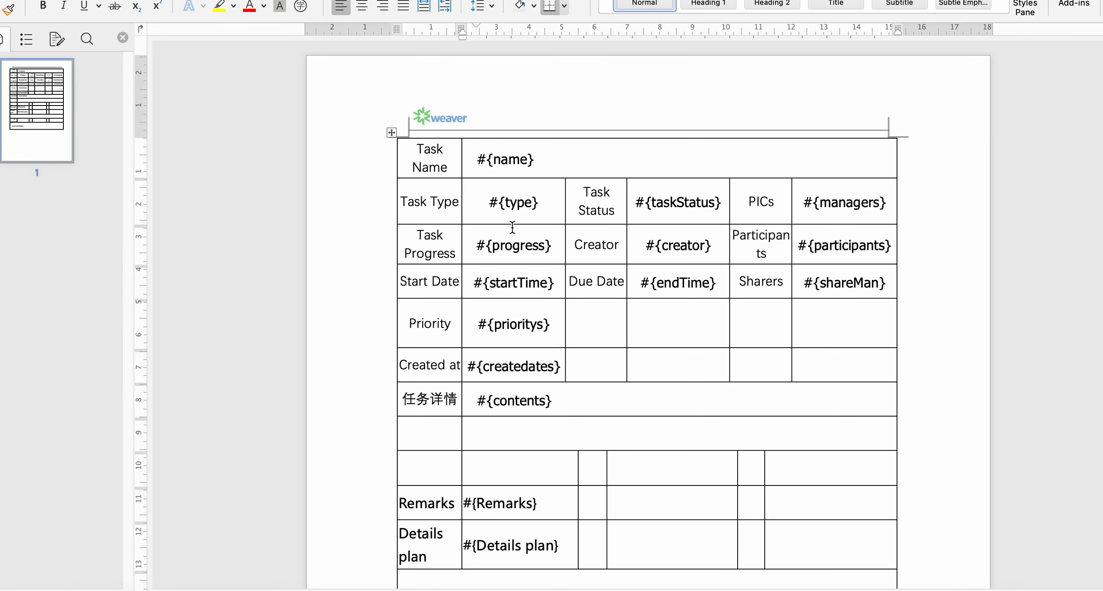
# - Set the page margins to Moderate, with 2.54 cm top and bottom and 1.91 cm left and right
pyautogui.scroll(-1, 488, 274)
pyautogui.scroll(-1, 488, 274)
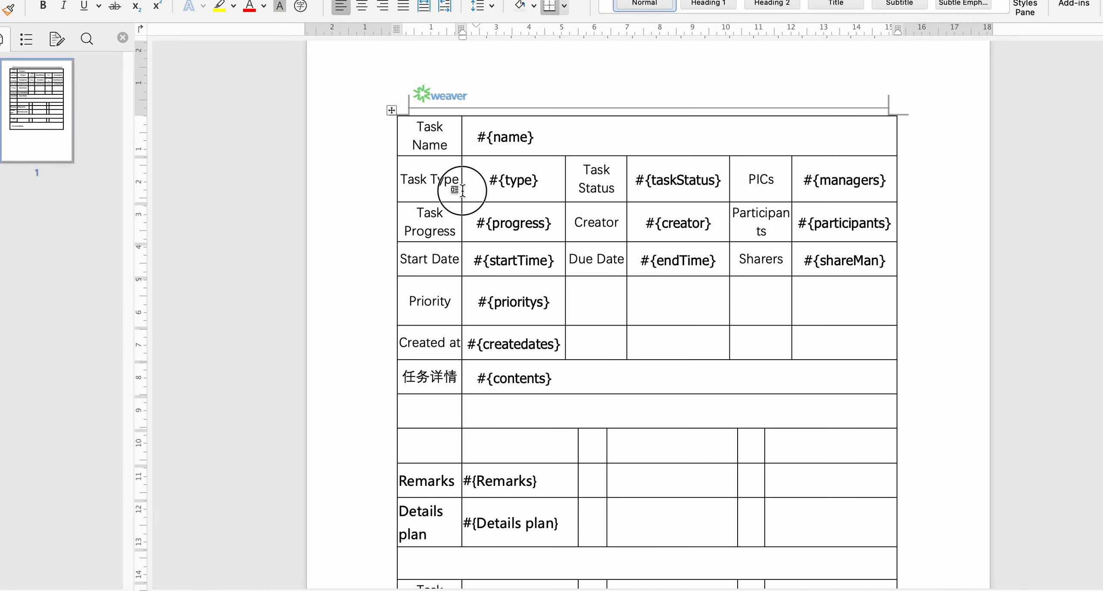
pyautogui.moveTo(459, 192); pyautogui.dragTo(464, 190)
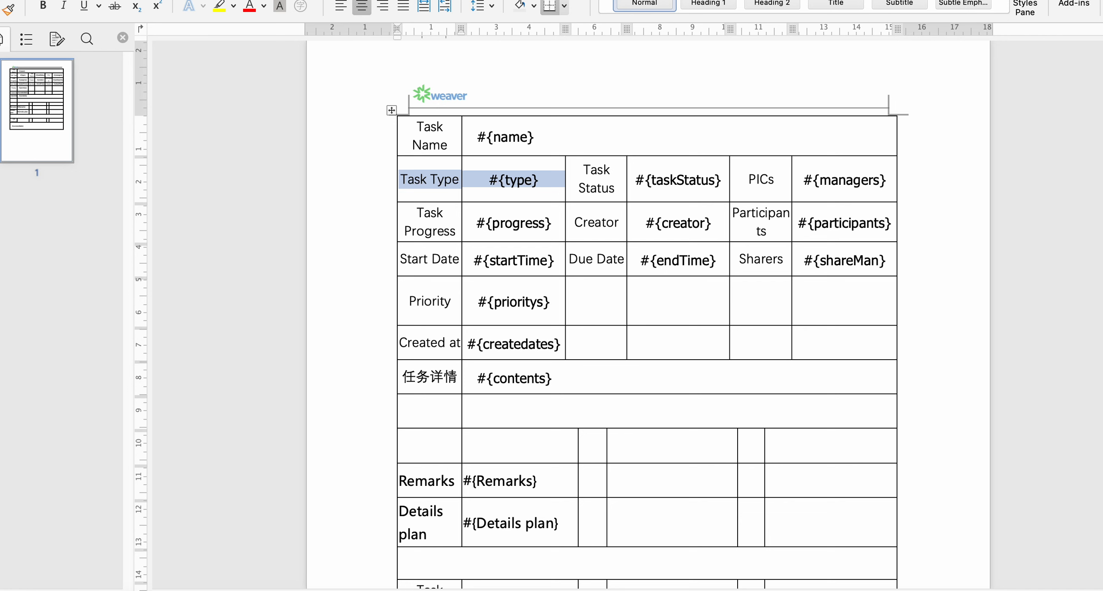
pyautogui.click(190, 0)
pyautogui.click(35, 2)
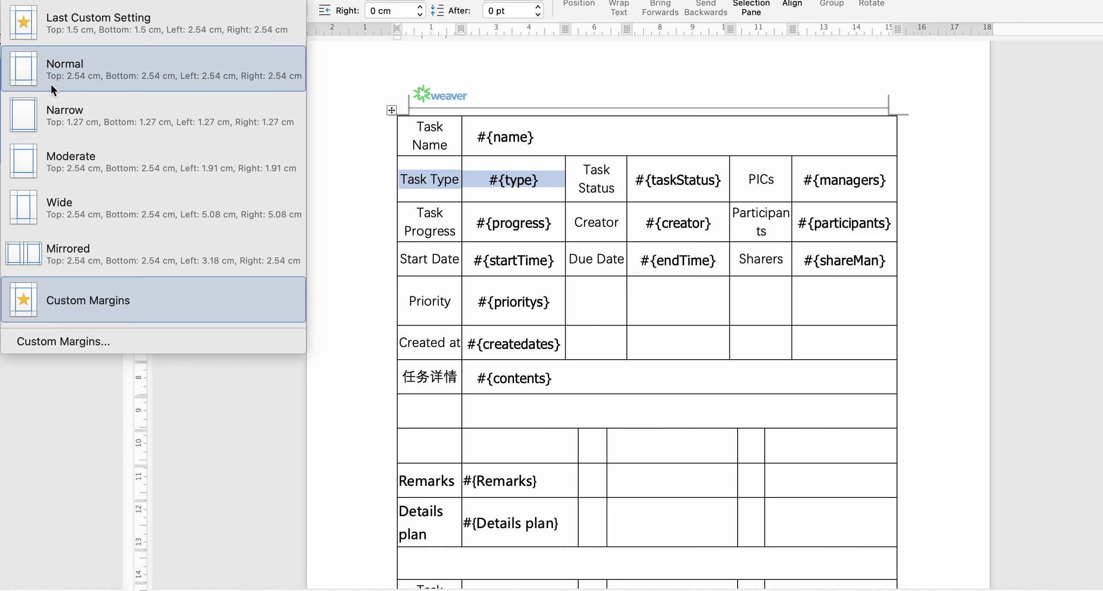
pyautogui.click(70, 174)
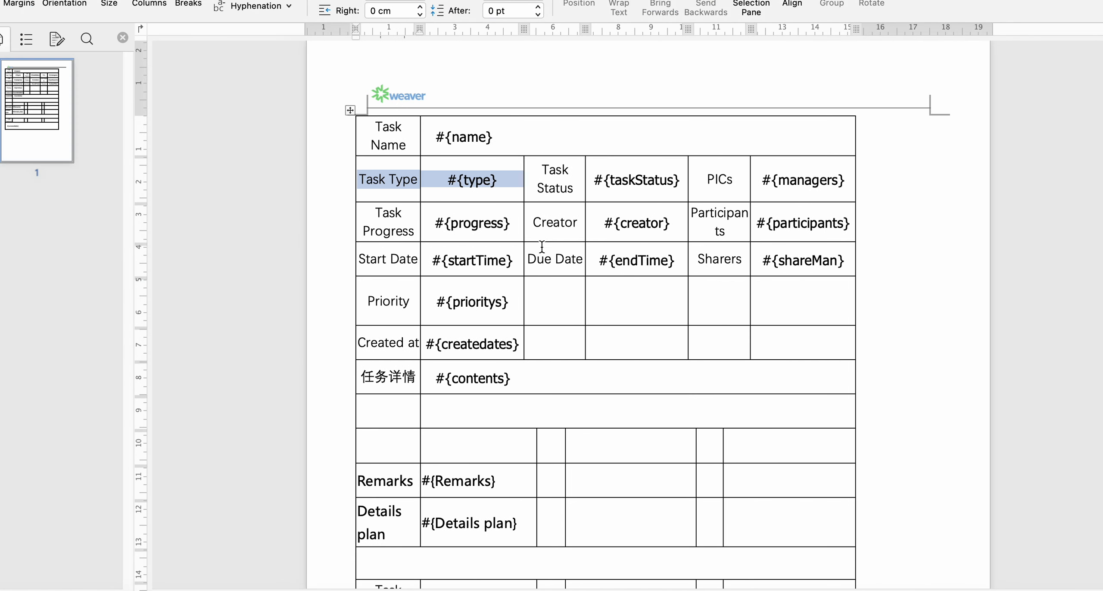
# - Auto-fit the whole task table to the window so it spans the page width
pyautogui.click(350, 110)
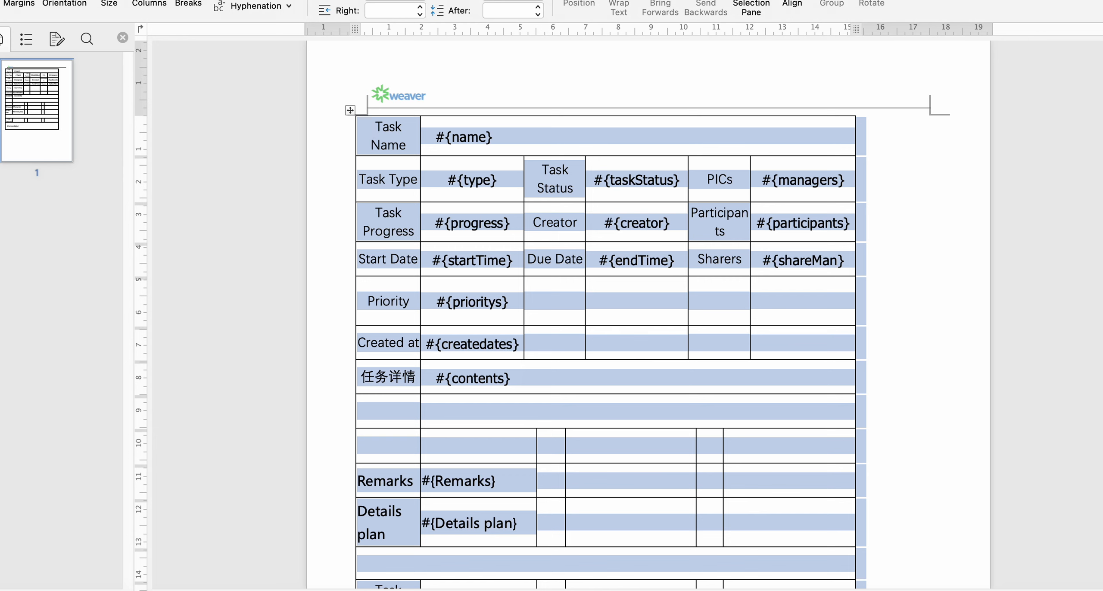
pyautogui.click(378, 0)
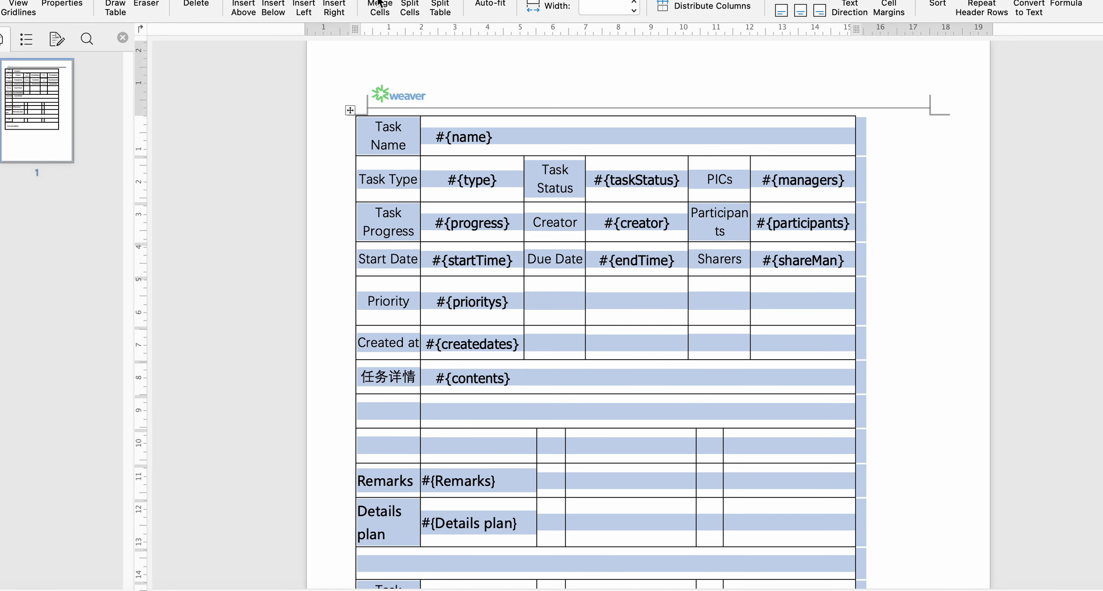
pyautogui.click(485, 2)
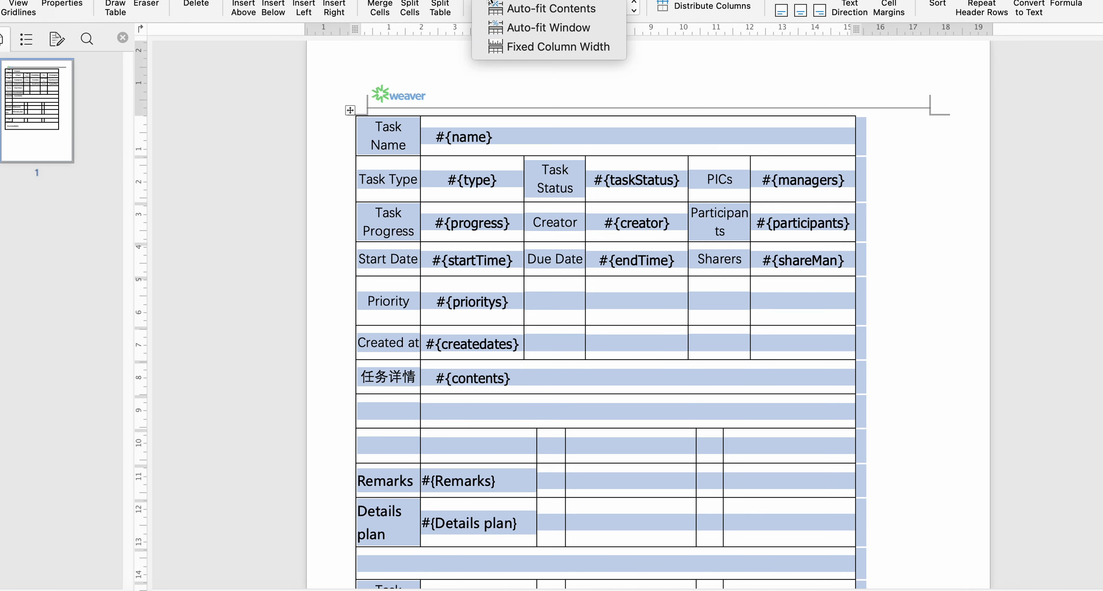
pyautogui.click(512, 28)
pyautogui.click(516, 211)
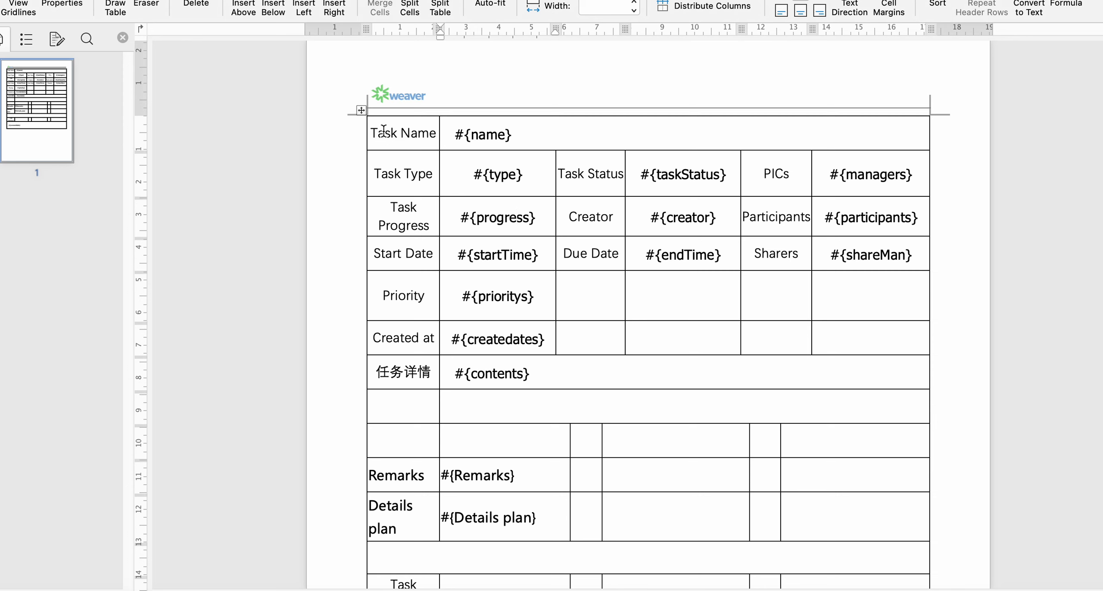
# - Remove all borders from the whole task table
pyautogui.click(362, 110)
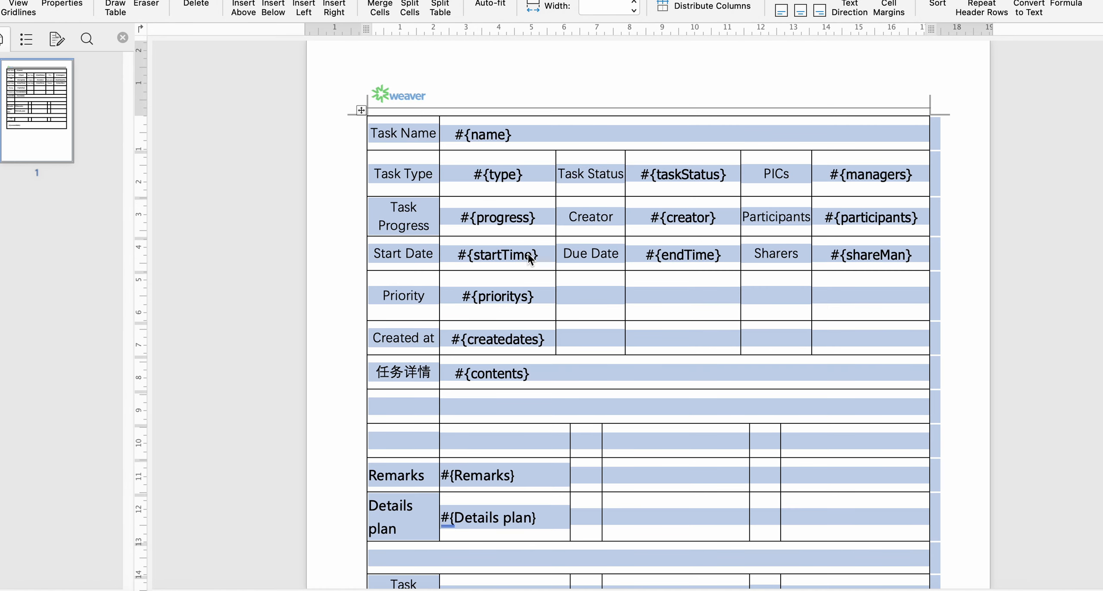
pyautogui.scroll(-6, 734, 347)
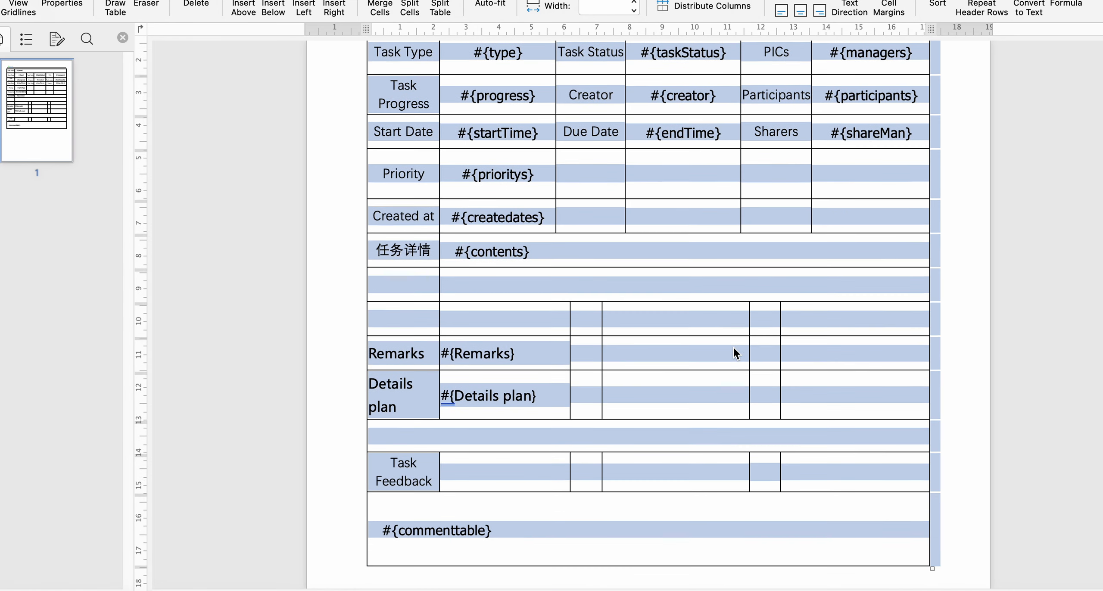
pyautogui.scroll(4, 733, 347)
pyautogui.scroll(2, 731, 350)
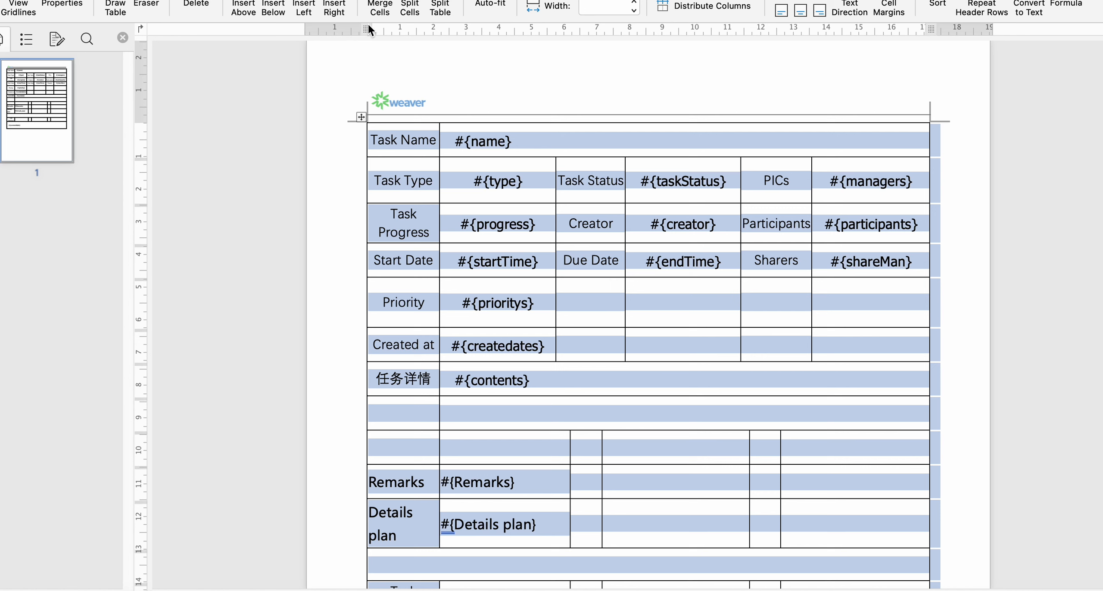
pyautogui.click(1013, 0)
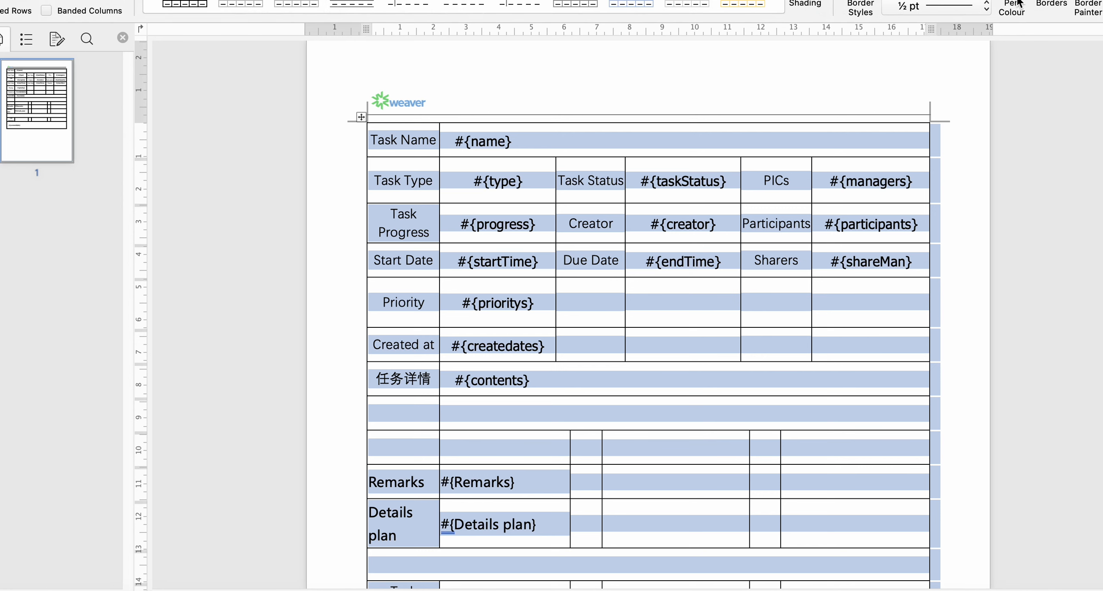
pyautogui.click(1064, 2)
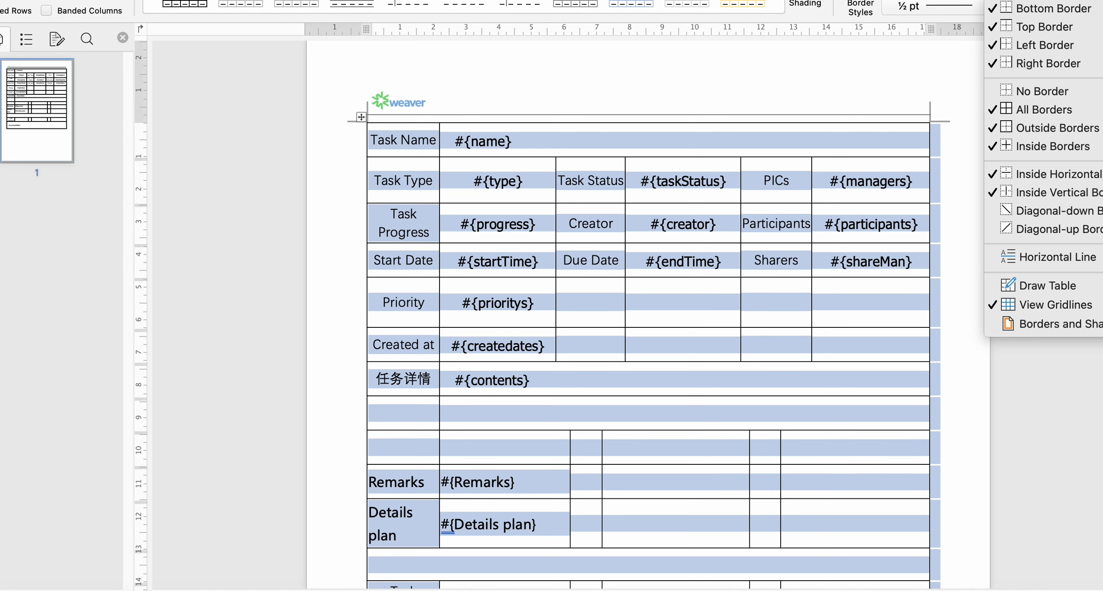
pyautogui.click(1025, 89)
pyautogui.click(540, 258)
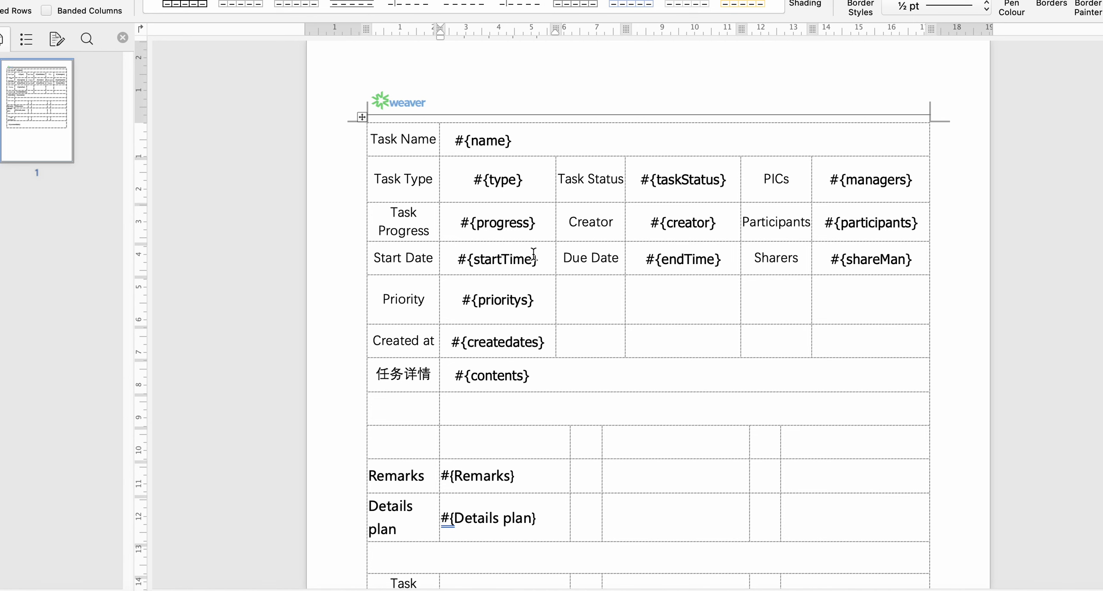
pyautogui.click(362, 116)
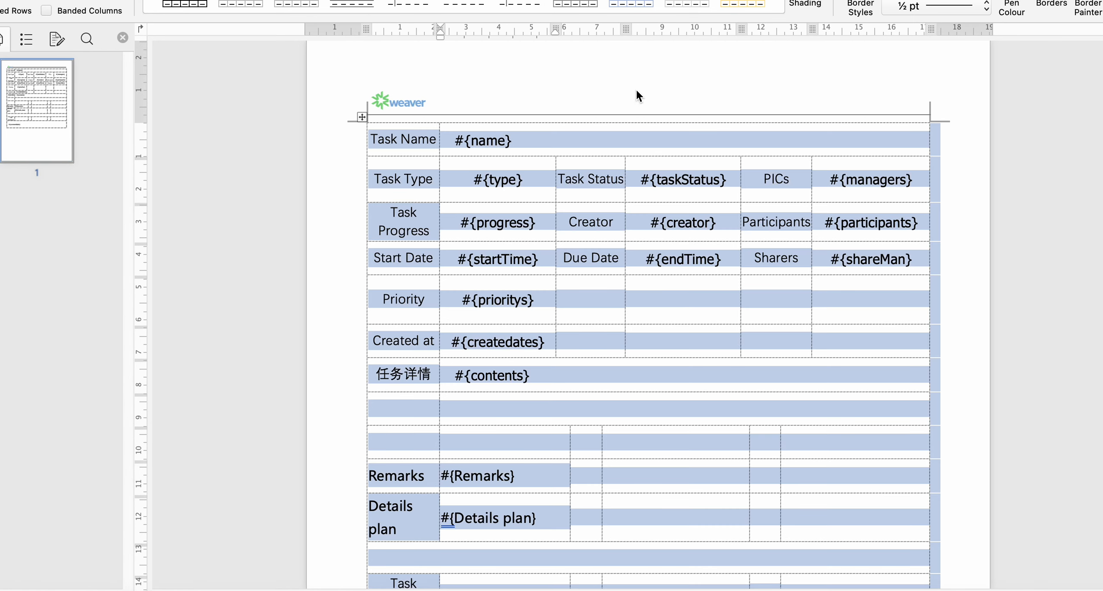
pyautogui.click(1062, 5)
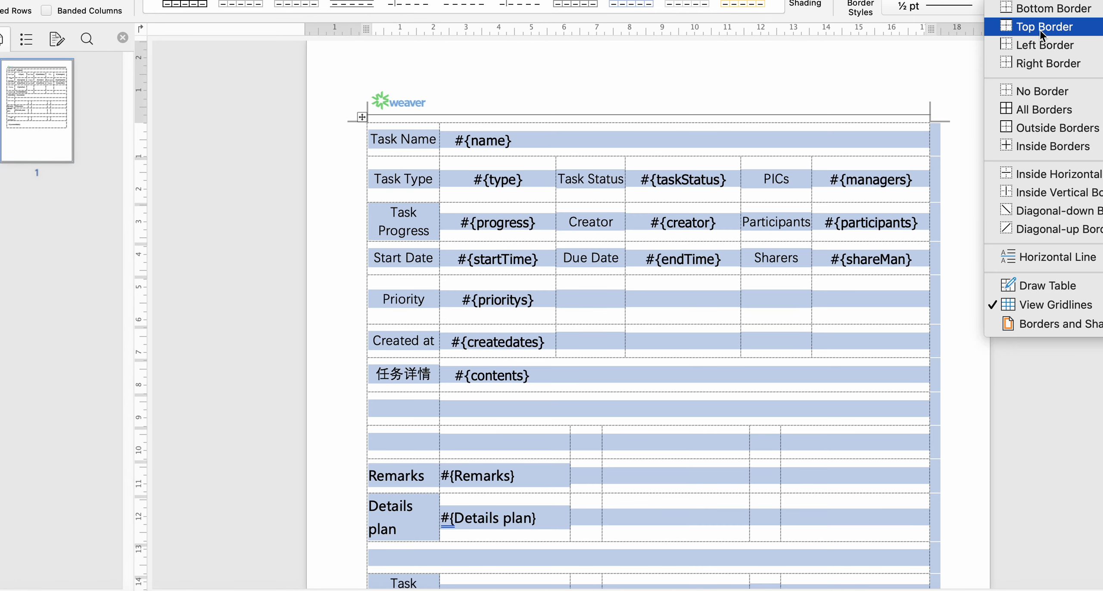
pyautogui.click(1033, 86)
pyautogui.click(573, 174)
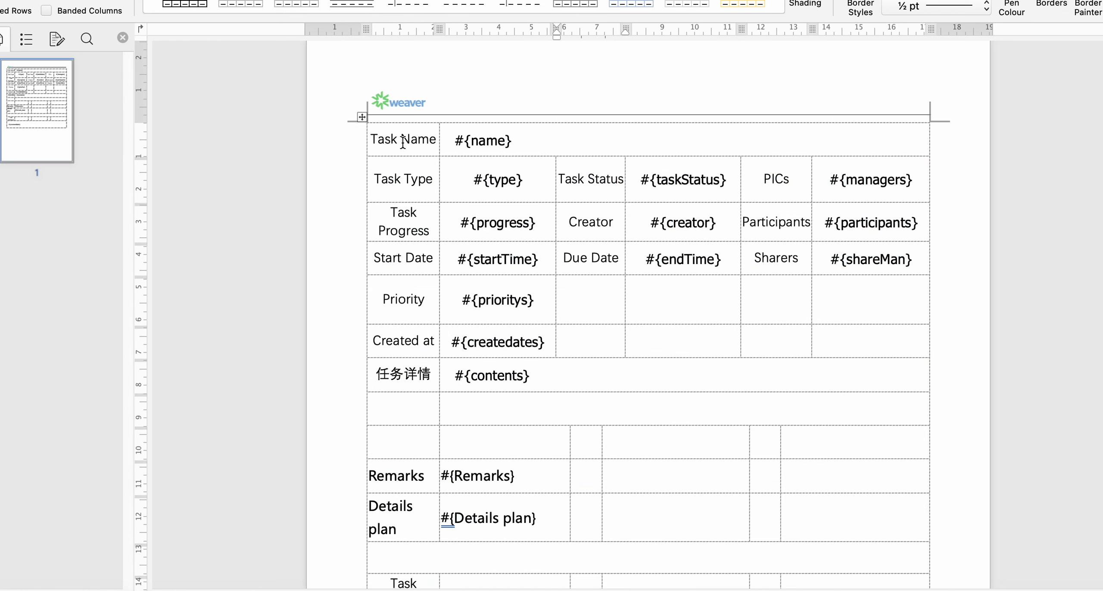
# - Bold the first-column labels from Task Name through the Chinese contents label, and replace that Chinese label with "Details"
pyautogui.moveTo(381, 138); pyautogui.dragTo(370, 372)
pyautogui.press('super+b')
pyautogui.click(418, 374)
pyautogui.write('DFe')
pyautogui.press('BackSpace')
pyautogui.press('BackSpace')
pyautogui.write('etails')
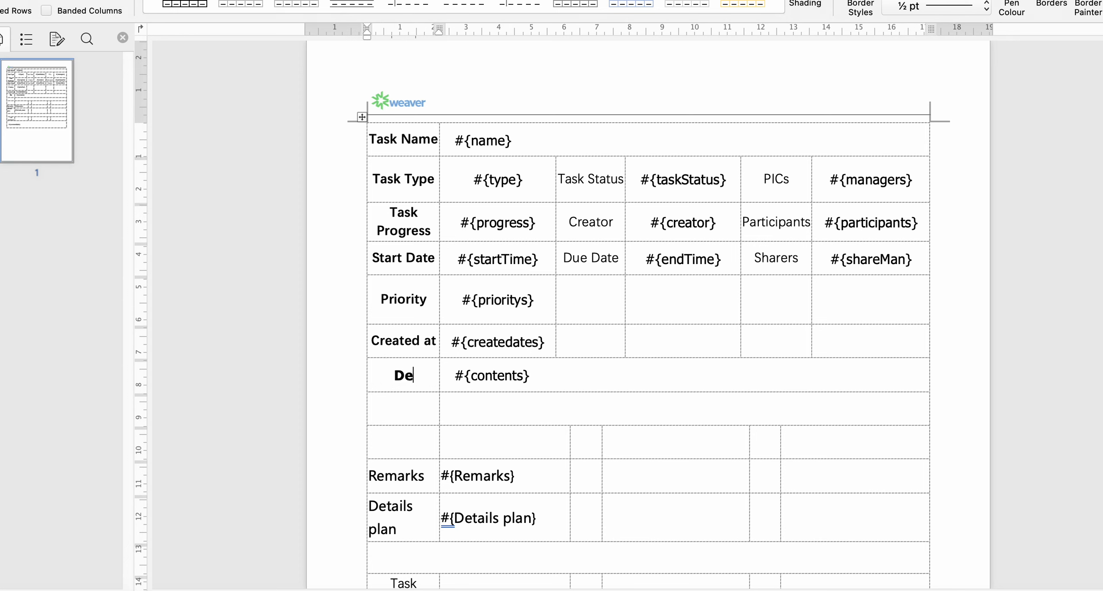
# - Apply a single uniform font to all text in the task table
pyautogui.keyDown('shift'); pyautogui.click(372, 142); pyautogui.keyUp('shift')
pyautogui.click(362, 116)
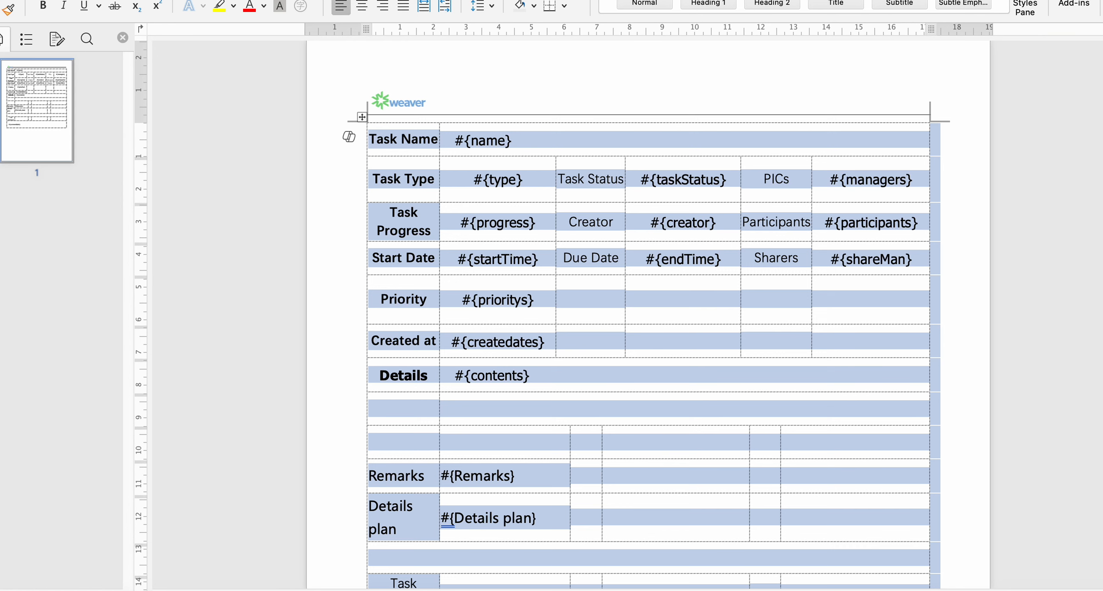
pyautogui.click(418, 182)
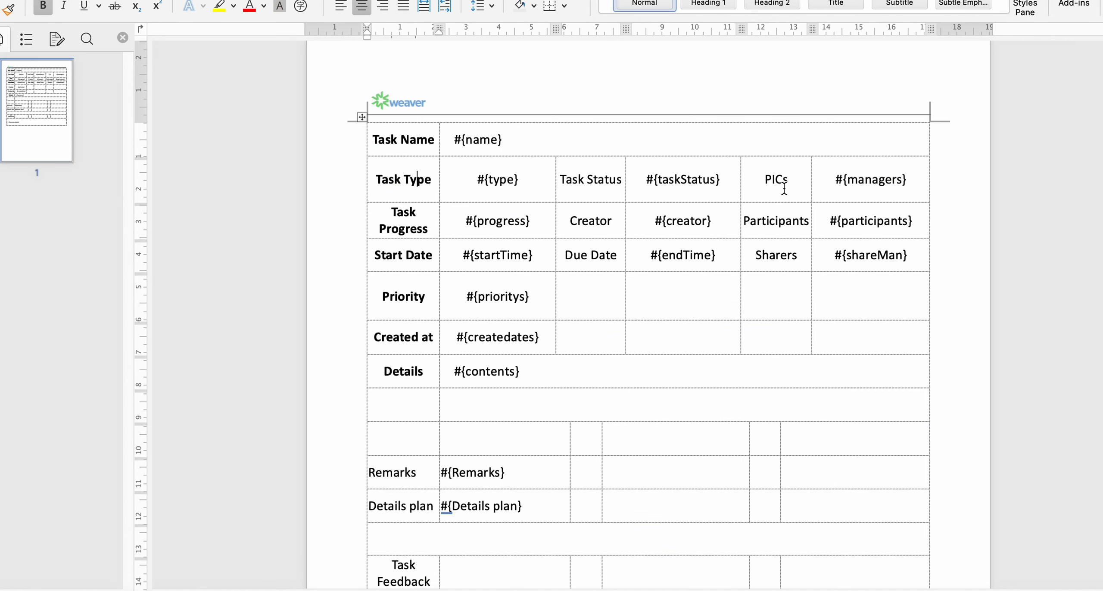
# - Delete the two empty table rows between the Details and Remarks rows
pyautogui.scroll(-2, 751, 241)
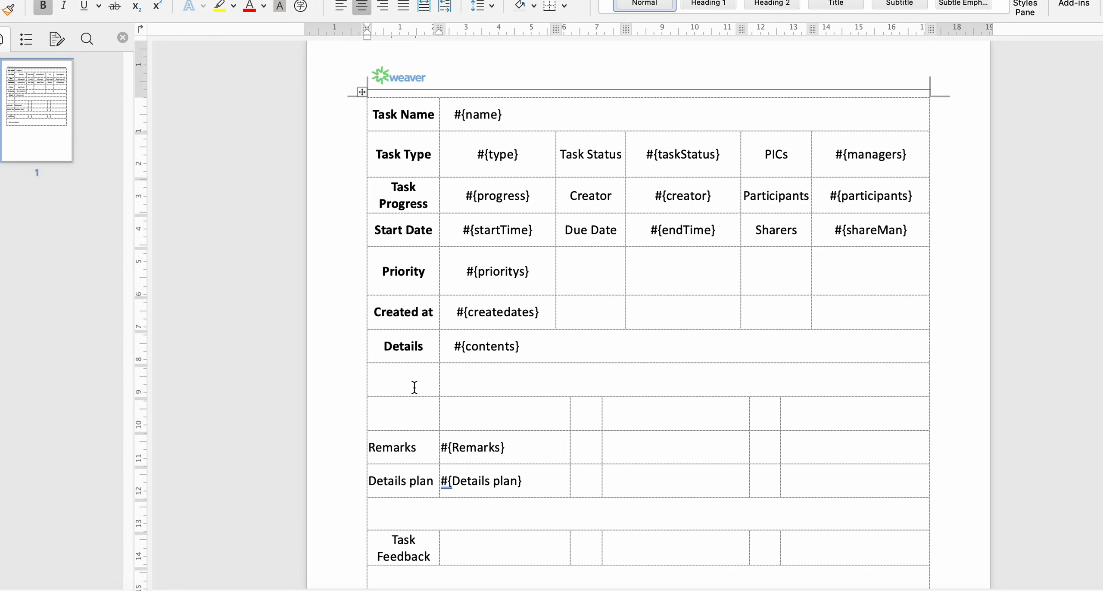
pyautogui.click(474, 377)
pyautogui.moveTo(527, 401); pyautogui.dragTo(800, 412)
pyautogui.rightClick(802, 413)
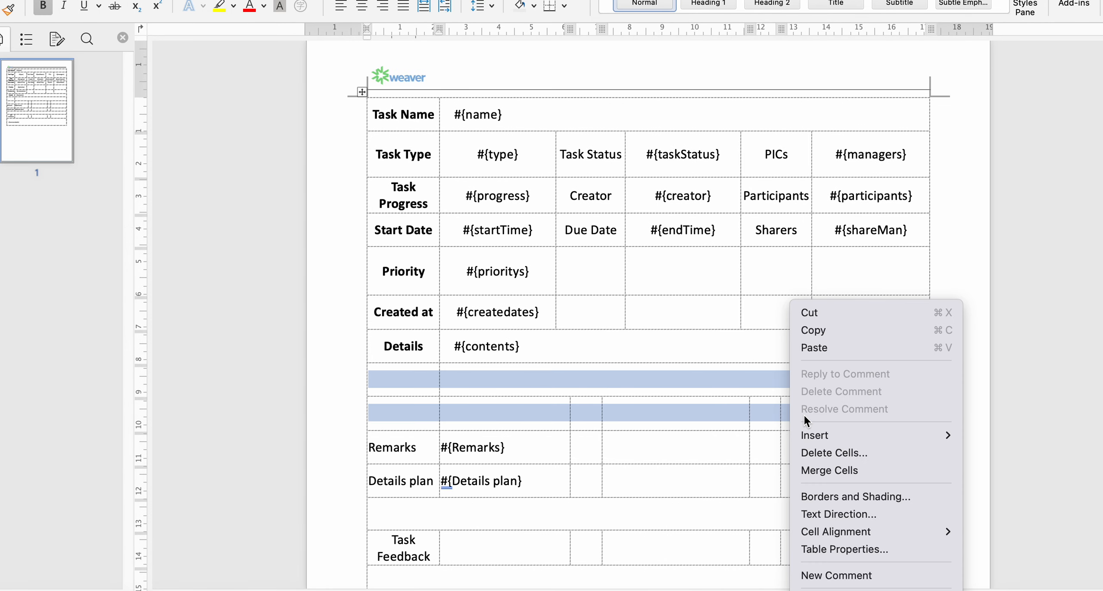
pyautogui.click(840, 454)
pyautogui.click(597, 176)
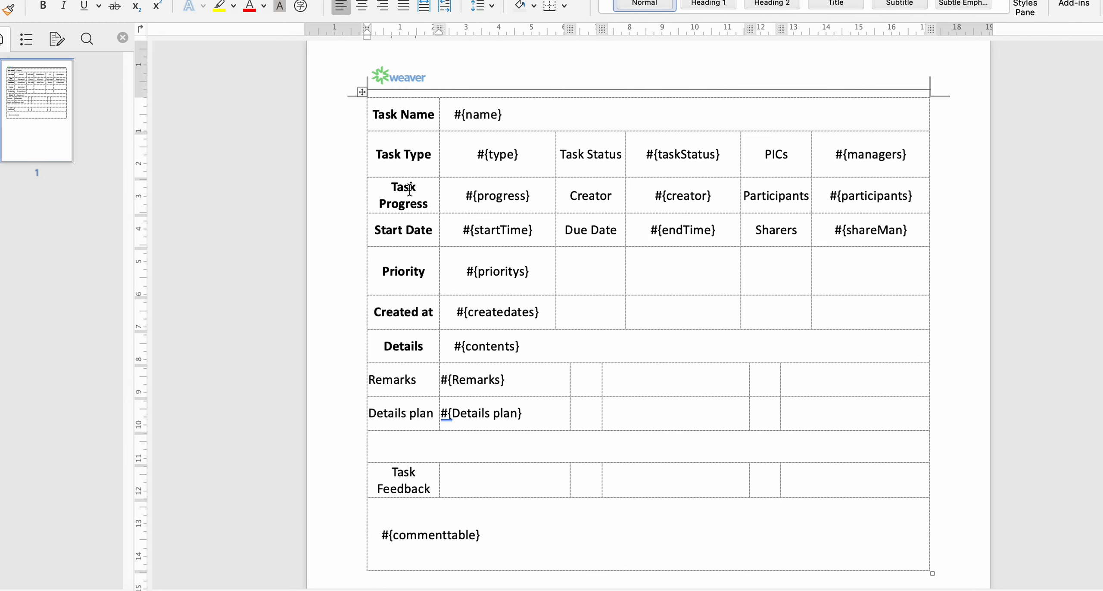
# - Bold the remaining field labels: Remarks, Details plan, Task Status, Creator, Due Date, PICs, Participants and Sharers
pyautogui.moveTo(392, 115); pyautogui.dragTo(412, 408)
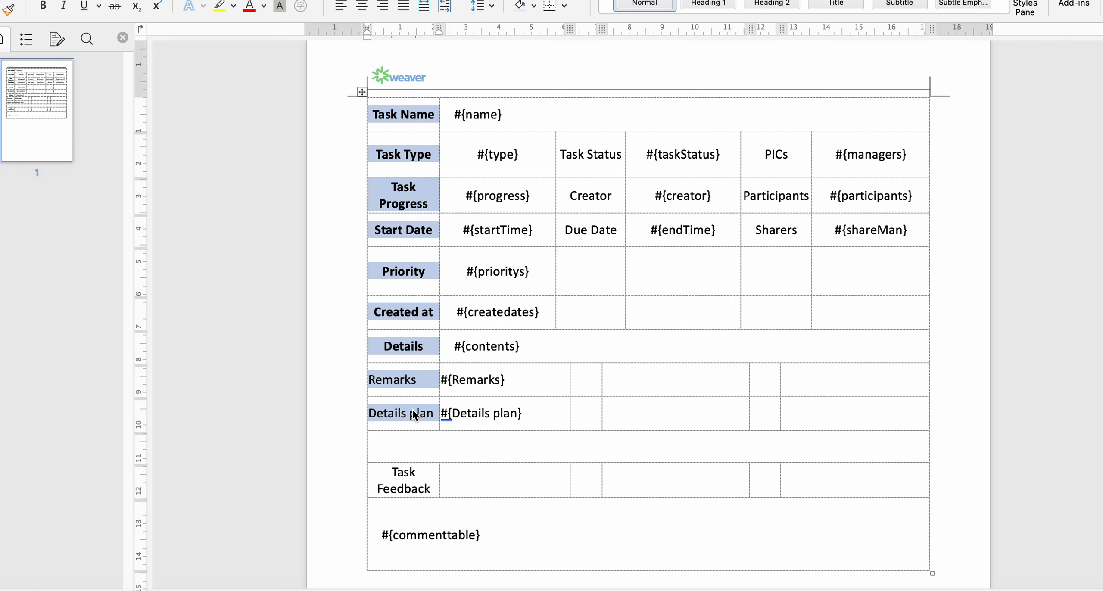
pyautogui.press('super+b')
pyautogui.moveTo(593, 155); pyautogui.dragTo(603, 229)
pyautogui.press('super+b')
pyautogui.moveTo(747, 149); pyautogui.dragTo(784, 229)
pyautogui.press('super+b')
pyautogui.click(909, 326)
# - Start editing the page footer and insert a "Page X of Y" page number in it
pyautogui.scroll(-3, 903, 326)
pyautogui.scroll(-6, 461, 490)
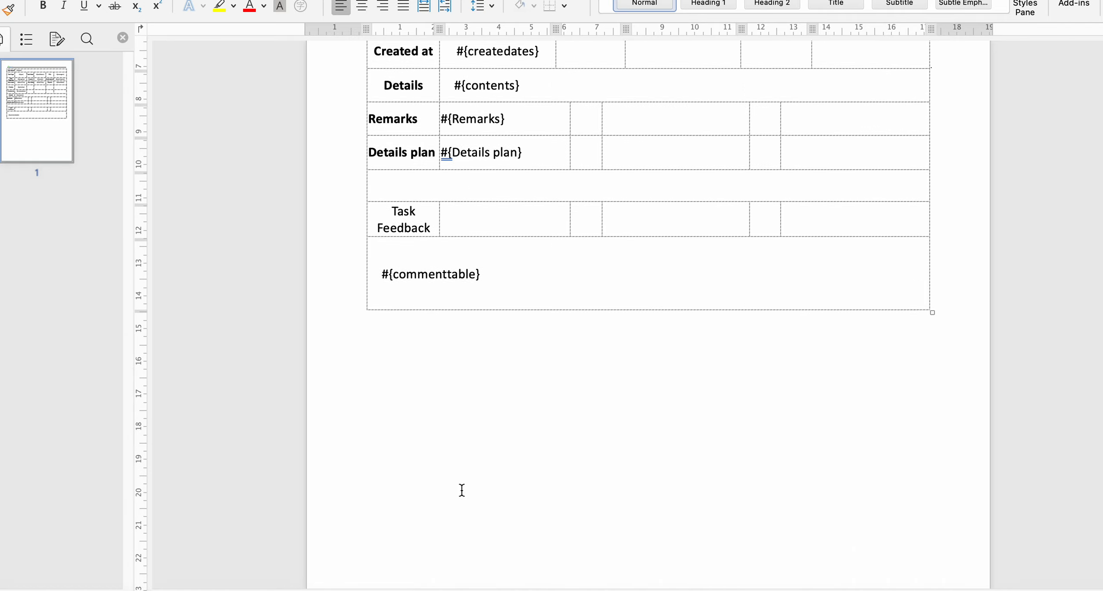
pyautogui.doubleClick(415, 522)
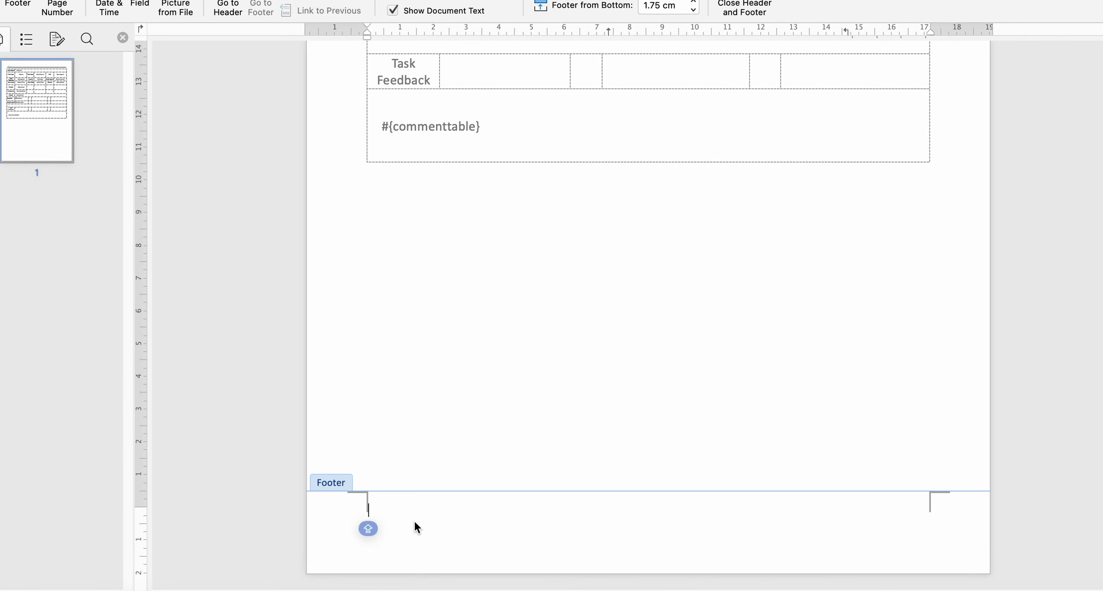
pyautogui.write('Weaver Netwrok International')
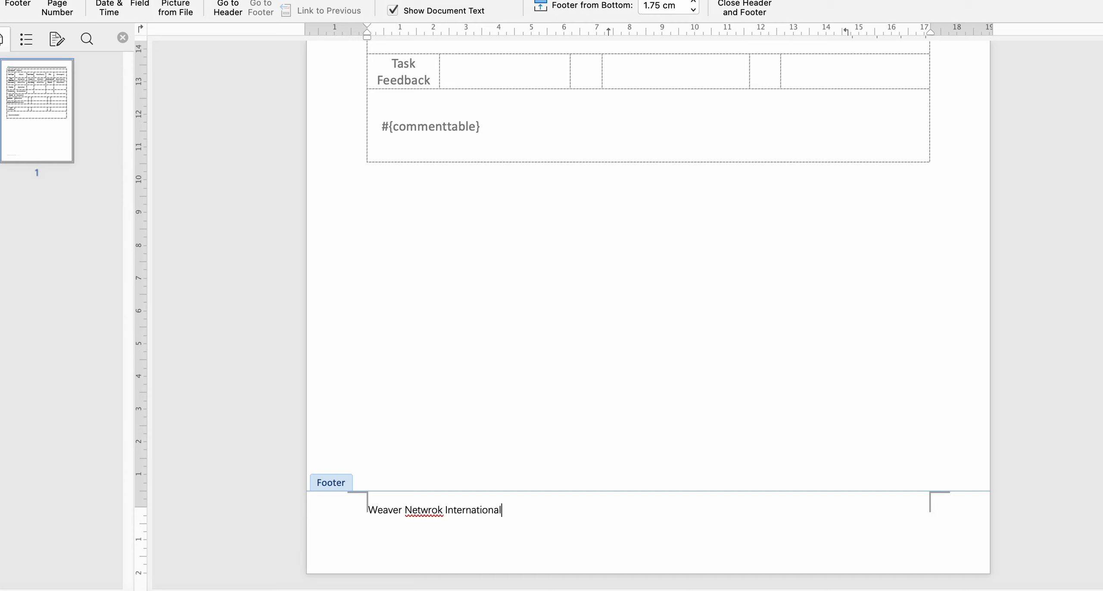
pyautogui.press('super+a')
pyautogui.write('Page')
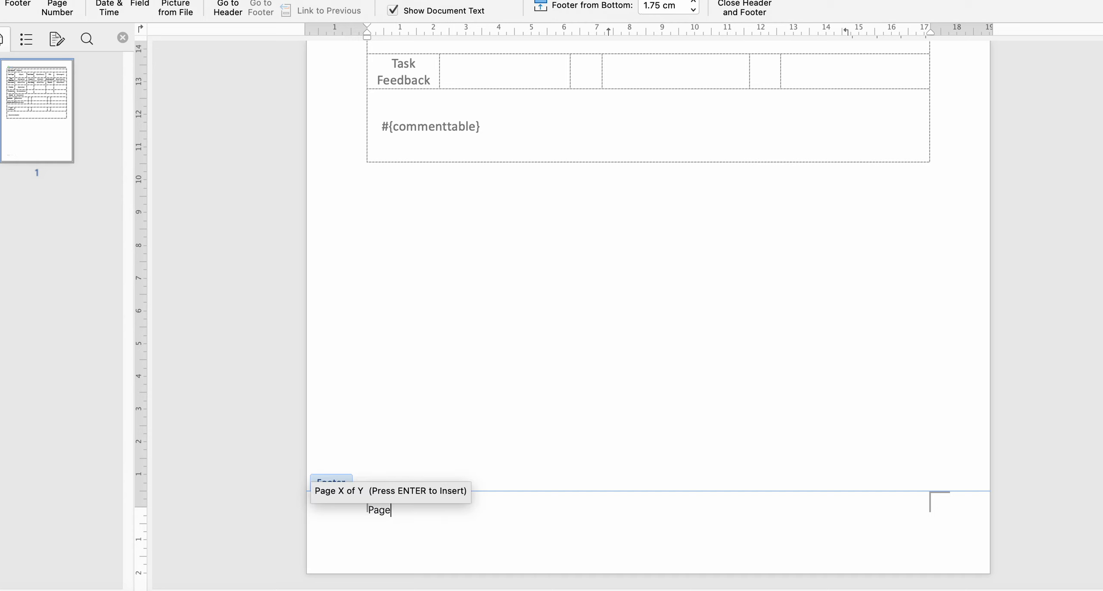
pyautogui.press('Return')
# - Add the company line "Weaver Network International Pte. Ltd." above the page number in the footer, correcting the misspelled "Netwrok"
pyautogui.click(366, 509)
pyautogui.write('Weaver Netwrok International')
pyautogui.click(424, 502)
pyautogui.rightClick(425, 498)
pyautogui.click(404, 505)
pyautogui.doubleClick(430, 498)
pyautogui.write('Network')
pyautogui.click(523, 501)
pyautogui.write('Pte. Ltd')
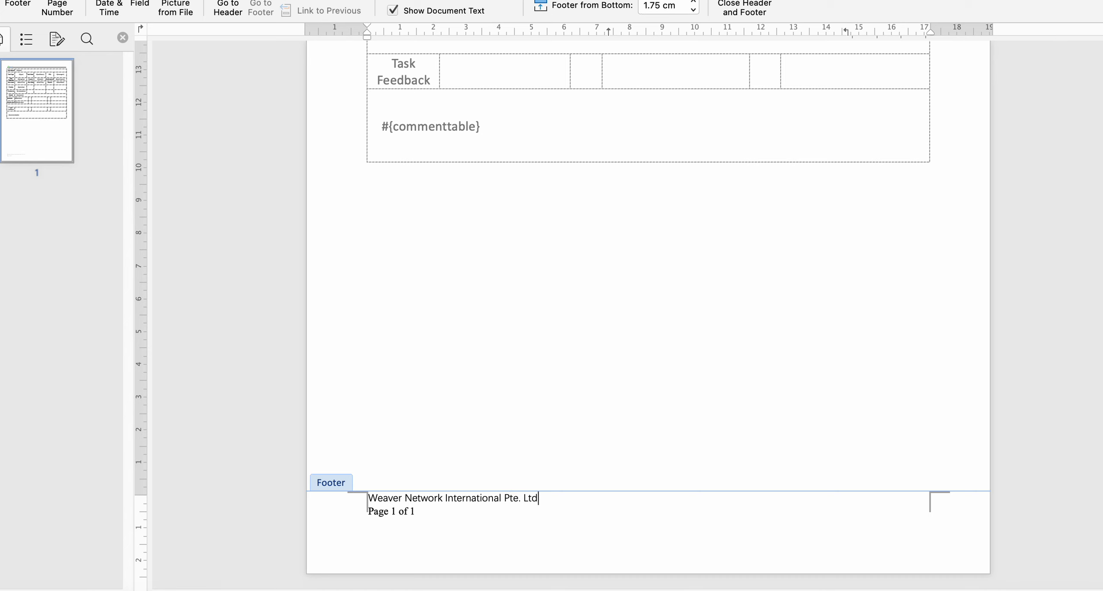
# - Set all of the footer text in the Calibri font
pyautogui.press('super+a')
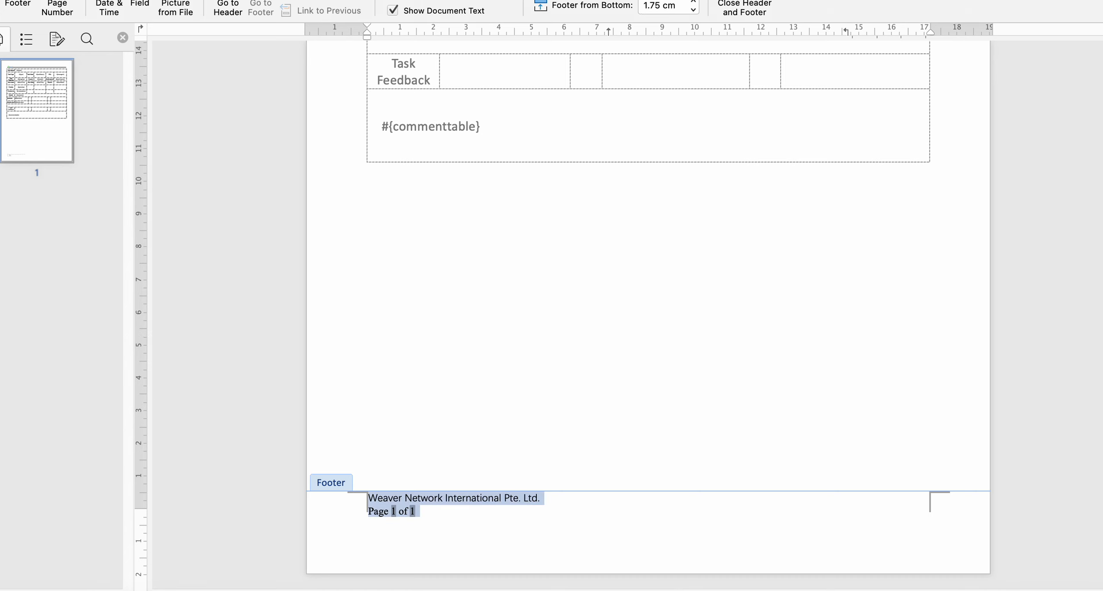
pyautogui.click(1, 1)
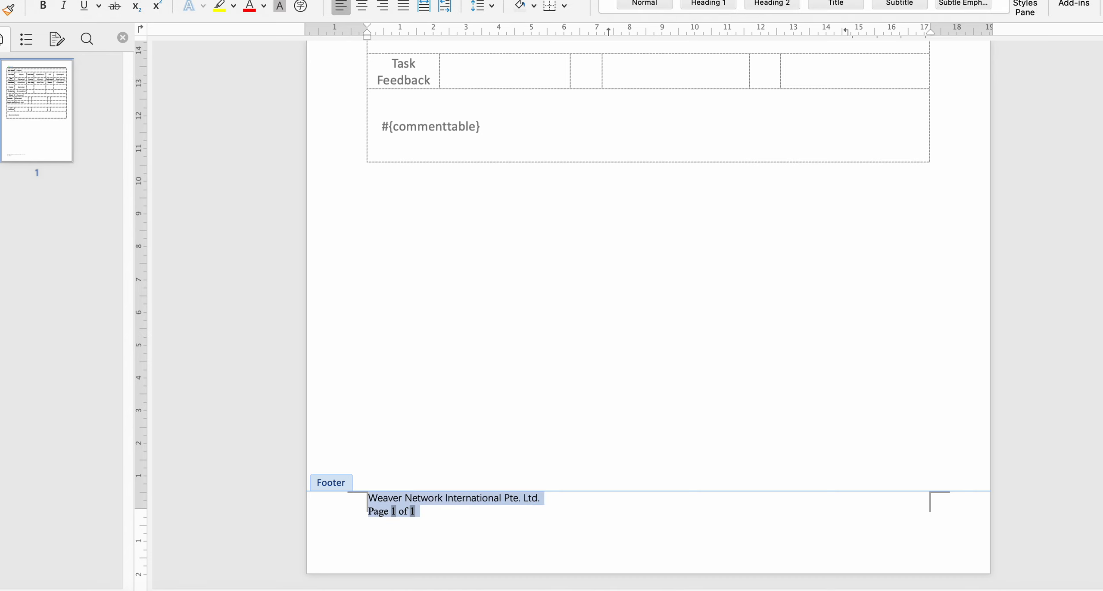
pyautogui.click(129, 1)
pyautogui.moveTo(317, 217)
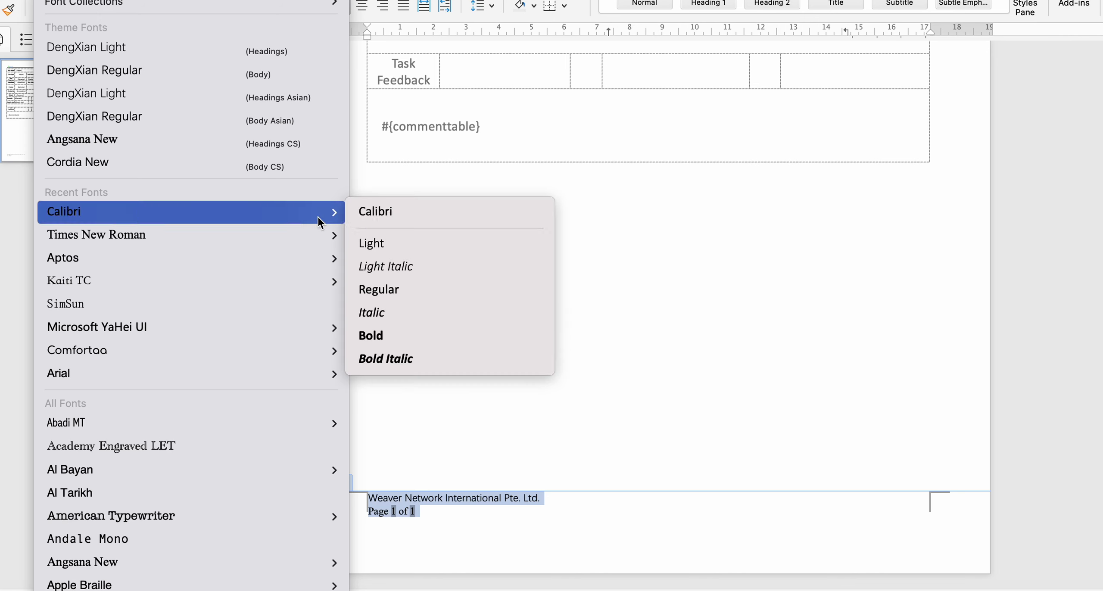
pyautogui.click(363, 214)
# - Join the page number to the company name's line, space it across to the right margin, and leave the footer
pyautogui.click(371, 517)
pyautogui.press('BackSpace')
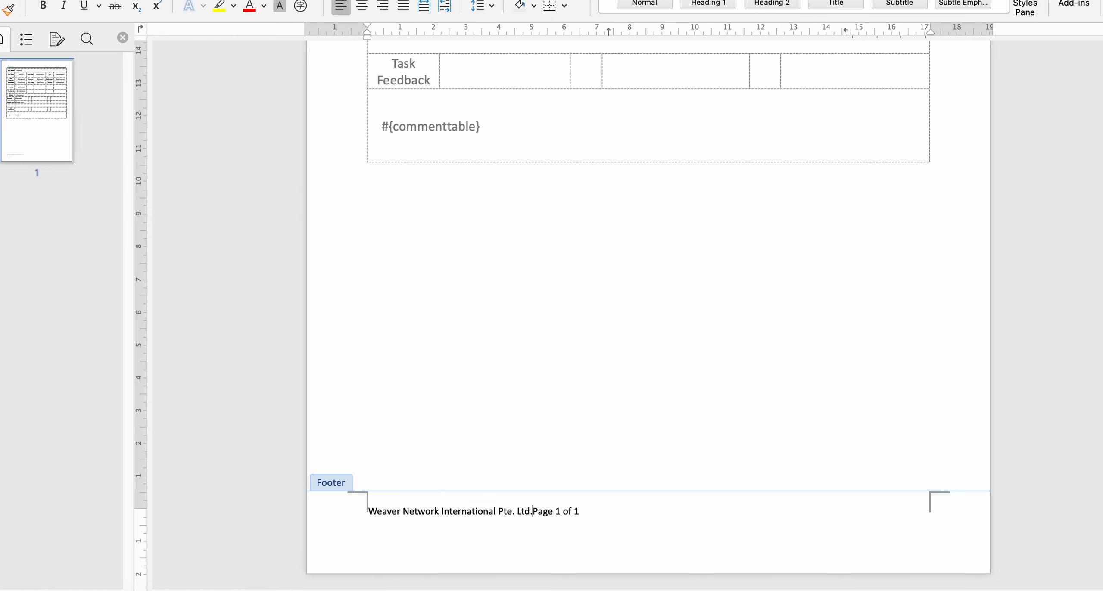
pyautogui.press('Tab')
pyautogui.press('Tab')
pyautogui.press('Tab')
pyautogui.press('Tab')
pyautogui.doubleClick(570, 440)
# - Shade the whole Task Name row of the table blue
pyautogui.scroll(10, 571, 440)
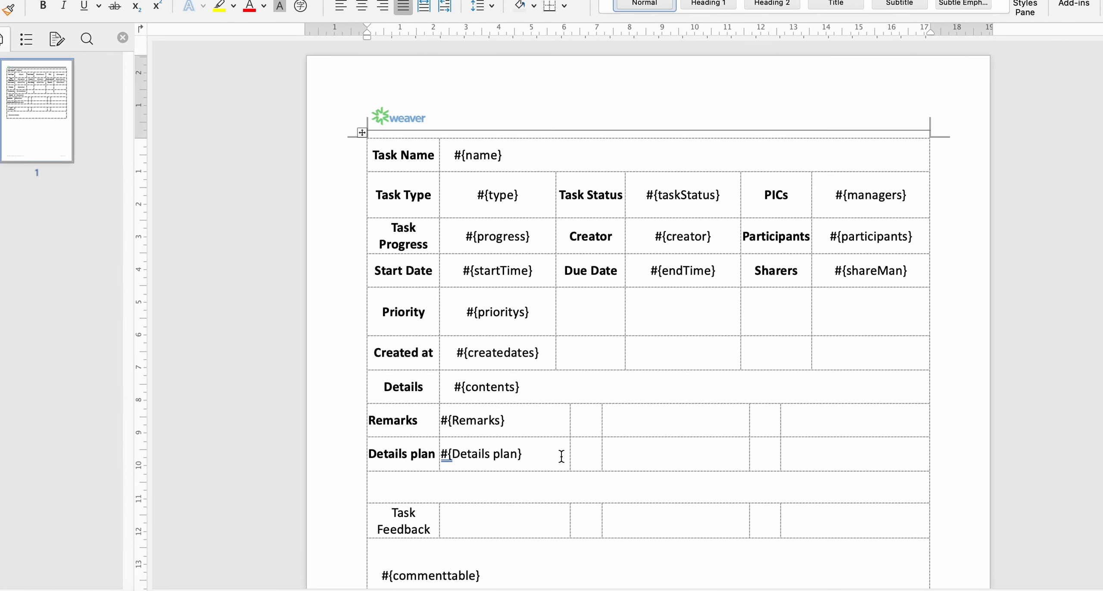
pyautogui.moveTo(390, 163); pyautogui.dragTo(644, 151)
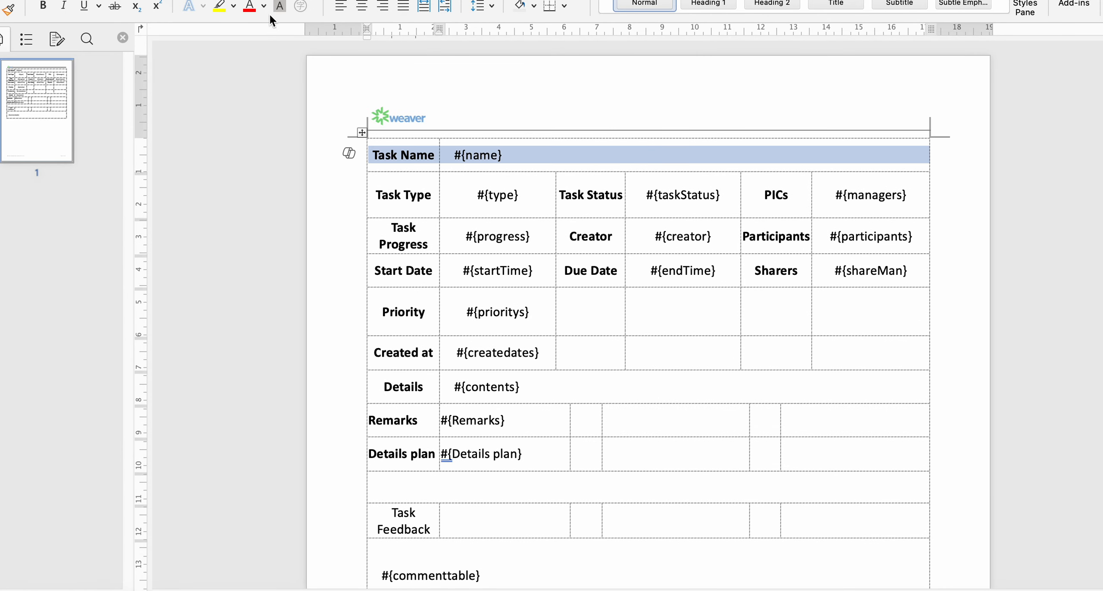
pyautogui.click(452, 0)
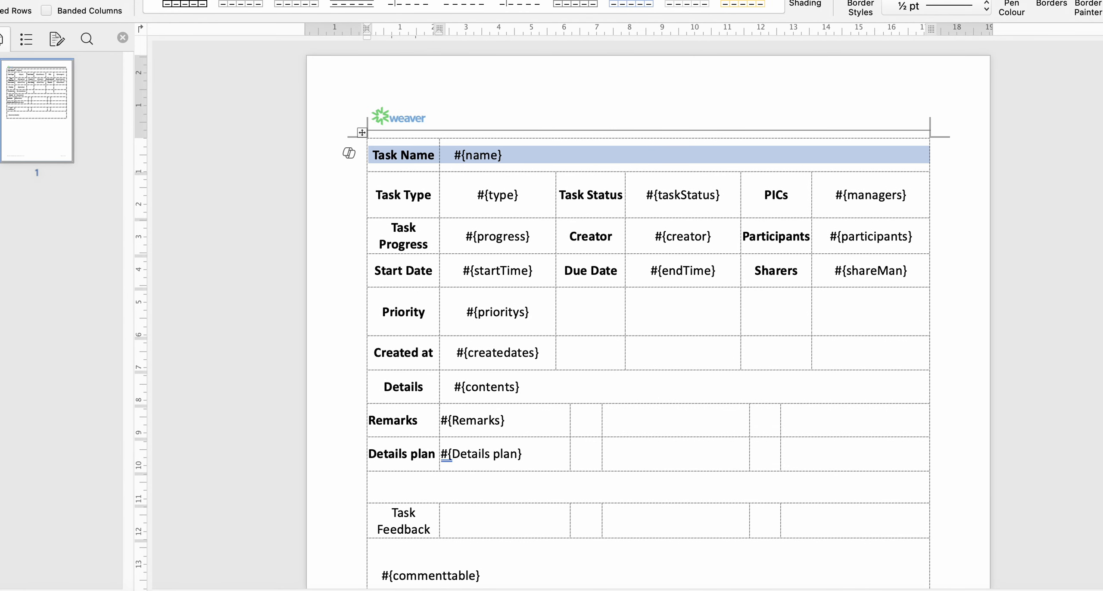
pyautogui.click(805, 4)
pyautogui.click(893, 177)
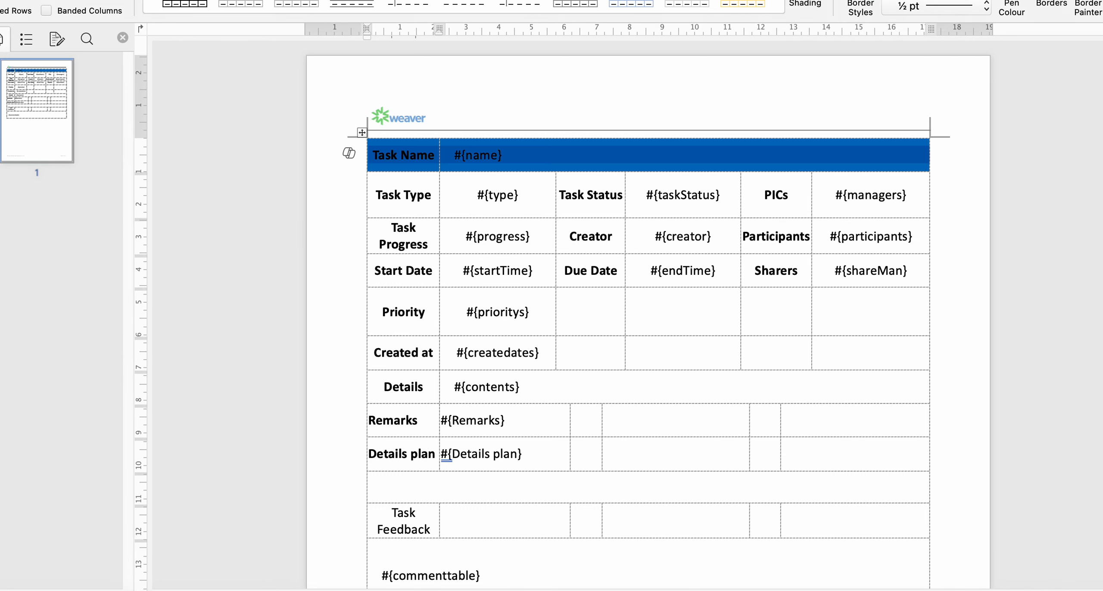
# - Change the text colour of the Task Name row to white
pyautogui.click(279, 1)
pyautogui.click(535, 6)
pyautogui.click(538, 7)
pyautogui.click(264, 6)
pyautogui.click(254, 90)
pyautogui.click(475, 243)
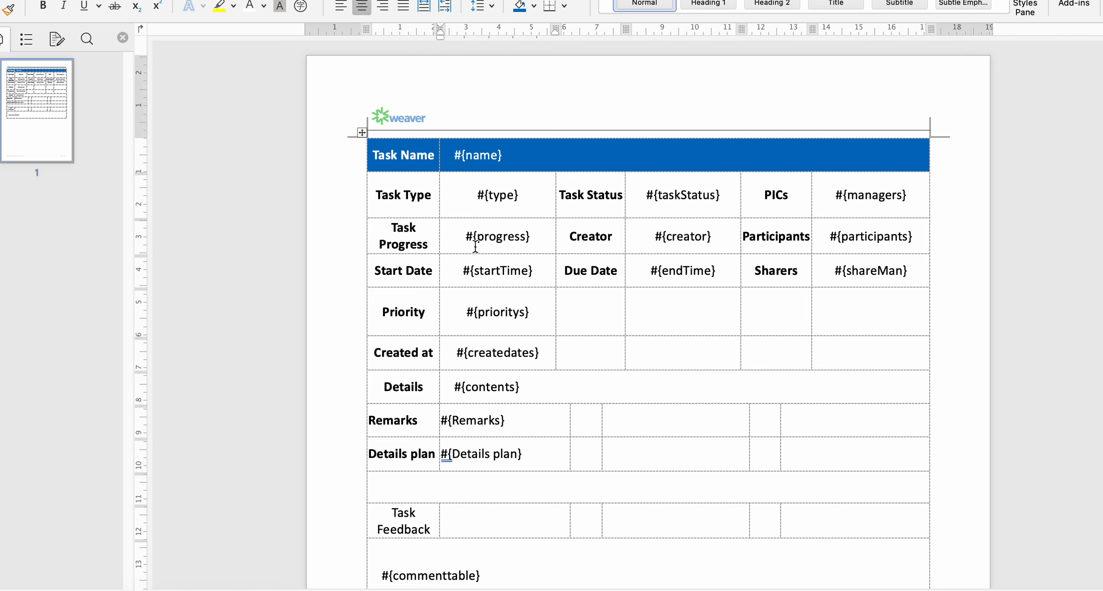
# - Switch to Safari and upload “CommonFields”类型自定义表单.docx from Downloads as the new print template's file
pyautogui.press('super+Tab')
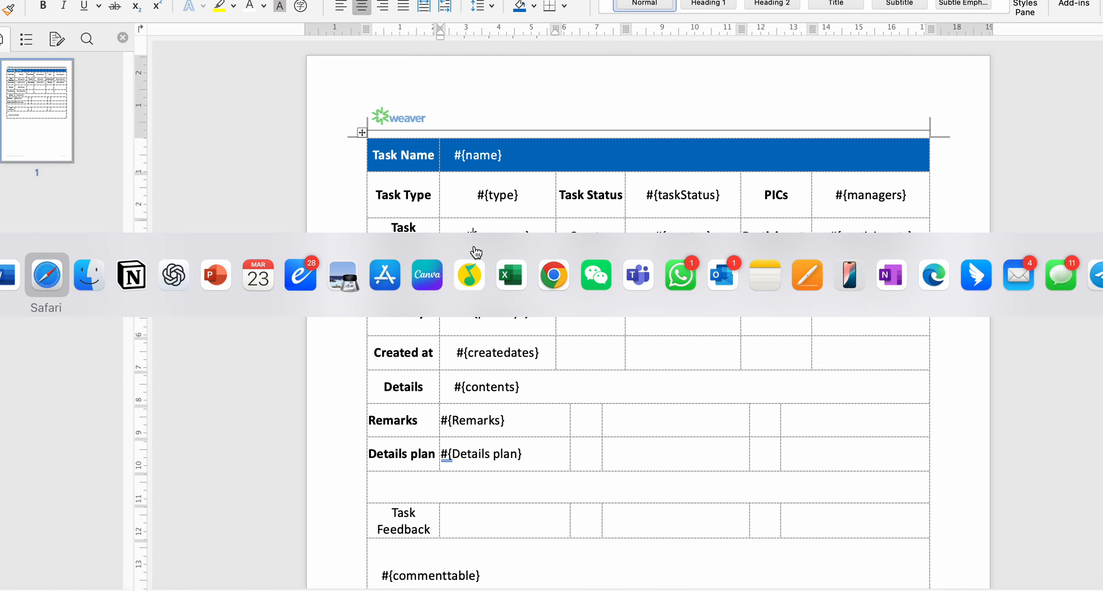
pyautogui.click(506, 265)
pyautogui.click(942, 108)
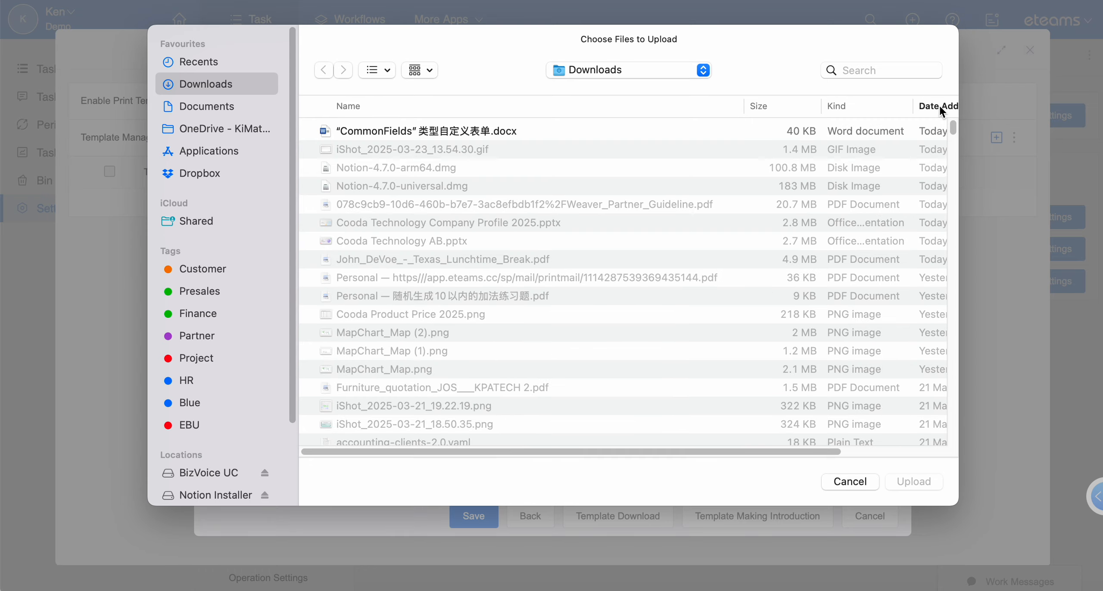
pyautogui.doubleClick(511, 130)
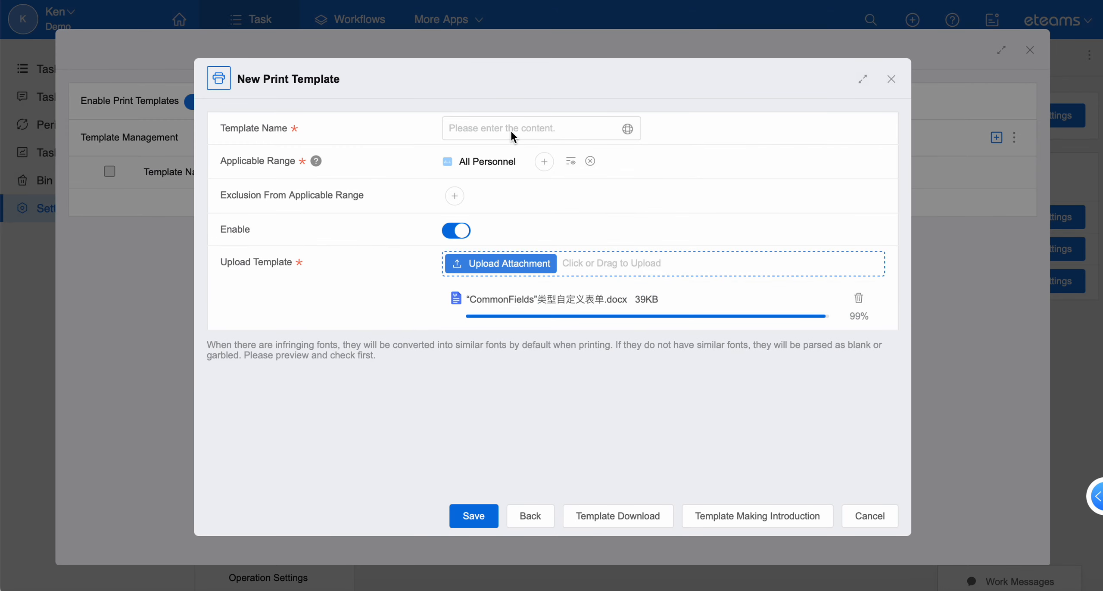
# - Name the print template "Template", save it, and close the template management window
pyautogui.click(511, 129)
pyautogui.write('Templat')
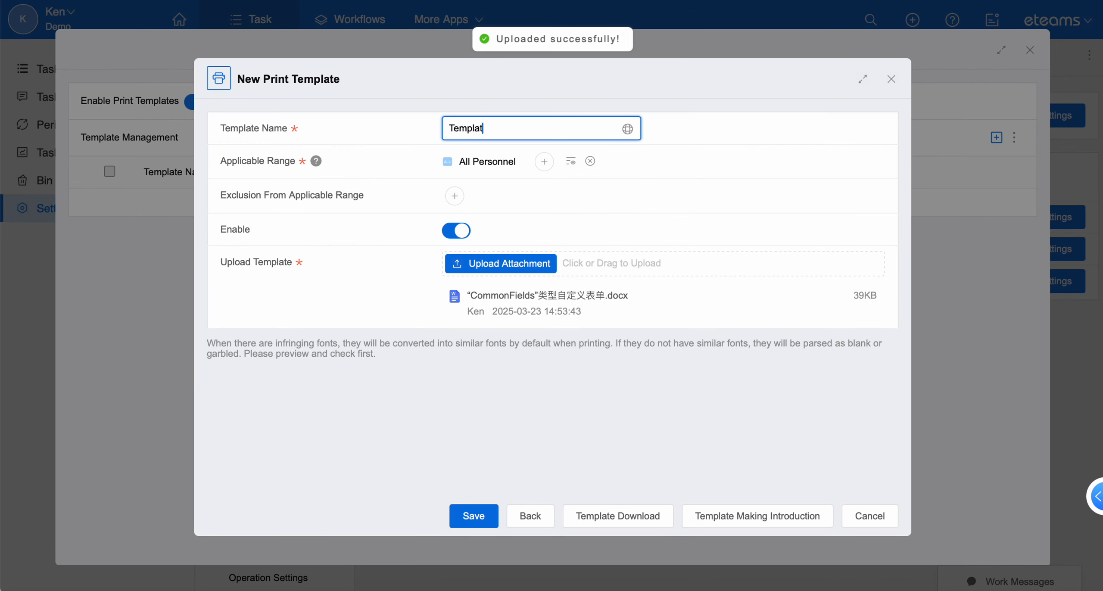
pyautogui.write('e')
pyautogui.click(483, 509)
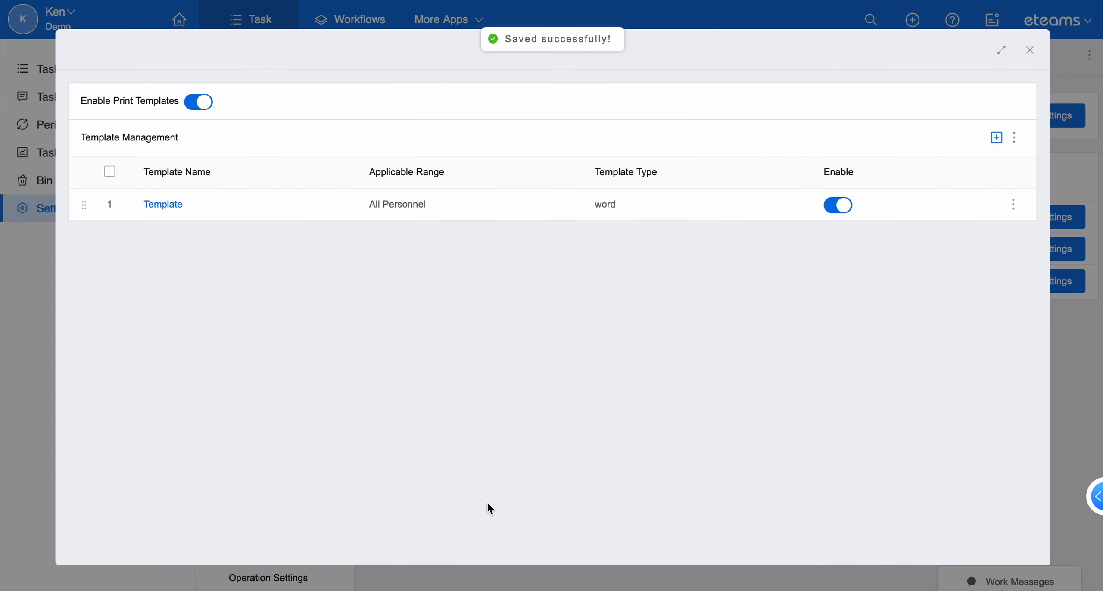
pyautogui.click(1030, 50)
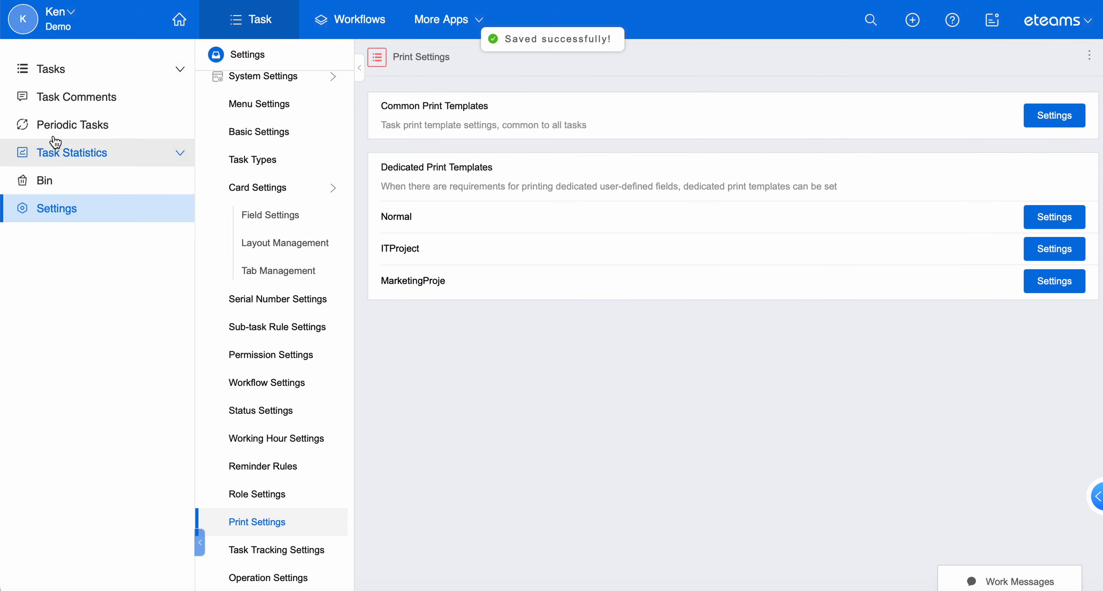
# - Open "Some demo video for task modules" from My Tasks and bring up its print preview
pyautogui.click(65, 70)
pyautogui.click(67, 96)
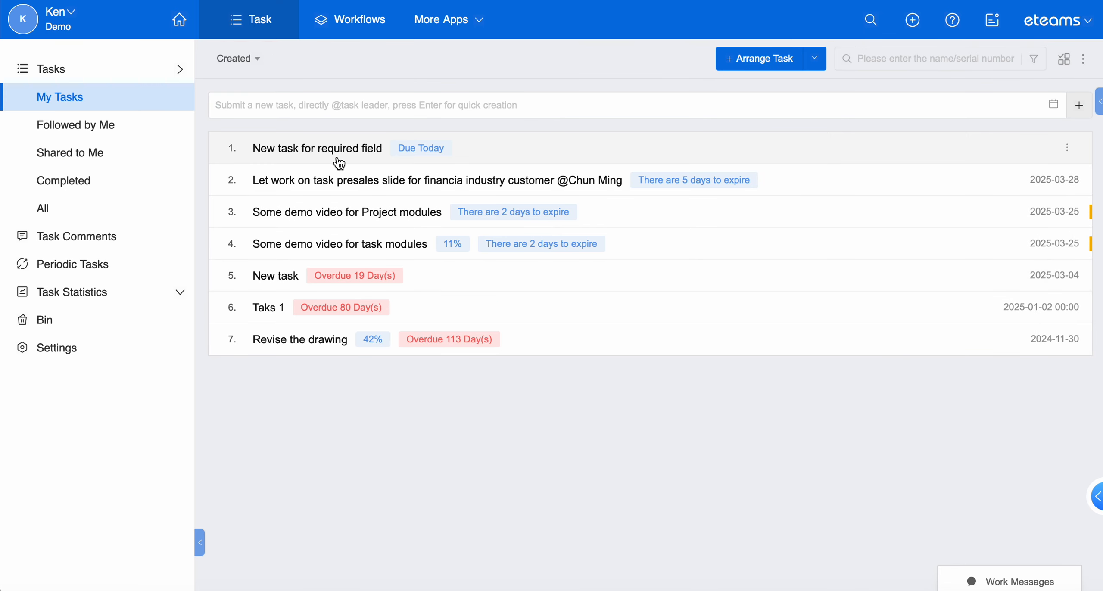
pyautogui.click(345, 246)
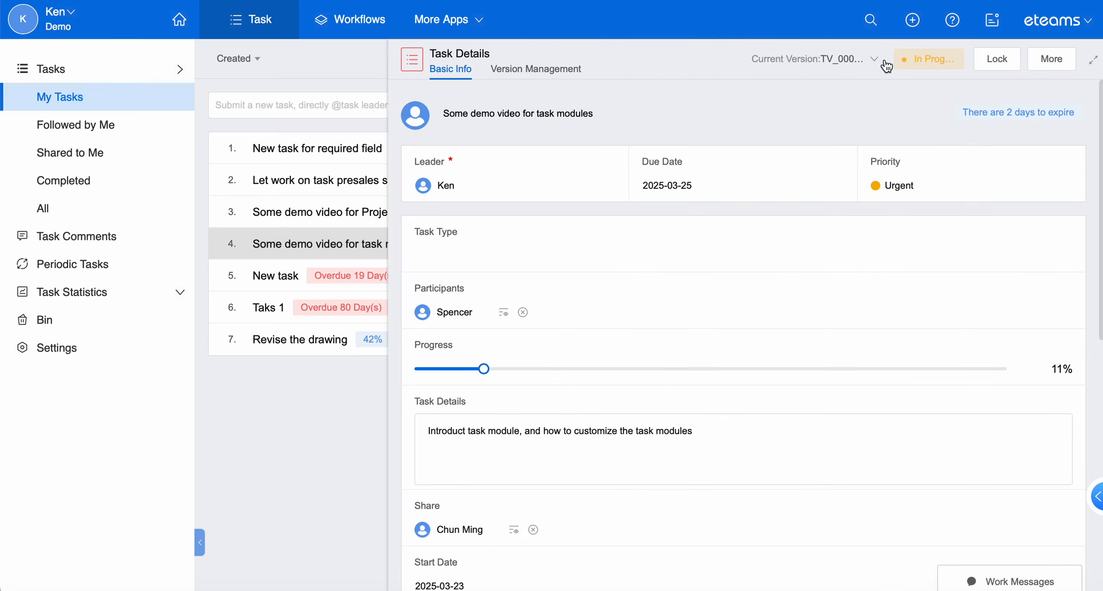
pyautogui.click(1052, 60)
pyautogui.click(999, 249)
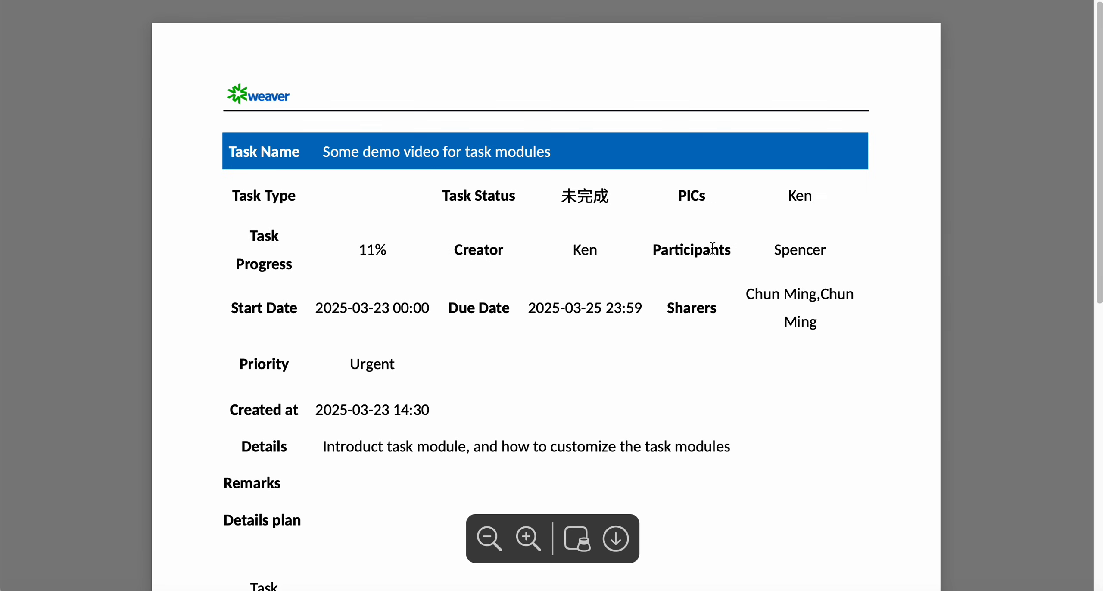
# - Examine the printed task's header, field table, feedback and footer in the preview, and return to the task list
pyautogui.scroll(-10, 459, 303)
pyautogui.scroll(10, 459, 302)
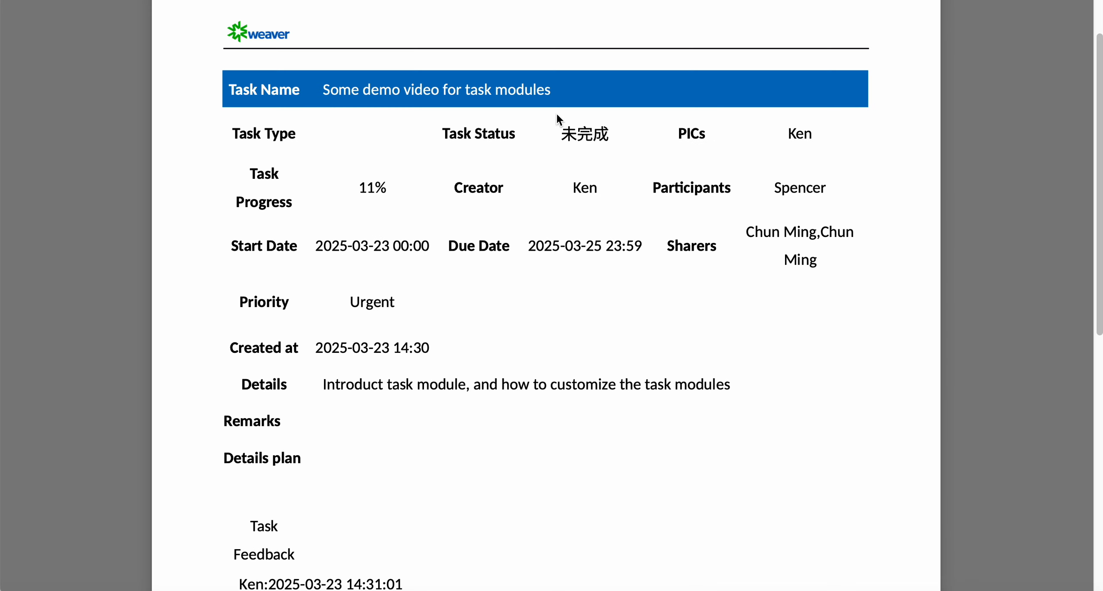
pyautogui.scroll(-2, 514, 196)
pyautogui.scroll(-5, 515, 196)
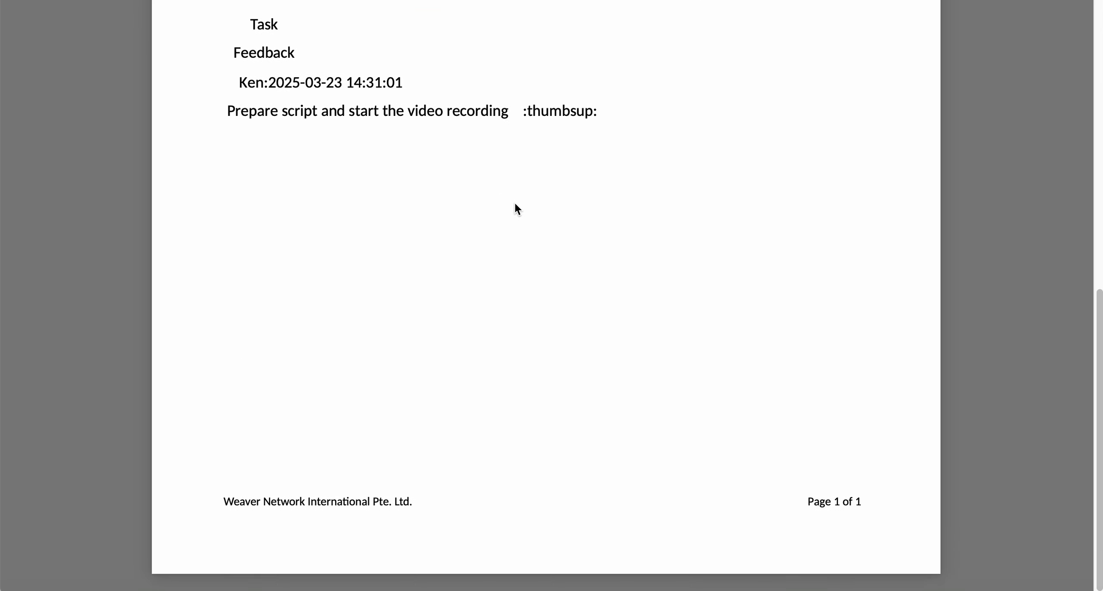
pyautogui.scroll(10, 475, 409)
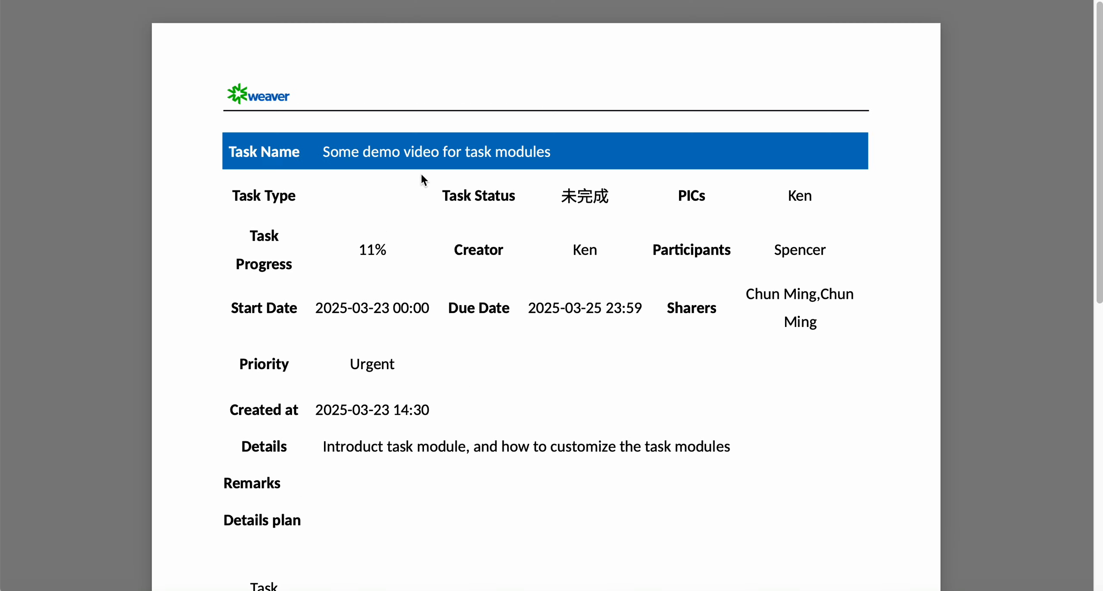
pyautogui.scroll(-10, 438, 193)
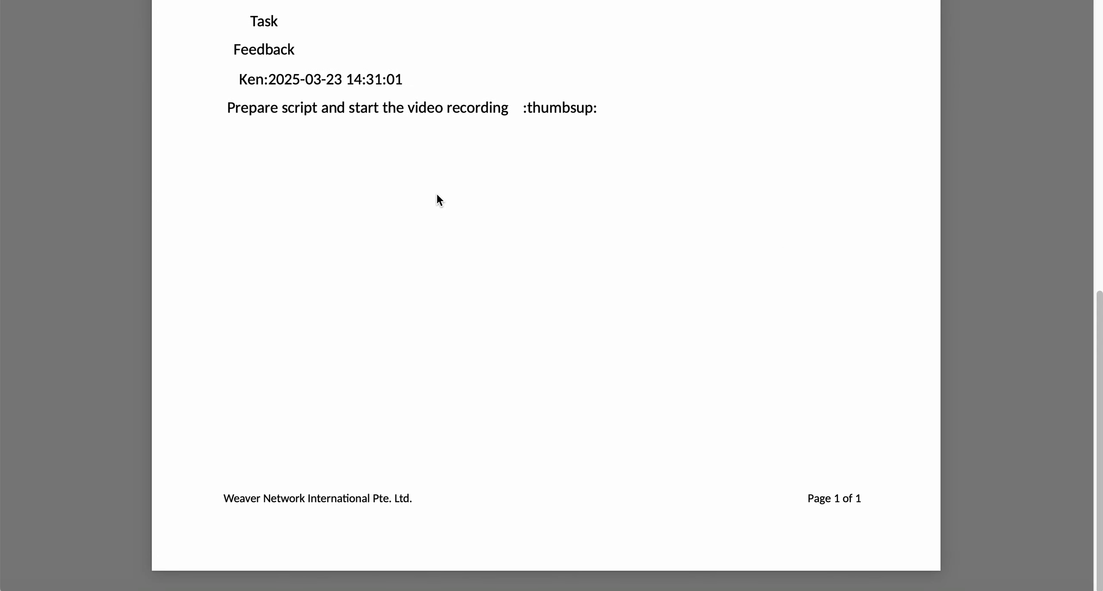
pyautogui.click(118, 0)
pyautogui.click(262, 409)
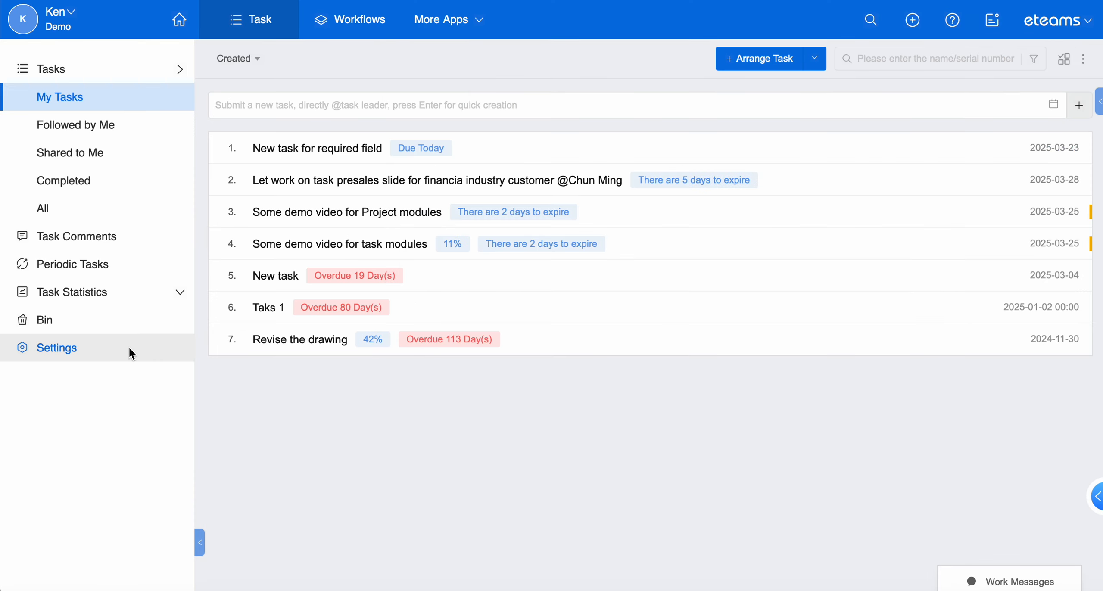
# - Open the Operation Settings page in the Task module's settings
pyautogui.click(128, 347)
pyautogui.scroll(-5, 312, 409)
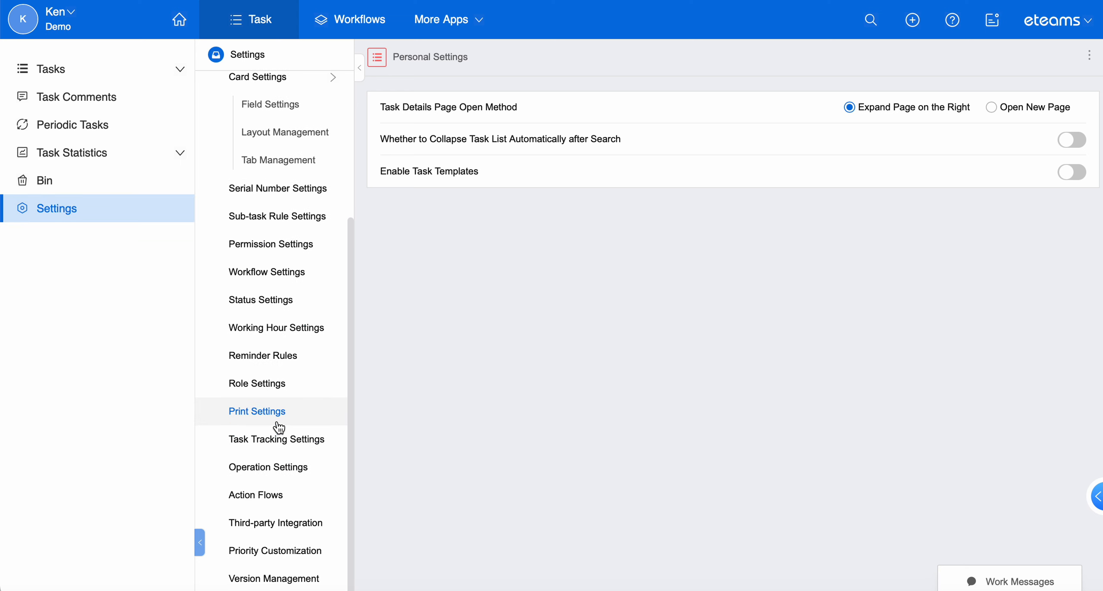
pyautogui.click(304, 474)
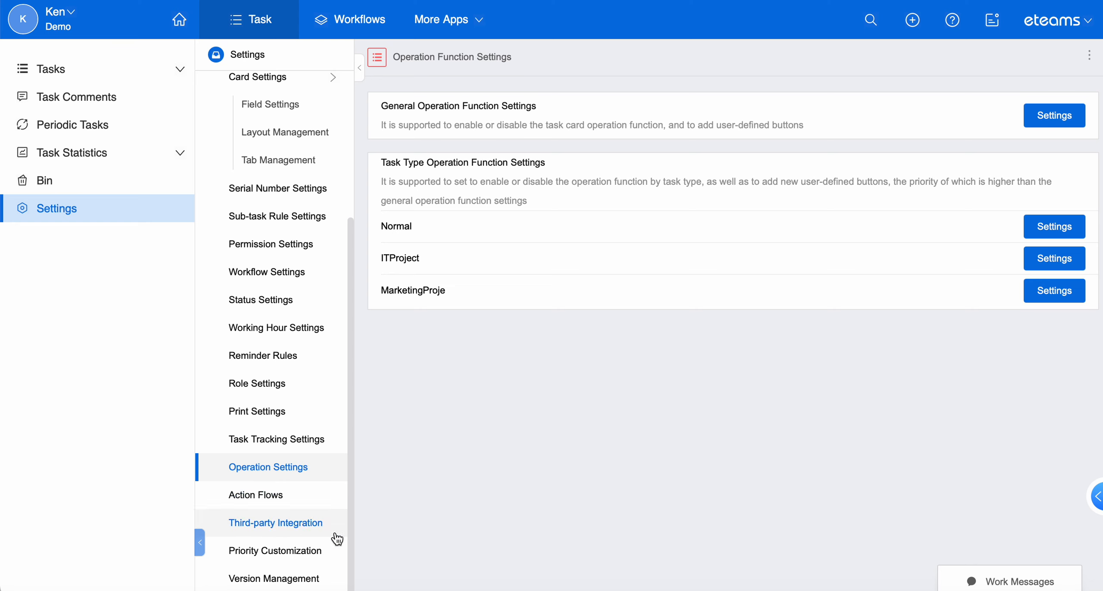
# - Examine the Fixed Content and Version Digits of the version coding rule in Version Management, and close the rule
pyautogui.click(298, 577)
pyautogui.click(1050, 202)
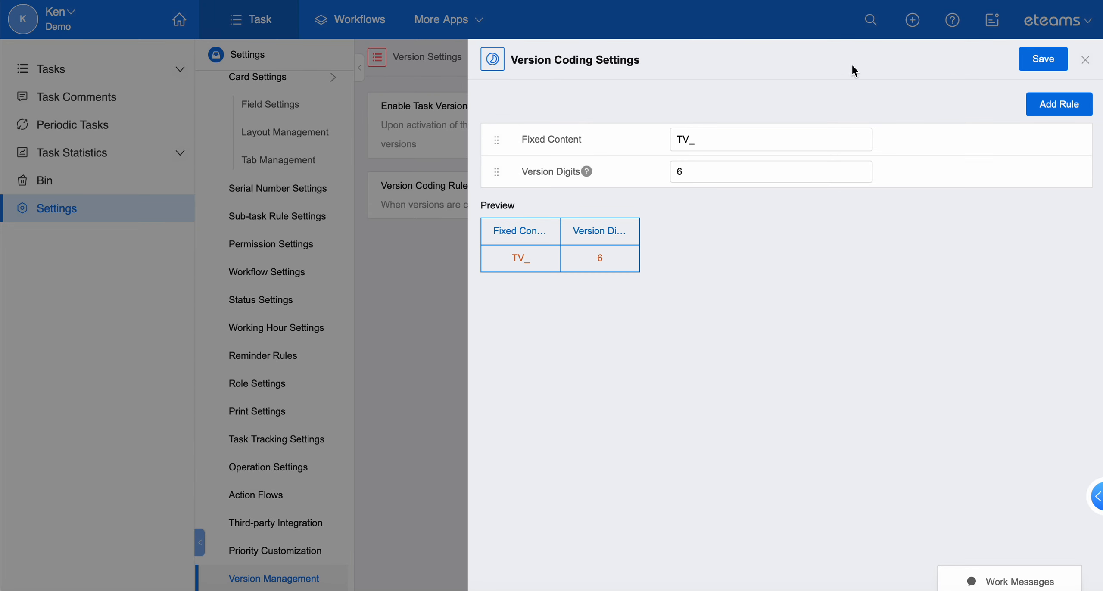
pyautogui.moveTo(699, 139); pyautogui.dragTo(660, 135)
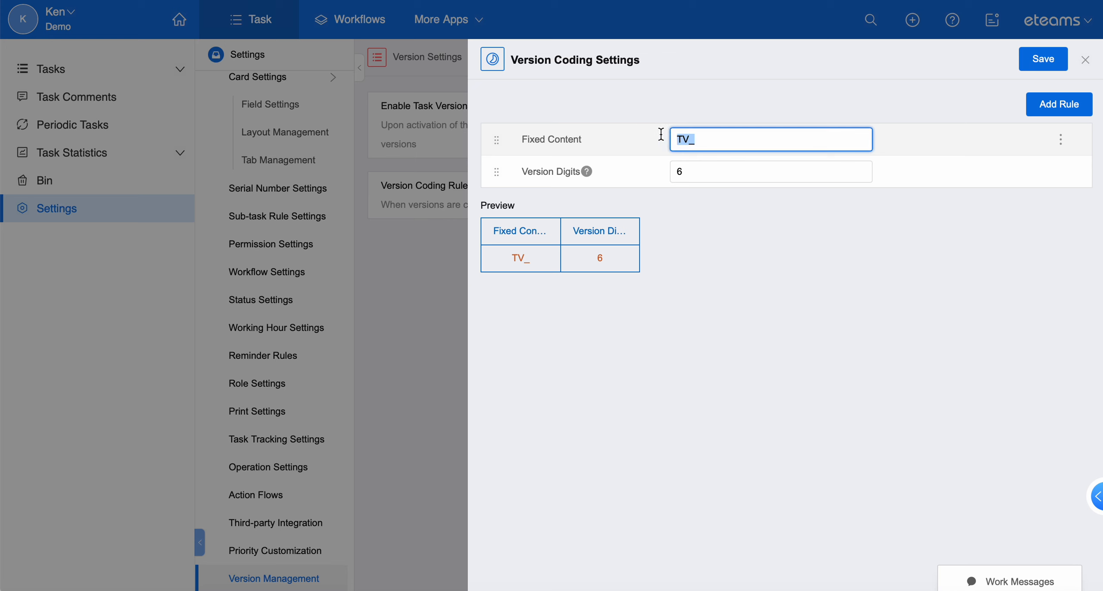
pyautogui.moveTo(685, 173); pyautogui.dragTo(675, 172)
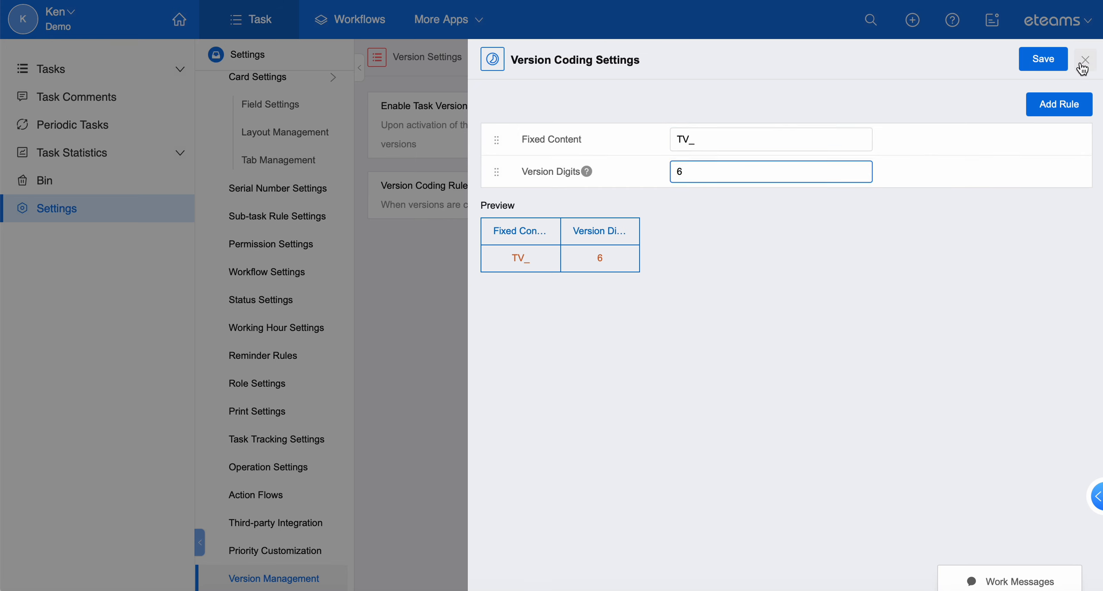
pyautogui.click(1085, 60)
# - In Priority Customization, set the color of the Normal priority to #5D9CEC and confirm it
pyautogui.click(310, 552)
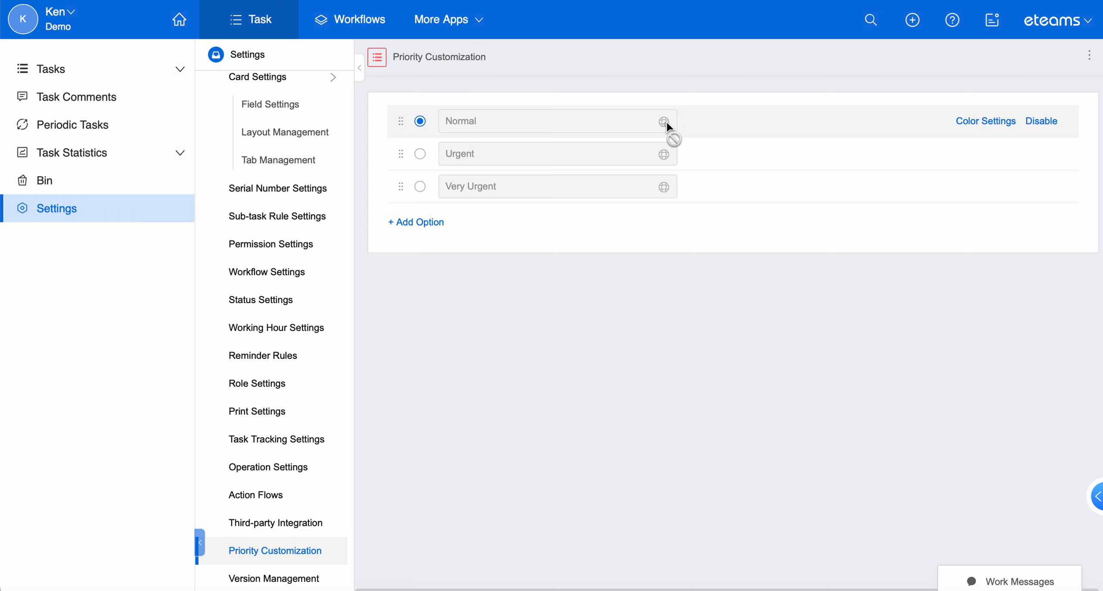
pyautogui.click(985, 121)
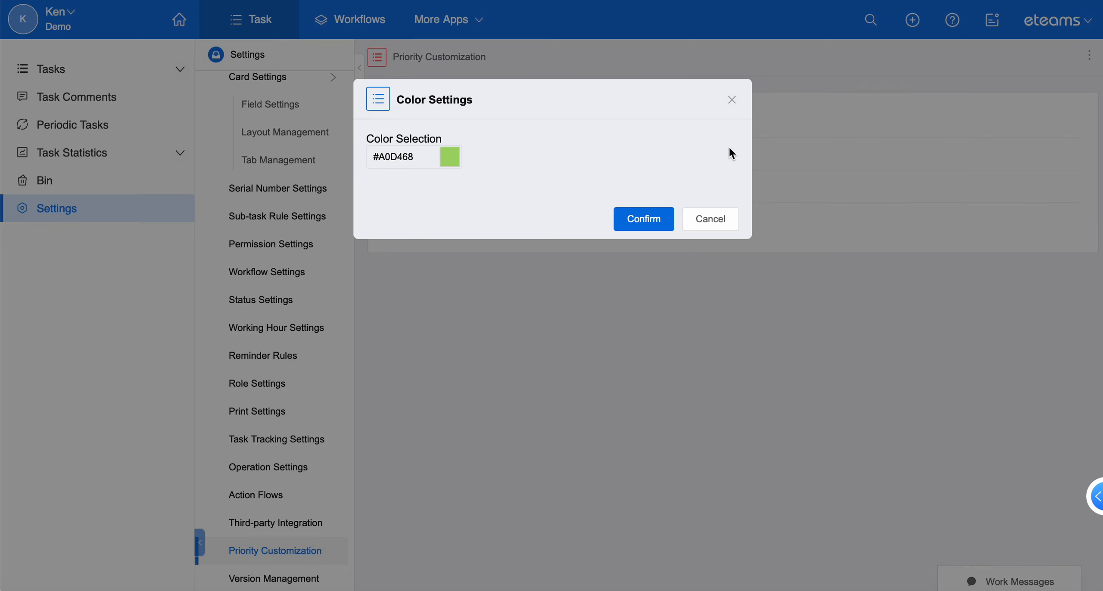
pyautogui.click(452, 159)
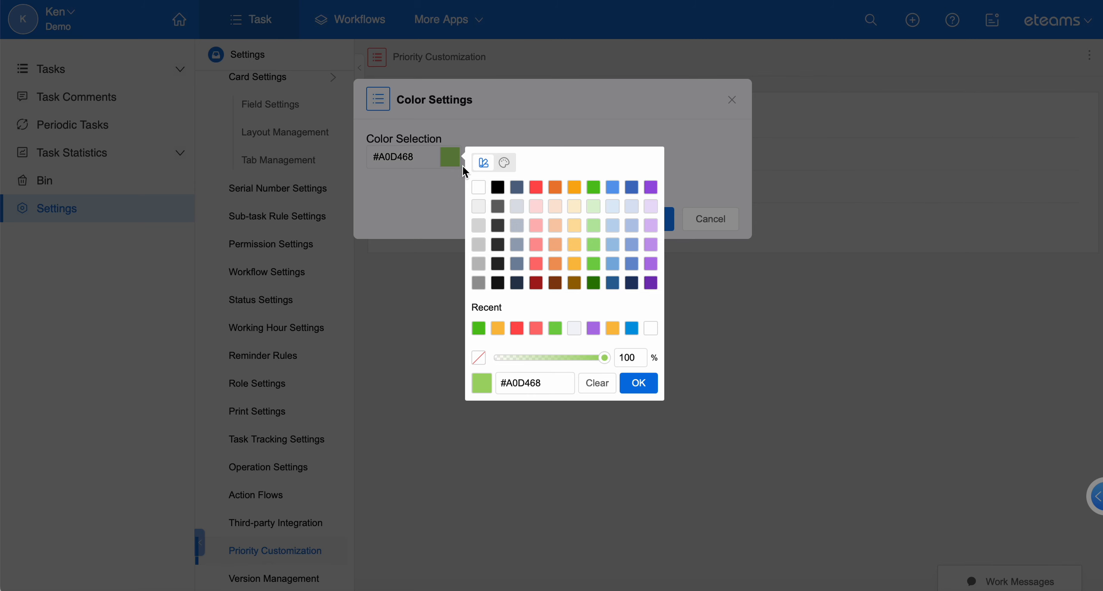
pyautogui.click(612, 187)
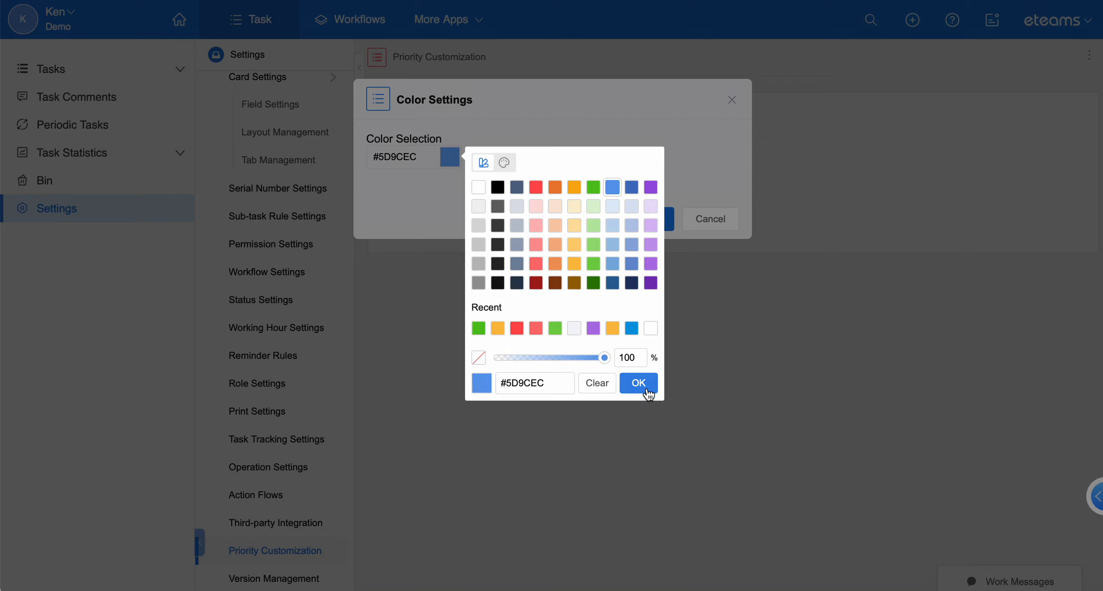
pyautogui.click(648, 391)
pyautogui.click(664, 221)
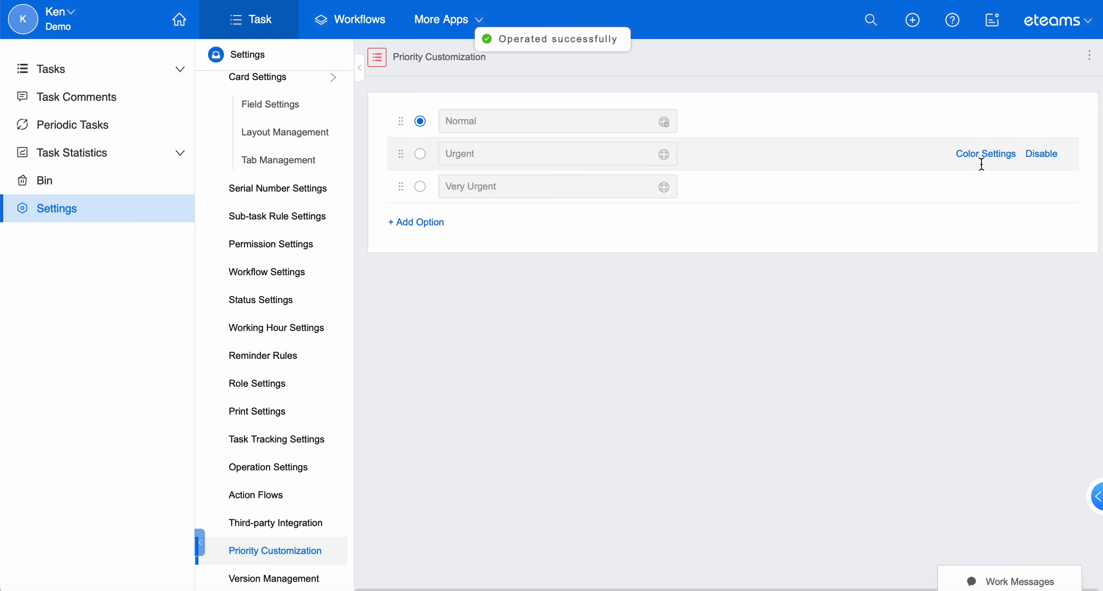
# - Set the Urgent priority's color to #FAAD14, and check the Very Urgent priority's color settings without changing them
pyautogui.click(986, 154)
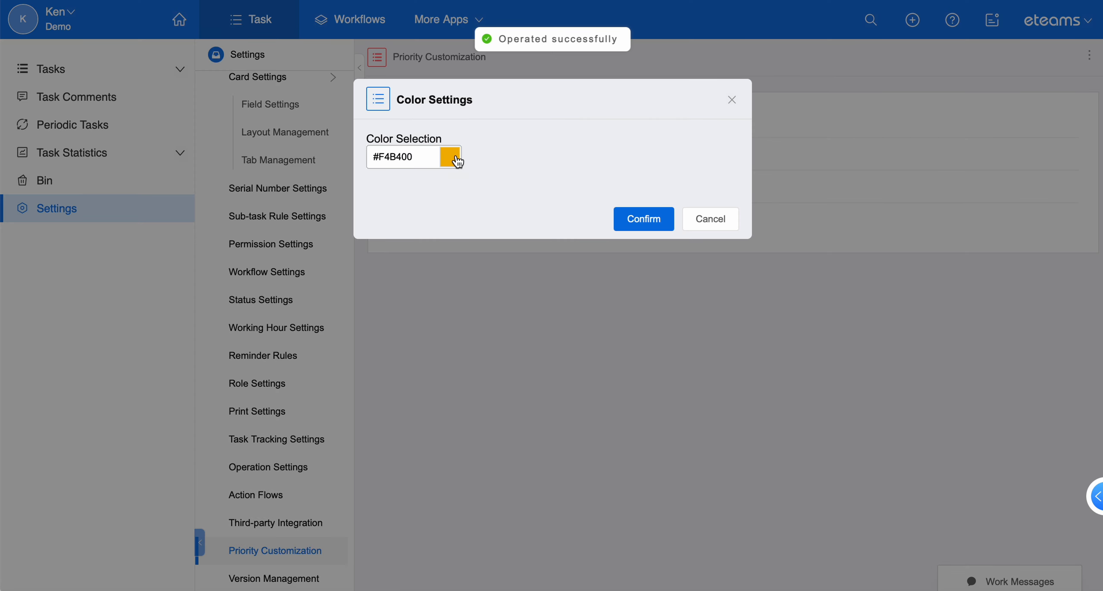
pyautogui.click(458, 162)
pyautogui.click(573, 194)
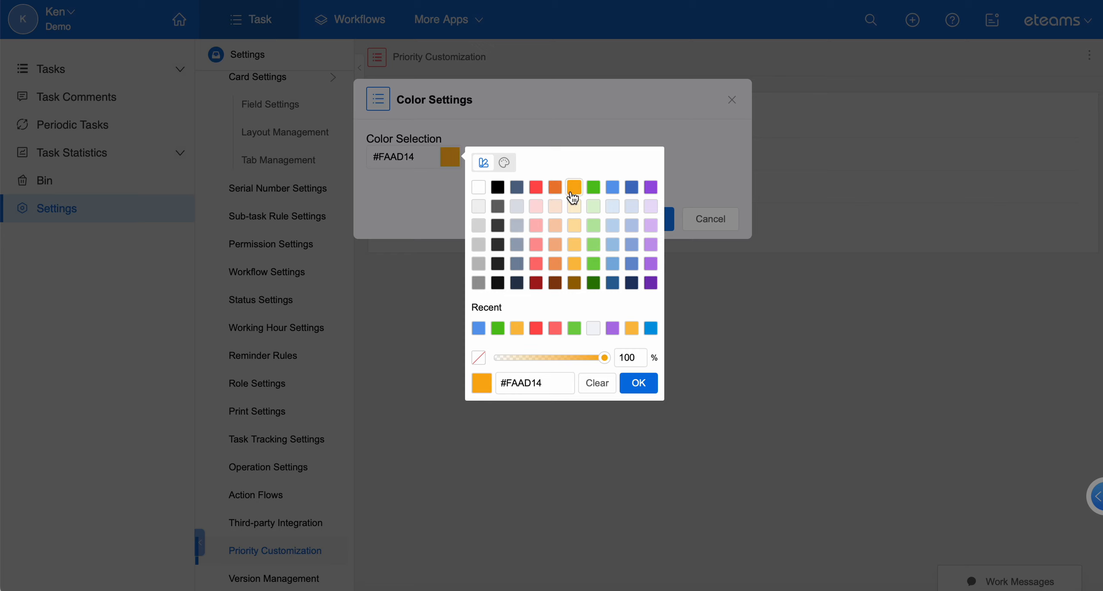
pyautogui.click(643, 383)
pyautogui.click(651, 218)
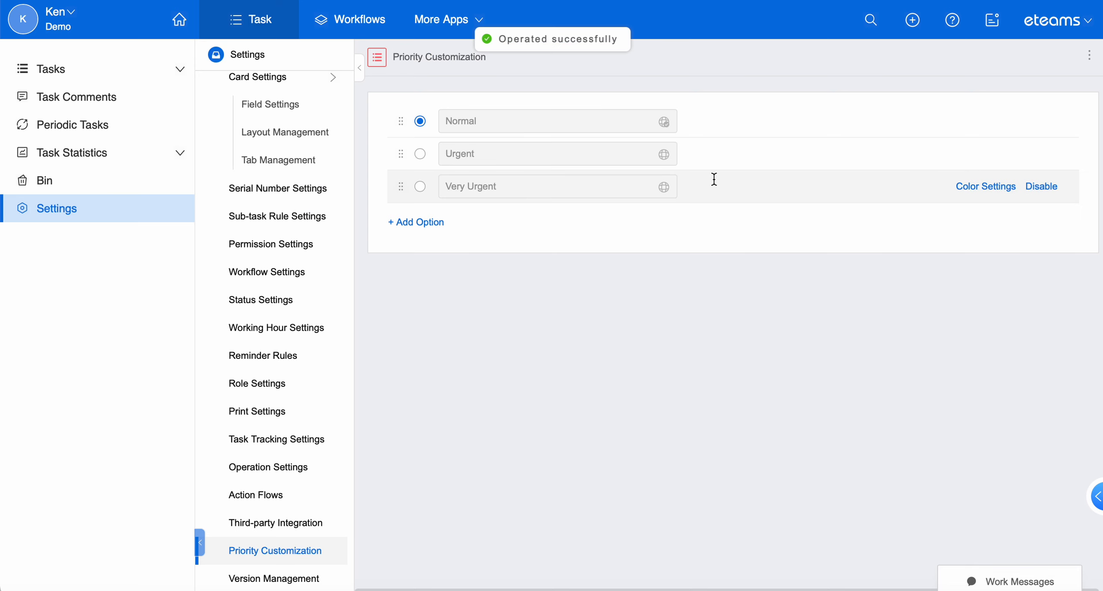
pyautogui.click(972, 188)
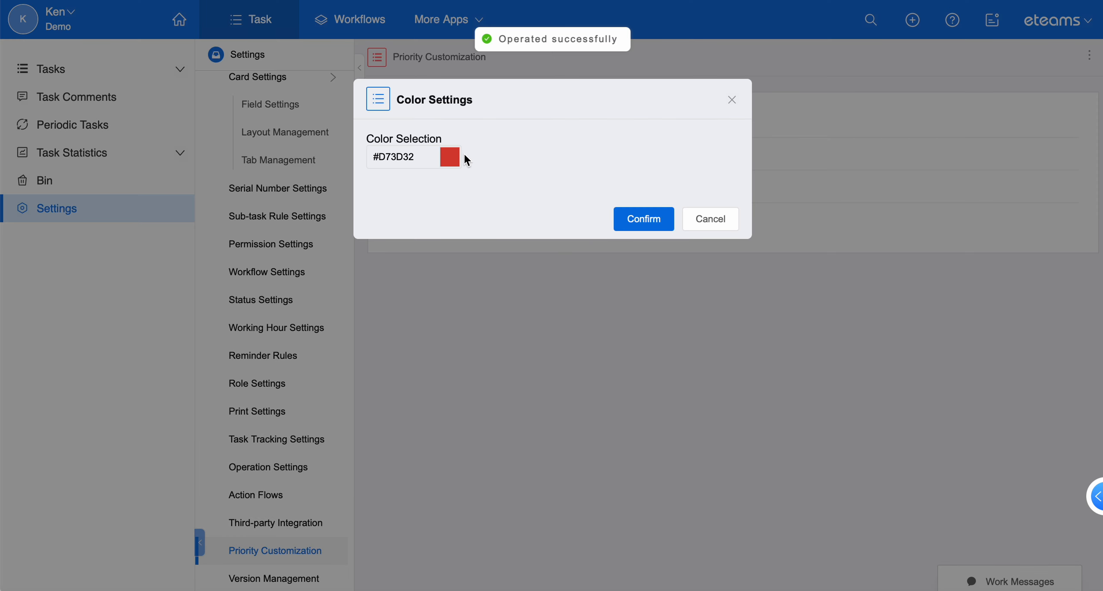
pyautogui.click(732, 100)
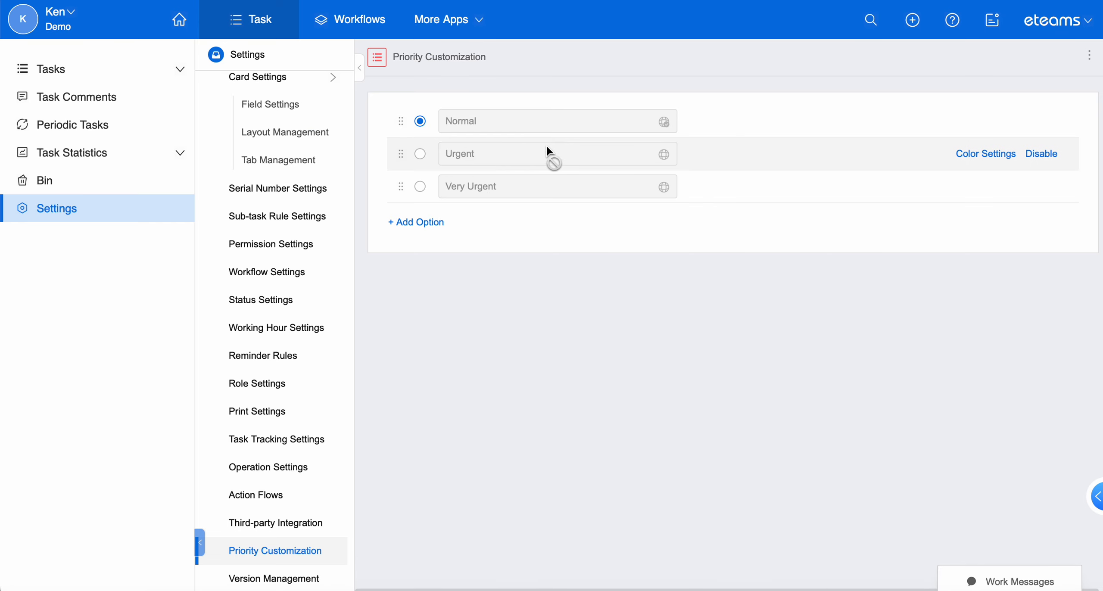
# - Examine the repository type and authentication options for a new code repository association in Third-party Integration, and close the dialog
pyautogui.click(315, 527)
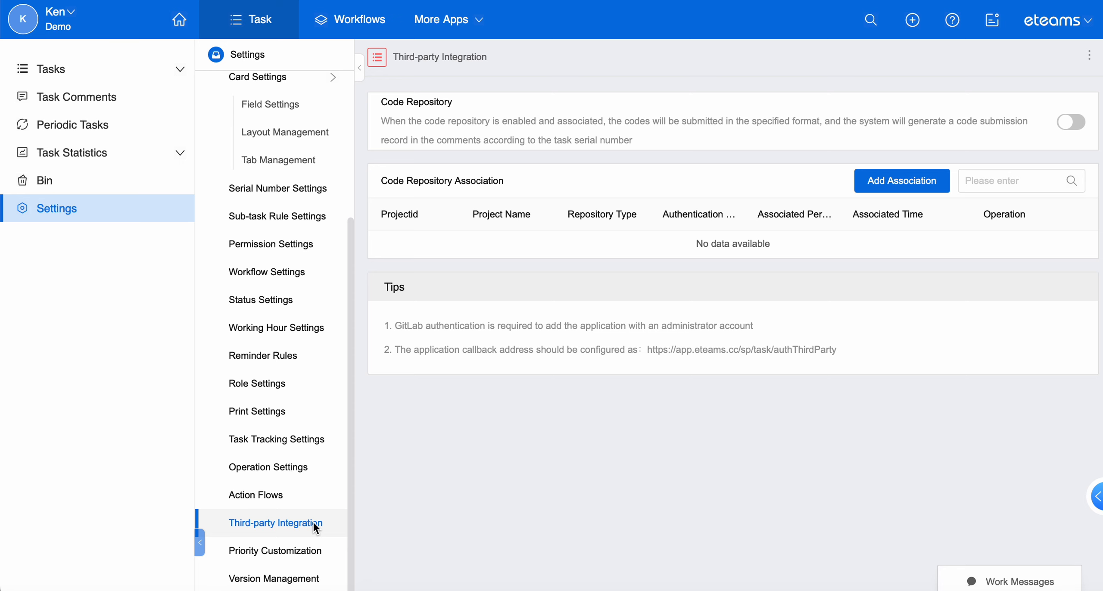
pyautogui.click(922, 187)
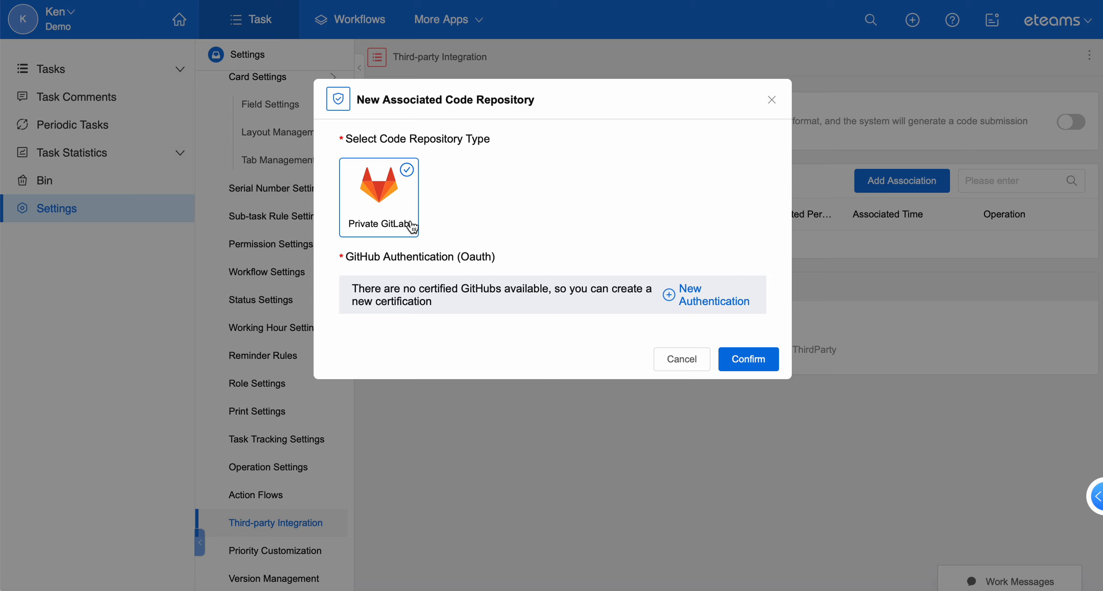
pyautogui.click(772, 99)
# - View the Action Flows page in the Task settings, and return to the My Tasks list
pyautogui.click(276, 493)
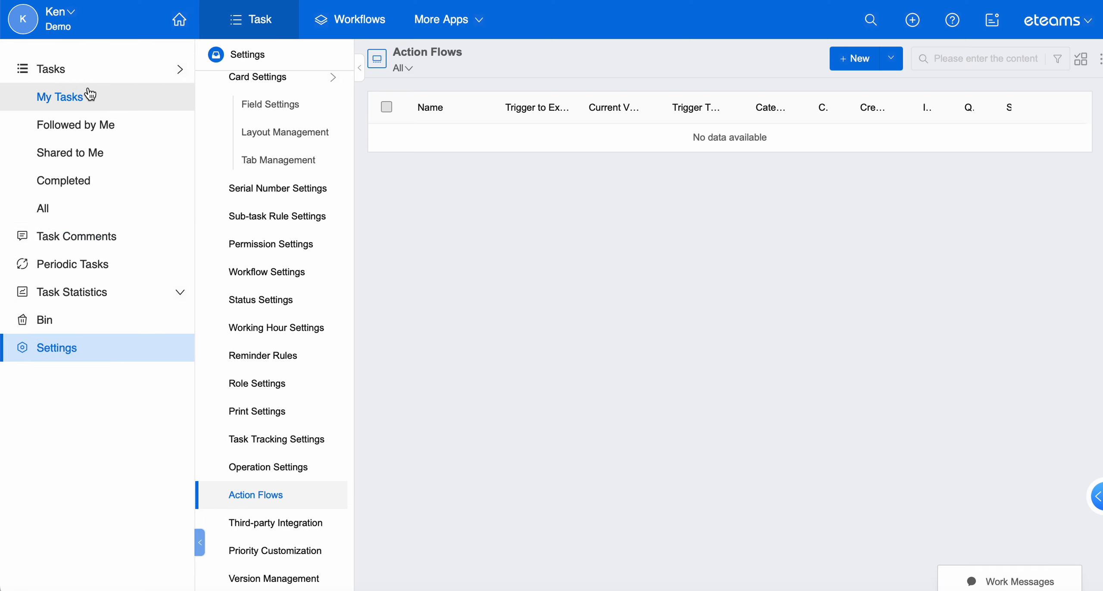
pyautogui.click(90, 97)
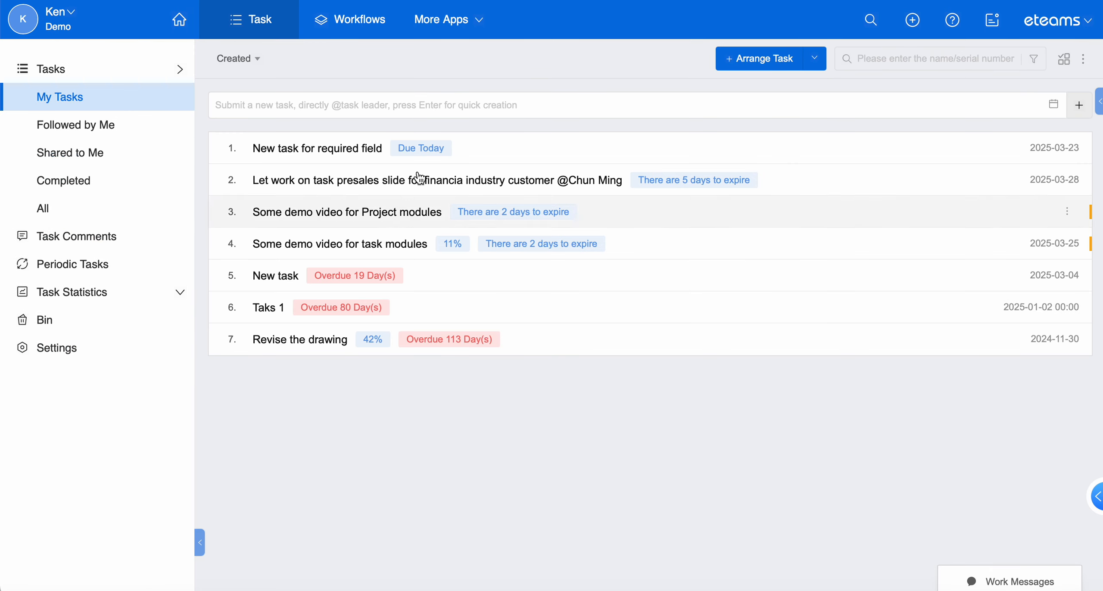
# - Reopen the Task module's settings and expand System Settings to look through its available pages
pyautogui.click(103, 347)
pyautogui.click(328, 169)
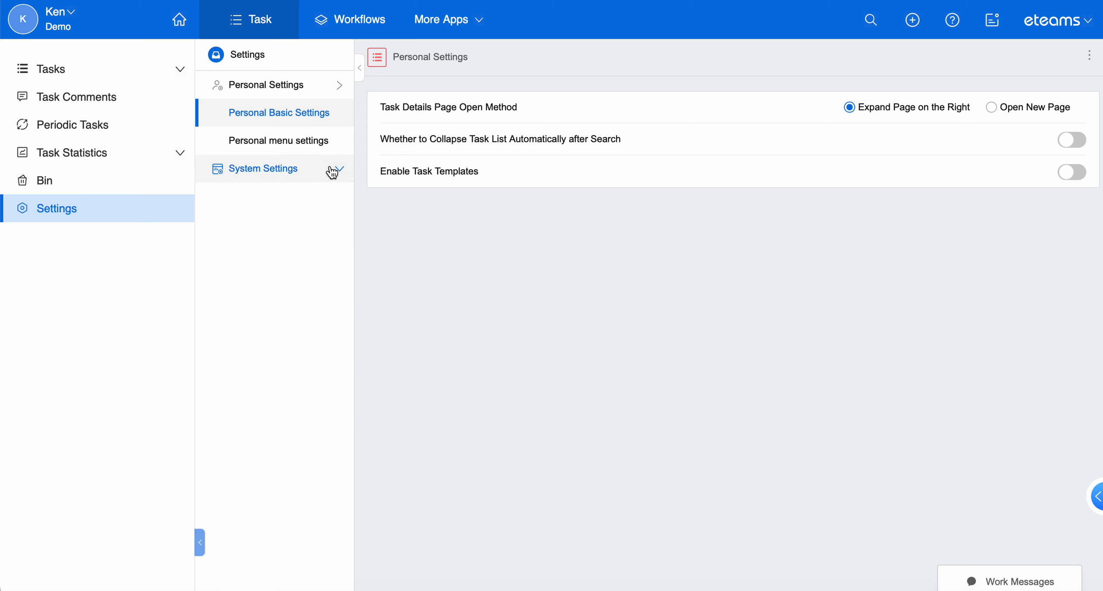
pyautogui.click(329, 170)
pyautogui.scroll(-3, 274, 296)
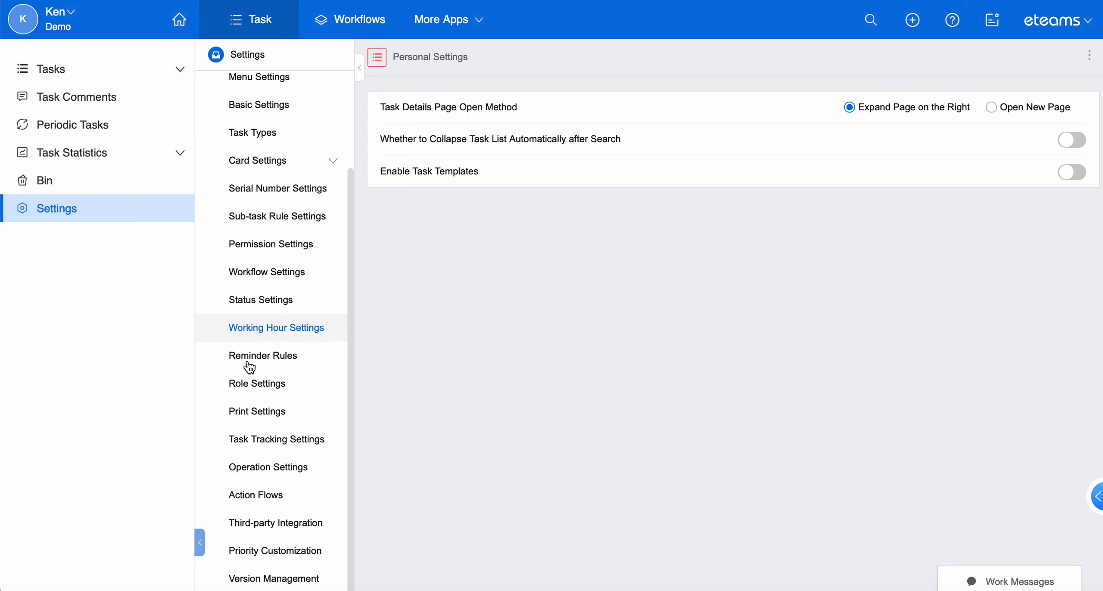